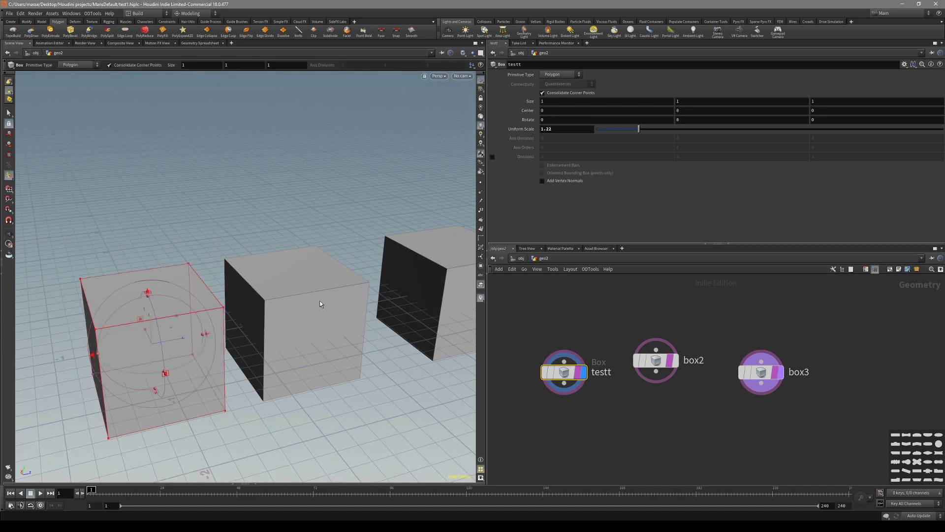
{"action": "key", "text": "Escape"}
{"action": "left_click_drag", "start_coordinate": [303, 314], "coordinate": [385, 293]}
{"action": "left_click_drag", "start_coordinate": [445, 285], "coordinate": [470, 252], "text": "alt"}
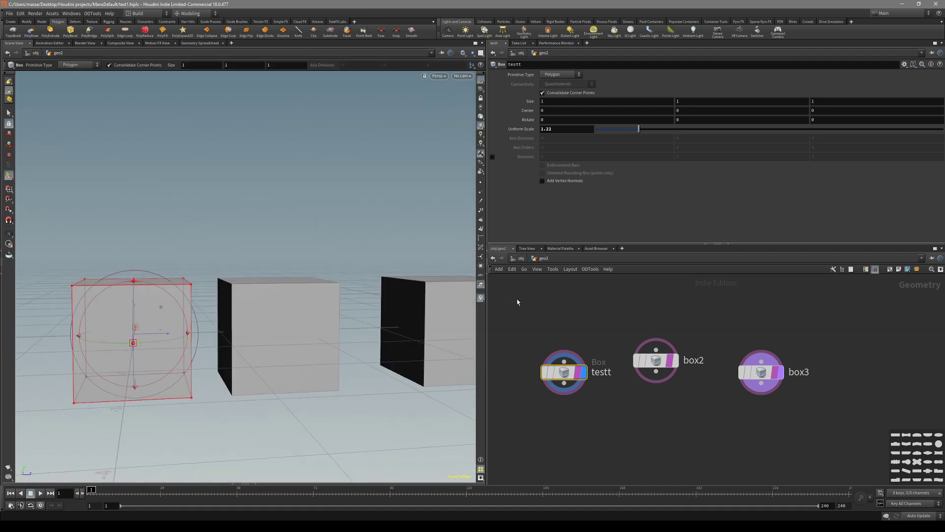
{"action": "key", "text": "Escape"}
{"action": "left_click_drag", "start_coordinate": [360, 315], "coordinate": [242, 309]}
{"action": "key", "text": "Return"}
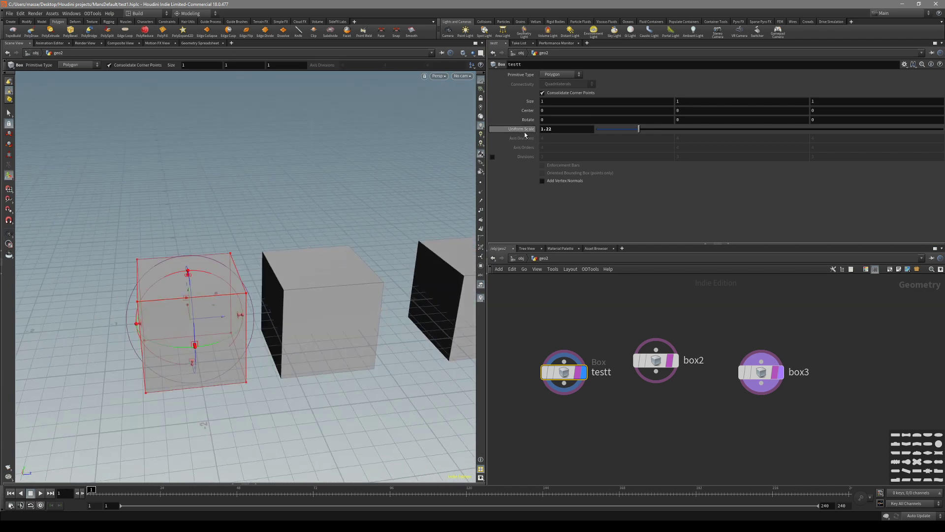
{"action": "left_click_drag", "start_coordinate": [327, 271], "coordinate": [281, 279], "text": "alt"}
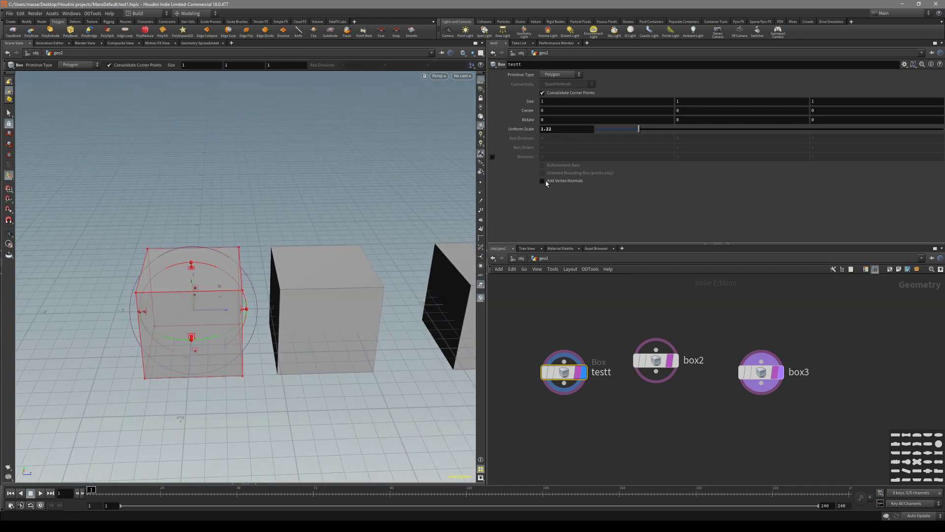
Copy testt's Uniform Scale parameter and try replacing box2's Uniform Scale expression with 1.22.
{"action": "right_click", "coordinate": [574, 128]}
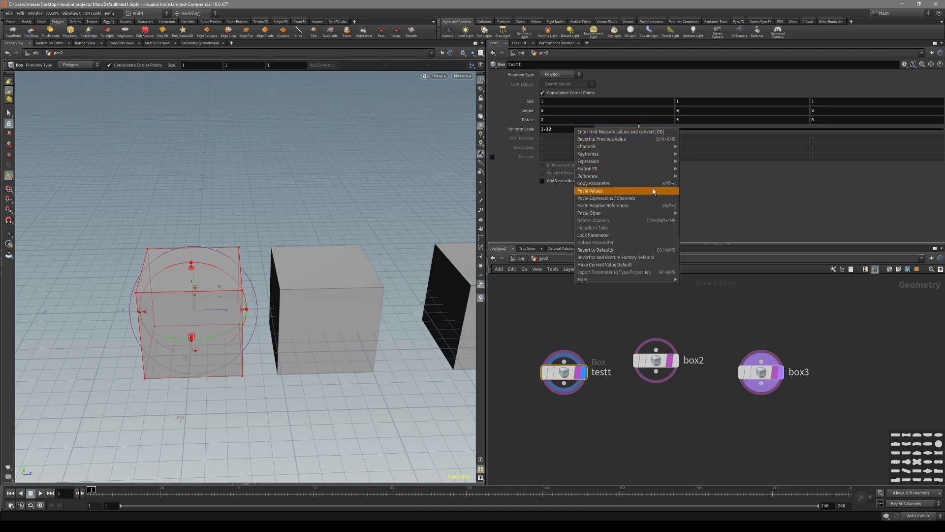
{"action": "left_click", "coordinate": [636, 184]}
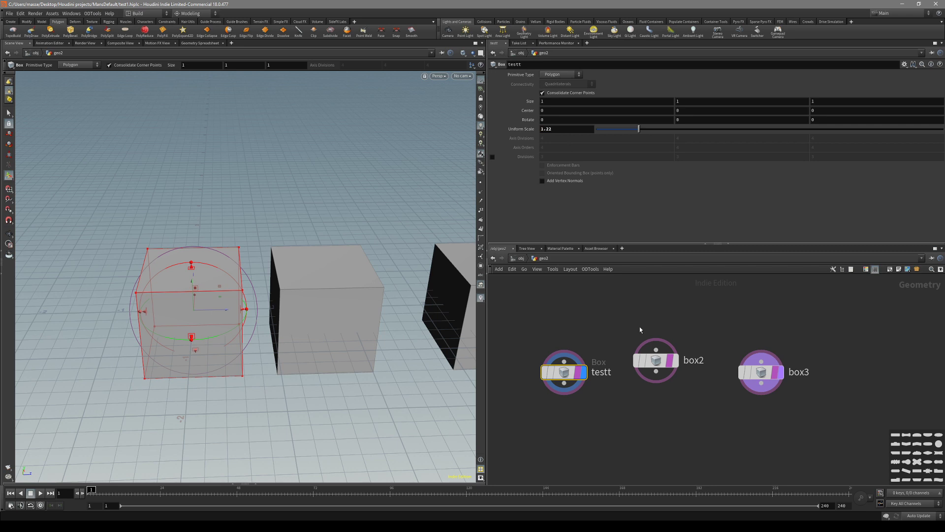
{"action": "left_click", "coordinate": [656, 360]}
{"action": "left_click", "coordinate": [598, 129]}
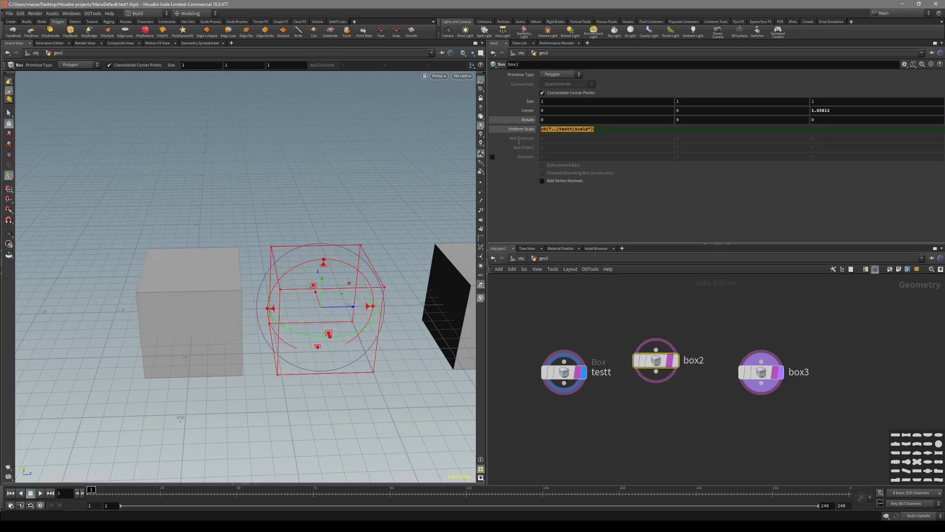
{"action": "left_click", "coordinate": [597, 129]}
{"action": "type", "text": "1.22"}
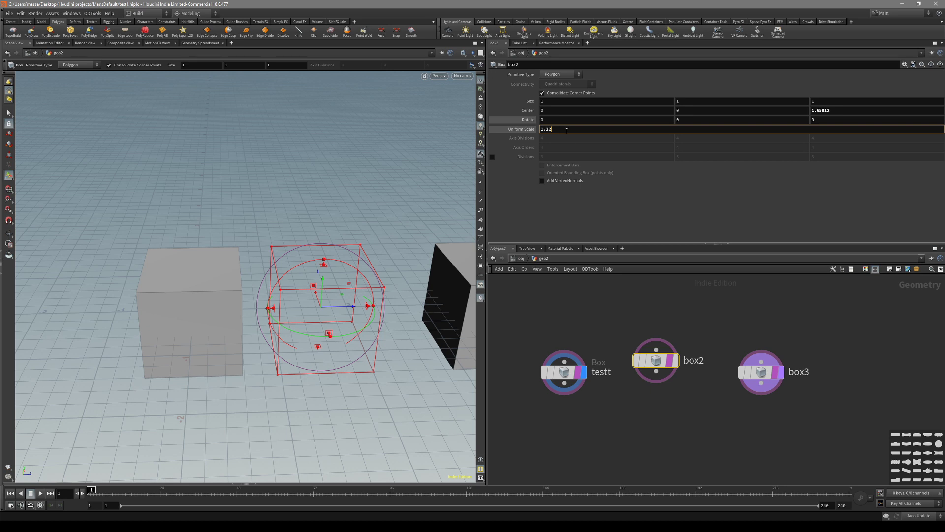
{"action": "right_click", "coordinate": [565, 135]}
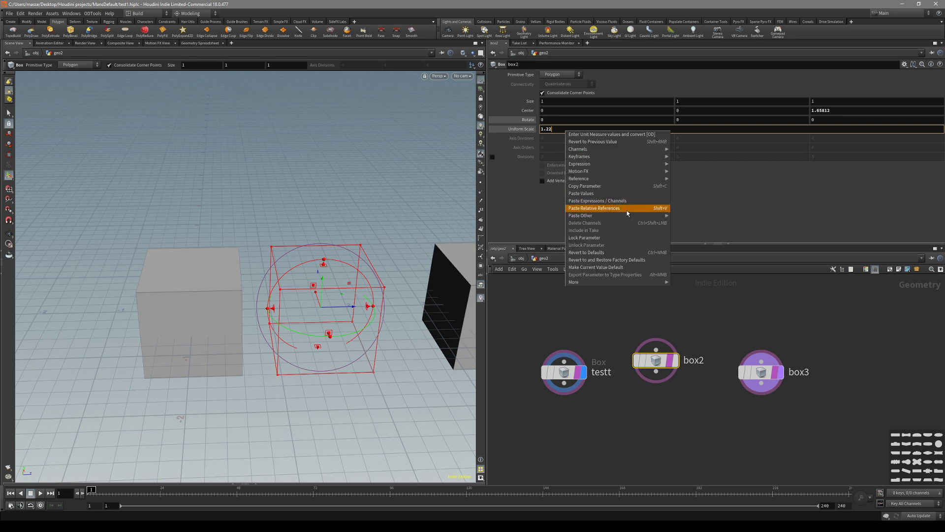
{"action": "left_click", "coordinate": [709, 217]}
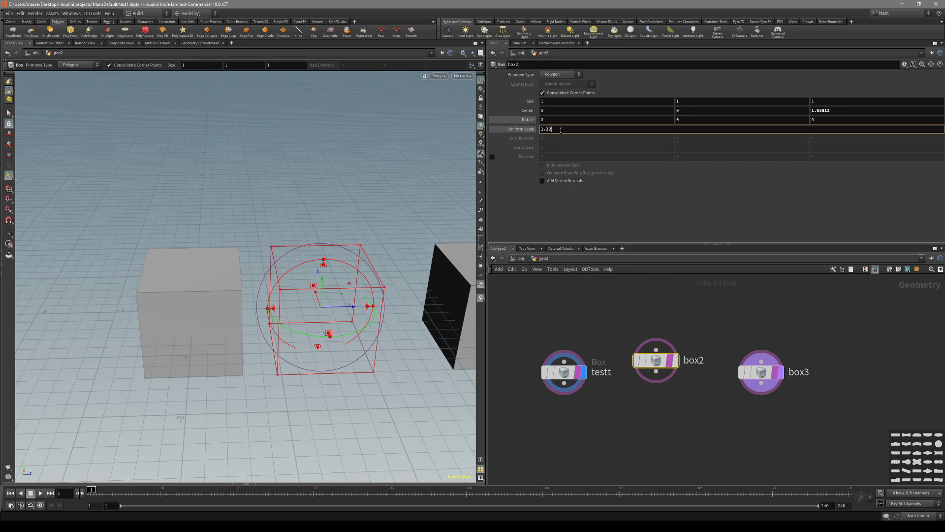
{"action": "key", "text": "ctrl+z"}
Check box3's Uniform Scale expression and reduce the testt box's Uniform Scale to about 1.08.
{"action": "left_click", "coordinate": [763, 370]}
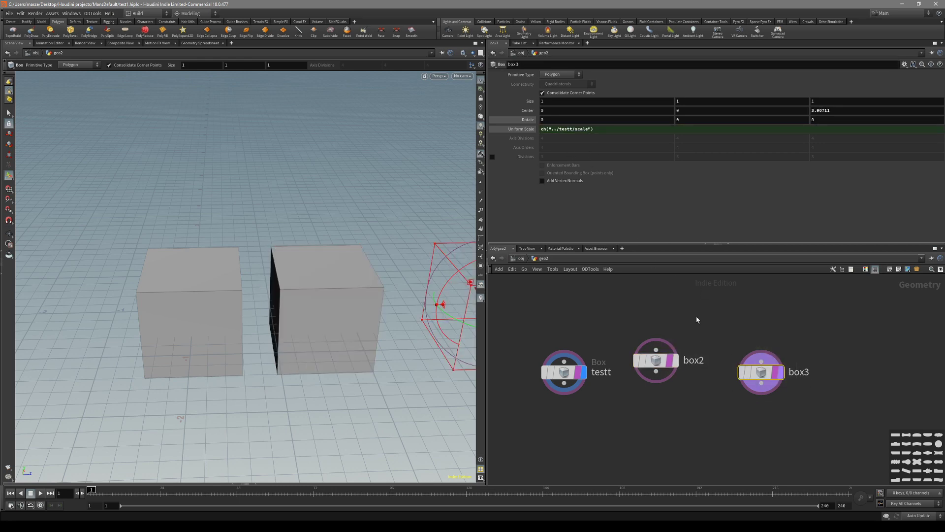
{"action": "left_click", "coordinate": [564, 372]}
{"action": "mouse_move", "coordinate": [638, 128]}
{"action": "left_mouse_down"}
{"action": "mouse_move", "coordinate": [622, 131]}
{"action": "mouse_move", "coordinate": [635, 132]}
{"action": "left_mouse_up"}
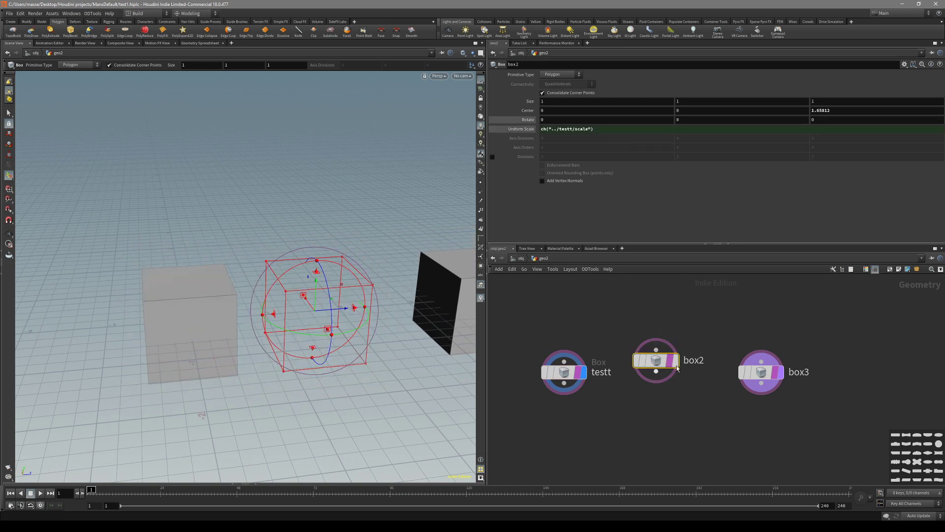
Compare the Uniform Scale expressions of box2 and box3 that reference the testt box.
{"action": "key", "text": "Escape"}
{"action": "left_click_drag", "start_coordinate": [325, 311], "coordinate": [344, 300]}
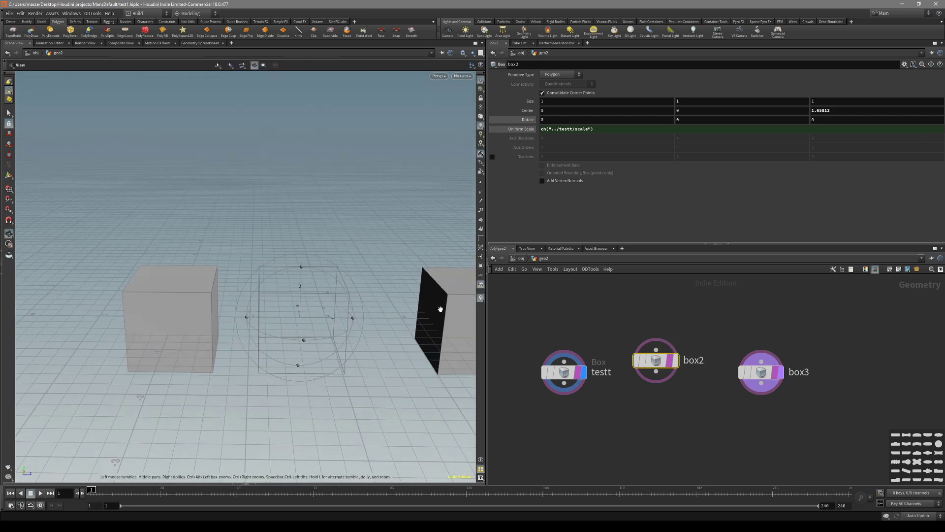
{"action": "key", "text": "Return"}
{"action": "left_click", "coordinate": [758, 372]}
{"action": "left_click", "coordinate": [648, 357]}
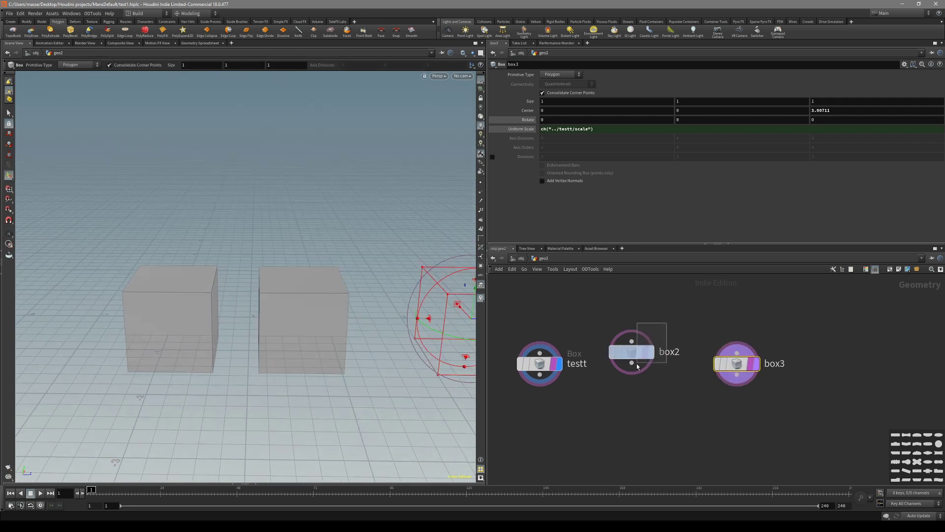
{"action": "left_click", "coordinate": [723, 364]}
{"action": "left_click", "coordinate": [641, 366]}
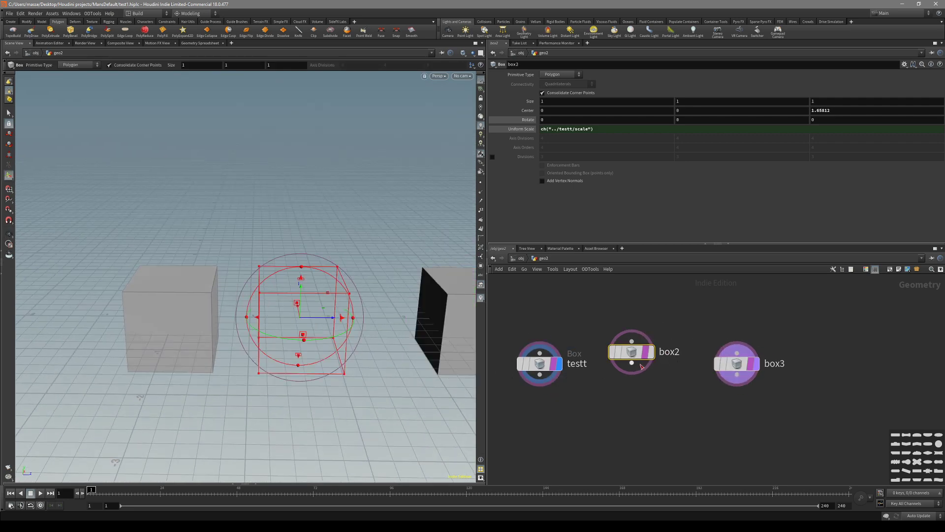
{"action": "left_click_drag", "start_coordinate": [649, 316], "coordinate": [631, 347]}
{"action": "left_click", "coordinate": [747, 355]}
{"action": "left_click_drag", "start_coordinate": [678, 327], "coordinate": [611, 386]}
Look up the hotkey assigned to Toggle Expression for box2's Uniform Scale and close the Hotkey Manager.
{"action": "left_click", "coordinate": [583, 129]}
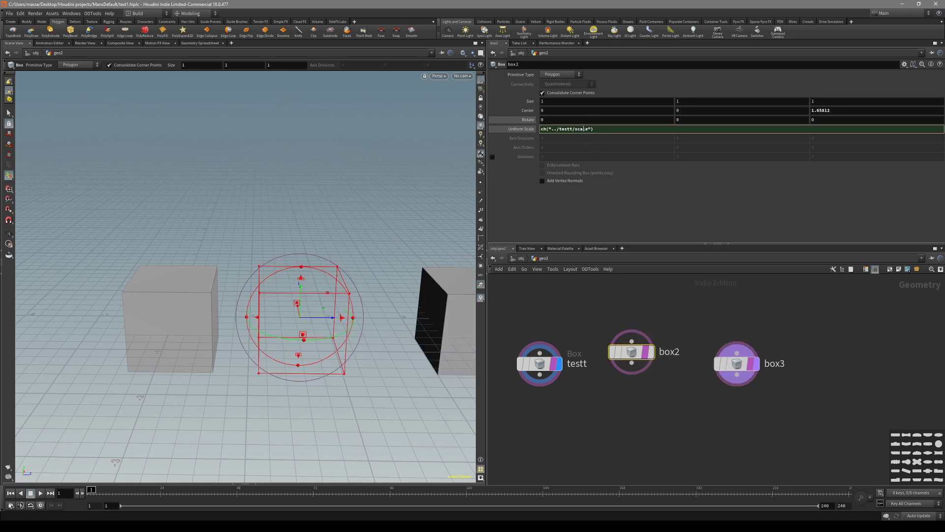
{"action": "right_click", "coordinate": [584, 129]}
{"action": "mouse_move", "coordinate": [649, 162]}
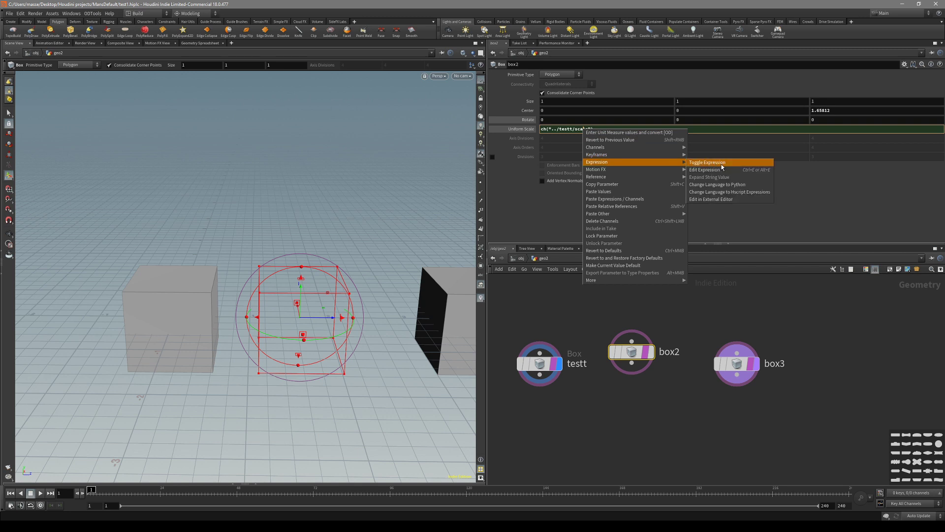
{"action": "left_click", "coordinate": [722, 164], "text": "ctrl+alt+shift"}
{"action": "left_click_drag", "start_coordinate": [429, 159], "coordinate": [332, 179]}
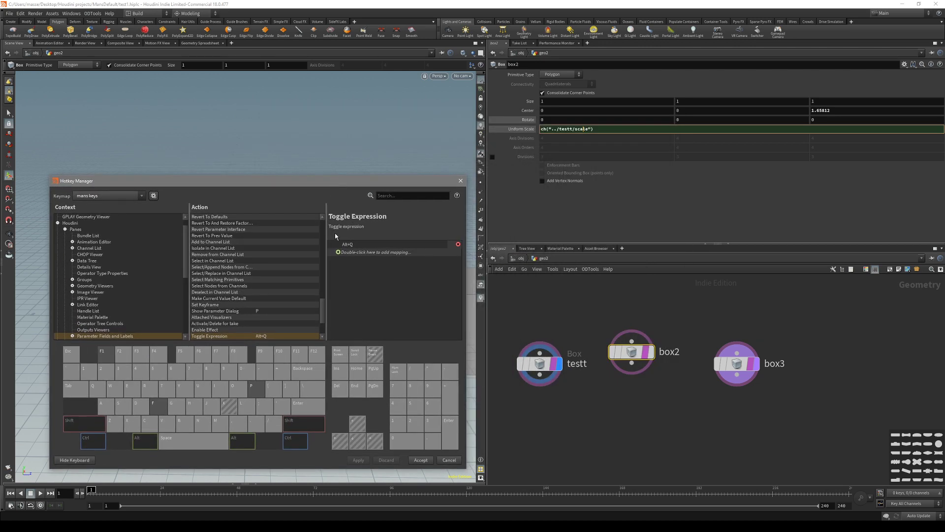
{"action": "left_click", "coordinate": [460, 181]}
Toggle box2's Uniform Scale from its expression to the evaluated value.
{"action": "key", "text": "Right"}
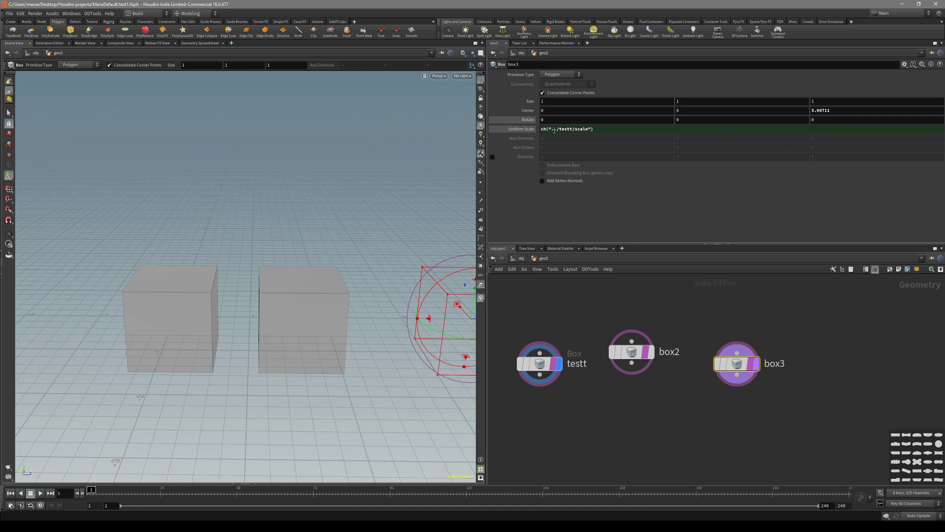
{"action": "key", "text": "Left"}
{"action": "key", "text": "Left"}
{"action": "key", "text": "Right"}
{"action": "key", "text": "Right"}
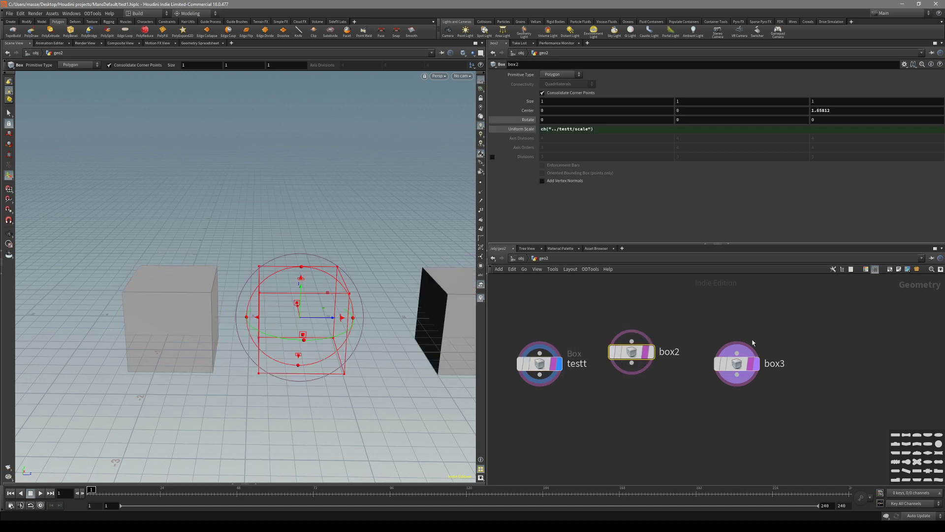
{"action": "key", "text": "Left"}
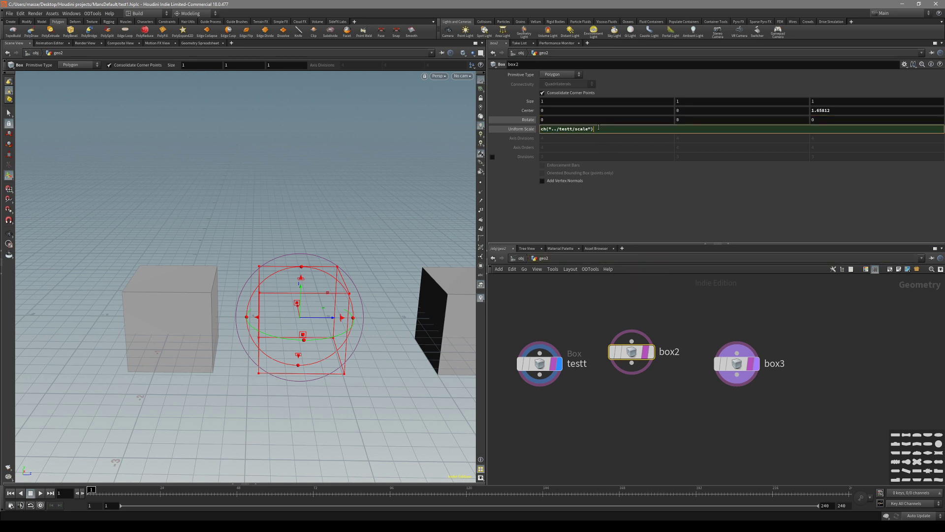
{"action": "key", "text": "Return"}
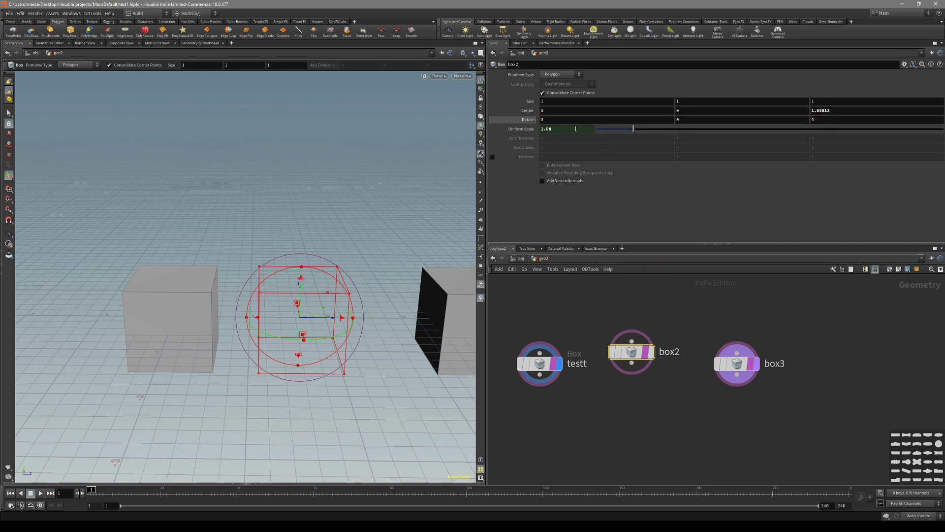
Check testt's Uniform Scale against box2's and lower the Uniform Scale slightly.
{"action": "left_click", "coordinate": [541, 363]}
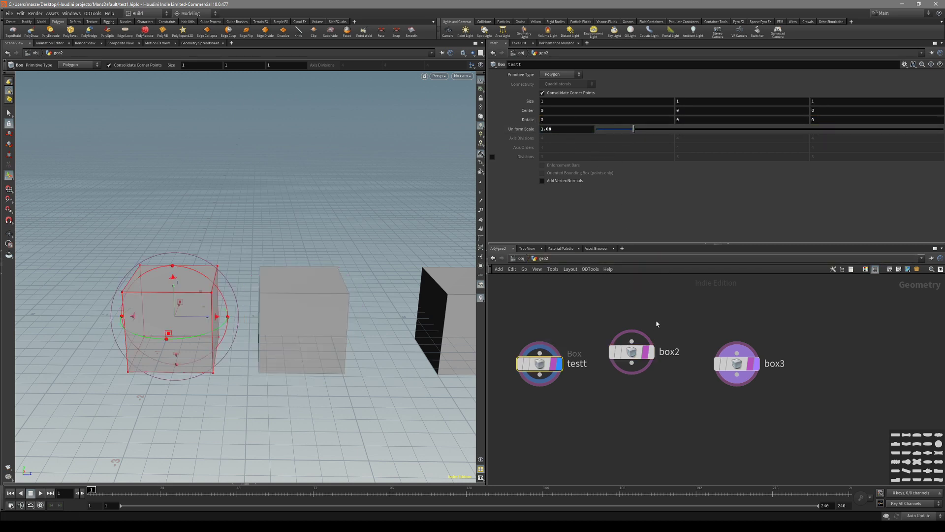
{"action": "left_click", "coordinate": [631, 351]}
{"action": "mouse_move", "coordinate": [631, 129]}
{"action": "left_mouse_down"}
{"action": "mouse_move", "coordinate": [647, 130]}
{"action": "mouse_move", "coordinate": [598, 131]}
{"action": "mouse_move", "coordinate": [621, 131]}
{"action": "left_mouse_up"}
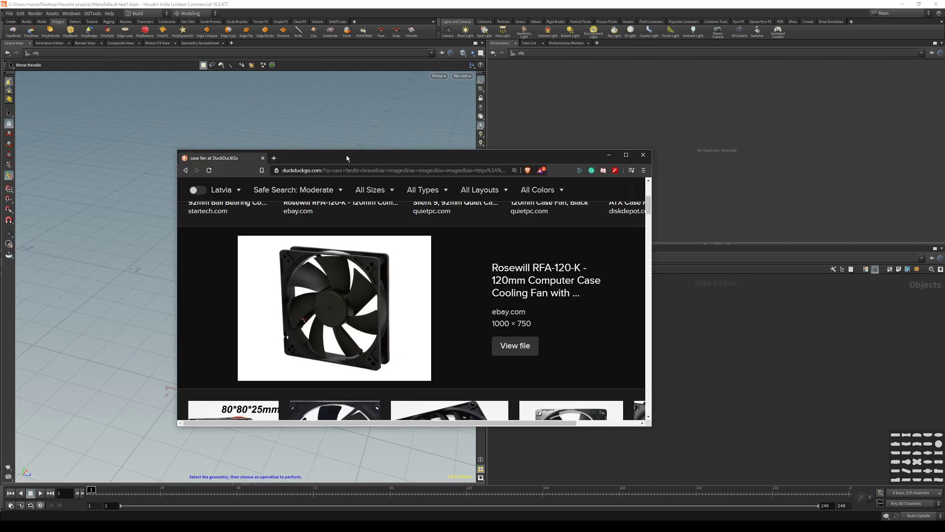
Examine the Rosewill 120mm case fan reference photo among the image search results.
{"action": "scroll", "coordinate": [407, 261], "scroll_direction": "up", "scroll_amount": 2}
{"action": "scroll", "coordinate": [406, 265], "scroll_direction": "down", "scroll_amount": 3}
{"action": "scroll", "coordinate": [405, 270], "scroll_direction": "up", "scroll_amount": 1}
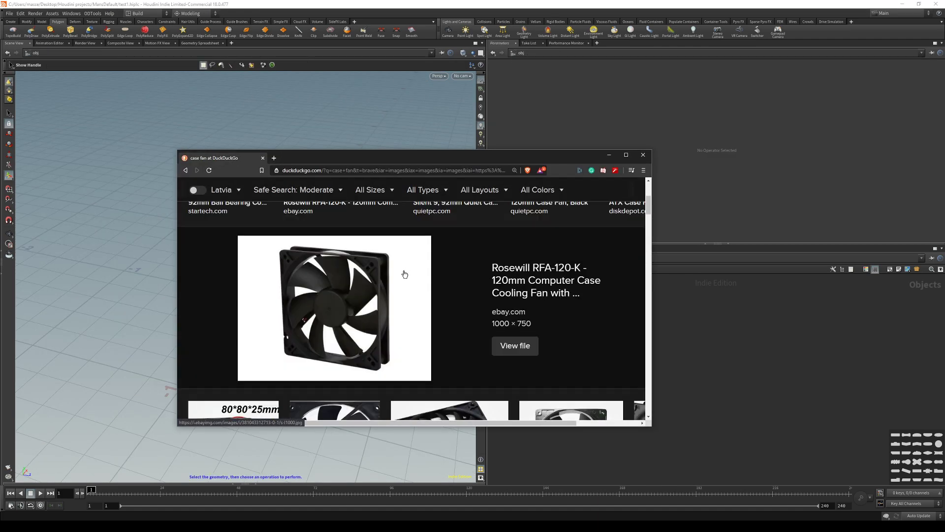
{"action": "scroll", "coordinate": [416, 302], "scroll_direction": "up", "scroll_amount": 1}
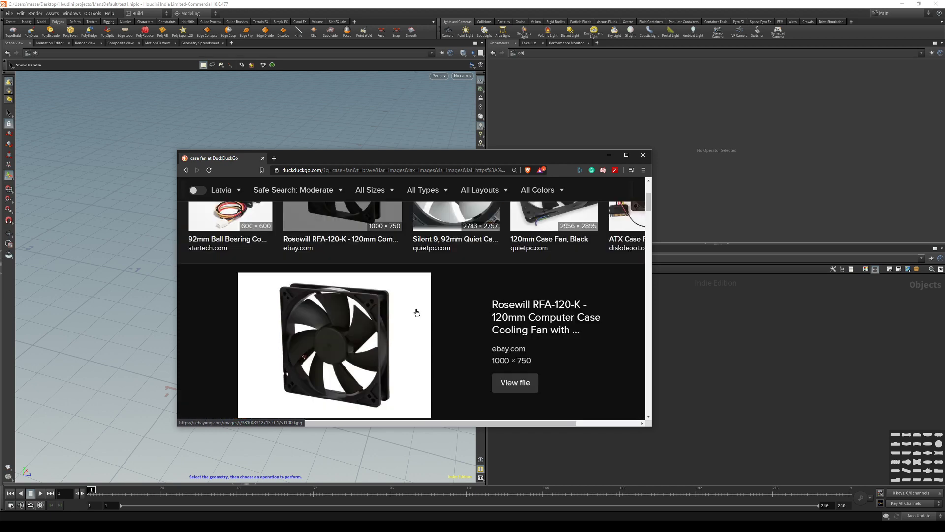
{"action": "scroll", "coordinate": [417, 312], "scroll_direction": "down", "scroll_amount": 1}
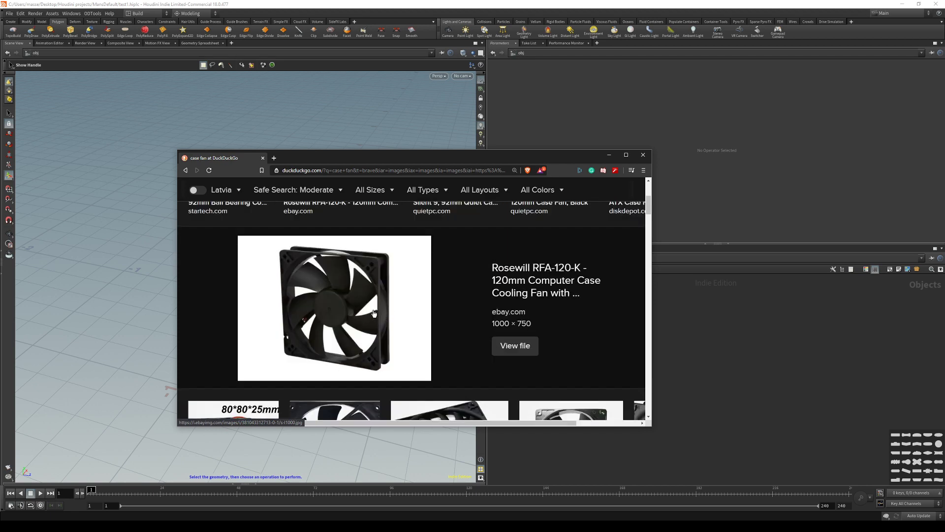
{"action": "scroll", "coordinate": [374, 313], "scroll_direction": "down", "scroll_amount": 1}
{"action": "scroll", "coordinate": [374, 317], "scroll_direction": "up", "scroll_amount": 1}
{"action": "scroll", "coordinate": [458, 317], "scroll_direction": "up", "scroll_amount": 1}
{"action": "middle_click_drag", "start_coordinate": [460, 310], "coordinate": [417, 349]}
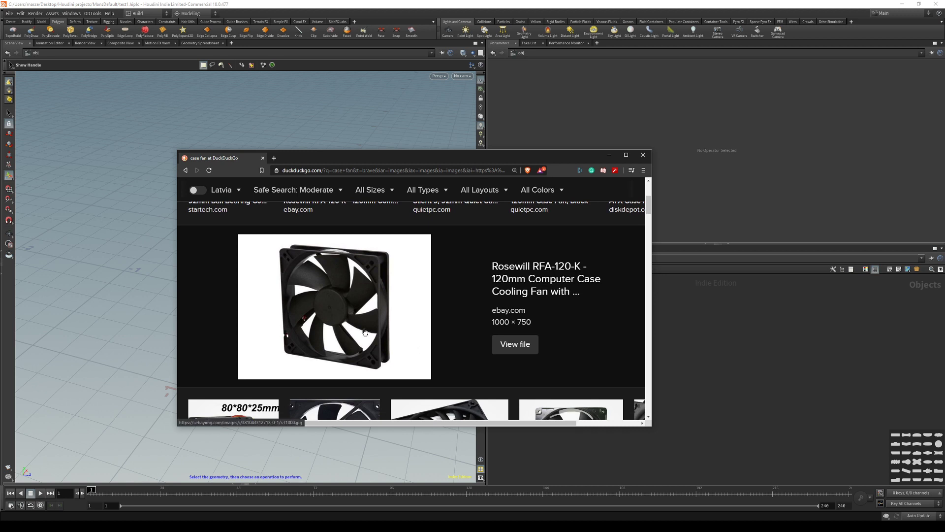
{"action": "mouse_move", "coordinate": [462, 335]}
{"action": "middle_mouse_down"}
{"action": "mouse_move", "coordinate": [456, 343]}
{"action": "mouse_move", "coordinate": [448, 329]}
{"action": "middle_mouse_up"}
{"action": "scroll", "coordinate": [456, 343], "scroll_direction": "up", "scroll_amount": 1}
{"action": "middle_click", "coordinate": [451, 334]}
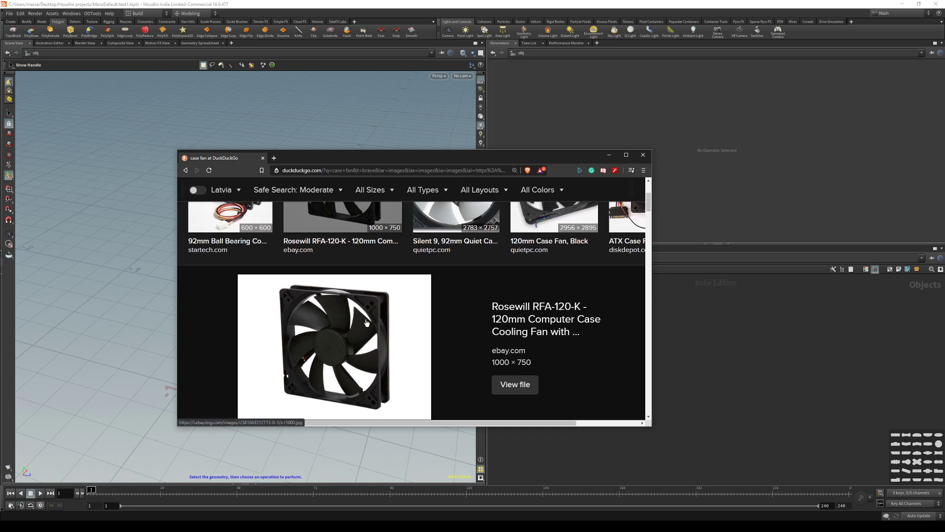
{"action": "scroll", "coordinate": [369, 326], "scroll_direction": "down", "scroll_amount": 1}
{"action": "middle_click_drag", "start_coordinate": [456, 331], "coordinate": [453, 309]}
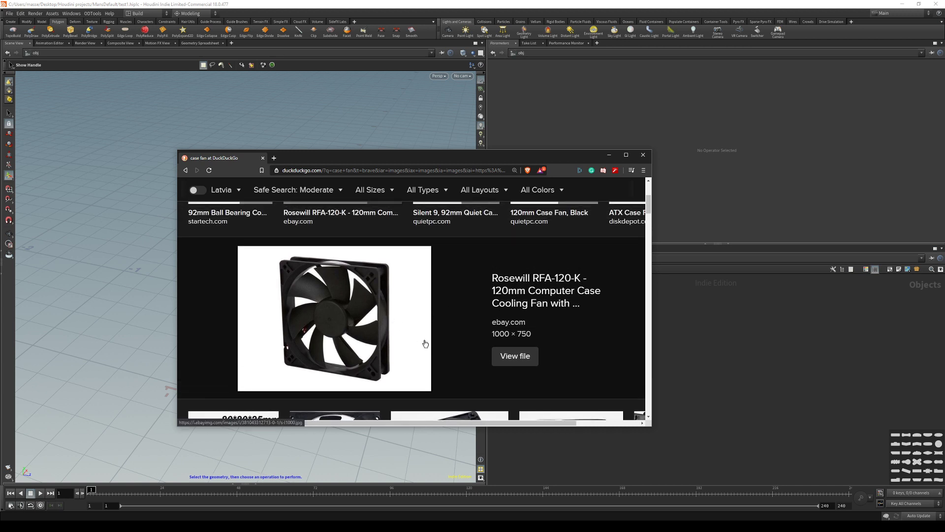
Switch back to Houdini, add a Geometry object in the empty scene and enter its network.
{"action": "left_click", "coordinate": [738, 359]}
{"action": "left_click_drag", "start_coordinate": [391, 306], "coordinate": [344, 340], "text": "alt"}
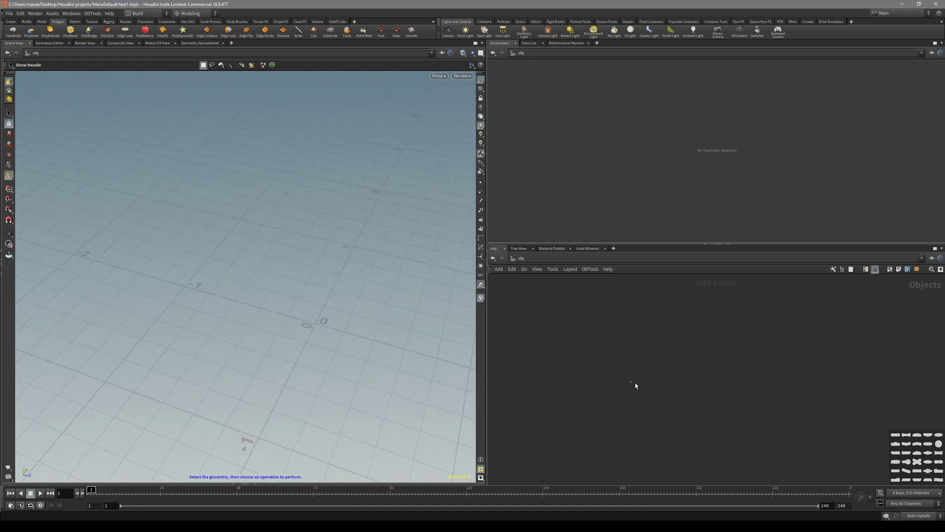
{"action": "key", "text": "Tab"}
{"action": "type", "text": "geo"}
{"action": "key", "text": "Return"}
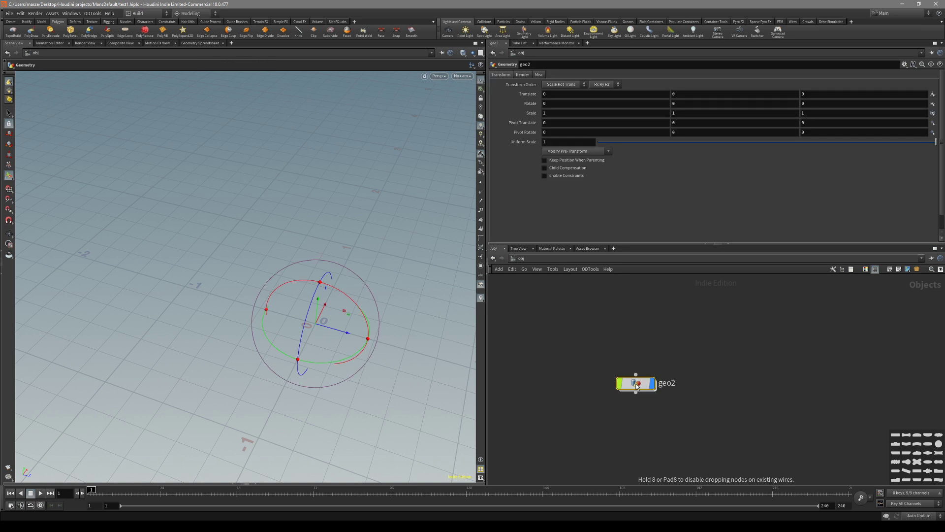
{"action": "left_click_drag", "start_coordinate": [636, 385], "coordinate": [621, 346]}
{"action": "double_click", "coordinate": [618, 348]}
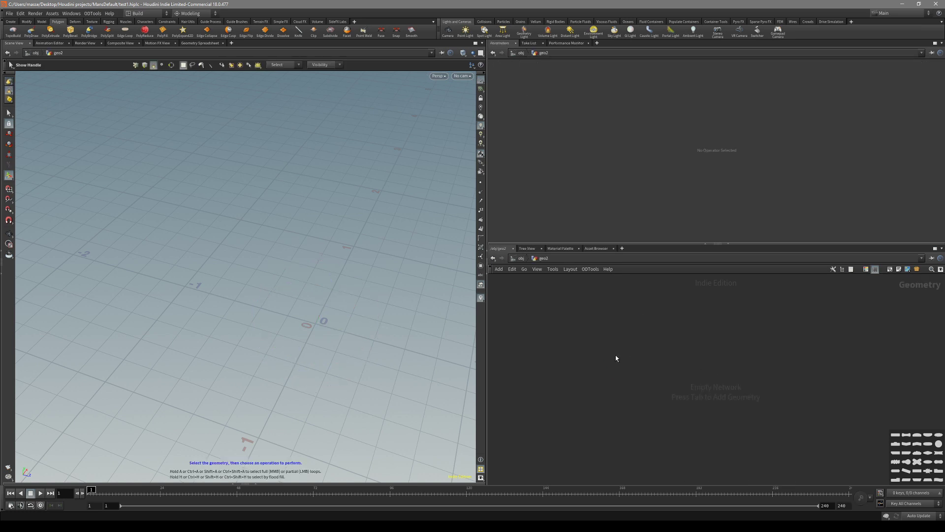
Add a Cube node inside the new geometry network and inspect the box in the viewport.
{"action": "key", "text": "Tab"}
{"action": "type", "text": "cube"}
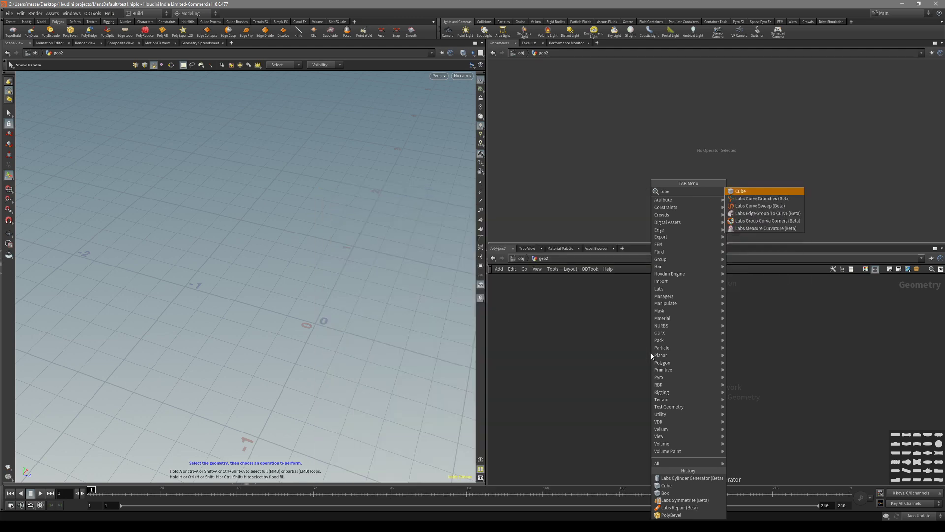
{"action": "key", "text": "Return"}
{"action": "left_click", "coordinate": [651, 353]}
{"action": "left_click_drag", "start_coordinate": [323, 362], "coordinate": [117, 362], "text": "alt"}
{"action": "key", "text": "Return"}
{"action": "key", "text": "Escape"}
{"action": "key", "text": "Return"}
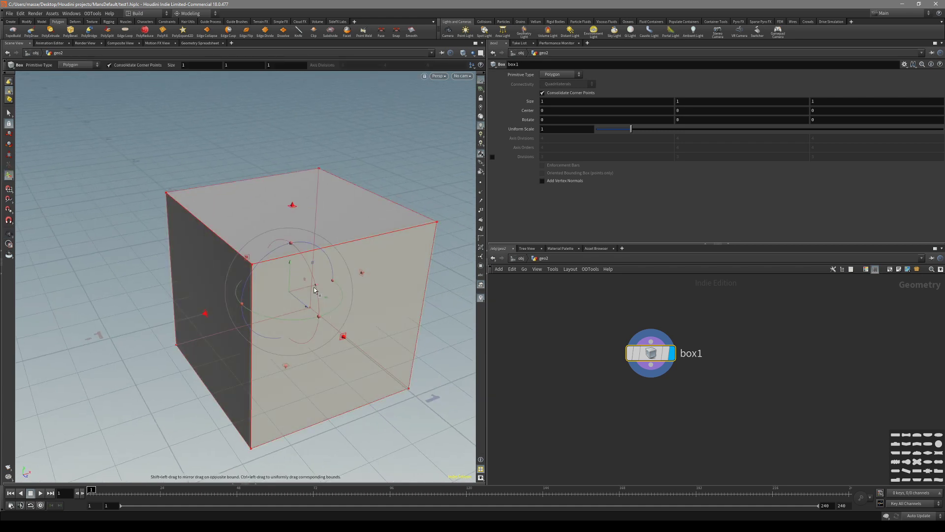
{"action": "left_click_drag", "start_coordinate": [184, 330], "coordinate": [275, 354], "text": "alt"}
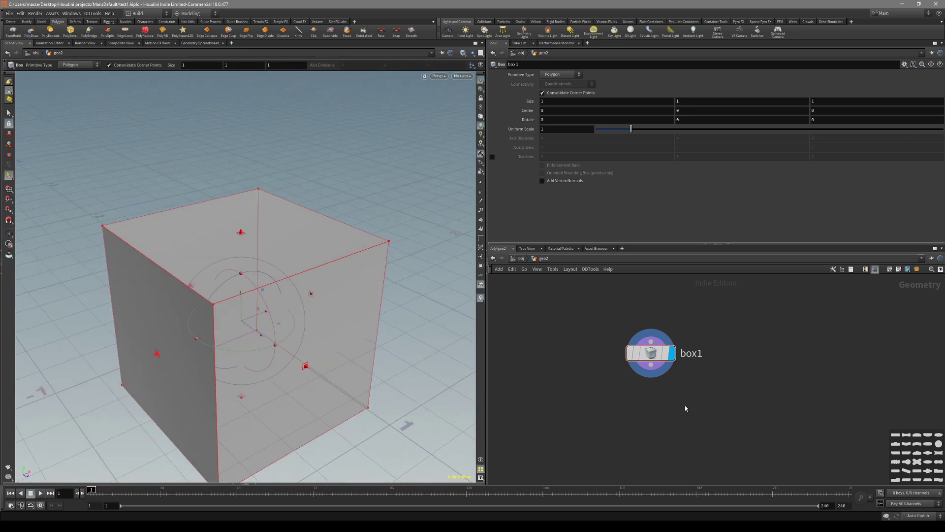
Try adding a Labs Cylinder Generator node beside box1 and delete it.
{"action": "key", "text": "Tab"}
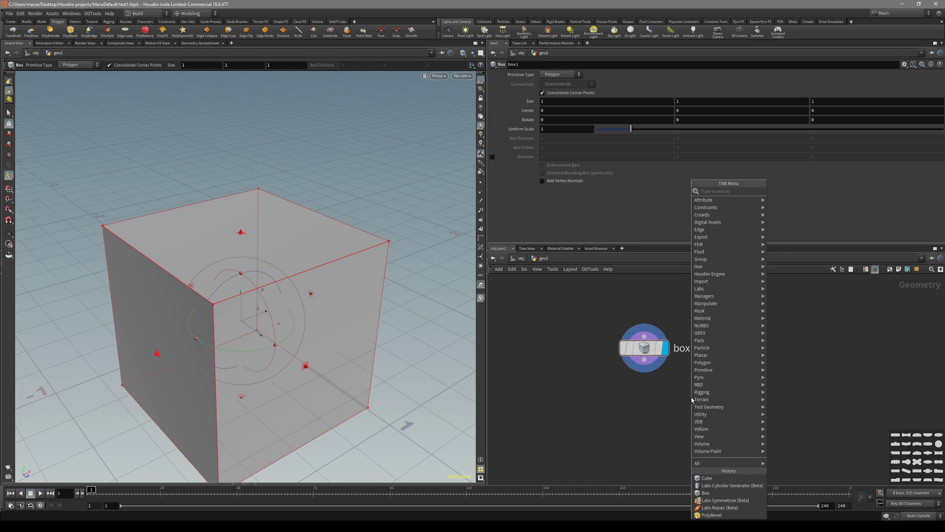
{"action": "type", "text": "cyl"}
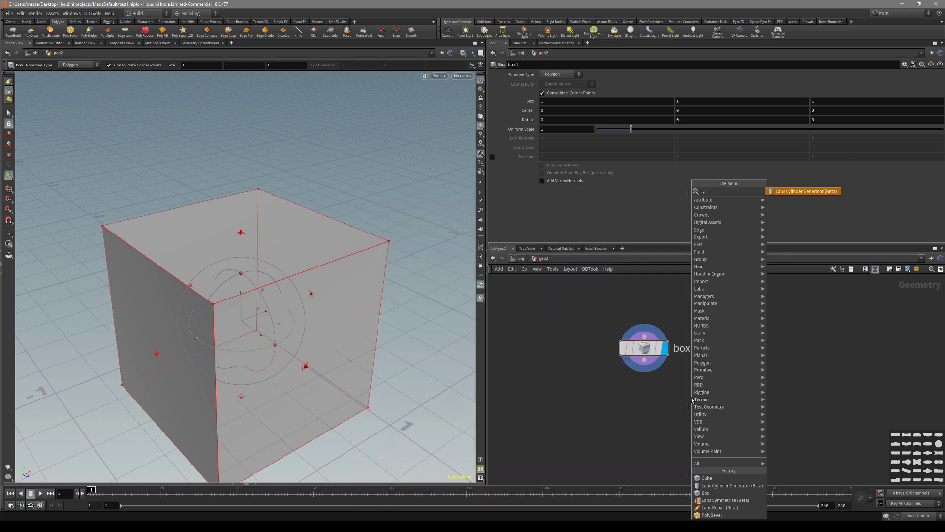
{"action": "key", "text": "Return"}
{"action": "left_click", "coordinate": [691, 397]}
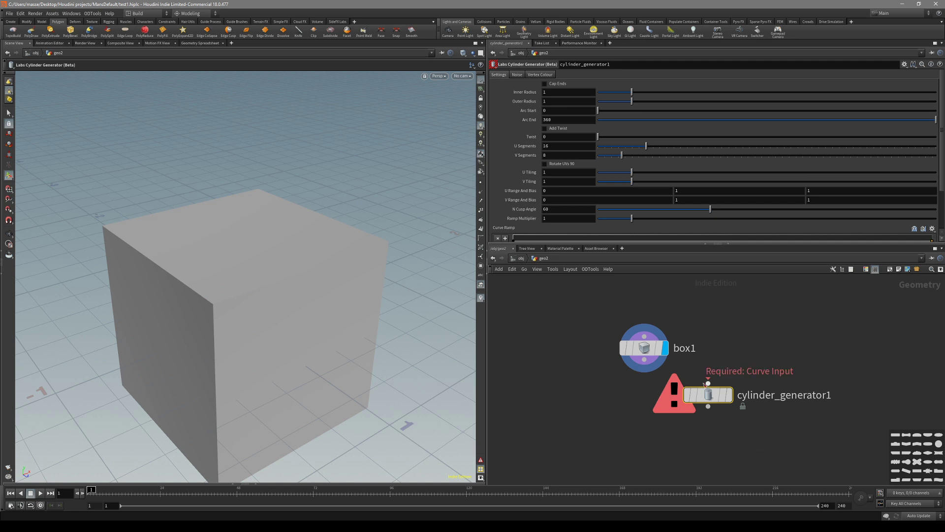
{"action": "key", "text": "Delete"}
Add a Tube node beside box1 in the geometry network and display it.
{"action": "key", "text": "Tab"}
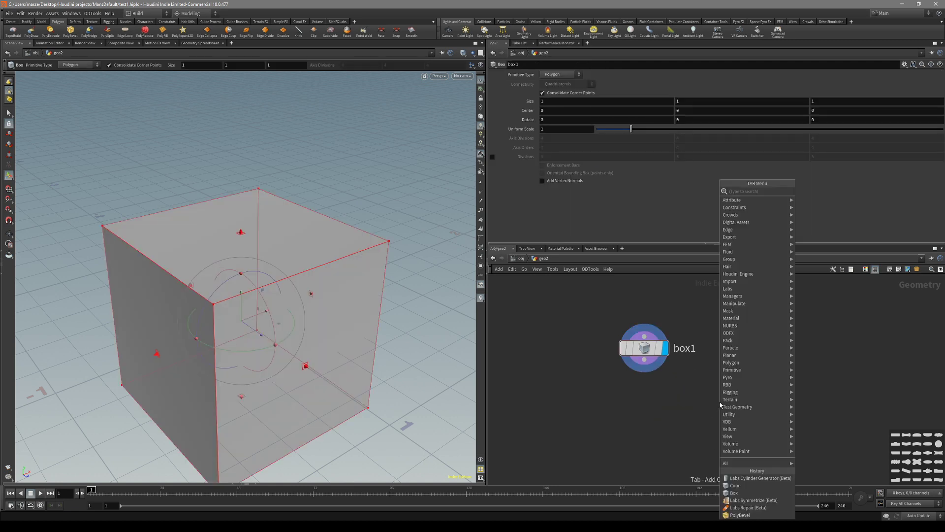
{"action": "type", "text": "cy"}
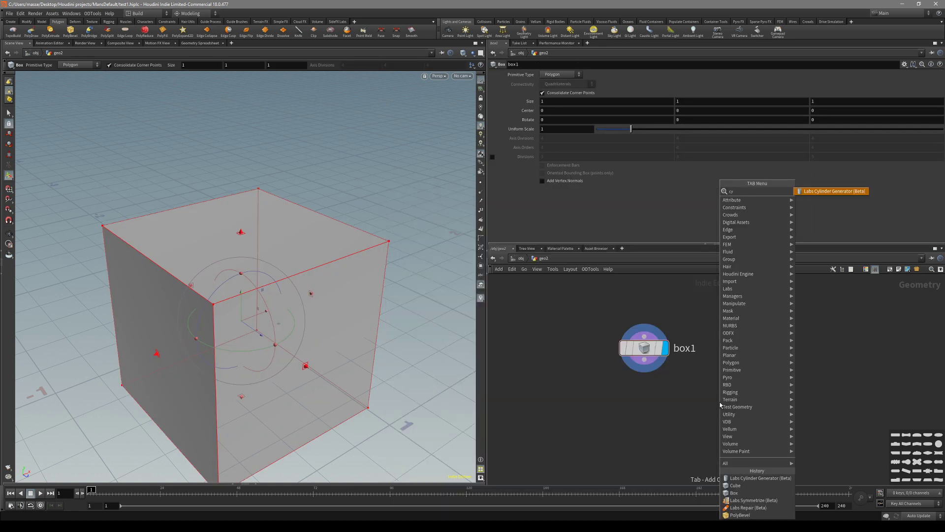
{"action": "key", "text": "BackSpace"}
{"action": "key", "text": "BackSpace"}
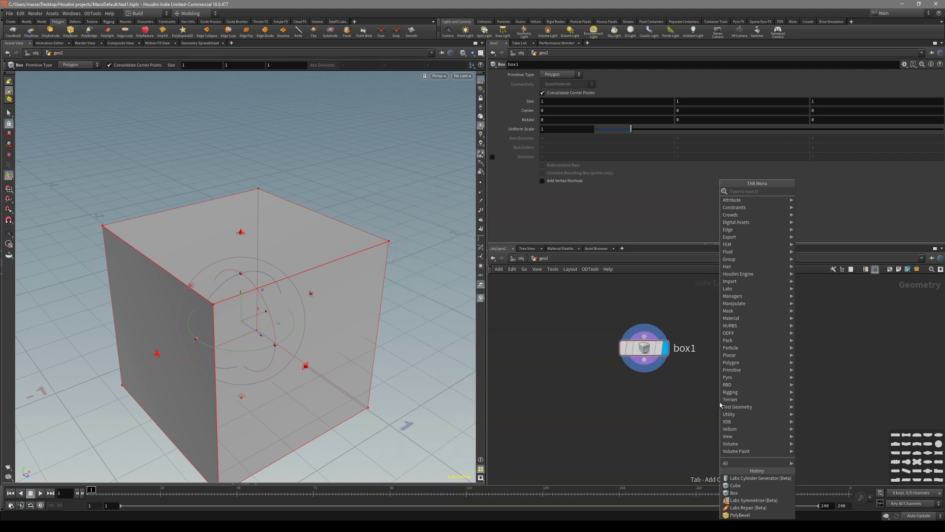
{"action": "type", "text": "tube"}
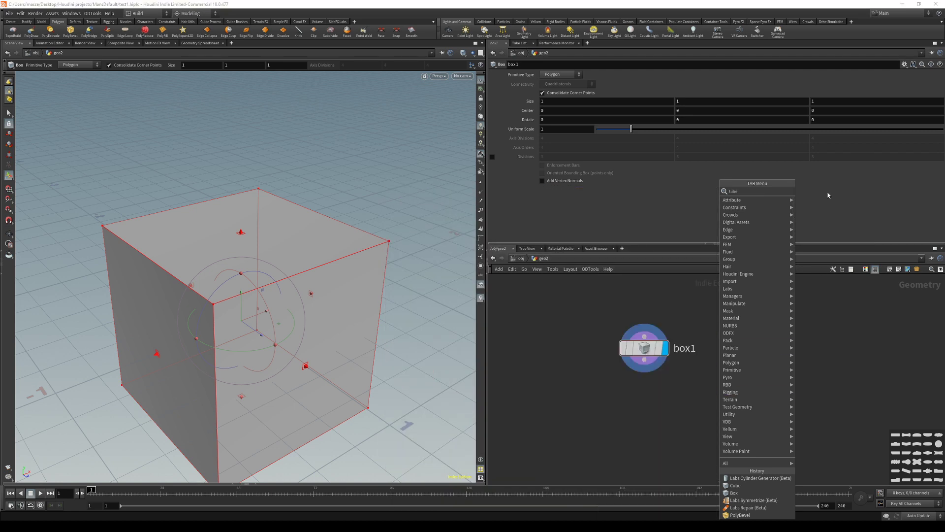
{"action": "key", "text": "Return"}
{"action": "left_click", "coordinate": [755, 354]}
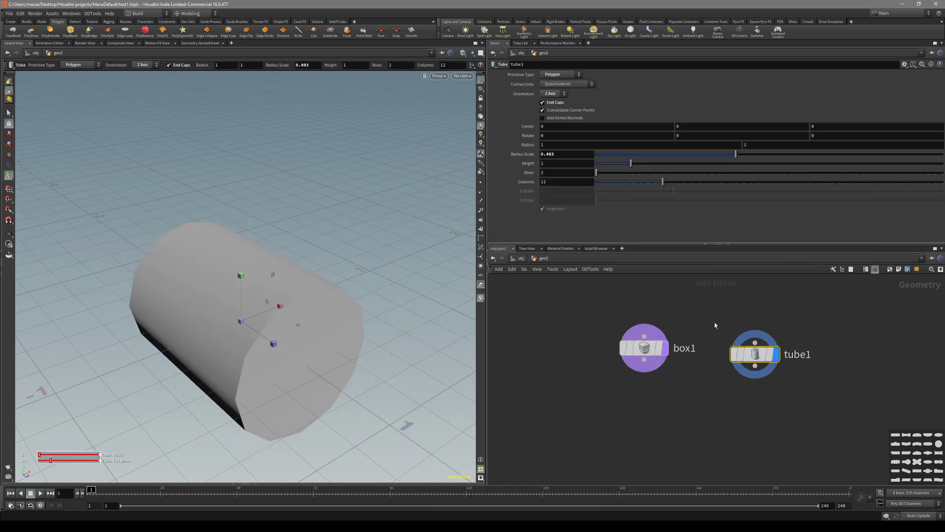
Compare box1 and tube1 in the viewport by alternately displaying each node.
{"action": "left_click_drag", "start_coordinate": [333, 345], "coordinate": [208, 273], "text": "alt"}
{"action": "left_click", "coordinate": [637, 359]}
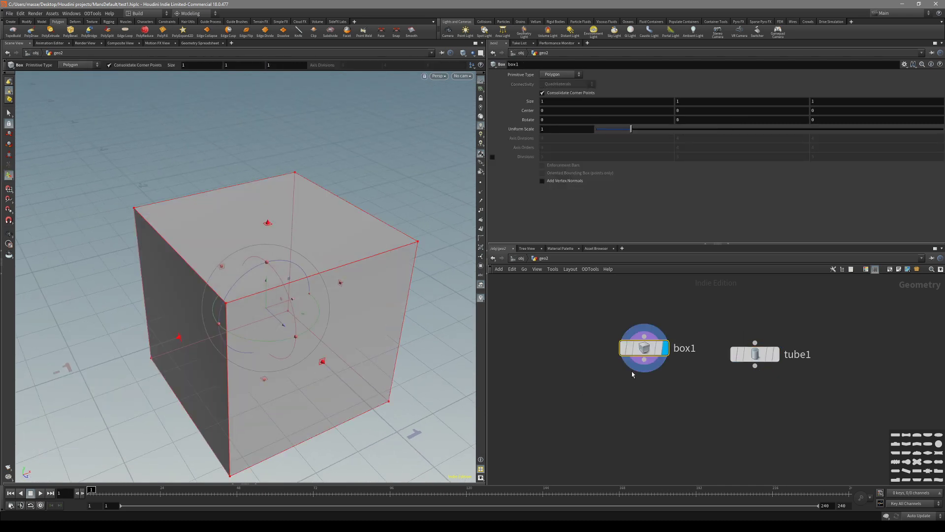
{"action": "left_click", "coordinate": [753, 354]}
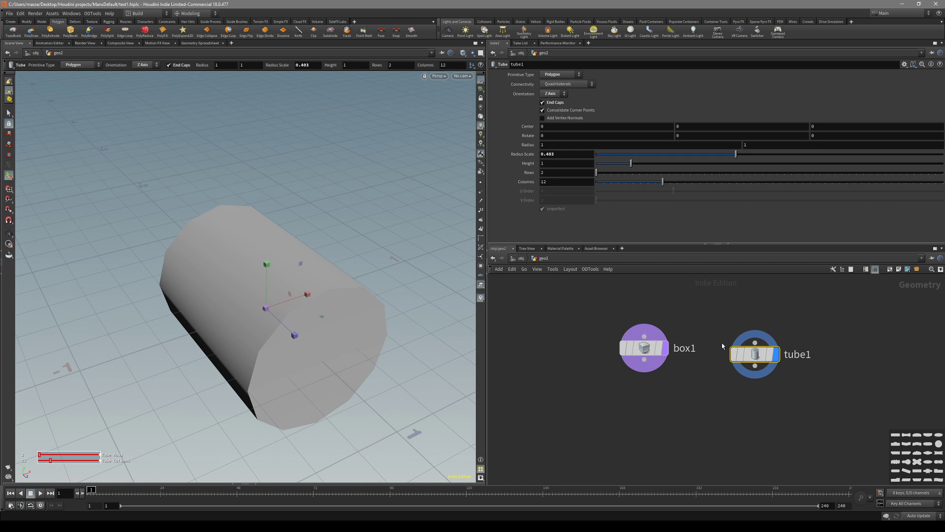
{"action": "left_click", "coordinate": [621, 361]}
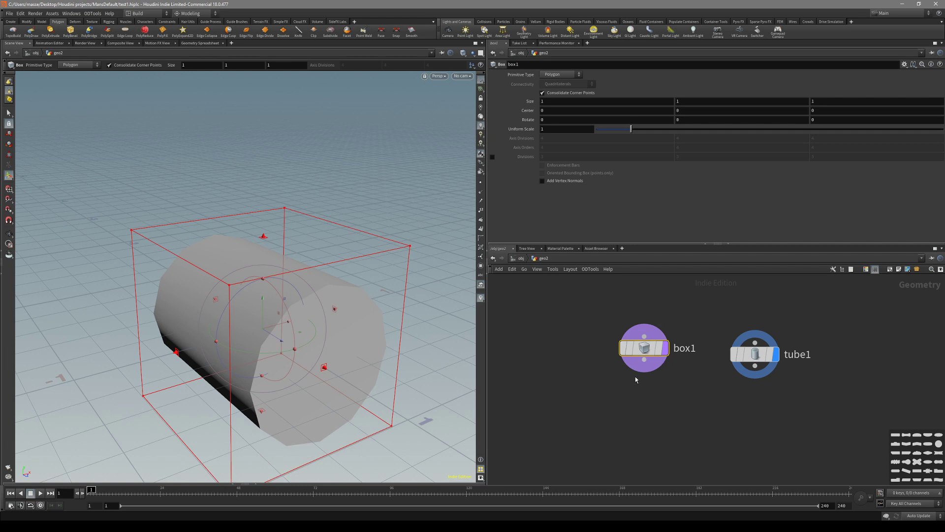
{"action": "left_click", "coordinate": [755, 352]}
{"action": "left_click_drag", "start_coordinate": [685, 318], "coordinate": [621, 365]}
{"action": "key", "text": "r"}
{"action": "left_click_drag", "start_coordinate": [792, 323], "coordinate": [722, 383]}
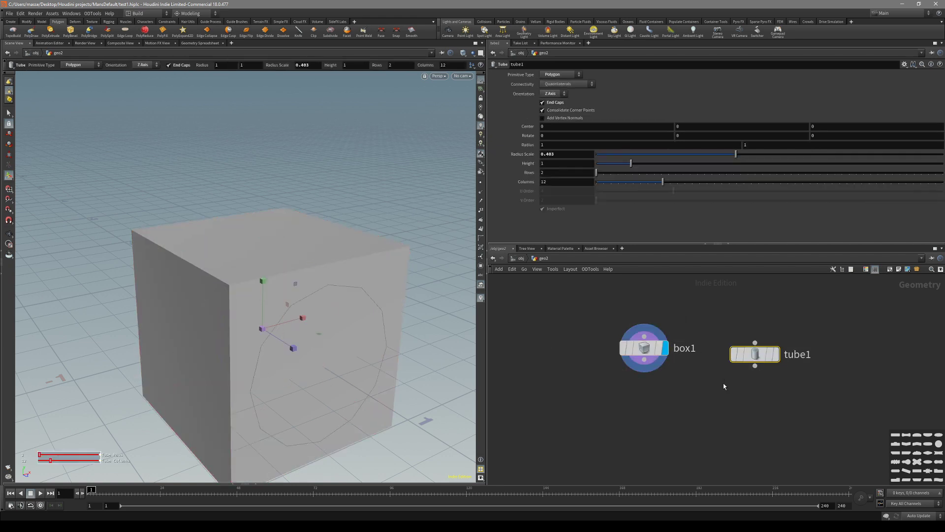
{"action": "key", "text": "r"}
{"action": "left_click_drag", "start_coordinate": [320, 347], "coordinate": [321, 378], "text": "alt"}
{"action": "key", "text": "Return"}
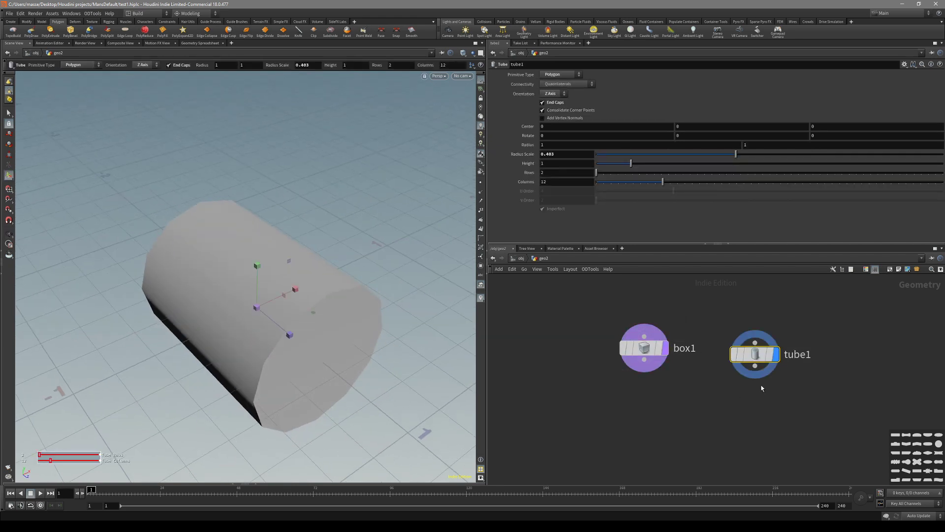
Move tube1 farther from box1 in the network, display box1 and thin it to a Z size of about 0.22.
{"action": "left_click_drag", "start_coordinate": [762, 355], "coordinate": [793, 354]}
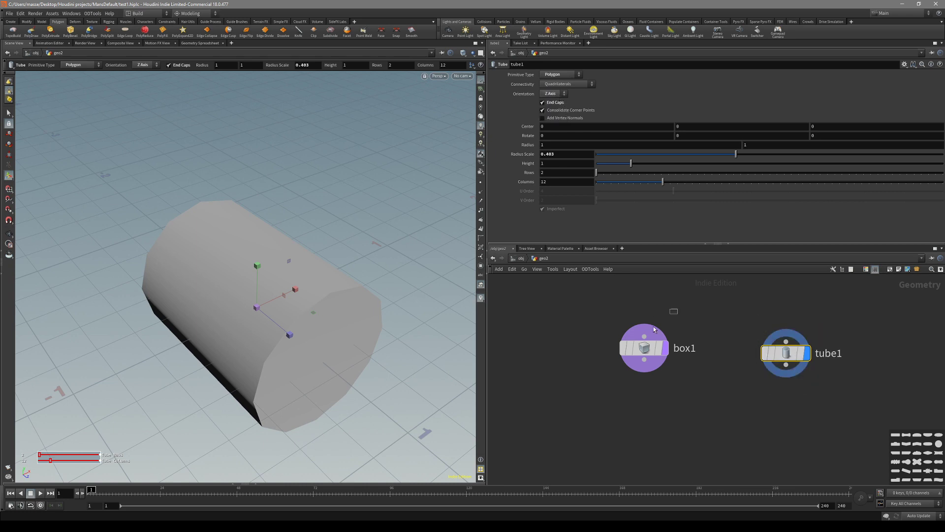
{"action": "left_click_drag", "start_coordinate": [654, 329], "coordinate": [621, 367]}
{"action": "key", "text": "r"}
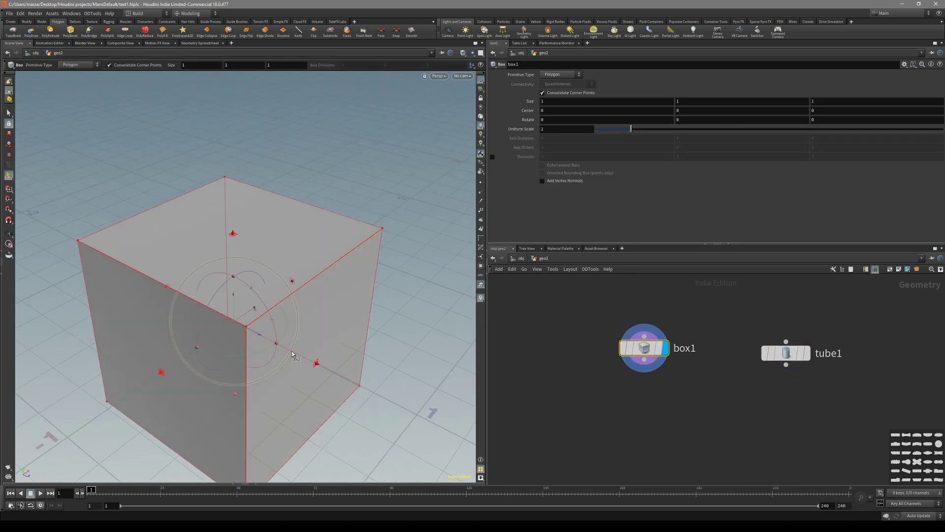
{"action": "left_click_drag", "start_coordinate": [317, 362], "coordinate": [245, 344]}
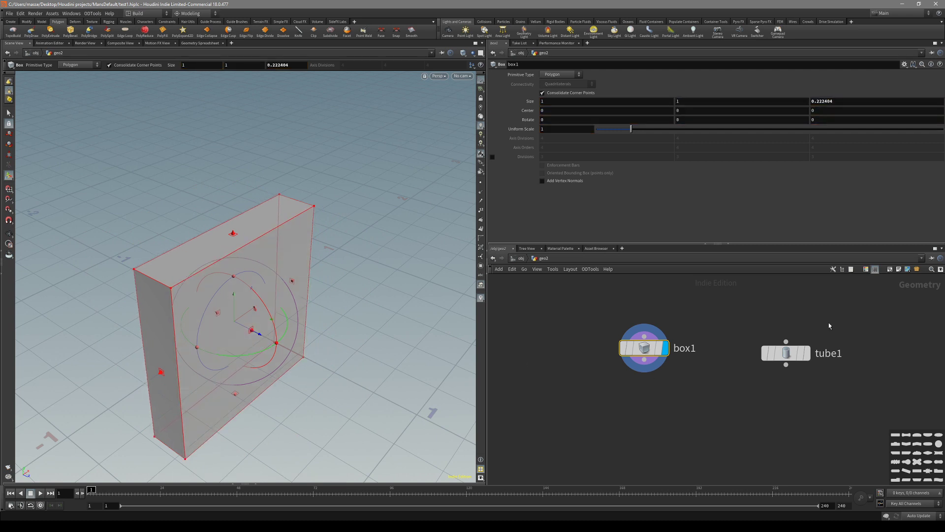
Compare tube1's outline with the thin box, and reduce box1's Z size to about 0.14.
{"action": "left_click", "coordinate": [786, 353]}
{"action": "left_click_drag", "start_coordinate": [276, 300], "coordinate": [176, 281]}
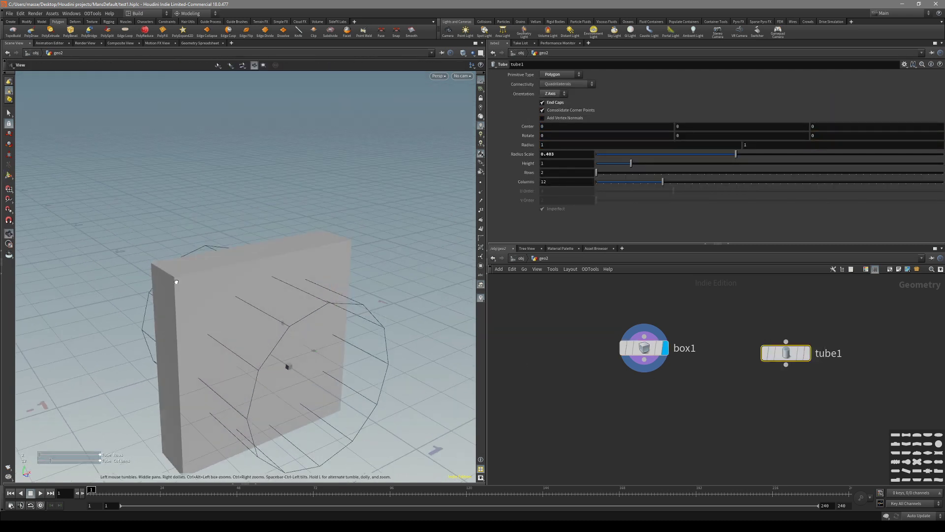
{"action": "scroll", "coordinate": [177, 282], "scroll_direction": "up", "scroll_amount": 5}
{"action": "key", "text": "Return"}
{"action": "left_click_drag", "start_coordinate": [672, 315], "coordinate": [603, 363]}
{"action": "key", "text": "Return"}
{"action": "mouse_move", "coordinate": [351, 366]}
{"action": "left_mouse_down"}
{"action": "mouse_move", "coordinate": [370, 388]}
{"action": "mouse_move", "coordinate": [348, 379]}
{"action": "left_mouse_up"}
{"action": "key", "text": "Escape"}
{"action": "left_click_drag", "start_coordinate": [359, 344], "coordinate": [266, 319]}
{"action": "key", "text": "Return"}
{"action": "key", "text": "Escape"}
{"action": "key", "text": "Return"}
{"action": "key", "text": "Escape"}
{"action": "left_click_drag", "start_coordinate": [187, 299], "coordinate": [226, 310]}
{"action": "key", "text": "Return"}
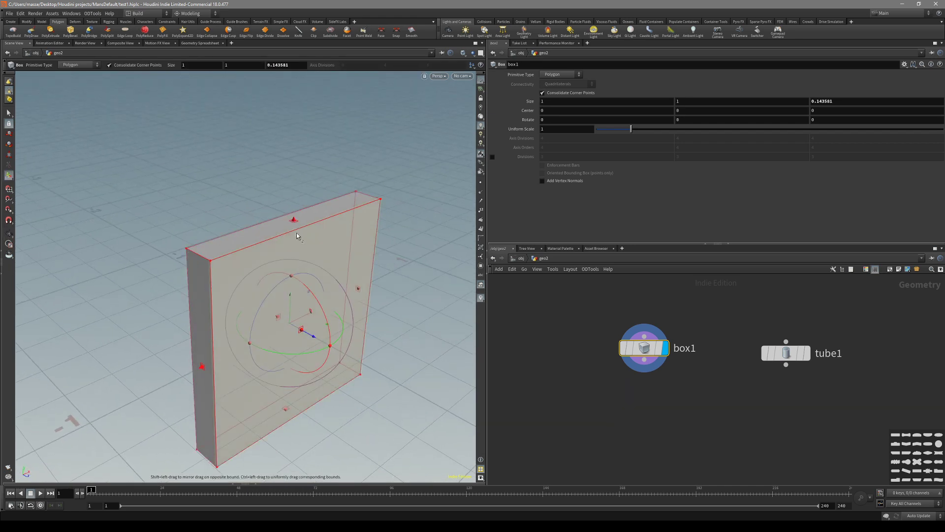
Check the box's proportions from the front and adjust box1's Z size to about 0.16.
{"action": "key", "text": "Escape"}
{"action": "left_click_drag", "start_coordinate": [245, 400], "coordinate": [306, 283]}
{"action": "key", "text": "Return"}
{"action": "key", "text": "Escape"}
{"action": "key", "text": "Return"}
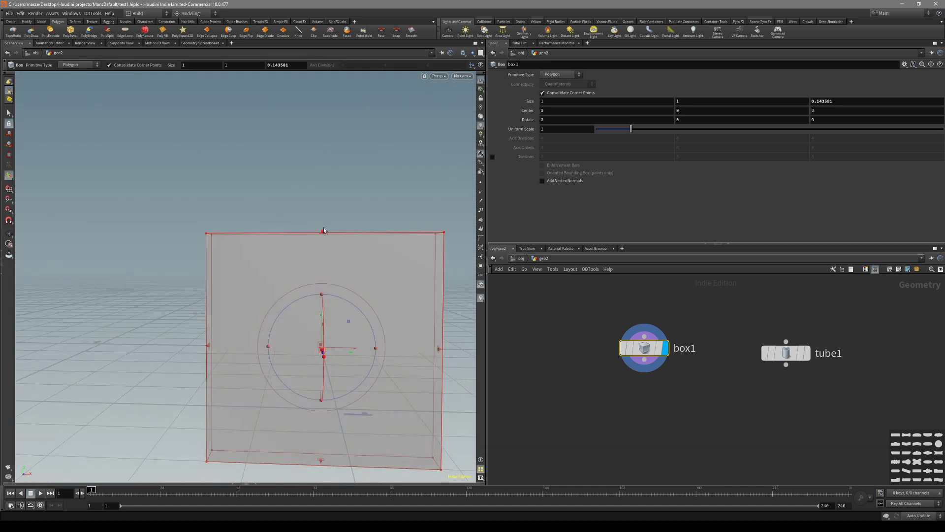
{"action": "left_click_drag", "start_coordinate": [329, 363], "coordinate": [304, 316]}
{"action": "key", "text": "Escape"}
{"action": "key", "text": "Return"}
{"action": "key", "text": "Escape"}
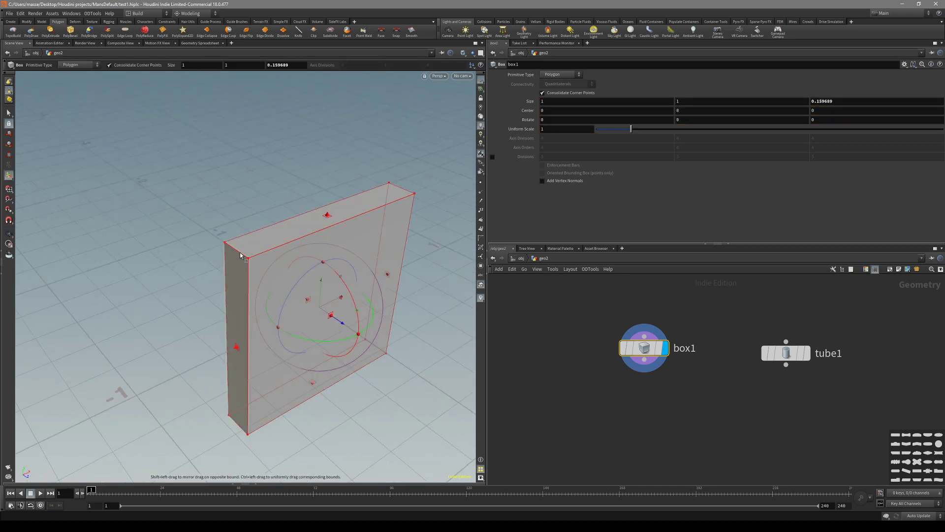
Branch a new Group node off box1's output and make it the displayed node.
{"action": "key", "text": "s"}
{"action": "left_click", "coordinate": [642, 366]}
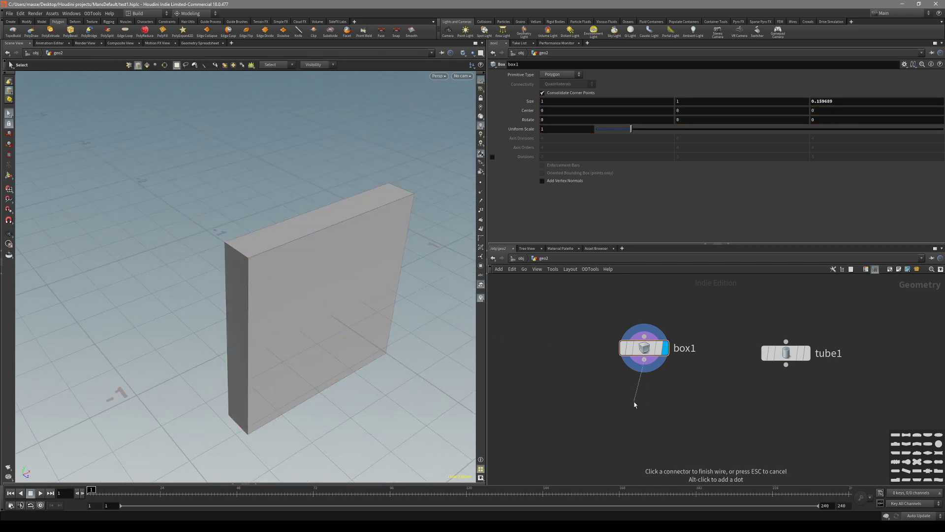
{"action": "left_click", "coordinate": [634, 401]}
{"action": "left_click", "coordinate": [724, 191]}
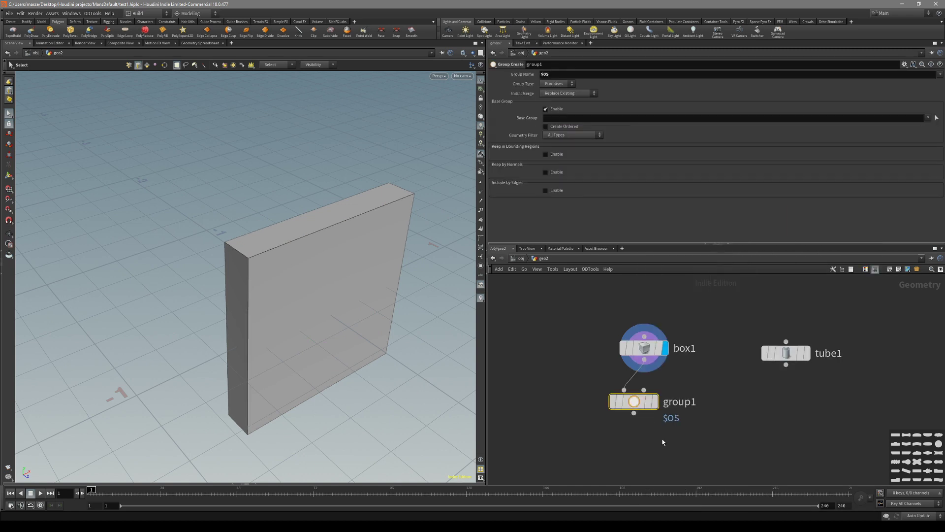
{"action": "middle_click_drag", "start_coordinate": [589, 375], "coordinate": [563, 354]}
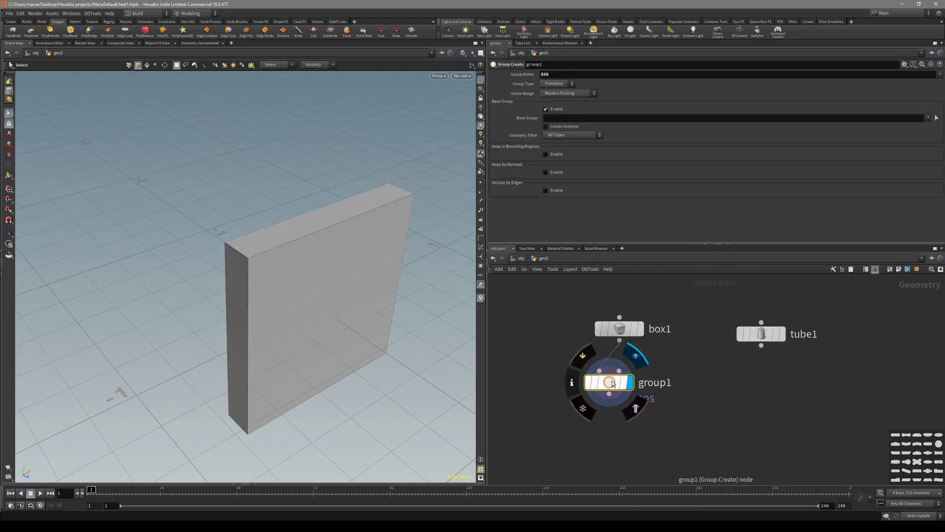
Rearrange box1 and group1 in the network so they sit farther apart vertically and away from tube1.
{"action": "left_click_drag", "start_coordinate": [623, 384], "coordinate": [650, 415]}
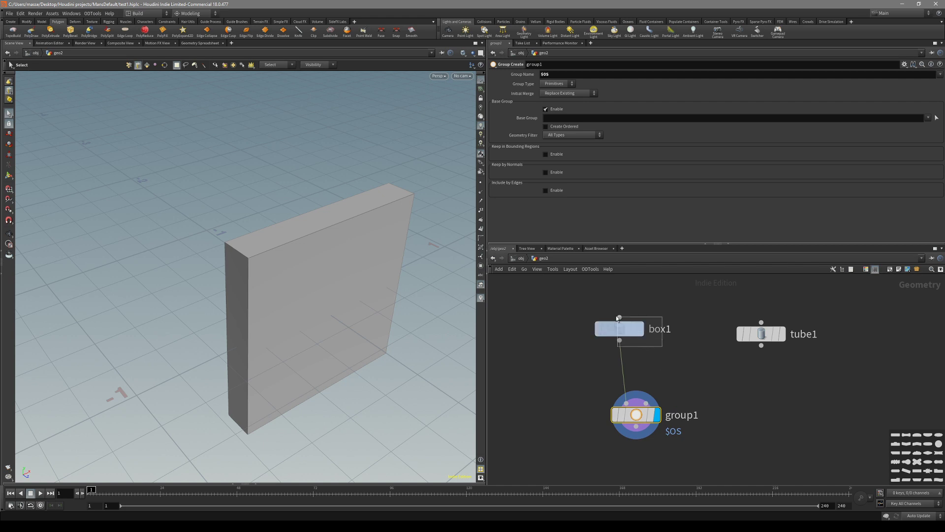
{"action": "left_click_drag", "start_coordinate": [634, 328], "coordinate": [629, 327]}
{"action": "left_click_drag", "start_coordinate": [629, 327], "coordinate": [597, 301]}
{"action": "left_click", "coordinate": [635, 415]}
{"action": "left_click_drag", "start_coordinate": [635, 414], "coordinate": [598, 374]}
Set group1's Group Type to Edges and inspect the grouped edges on the box.
{"action": "left_click_drag", "start_coordinate": [322, 291], "coordinate": [266, 272], "text": "alt"}
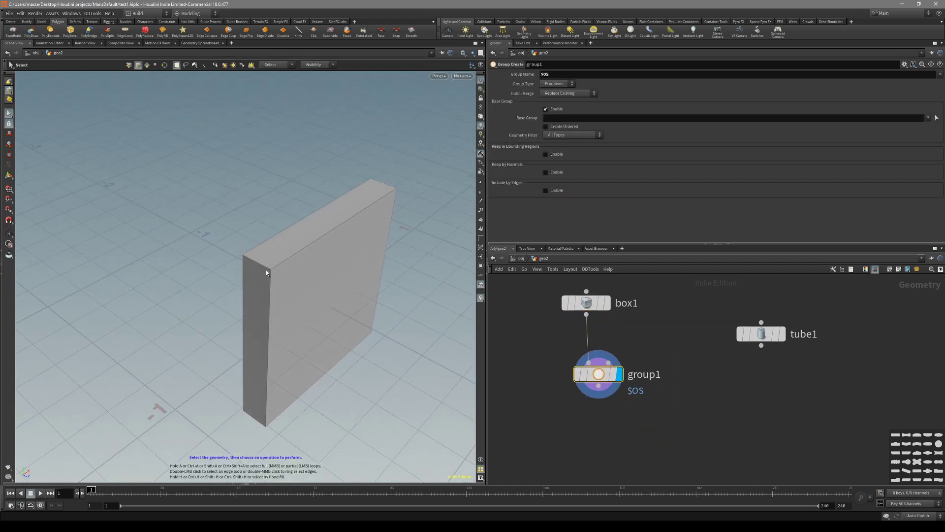
{"action": "key", "text": "Return"}
{"action": "left_click", "coordinate": [556, 83]}
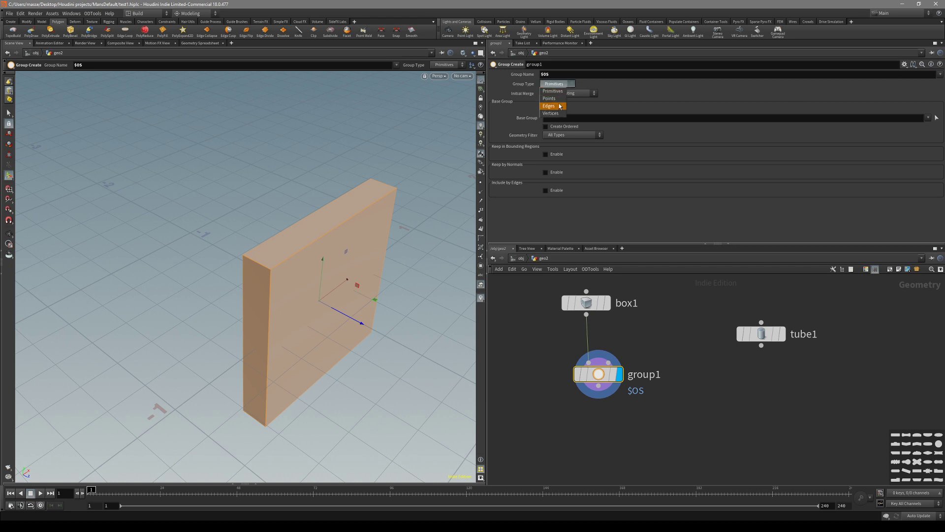
{"action": "left_click", "coordinate": [549, 105]}
{"action": "key", "text": "Escape"}
{"action": "left_click_drag", "start_coordinate": [405, 203], "coordinate": [308, 245]}
{"action": "scroll", "coordinate": [335, 291], "scroll_direction": "up", "scroll_amount": 5}
{"action": "left_click_drag", "start_coordinate": [335, 291], "coordinate": [282, 263]}
{"action": "key", "text": "Return"}
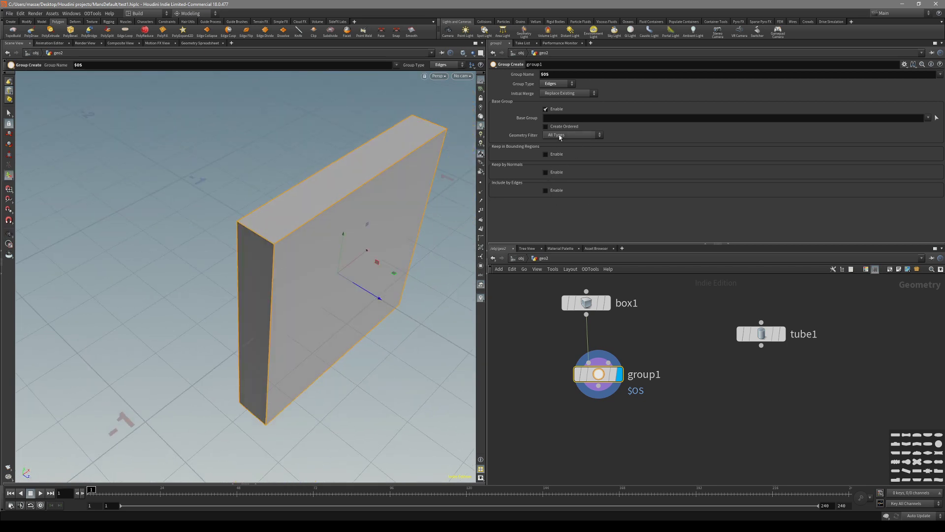
Disable group1's Base Group, enable Include by Edges and activate its Max Edge Length limit.
{"action": "left_click", "coordinate": [549, 109]}
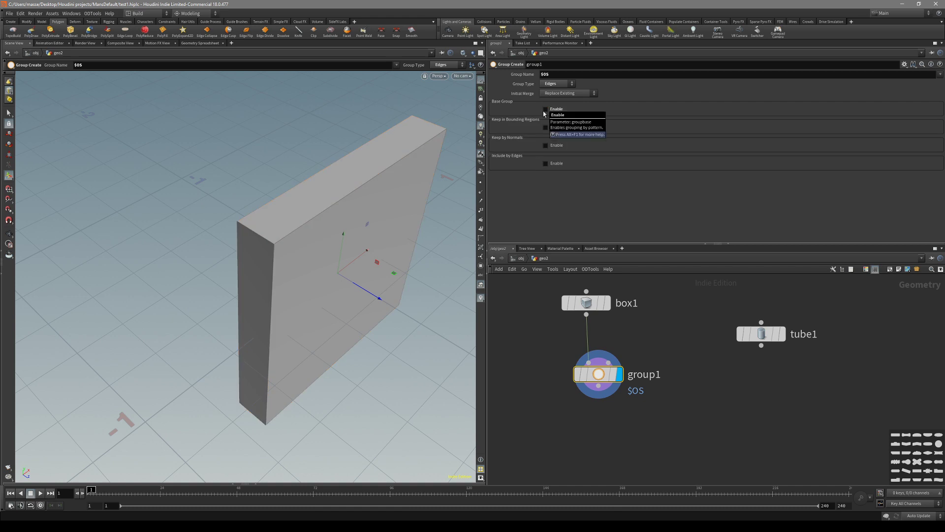
{"action": "left_click", "coordinate": [545, 163]}
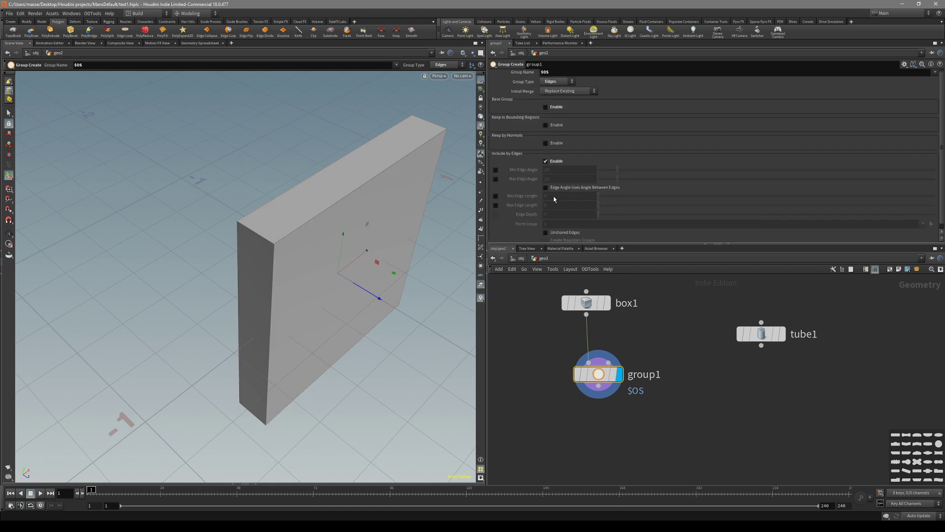
{"action": "left_click", "coordinate": [495, 205]}
Set group1's Max Edge Length to 1.1.
{"action": "left_click_drag", "start_coordinate": [359, 280], "coordinate": [353, 253], "text": "alt"}
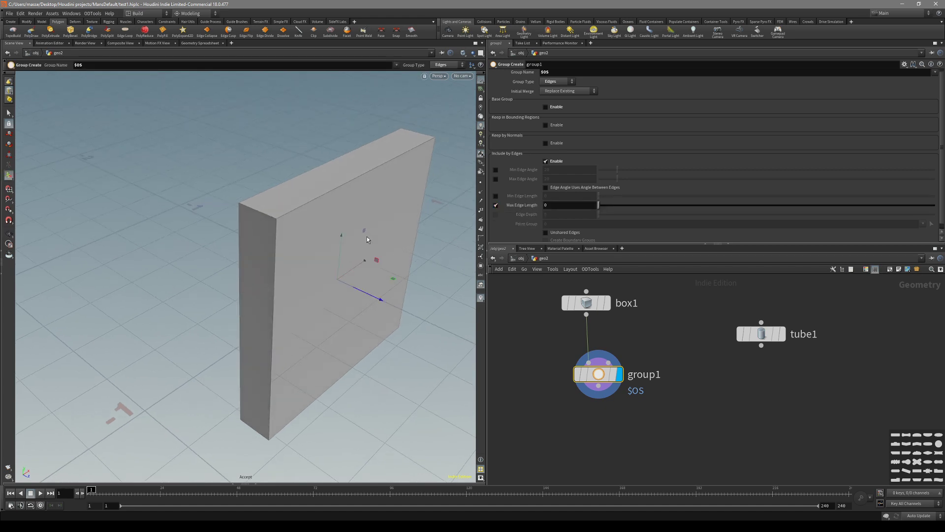
{"action": "left_click", "coordinate": [605, 207]}
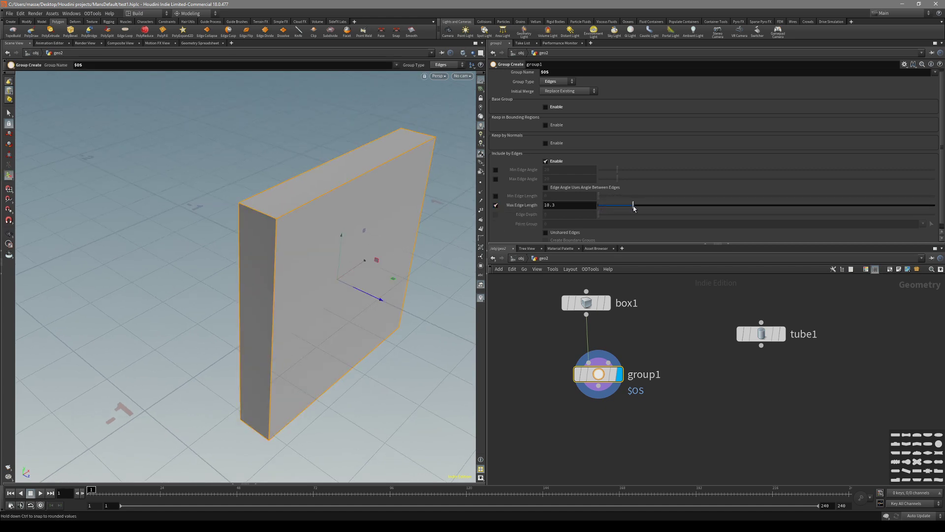
{"action": "mouse_move", "coordinate": [608, 211]}
{"action": "left_mouse_down"}
{"action": "mouse_move", "coordinate": [600, 211]}
{"action": "mouse_move", "coordinate": [622, 211]}
{"action": "mouse_move", "coordinate": [603, 211]}
{"action": "left_mouse_up"}
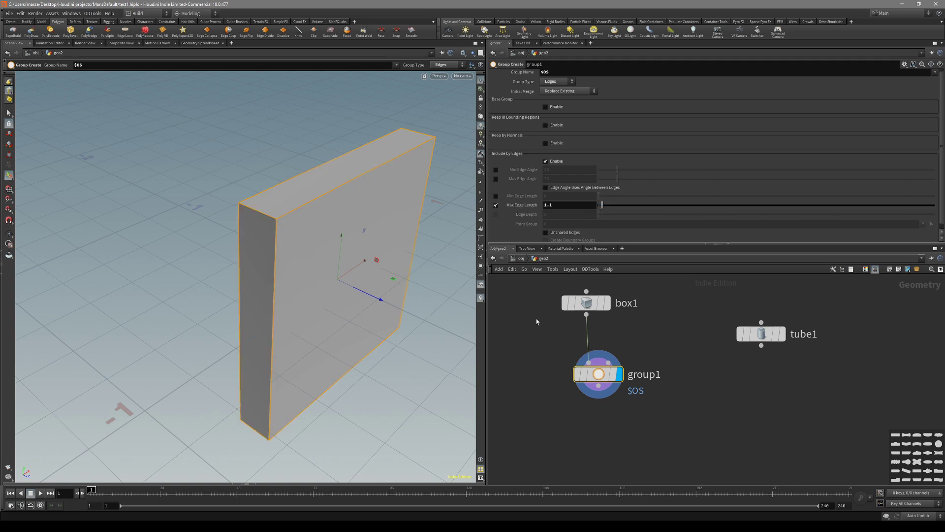
Thicken box1 to a Z size of about 0.24 and check the edge group on group1.
{"action": "middle_click_drag", "start_coordinate": [536, 321], "coordinate": [530, 355]}
{"action": "left_click", "coordinate": [580, 337]}
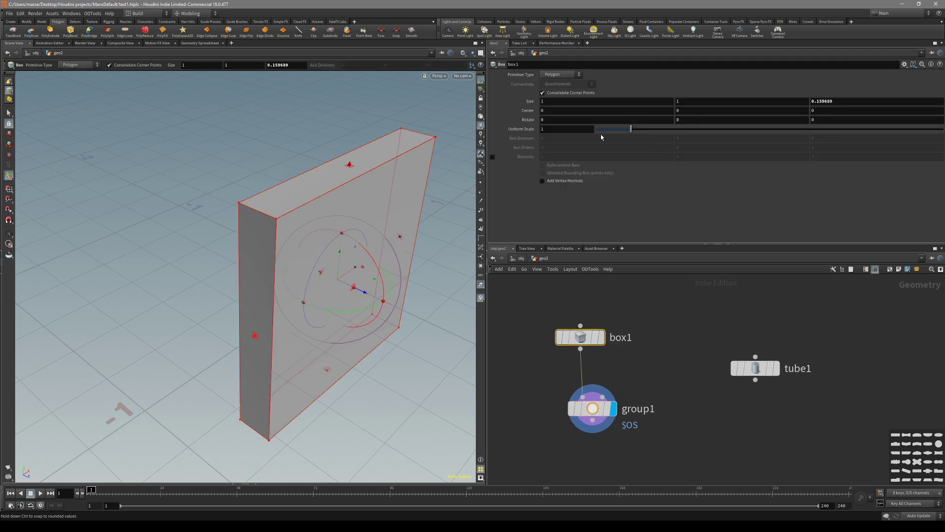
{"action": "left_click_drag", "start_coordinate": [353, 287], "coordinate": [362, 291]}
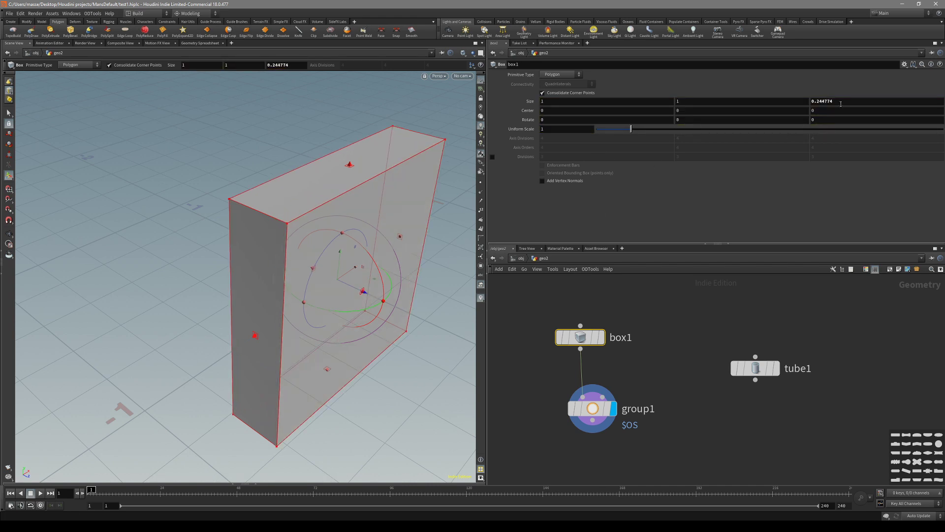
{"action": "left_click", "coordinate": [603, 408]}
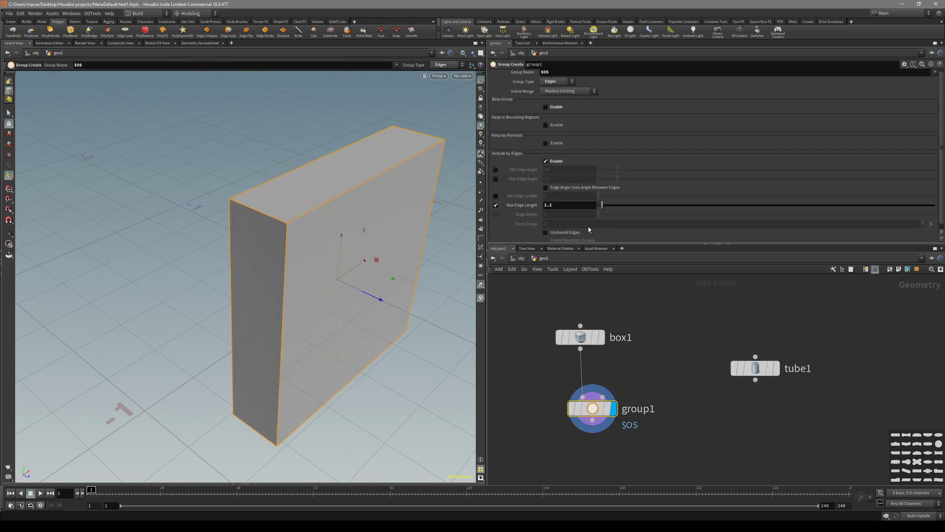
Link group1's Max Edge Length to the box depth with the expression ch("../box1/sizez") and inspect the grouped corner edges.
{"action": "double_click", "coordinate": [568, 204]}
{"action": "type", "text": "ch(\"../box1/sizez\")"}
{"action": "key", "text": "Return"}
{"action": "left_click_drag", "start_coordinate": [392, 272], "coordinate": [412, 258], "text": "alt"}
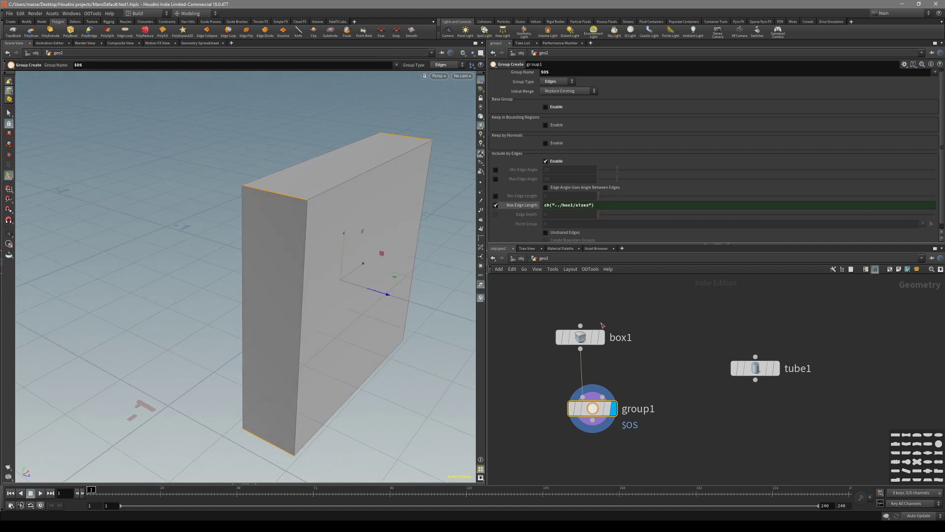
{"action": "mouse_move", "coordinate": [319, 202]}
{"action": "left_mouse_down", "text": "alt"}
{"action": "mouse_move", "coordinate": [312, 220]}
{"action": "mouse_move", "coordinate": [327, 186]}
{"action": "mouse_move", "coordinate": [312, 208]}
{"action": "mouse_move", "coordinate": [329, 209]}
{"action": "left_mouse_up", "text": "alt"}
{"action": "mouse_move", "coordinate": [214, 230]}
{"action": "left_mouse_down", "text": "alt"}
{"action": "mouse_move", "coordinate": [227, 315]}
{"action": "mouse_move", "coordinate": [207, 220]}
{"action": "left_mouse_up", "text": "alt"}
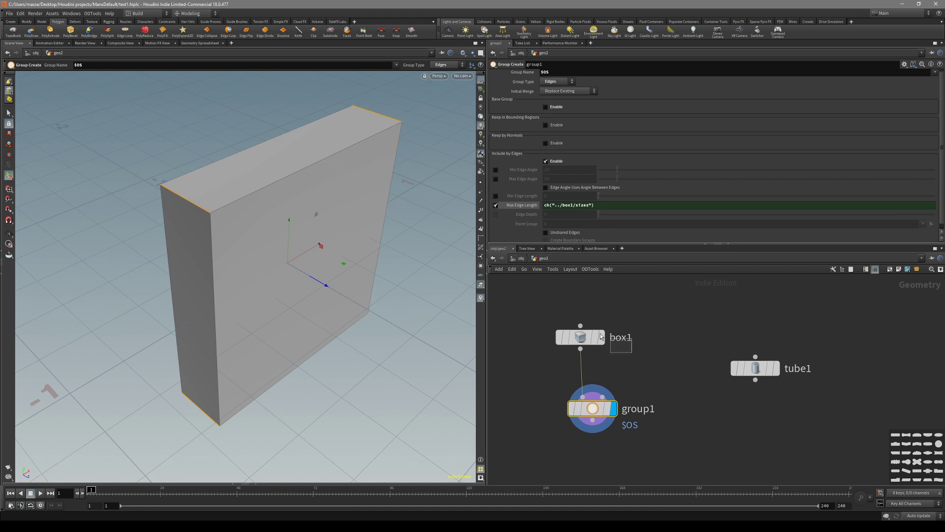
Deepen box1 to a Z size of about 0.84 and check which edges group1 selects.
{"action": "left_click", "coordinate": [621, 339]}
{"action": "mouse_move", "coordinate": [819, 110]}
{"action": "middle_mouse_down"}
{"action": "mouse_move", "coordinate": [852, 105]}
{"action": "mouse_move", "coordinate": [823, 104]}
{"action": "mouse_move", "coordinate": [832, 102]}
{"action": "middle_mouse_up"}
{"action": "left_click", "coordinate": [589, 408]}
{"action": "mouse_move", "coordinate": [301, 284]}
{"action": "left_mouse_down", "text": "alt"}
{"action": "mouse_move", "coordinate": [312, 290]}
{"action": "mouse_move", "coordinate": [299, 280]}
{"action": "left_mouse_up", "text": "alt"}
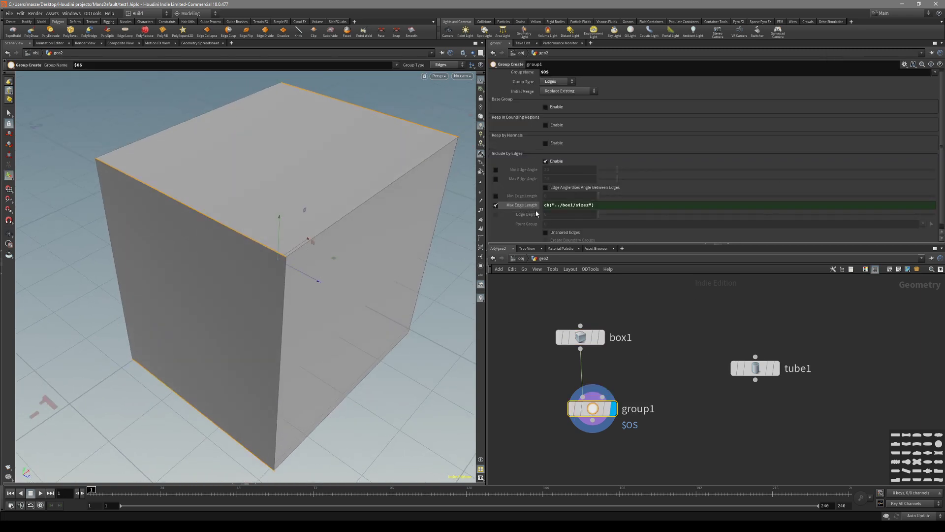
{"action": "key", "text": "Escape"}
{"action": "left_click_drag", "start_coordinate": [280, 264], "coordinate": [245, 262]}
Reduce box1's Z size to make it a thin slab again and check the edge group.
{"action": "left_click", "coordinate": [601, 343]}
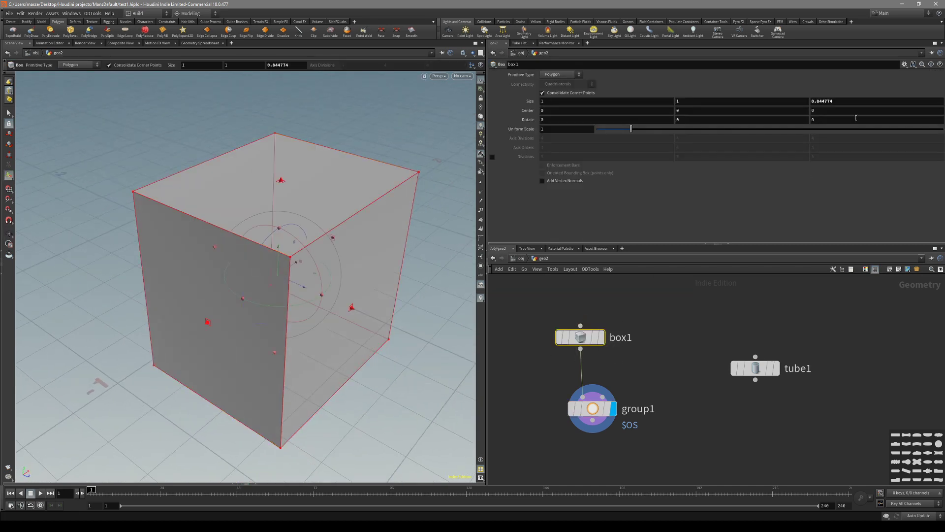
{"action": "left_click", "coordinate": [854, 103]}
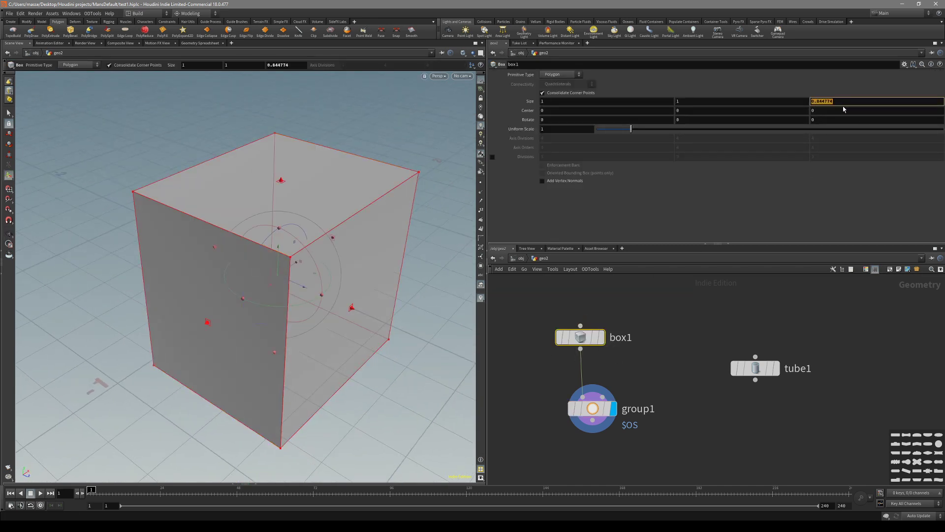
{"action": "left_click_drag", "start_coordinate": [336, 301], "coordinate": [286, 319]}
{"action": "key", "text": "s"}
{"action": "key", "text": "Escape"}
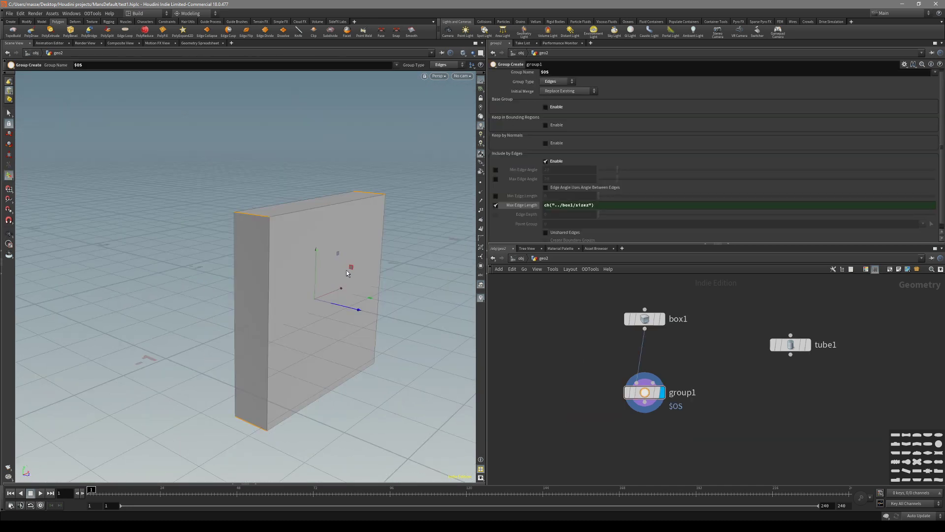
Rename the group1 node to edges in lowercase.
{"action": "middle_click_drag", "start_coordinate": [587, 399], "coordinate": [574, 386]}
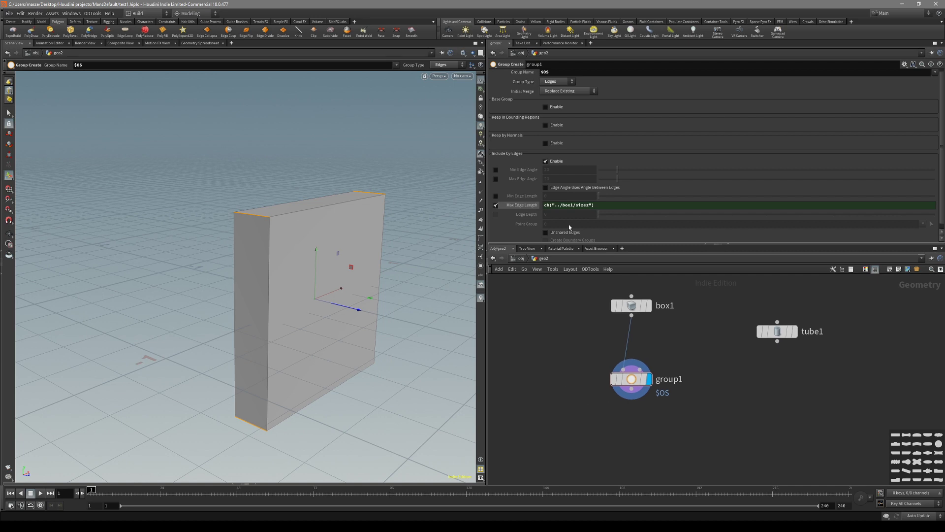
{"action": "scroll", "coordinate": [682, 384], "scroll_direction": "up", "scroll_amount": 2}
{"action": "left_click", "coordinate": [682, 383]}
{"action": "double_click", "coordinate": [703, 378]}
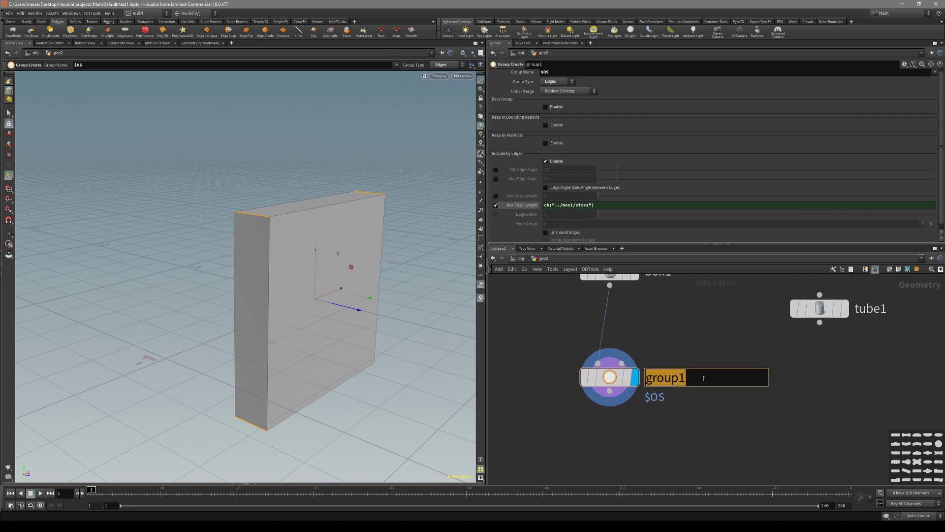
{"action": "type", "text": "EDGES"}
{"action": "key", "text": "Return"}
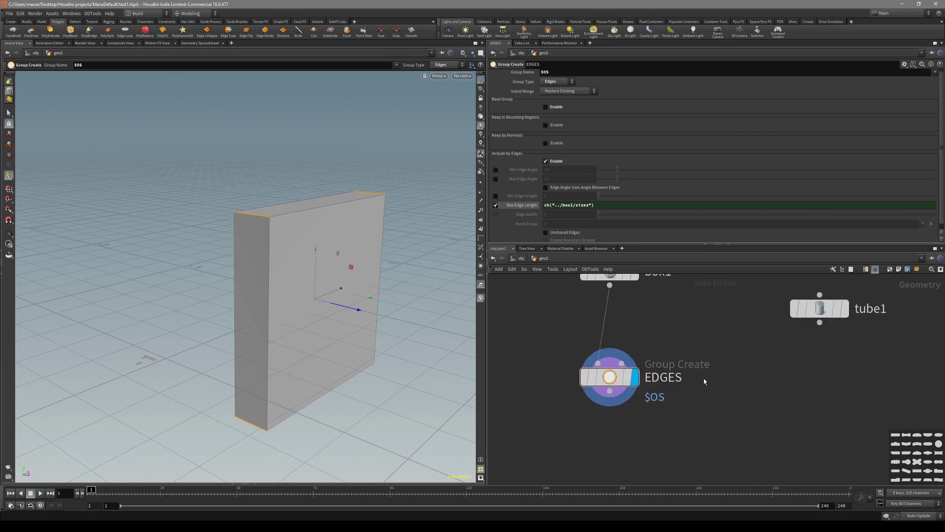
{"action": "double_click", "coordinate": [670, 378]}
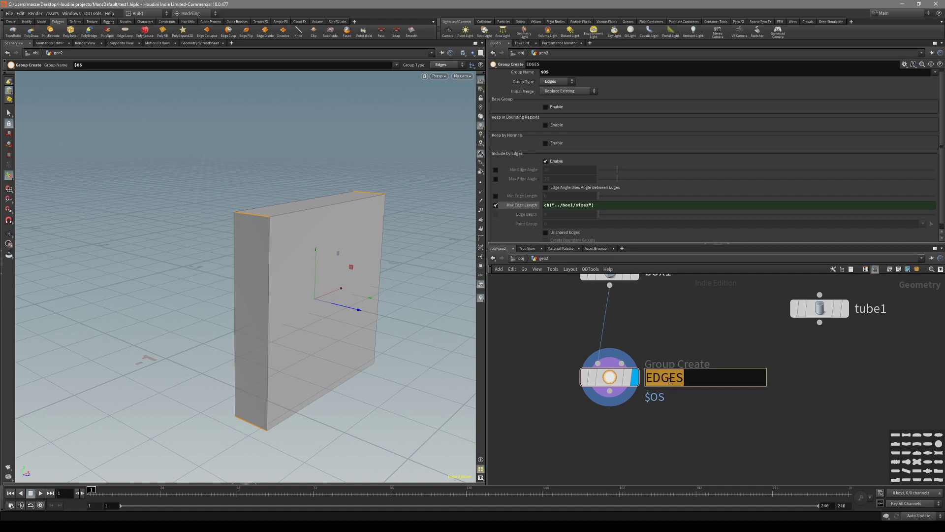
{"action": "type", "text": "edges"}
{"action": "key", "text": "Return"}
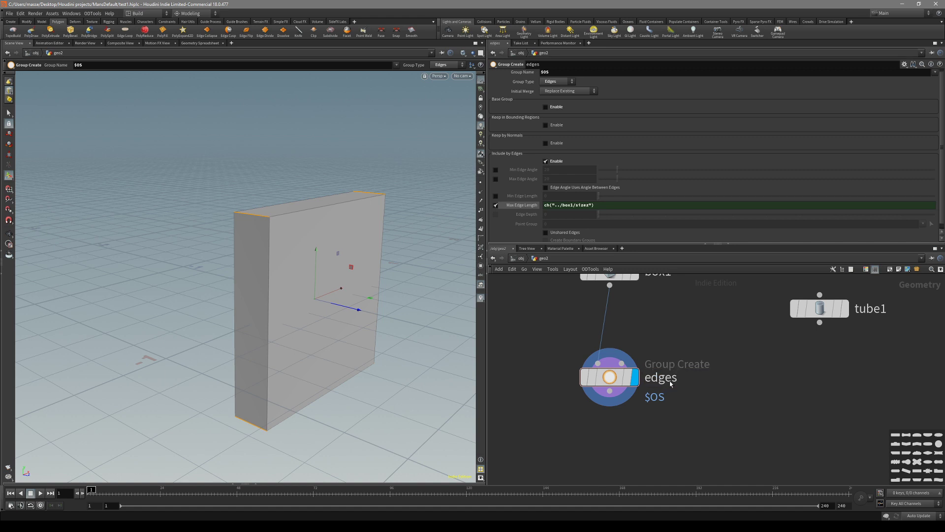
Add a Fuse node after edges, display it and raise its Snap Distance to about 0.377 to collapse the slab.
{"action": "scroll", "coordinate": [674, 445], "scroll_direction": "down", "scroll_amount": 4}
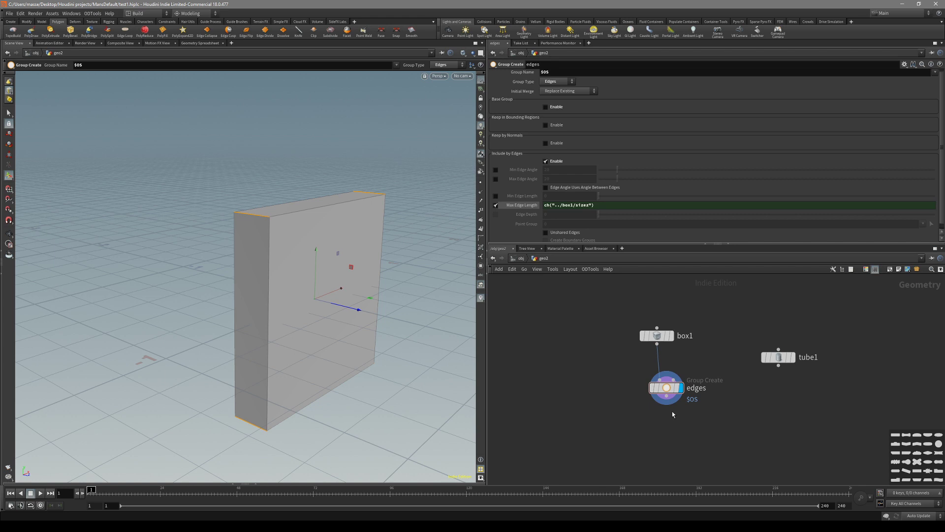
{"action": "key", "text": "Tab"}
{"action": "type", "text": "fuse"}
{"action": "key", "text": "Return"}
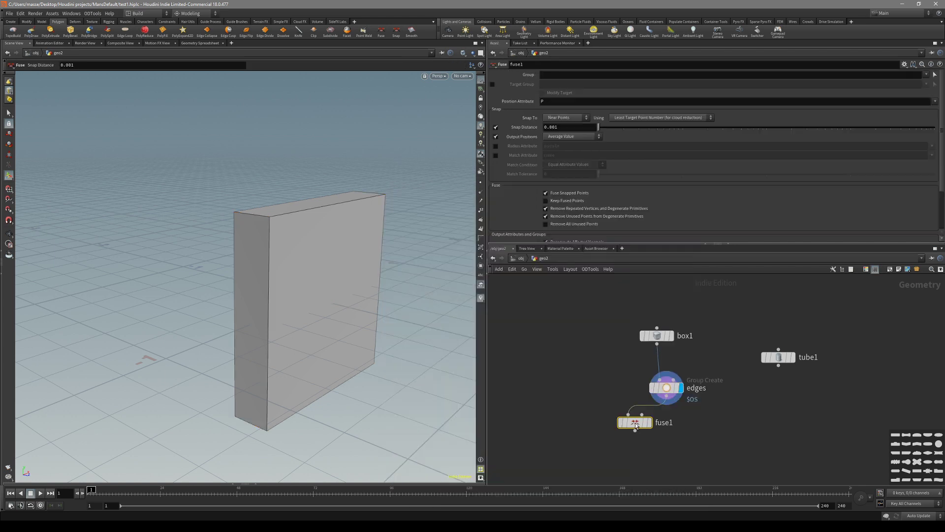
{"action": "left_click", "coordinate": [635, 422]}
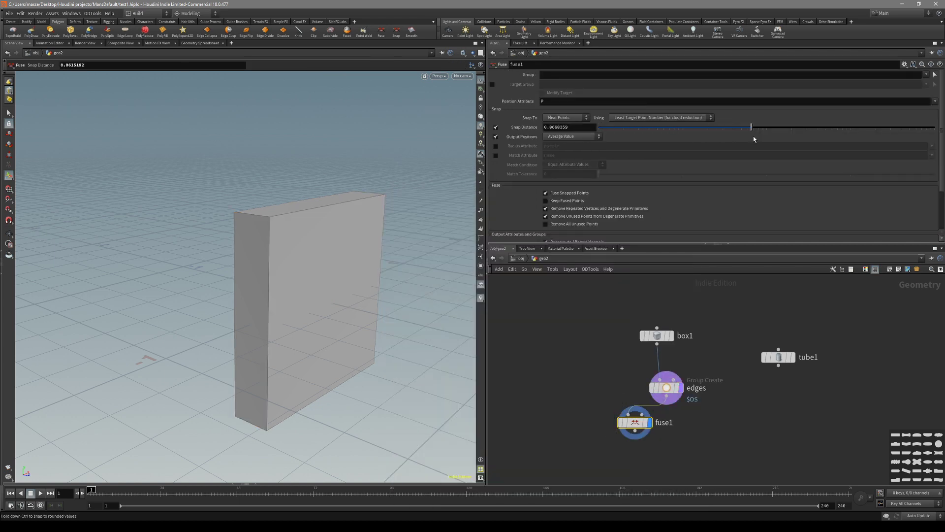
{"action": "left_click_drag", "start_coordinate": [744, 136], "coordinate": [815, 139]}
{"action": "left_click_drag", "start_coordinate": [347, 251], "coordinate": [307, 263], "text": "alt"}
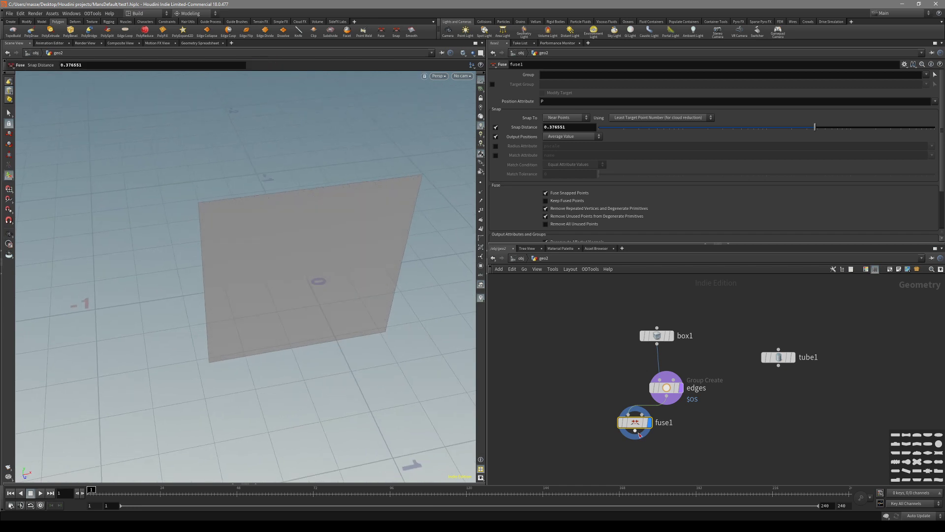
Move fuse1 away to the side of the edges node and inspect the points of the collapsed plane.
{"action": "left_click_drag", "start_coordinate": [636, 424], "coordinate": [562, 410]}
{"action": "middle_click_drag", "start_coordinate": [562, 410], "coordinate": [575, 398]}
{"action": "left_click_drag", "start_coordinate": [375, 314], "coordinate": [284, 226], "text": "alt"}
{"action": "key", "text": "2"}
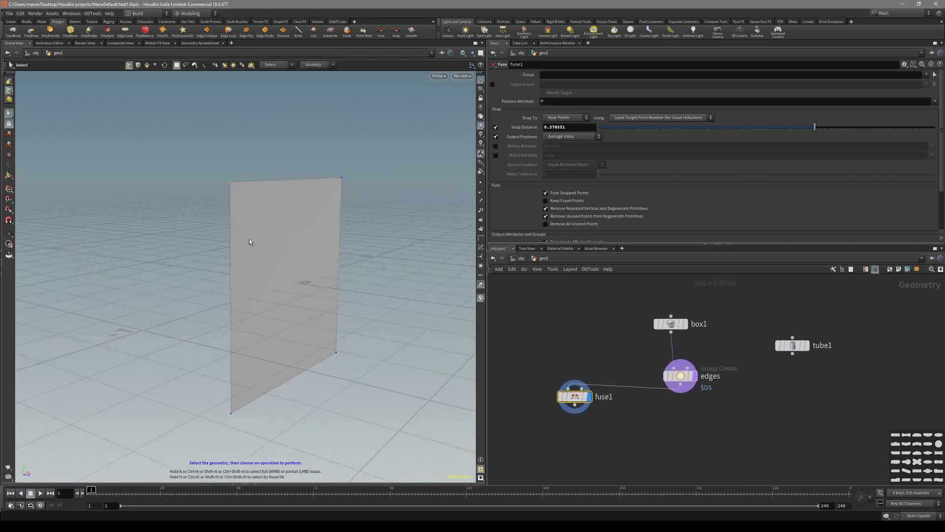
{"action": "middle_click_drag", "start_coordinate": [574, 427], "coordinate": [593, 382]}
{"action": "left_click_drag", "start_coordinate": [593, 353], "coordinate": [565, 367]}
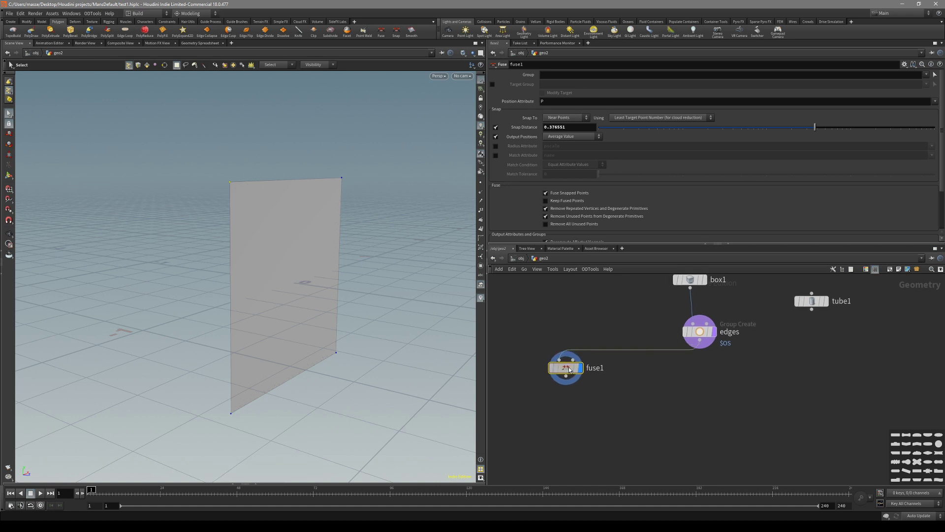
Add a second box below fuse1 and set its Uniform Scale to 0.23.
{"action": "left_click", "coordinate": [613, 413]}
{"action": "middle_click_drag", "start_coordinate": [617, 418], "coordinate": [632, 388]}
{"action": "key", "text": "Tab"}
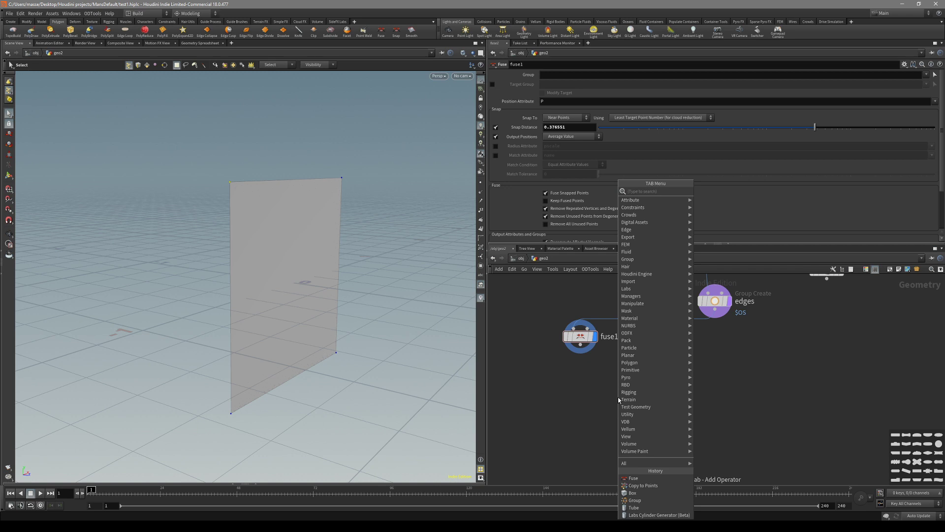
{"action": "type", "text": "box"}
{"action": "key", "text": "Return"}
{"action": "left_click", "coordinate": [618, 397]}
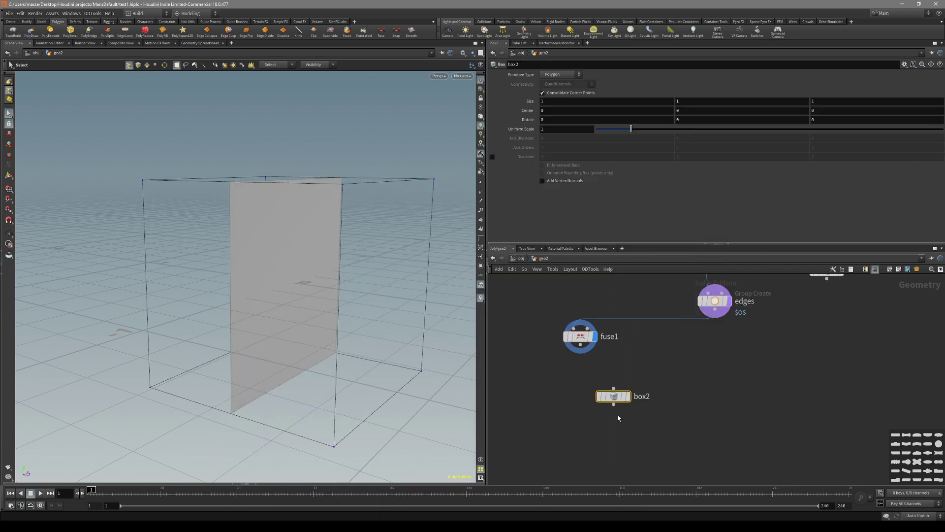
{"action": "left_click_drag", "start_coordinate": [631, 129], "coordinate": [605, 136]}
Add a Copy to Points node and arrange it beside box2 below fuse1.
{"action": "left_click", "coordinate": [688, 447]}
{"action": "key", "text": "Tab"}
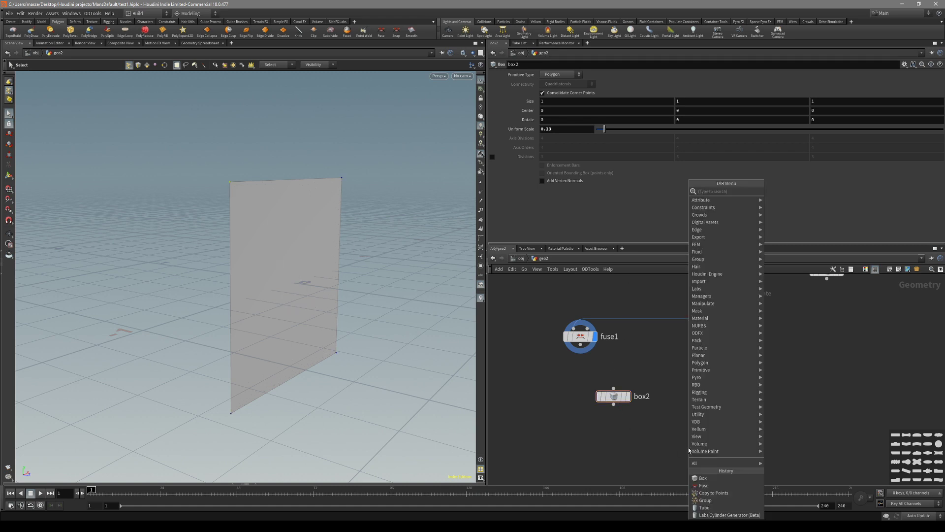
{"action": "type", "text": "copyt"}
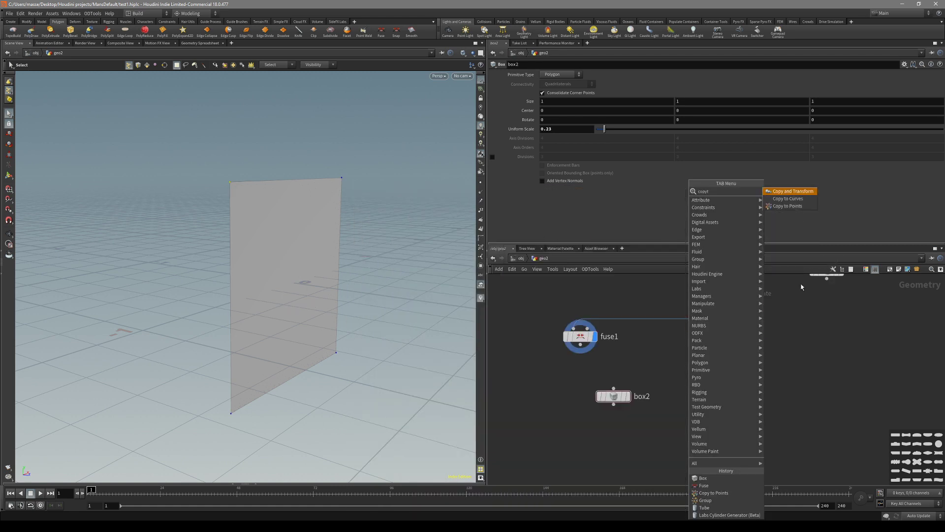
{"action": "left_click", "coordinate": [801, 208]}
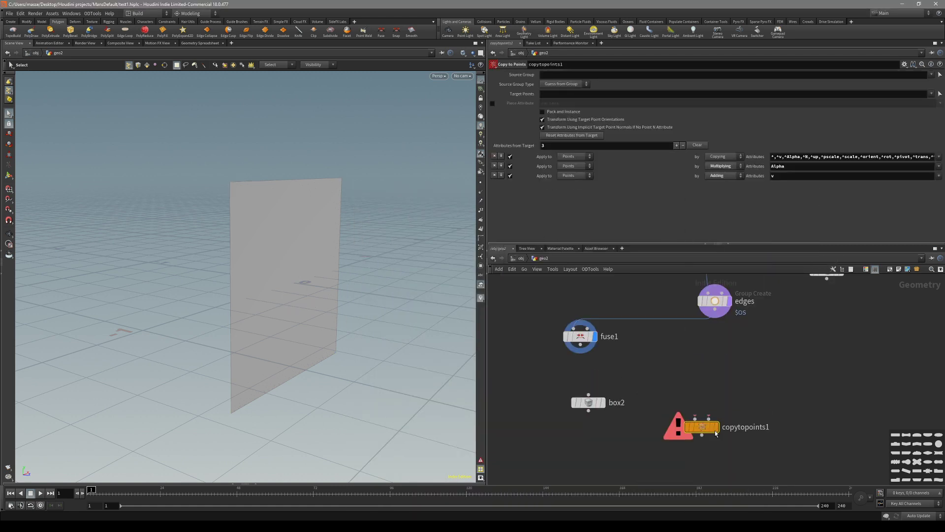
{"action": "left_click_drag", "start_coordinate": [588, 402], "coordinate": [563, 402]}
{"action": "left_click_drag", "start_coordinate": [680, 412], "coordinate": [633, 410]}
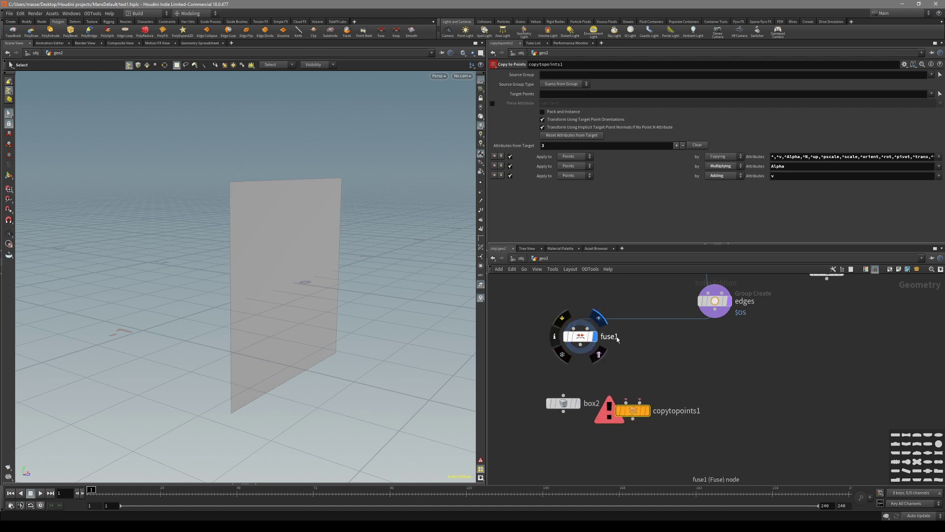
Wire fuse1 as the target points and box2 as the source of copytopoints1, and display the copied corner boxes.
{"action": "left_click", "coordinate": [581, 345]}
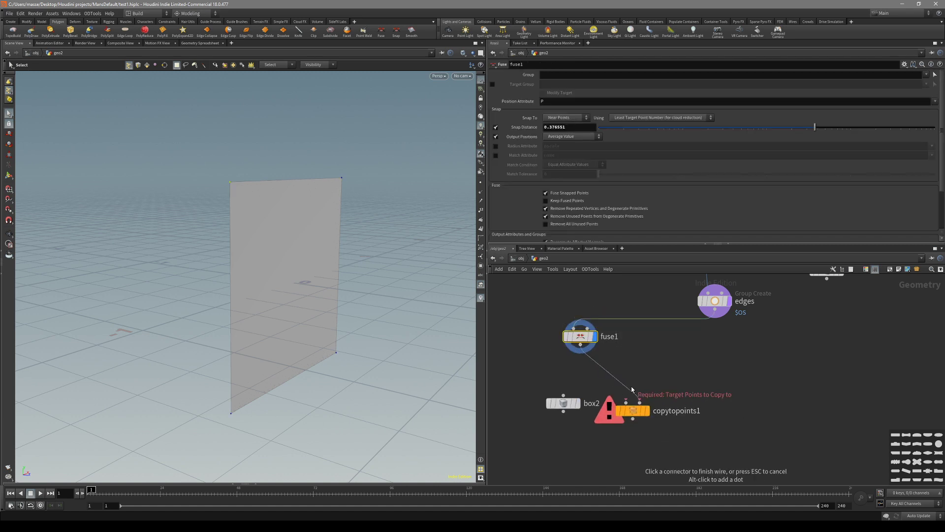
{"action": "left_click", "coordinate": [640, 400]}
{"action": "left_click_drag", "start_coordinate": [563, 412], "coordinate": [625, 402]}
{"action": "left_click", "coordinate": [632, 410]}
{"action": "key", "text": "Escape"}
{"action": "left_click_drag", "start_coordinate": [451, 346], "coordinate": [251, 232]}
{"action": "key", "text": "s"}
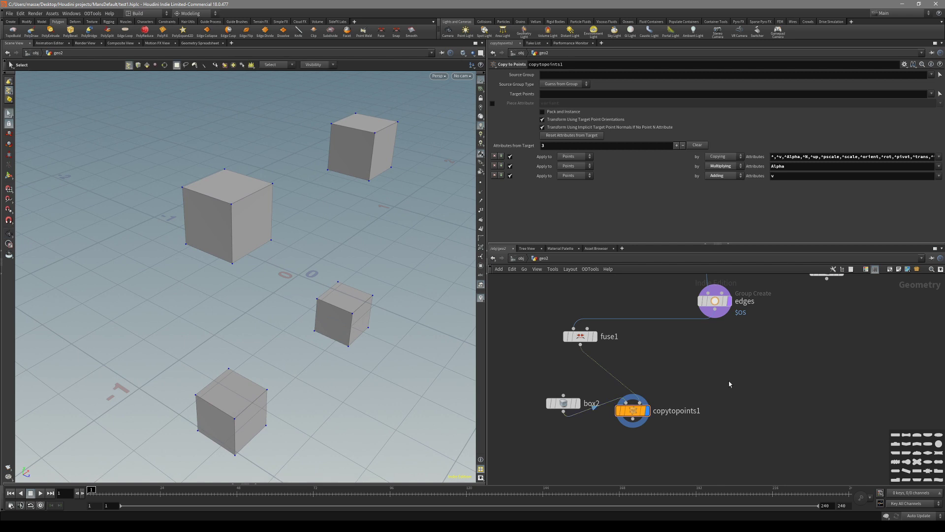
Add a Boolean node and place it beside copytopoints1 in the network.
{"action": "key", "text": "Tab"}
{"action": "key", "text": "Return"}
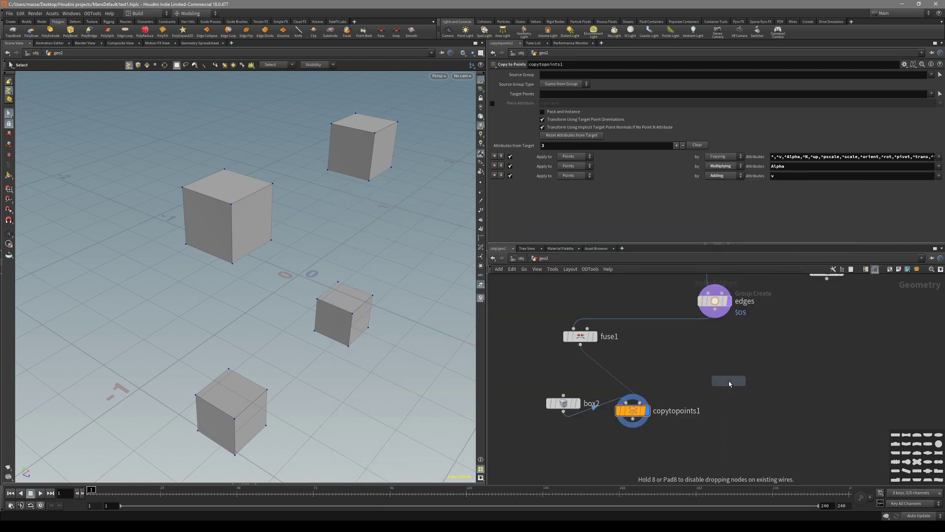
{"action": "left_click", "coordinate": [730, 381]}
{"action": "scroll", "coordinate": [719, 394], "scroll_direction": "down", "scroll_amount": 2}
{"action": "scroll", "coordinate": [696, 385], "scroll_direction": "up", "scroll_amount": 3}
{"action": "scroll", "coordinate": [690, 385], "scroll_direction": "down", "scroll_amount": 2}
{"action": "left_click_drag", "start_coordinate": [693, 331], "coordinate": [687, 383]}
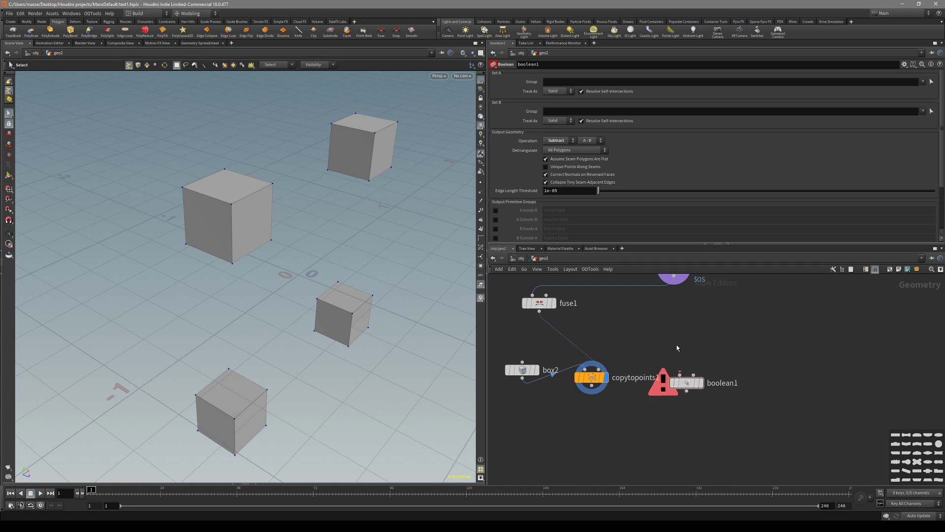
{"action": "middle_click_drag", "start_coordinate": [686, 333], "coordinate": [675, 364]}
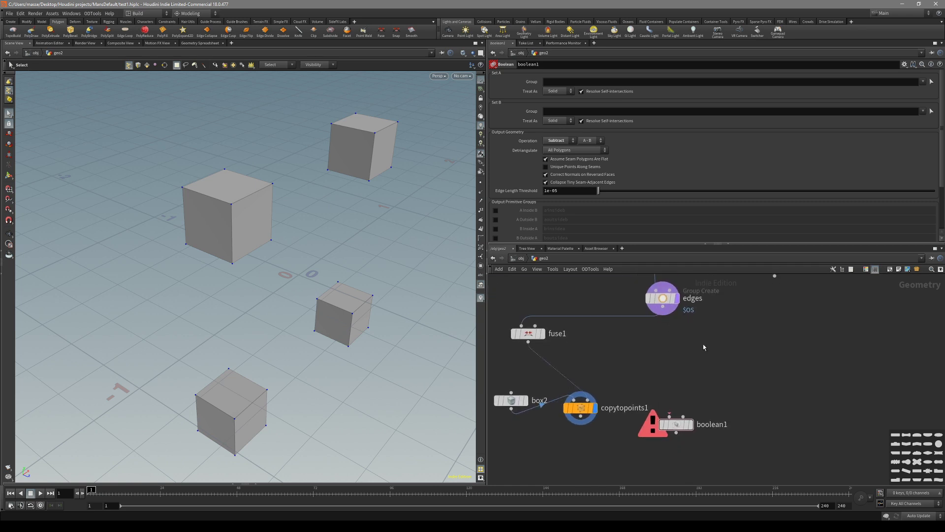
Connect edges to the Boolean's first input and copytopoints1 to its second, and display the subtracted corners.
{"action": "left_click", "coordinate": [677, 298]}
{"action": "left_click_drag", "start_coordinate": [277, 280], "coordinate": [260, 266], "text": "alt"}
{"action": "left_click", "coordinate": [542, 333]}
{"action": "left_click", "coordinate": [676, 298]}
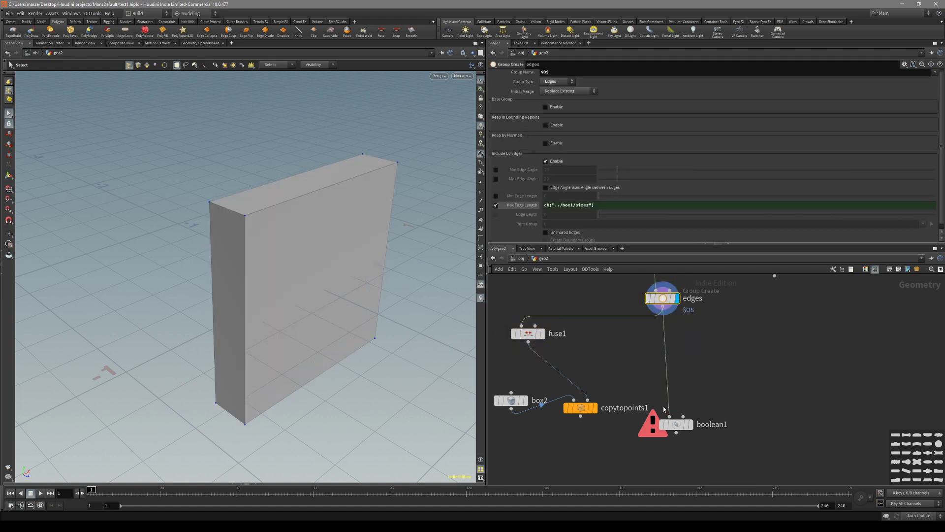
{"action": "middle_click_drag", "start_coordinate": [663, 406], "coordinate": [692, 352]}
{"action": "left_click", "coordinate": [610, 353]}
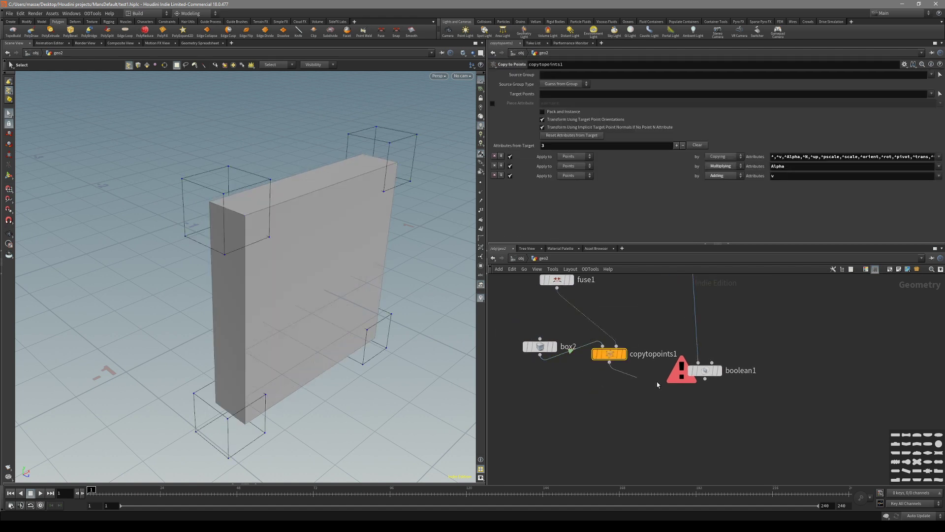
{"action": "left_click", "coordinate": [705, 371]}
{"action": "left_click", "coordinate": [719, 370]}
{"action": "left_click_drag", "start_coordinate": [291, 246], "coordinate": [325, 261], "text": "alt"}
Set box2's Z size to about 0.7 and X size to about 2.78, linking its Y size with ch("sizex").
{"action": "left_click", "coordinate": [539, 346]}
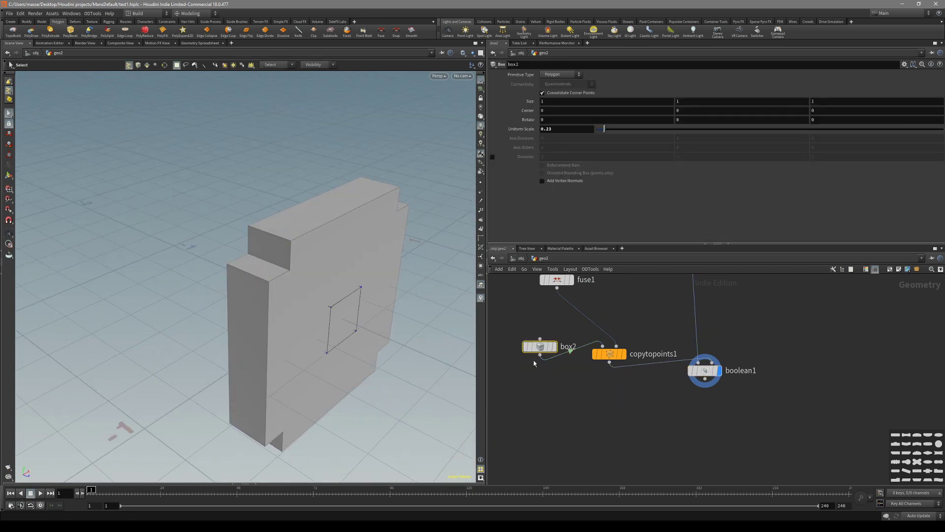
{"action": "key", "text": "Return"}
{"action": "mouse_move", "coordinate": [325, 324]}
{"action": "left_mouse_down", "text": "alt"}
{"action": "mouse_move", "coordinate": [350, 329]}
{"action": "mouse_move", "coordinate": [342, 326]}
{"action": "left_mouse_up", "text": "alt"}
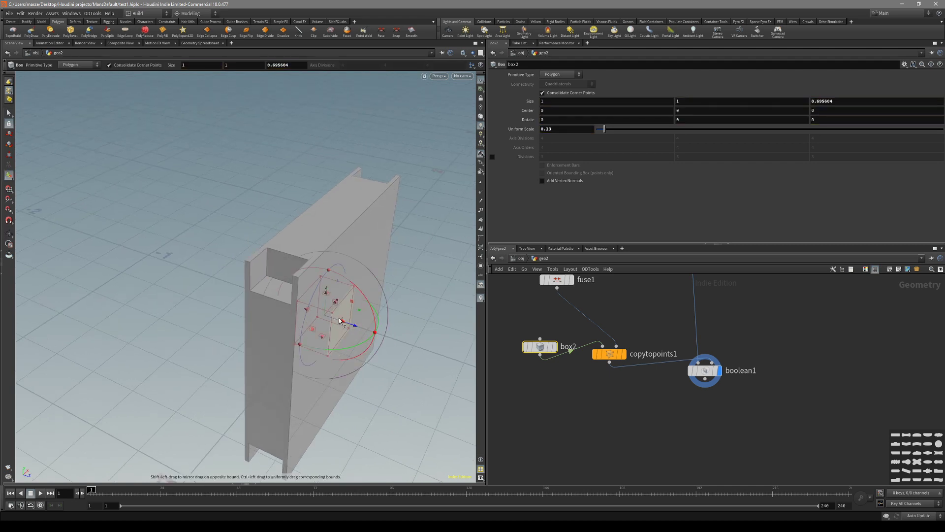
{"action": "left_click_drag", "start_coordinate": [349, 291], "coordinate": [353, 276], "text": "alt"}
{"action": "left_click_drag", "start_coordinate": [355, 294], "coordinate": [368, 241]}
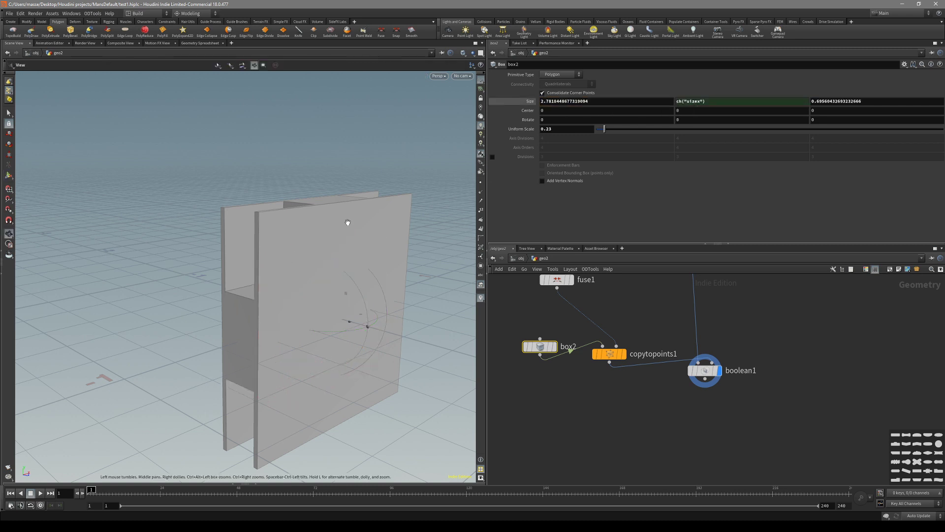
Adjust box2 to an X size of about 1.68, a Z size of about 0.47 and a Uniform Scale of 0.36.
{"action": "left_click_drag", "start_coordinate": [348, 221], "coordinate": [378, 235], "text": "alt"}
{"action": "middle_click_drag", "start_coordinate": [599, 102], "coordinate": [609, 112]}
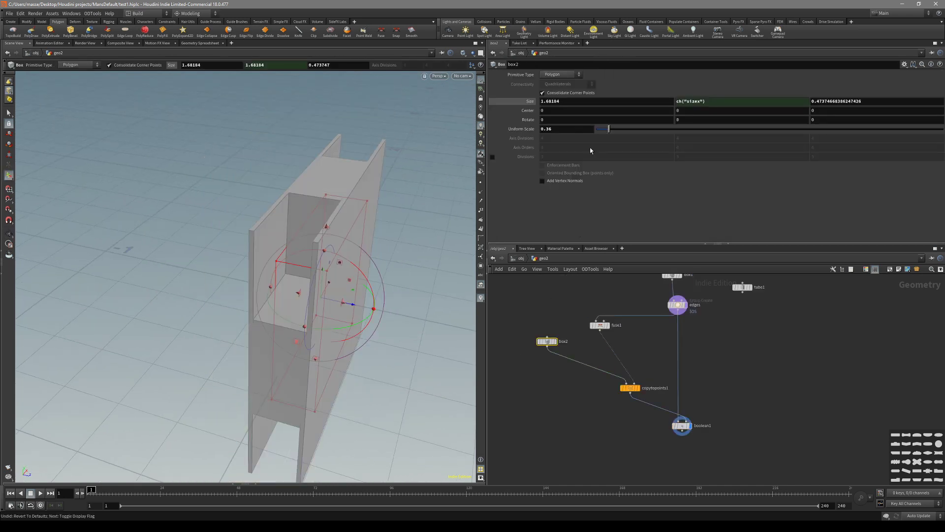
{"action": "left_click_drag", "start_coordinate": [322, 268], "coordinate": [345, 286], "text": "alt"}
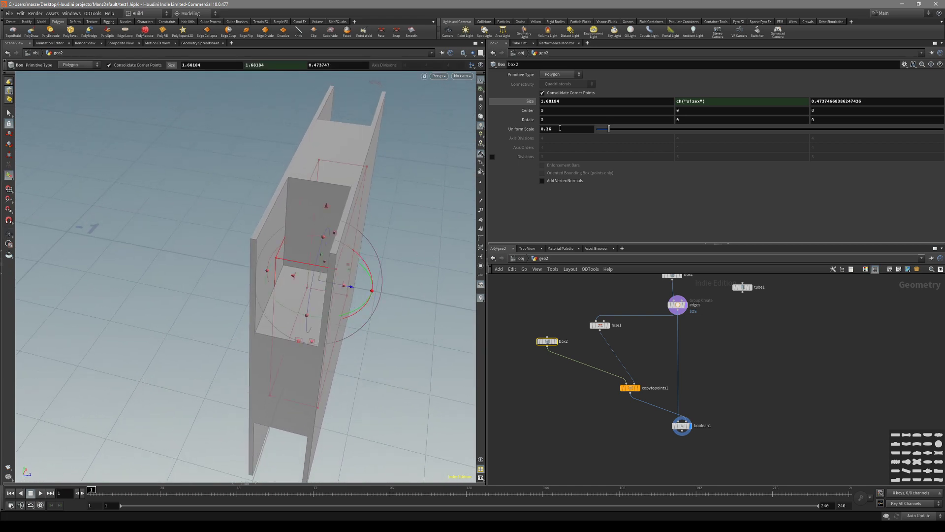
Fine-tune box2's Z size to about 0.477 so the cutter leaves thin outer walls in the frame.
{"action": "left_click_drag", "start_coordinate": [357, 254], "coordinate": [325, 268], "text": "alt"}
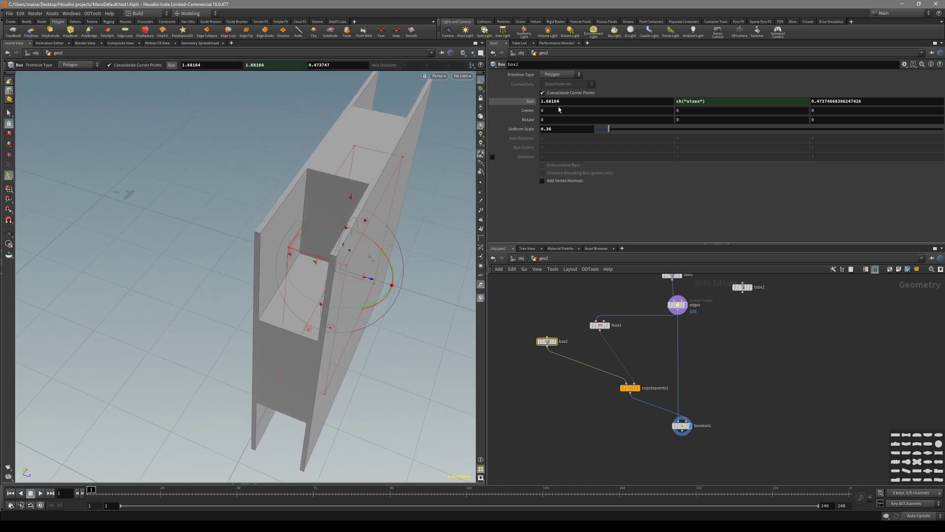
{"action": "left_click_drag", "start_coordinate": [365, 281], "coordinate": [333, 255], "text": "alt"}
{"action": "left_click_drag", "start_coordinate": [276, 217], "coordinate": [287, 213], "text": "alt"}
{"action": "right_click_drag", "start_coordinate": [287, 213], "coordinate": [300, 244], "text": "alt"}
{"action": "left_click_drag", "start_coordinate": [300, 244], "coordinate": [443, 260], "text": "alt"}
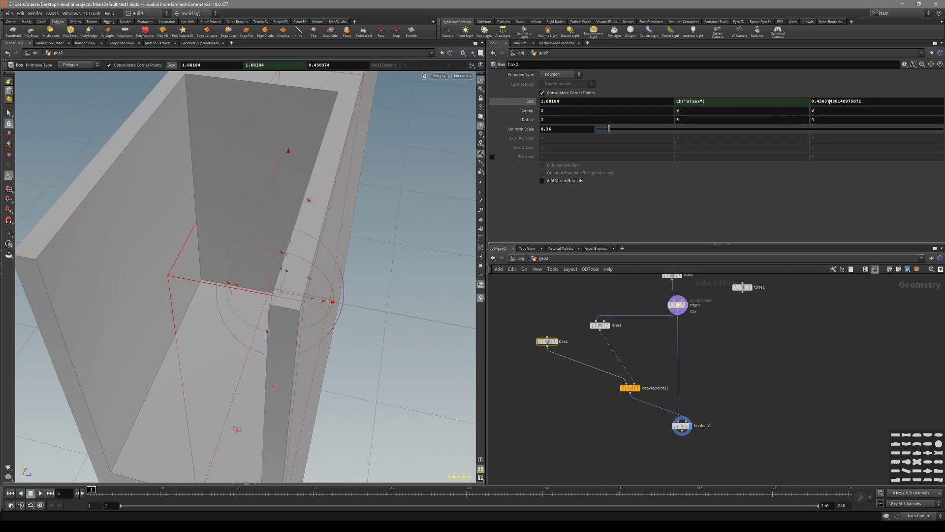
{"action": "left_click_drag", "start_coordinate": [329, 301], "coordinate": [361, 251]}
Try a Uniform Scale of 0.33 on box2 and undo the change.
{"action": "right_click_drag", "start_coordinate": [362, 251], "coordinate": [611, 159], "text": "alt"}
{"action": "mouse_move", "coordinate": [611, 134]}
{"action": "left_mouse_down"}
{"action": "mouse_move", "coordinate": [601, 133]}
{"action": "mouse_move", "coordinate": [609, 136]}
{"action": "left_mouse_up"}
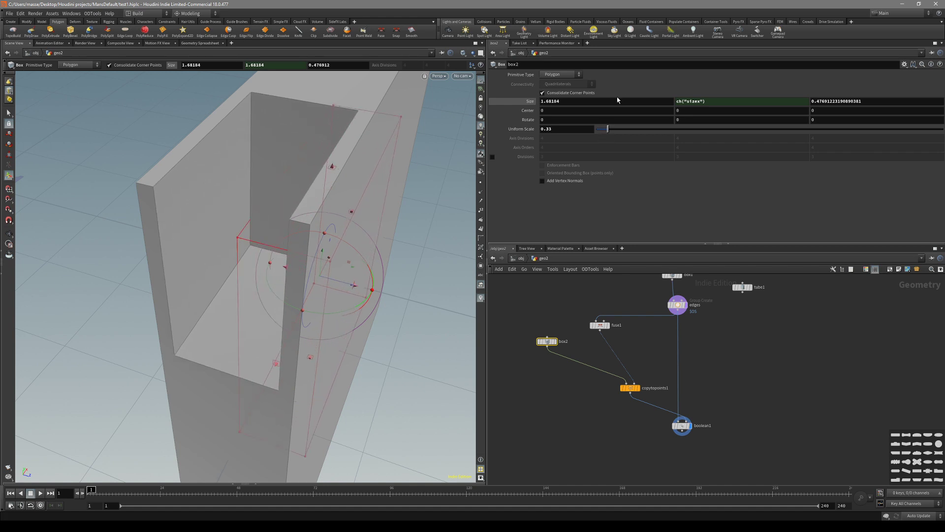
{"action": "key", "text": "ctrl+z"}
{"action": "key", "text": "ctrl+z"}
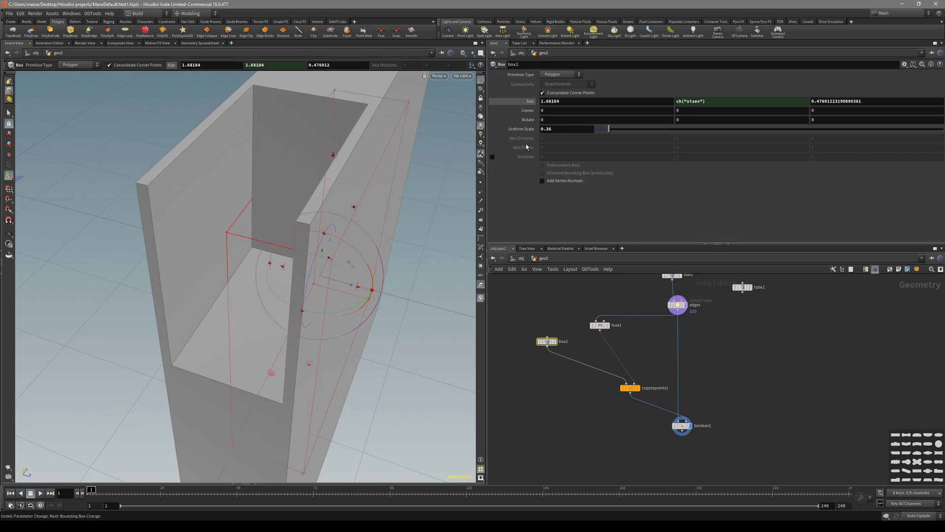
{"action": "left_click_drag", "start_coordinate": [364, 138], "coordinate": [363, 268], "text": "alt"}
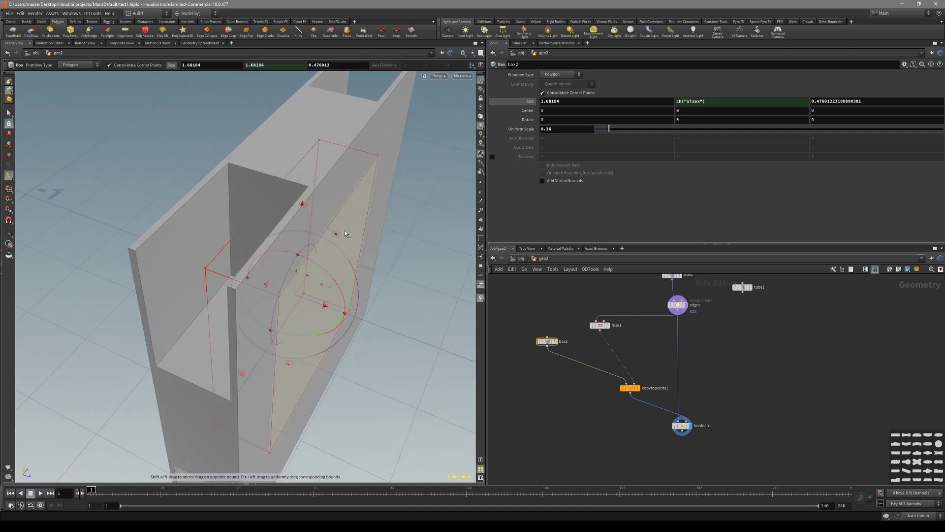
{"action": "left_click_drag", "start_coordinate": [344, 187], "coordinate": [394, 246], "text": "alt"}
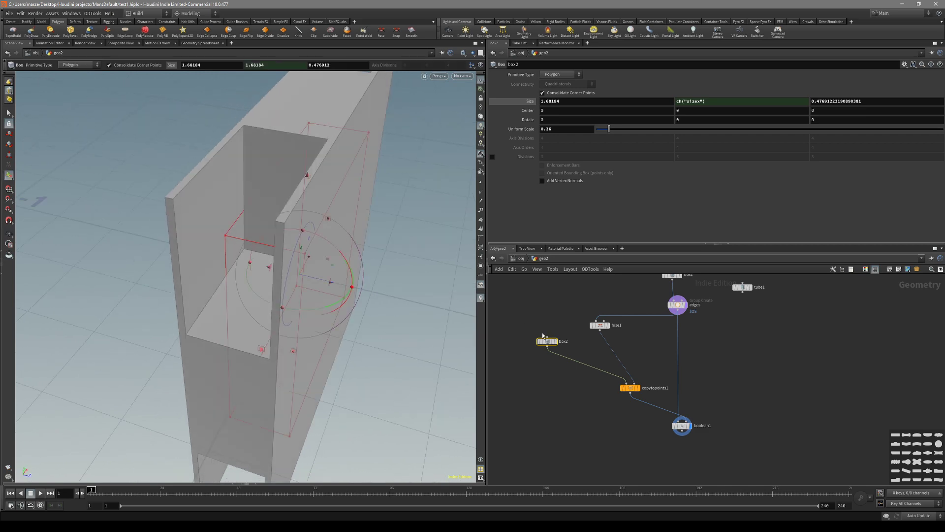
{"action": "key", "text": "Tab"}
{"action": "type", "text": "beve"}
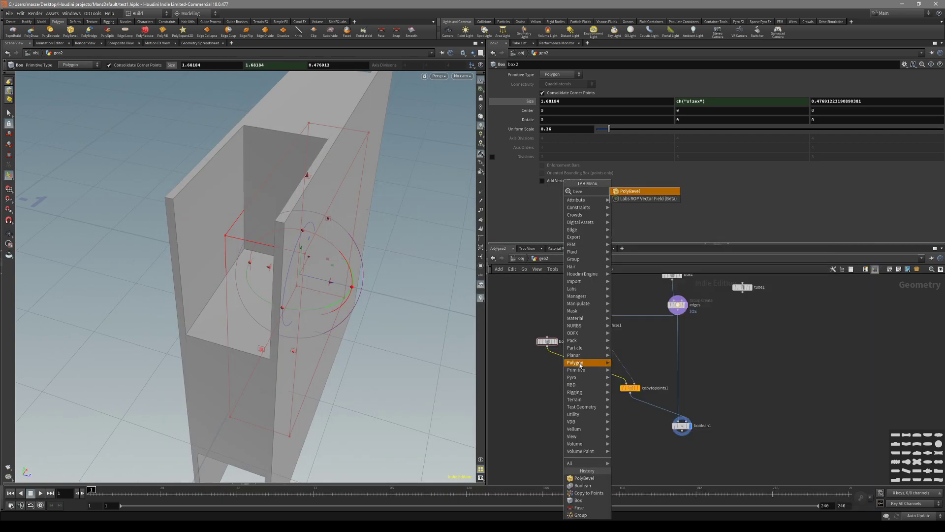
{"action": "key", "text": "Escape"}
Insert a PolyBevel node between box2 and copytopoints1 in the network.
{"action": "key", "text": "Tab"}
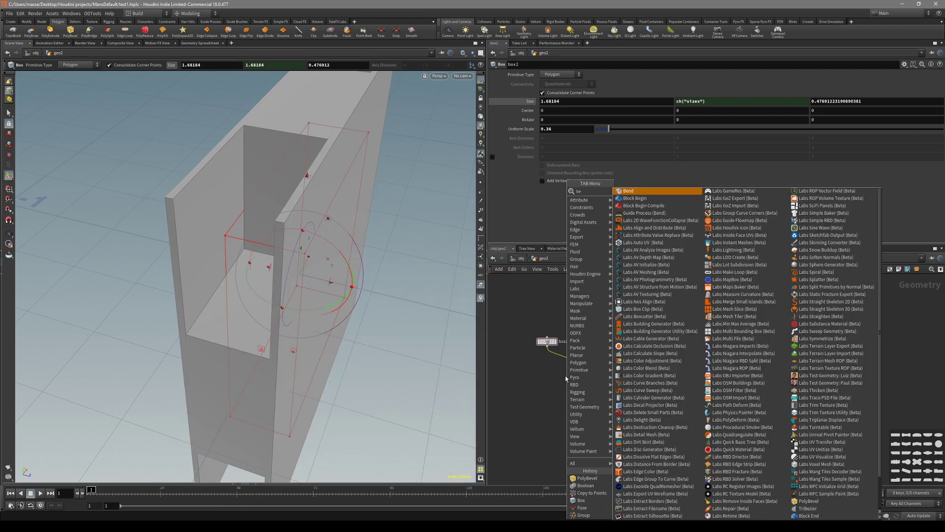
{"action": "type", "text": "beve"}
{"action": "left_click", "coordinate": [648, 191]}
{"action": "left_click", "coordinate": [570, 365]}
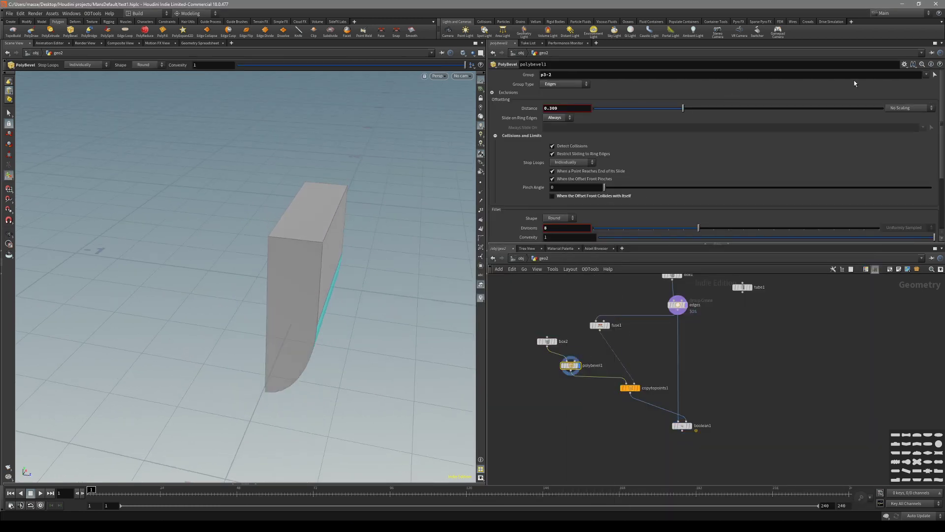
Set polybevel1's edge group to the cutter box's four short depth edges, p7-4 p6-5 p2-1 p3-0.
{"action": "left_click", "coordinate": [935, 75]}
{"action": "middle_click", "coordinate": [334, 186]}
{"action": "key", "text": "Return"}
{"action": "left_click_drag", "start_coordinate": [327, 238], "coordinate": [305, 253], "text": "alt"}
{"action": "key", "text": "Return"}
{"action": "scroll", "coordinate": [578, 329], "scroll_direction": "up", "scroll_amount": 3}
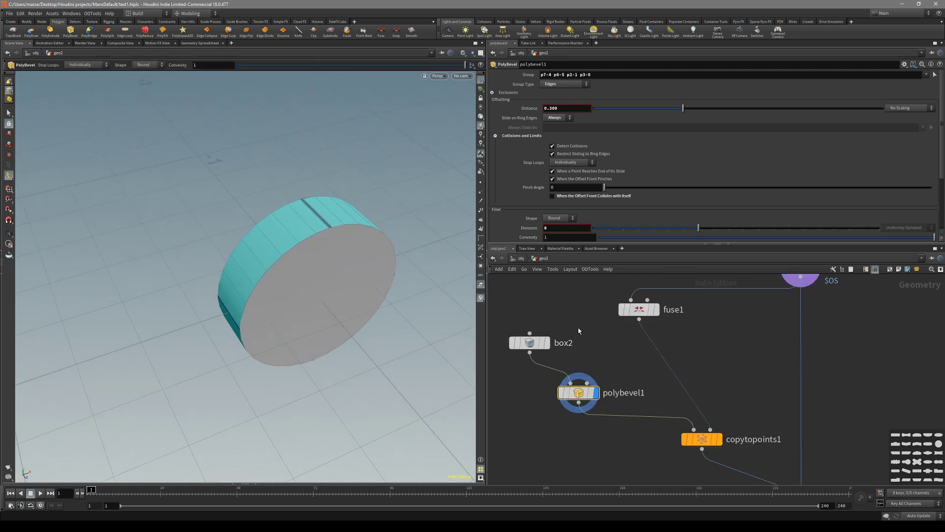
Set polybevel1's Distance to about 0.83 and turn off stopping when the offset front pinches.
{"action": "left_click", "coordinate": [547, 343]}
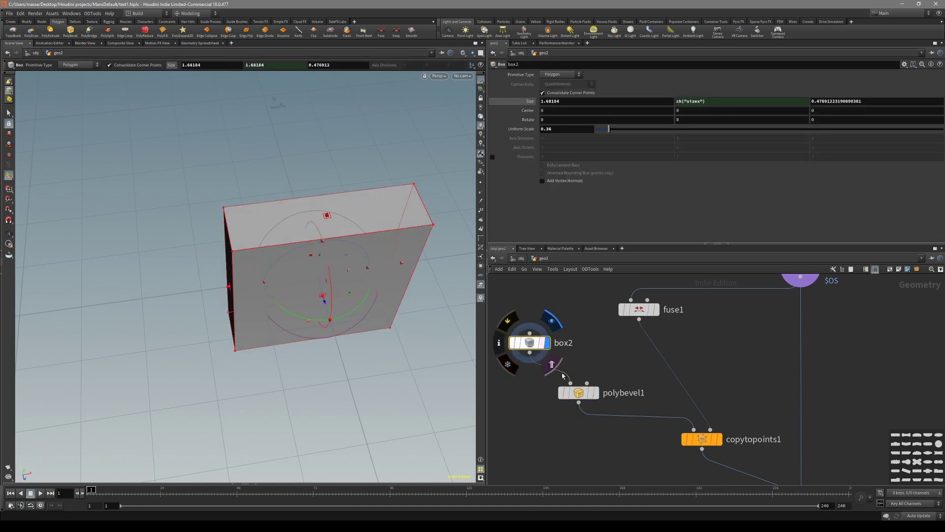
{"action": "left_click", "coordinate": [596, 392]}
{"action": "left_click_drag", "start_coordinate": [683, 108], "coordinate": [775, 107]}
{"action": "left_click_drag", "start_coordinate": [650, 109], "coordinate": [921, 103]}
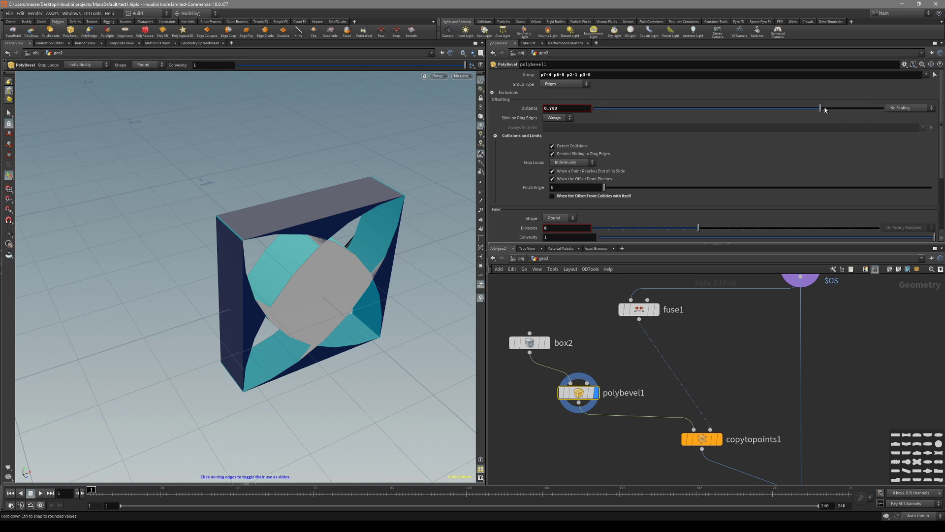
{"action": "left_click_drag", "start_coordinate": [323, 223], "coordinate": [336, 201], "text": "alt"}
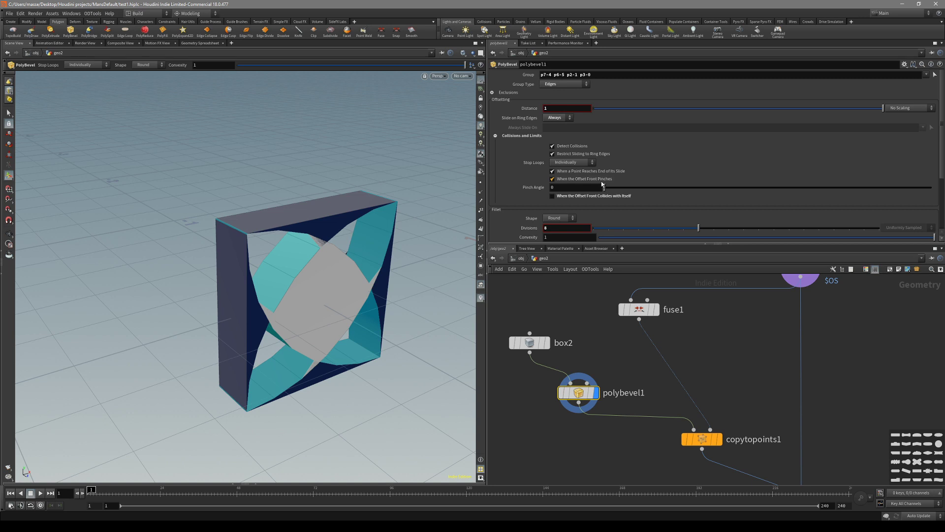
{"action": "left_click", "coordinate": [601, 180]}
{"action": "left_click_drag", "start_coordinate": [275, 315], "coordinate": [314, 222], "text": "alt"}
{"action": "left_click_drag", "start_coordinate": [384, 241], "coordinate": [339, 232], "text": "alt"}
Display the boolean1 result and set polybevel1's Convexity to -1 to curve the corner recesses the other way.
{"action": "left_click", "coordinate": [527, 349]}
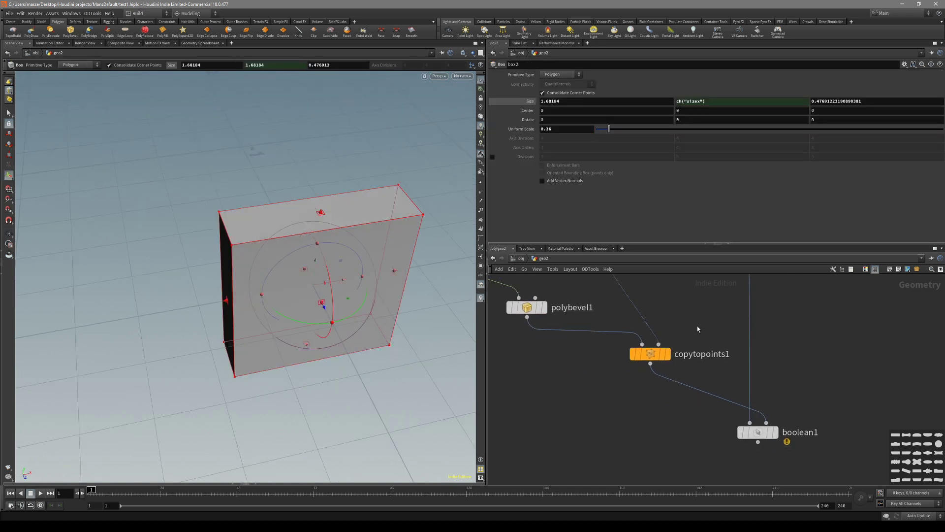
{"action": "left_click_drag", "start_coordinate": [284, 233], "coordinate": [369, 273], "text": "alt"}
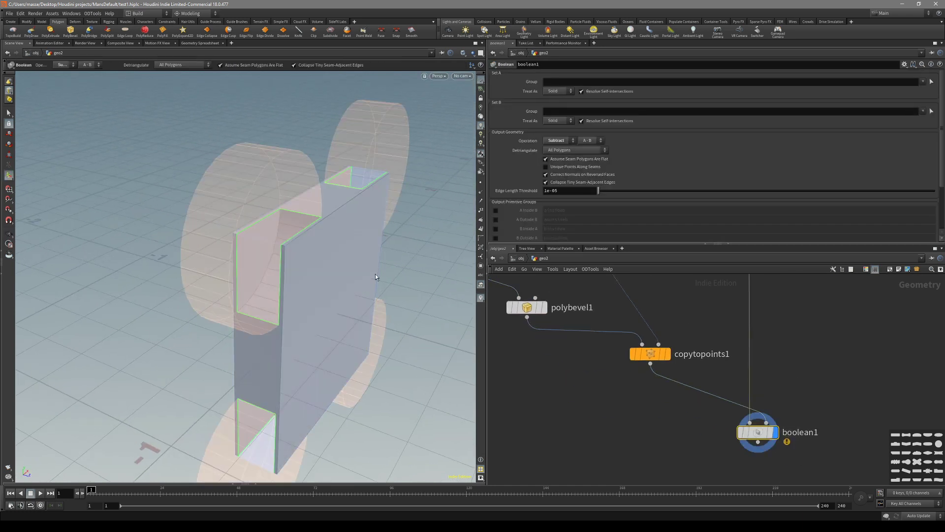
{"action": "middle_click_drag", "start_coordinate": [382, 277], "coordinate": [438, 304], "text": "alt"}
{"action": "left_click", "coordinate": [536, 311]}
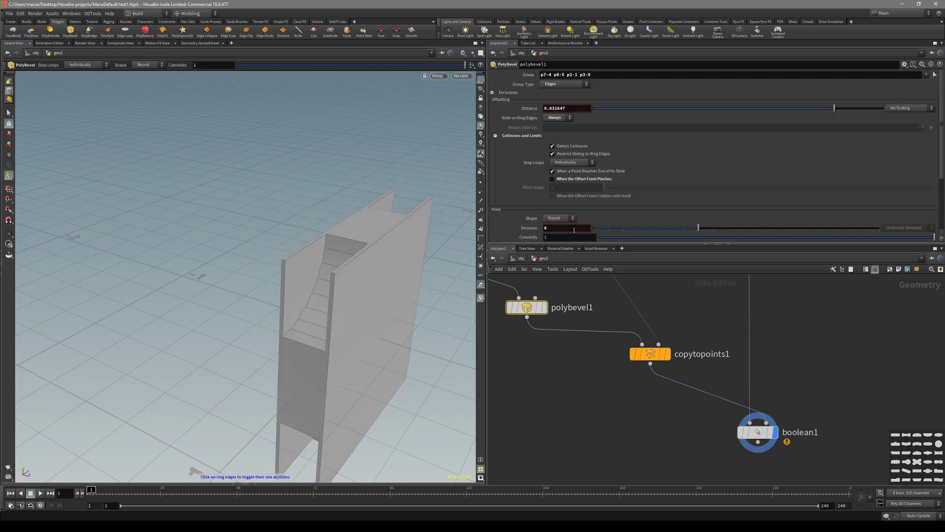
{"action": "left_click_drag", "start_coordinate": [655, 239], "coordinate": [347, 224]}
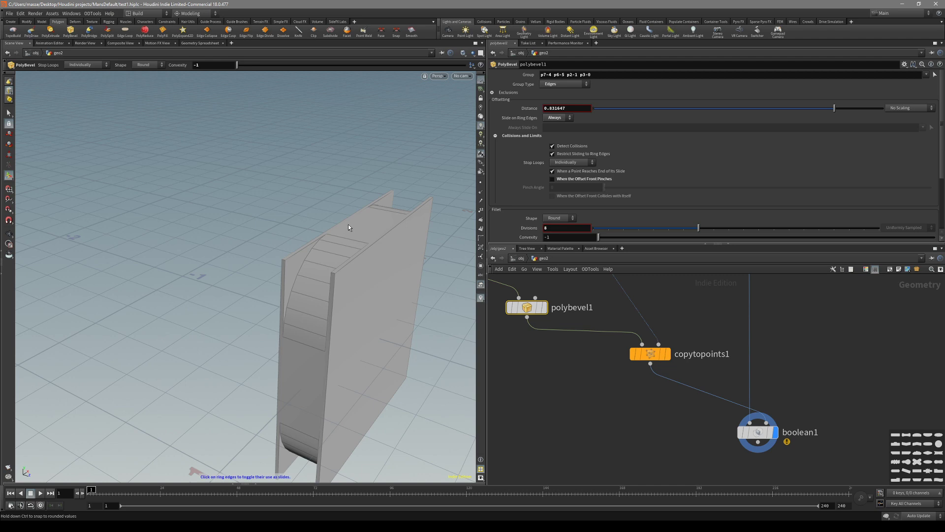
Examine the rounded corner recesses with and without wireframe shading and check box2's size settings.
{"action": "key", "text": "shift+w"}
{"action": "mouse_move", "coordinate": [324, 287]}
{"action": "left_mouse_down"}
{"action": "mouse_move", "coordinate": [317, 274]}
{"action": "mouse_move", "coordinate": [398, 296]}
{"action": "mouse_move", "coordinate": [304, 287]}
{"action": "mouse_move", "coordinate": [311, 281]}
{"action": "mouse_move", "coordinate": [310, 293]}
{"action": "mouse_move", "coordinate": [331, 247]}
{"action": "mouse_move", "coordinate": [317, 287]}
{"action": "mouse_move", "coordinate": [252, 308]}
{"action": "mouse_move", "coordinate": [290, 315]}
{"action": "left_mouse_up"}
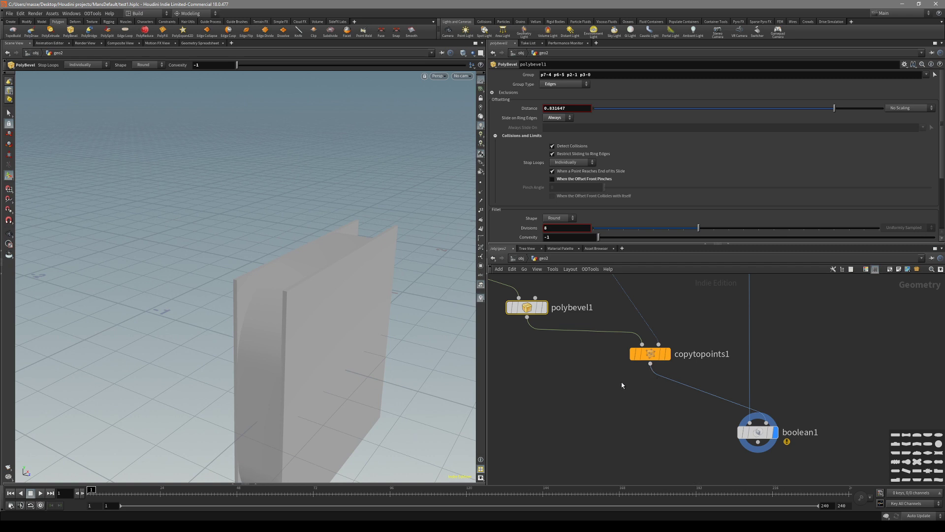
{"action": "middle_click_drag", "start_coordinate": [627, 380], "coordinate": [658, 408]}
{"action": "left_click_drag", "start_coordinate": [315, 296], "coordinate": [344, 286]}
{"action": "middle_click_drag", "start_coordinate": [588, 291], "coordinate": [610, 317]}
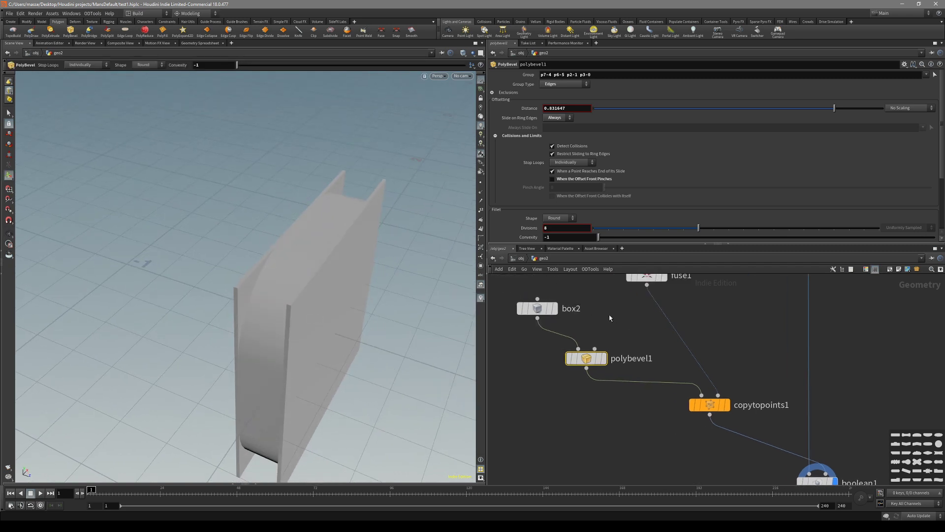
{"action": "left_click", "coordinate": [529, 307]}
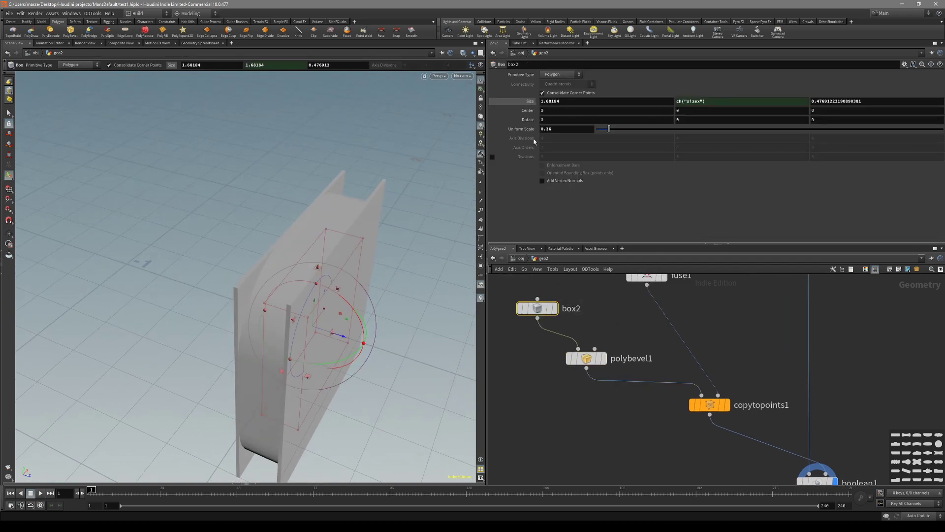
{"action": "middle_click_drag", "start_coordinate": [606, 102], "coordinate": [630, 107]}
{"action": "key", "text": "shift+w"}
{"action": "mouse_move", "coordinate": [333, 265]}
{"action": "left_mouse_down", "text": "alt"}
{"action": "mouse_move", "coordinate": [349, 196]}
{"action": "mouse_move", "coordinate": [369, 220]}
{"action": "mouse_move", "coordinate": [323, 192]}
{"action": "mouse_move", "coordinate": [401, 190]}
{"action": "left_mouse_up", "text": "alt"}
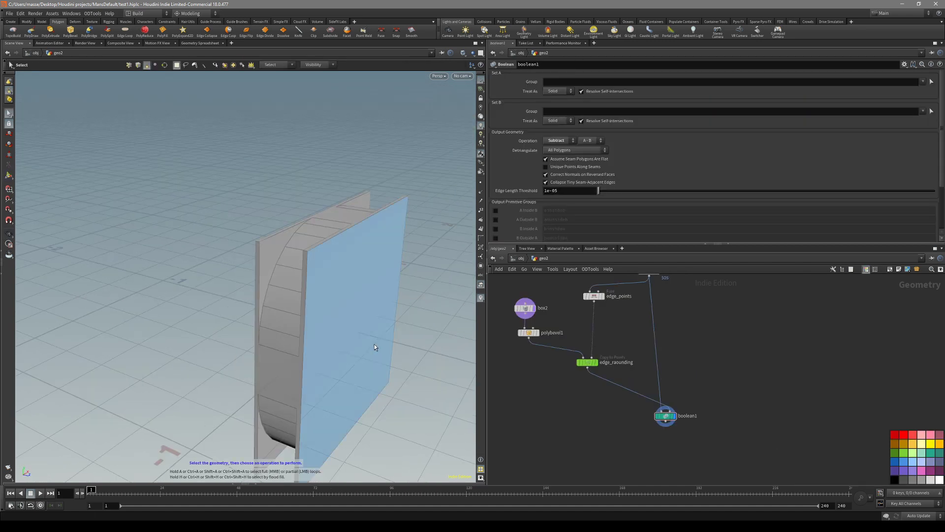
{"action": "left_click_drag", "start_coordinate": [369, 331], "coordinate": [326, 305], "text": "alt"}
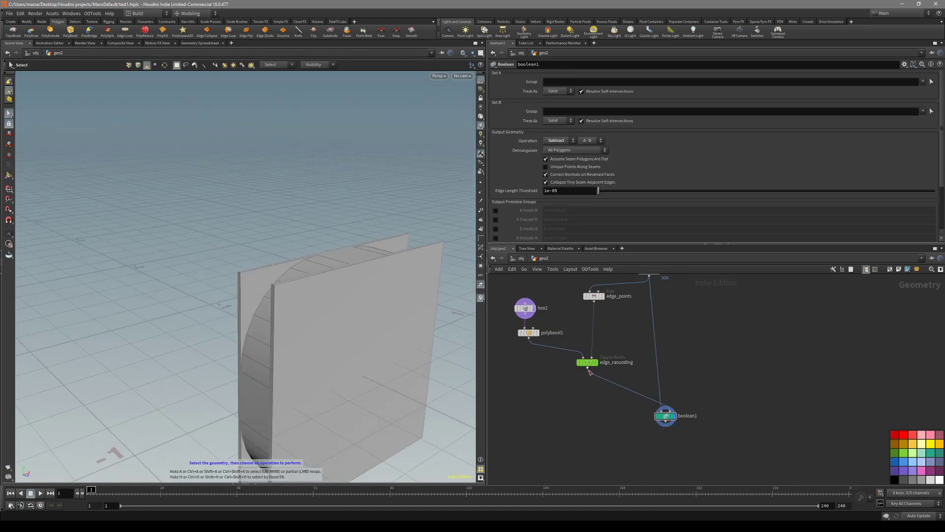
Select the edge_raounding Copy to Points node and examine its copied cutter shapes against the frame.
{"action": "scroll", "coordinate": [605, 373], "scroll_direction": "up", "scroll_amount": 3}
{"action": "scroll", "coordinate": [639, 382], "scroll_direction": "down", "scroll_amount": 5}
{"action": "left_click_drag", "start_coordinate": [634, 424], "coordinate": [592, 350]}
{"action": "scroll", "coordinate": [633, 408], "scroll_direction": "up", "scroll_amount": 3}
{"action": "scroll", "coordinate": [632, 403], "scroll_direction": "down", "scroll_amount": 2}
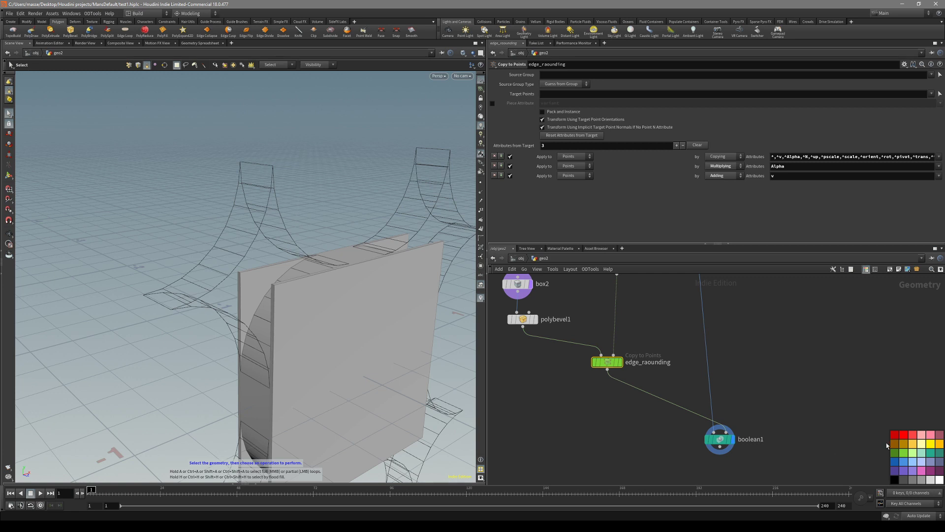
{"action": "left_click", "coordinate": [663, 340]}
{"action": "left_click_drag", "start_coordinate": [664, 332], "coordinate": [597, 382]}
{"action": "left_click_drag", "start_coordinate": [368, 304], "coordinate": [295, 325], "text": "alt"}
{"action": "scroll", "coordinate": [650, 363], "scroll_direction": "up", "scroll_amount": 2}
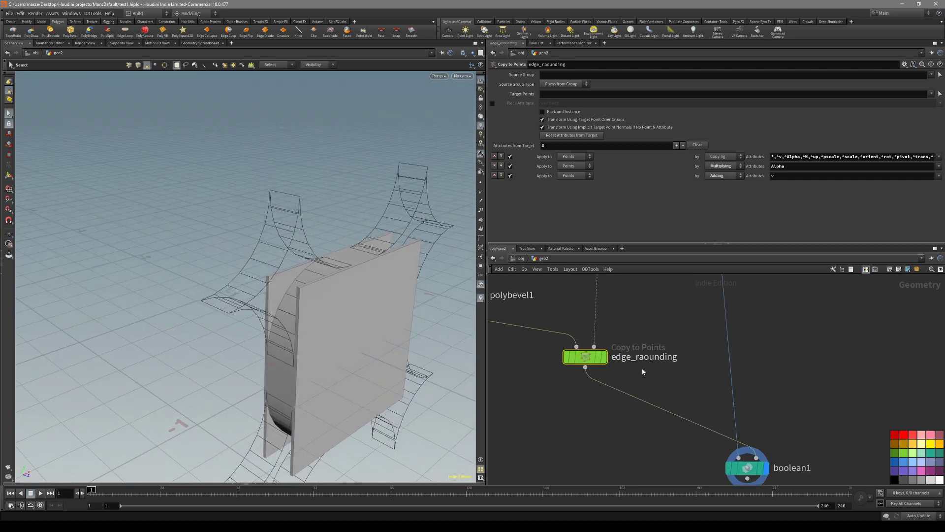
{"action": "scroll", "coordinate": [682, 389], "scroll_direction": "down", "scroll_amount": 3}
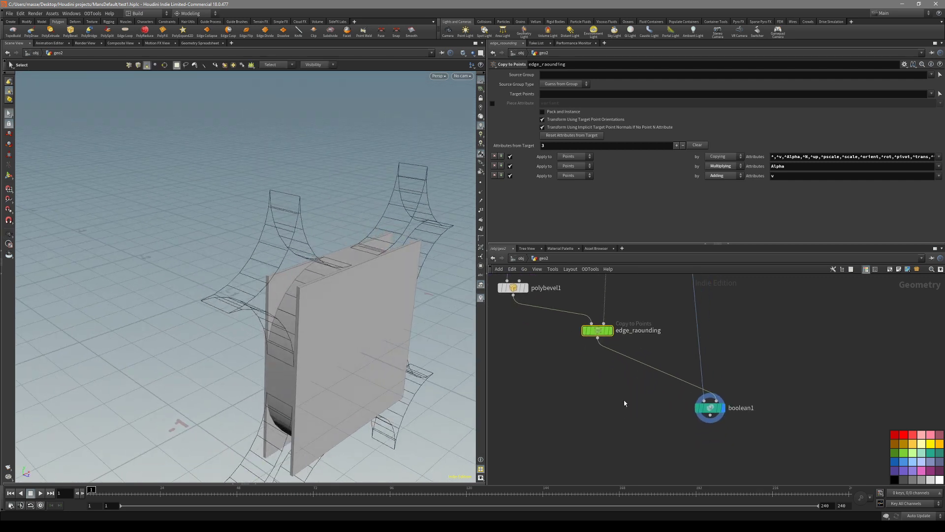
Select boolean1 and review the node network from edges and edge_points down to the Boolean.
{"action": "middle_click_drag", "start_coordinate": [619, 387], "coordinate": [607, 391]}
{"action": "left_click_drag", "start_coordinate": [676, 430], "coordinate": [687, 436]}
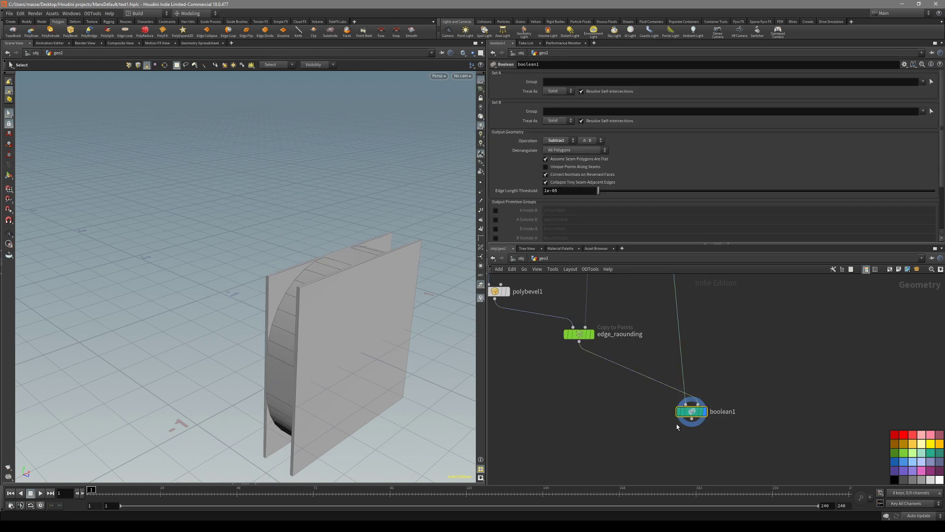
{"action": "scroll", "coordinate": [714, 429], "scroll_direction": "down", "scroll_amount": 3}
{"action": "scroll", "coordinate": [711, 414], "scroll_direction": "up", "scroll_amount": 4}
{"action": "scroll", "coordinate": [714, 397], "scroll_direction": "down", "scroll_amount": 3}
{"action": "middle_click_drag", "start_coordinate": [706, 354], "coordinate": [694, 410]}
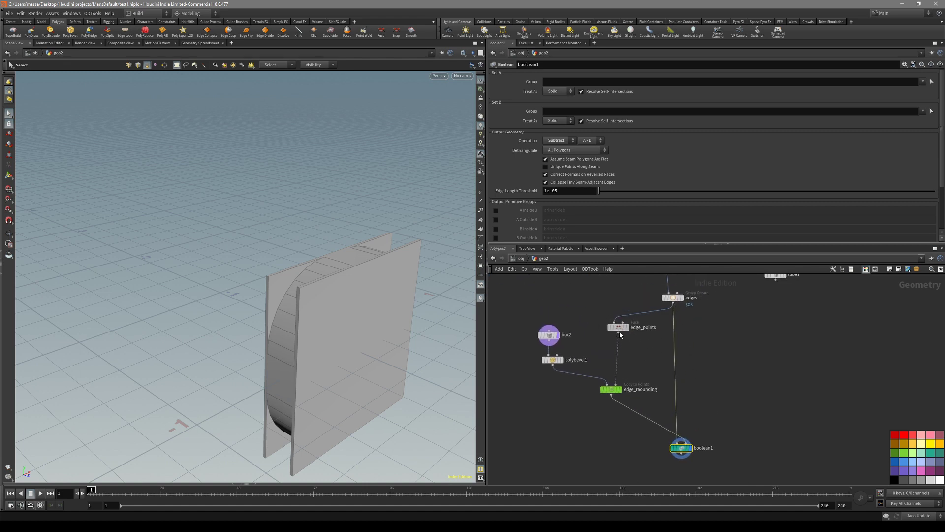
{"action": "left_click_drag", "start_coordinate": [672, 322], "coordinate": [670, 325]}
{"action": "scroll", "coordinate": [701, 343], "scroll_direction": "down", "scroll_amount": 3}
{"action": "scroll", "coordinate": [674, 367], "scroll_direction": "up", "scroll_amount": 3}
{"action": "middle_click_drag", "start_coordinate": [692, 303], "coordinate": [672, 328]}
{"action": "scroll", "coordinate": [671, 328], "scroll_direction": "up", "scroll_amount": 2}
{"action": "left_click_drag", "start_coordinate": [658, 301], "coordinate": [660, 362]}
{"action": "scroll", "coordinate": [715, 424], "scroll_direction": "down", "scroll_amount": 3}
{"action": "middle_click_drag", "start_coordinate": [716, 424], "coordinate": [739, 355]}
{"action": "scroll", "coordinate": [603, 418], "scroll_direction": "up", "scroll_amount": 4}
{"action": "scroll", "coordinate": [603, 403], "scroll_direction": "down", "scroll_amount": 3}
{"action": "middle_click_drag", "start_coordinate": [608, 459], "coordinate": [613, 363]}
Examine the frame's side plates and curved recess from several viewing angles.
{"action": "left_click_drag", "start_coordinate": [355, 344], "coordinate": [355, 305]}
{"action": "key", "text": "s"}
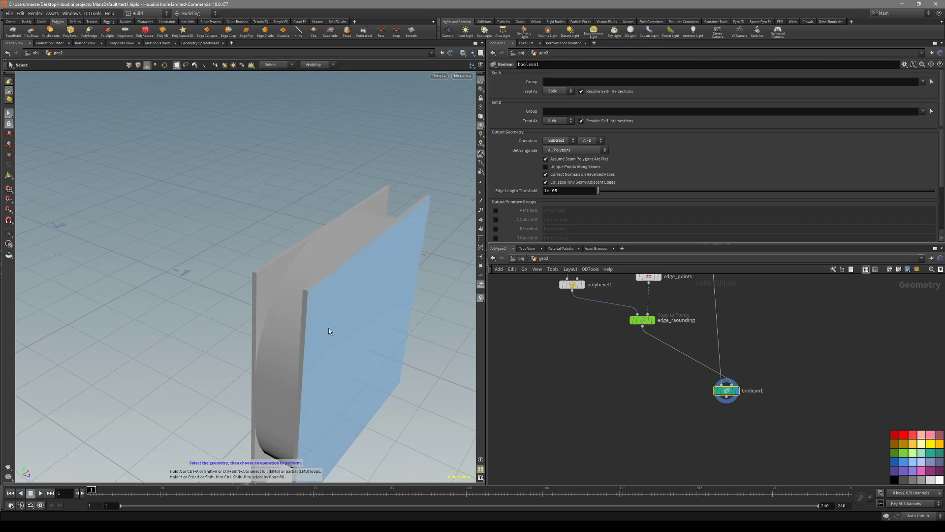
{"action": "scroll", "coordinate": [615, 375], "scroll_direction": "down", "scroll_amount": 1}
{"action": "middle_click_drag", "start_coordinate": [616, 375], "coordinate": [587, 372]}
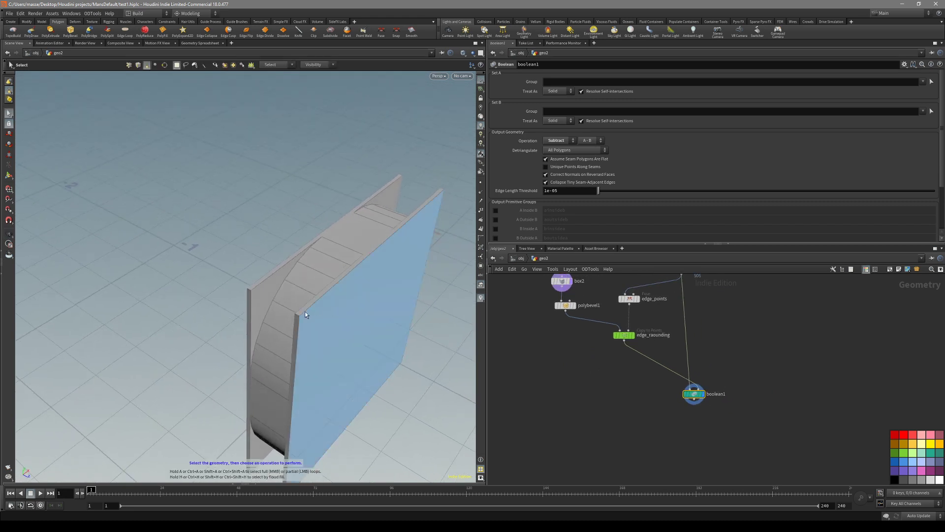
{"action": "key", "text": "Escape"}
{"action": "scroll", "coordinate": [306, 312], "scroll_direction": "up", "scroll_amount": 2}
{"action": "left_click_drag", "start_coordinate": [306, 312], "coordinate": [334, 293]}
{"action": "key", "text": "s"}
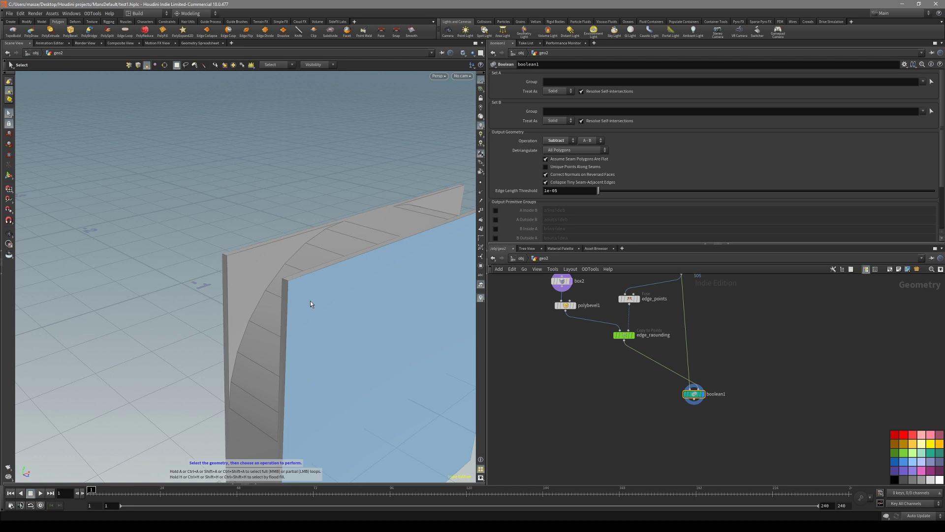
{"action": "left_click_drag", "start_coordinate": [311, 303], "coordinate": [340, 292]}
{"action": "middle_click_drag", "start_coordinate": [663, 405], "coordinate": [626, 378]}
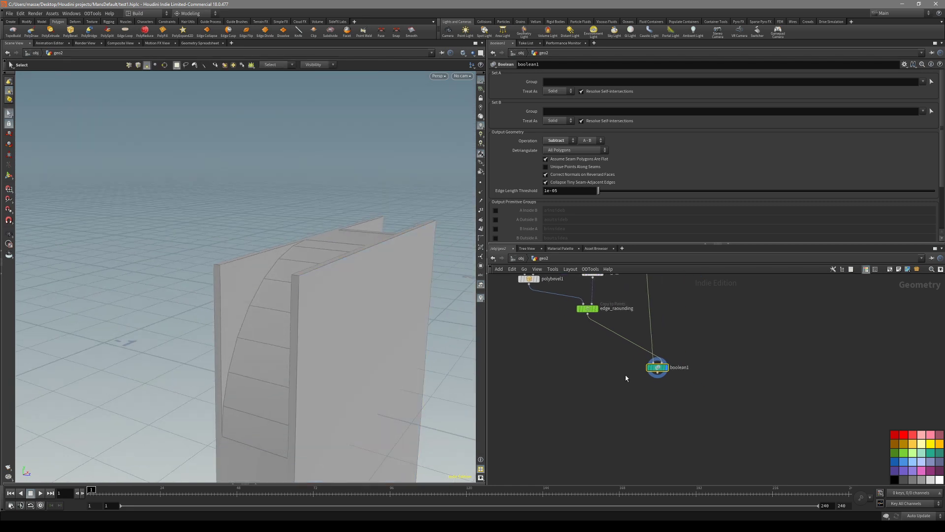
Add a Tube node beside boolean1, as a polygon tube with end caps and Z Axis orientation.
{"action": "key", "text": "Tab"}
{"action": "type", "text": "tu"}
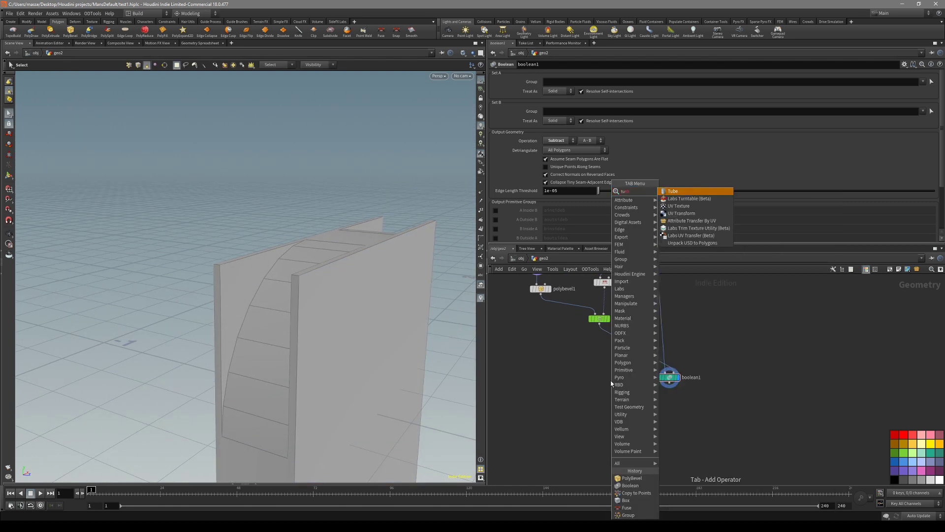
{"action": "key", "text": "Return"}
{"action": "key", "text": "Escape"}
{"action": "left_click_drag", "start_coordinate": [394, 364], "coordinate": [356, 352]}
{"action": "key", "text": "s"}
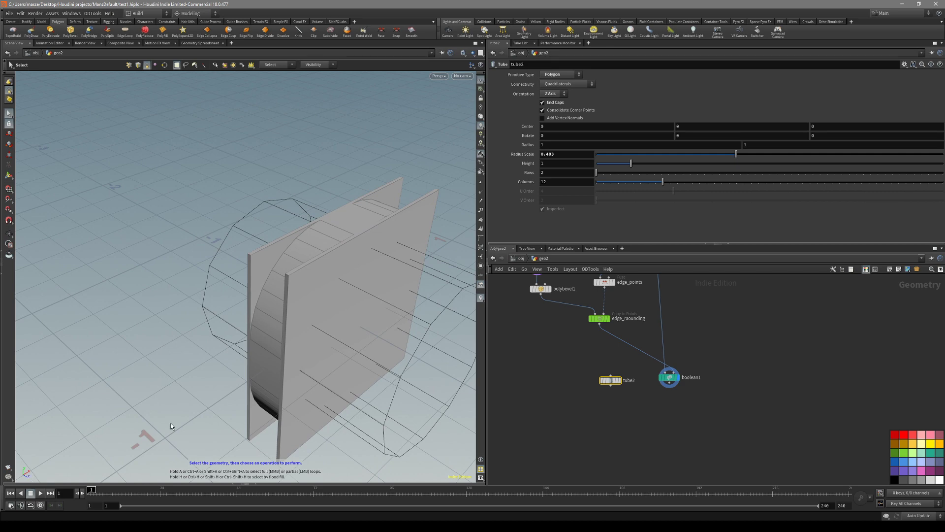
Reduce tube2's Radius Scale to about 0.029 to make a thin screw-hole cylinder.
{"action": "key", "text": "Escape"}
{"action": "left_click_drag", "start_coordinate": [171, 426], "coordinate": [364, 273]}
{"action": "key", "text": "s"}
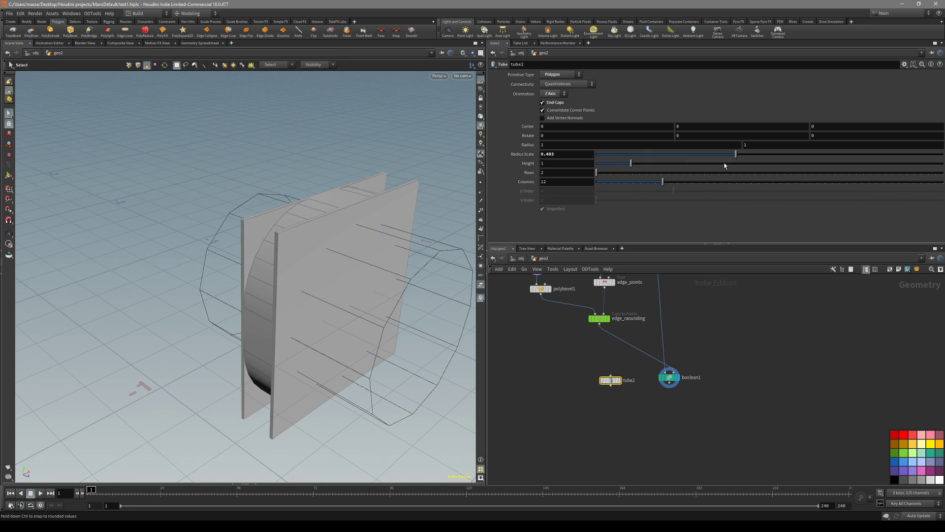
{"action": "left_click_drag", "start_coordinate": [722, 154], "coordinate": [612, 163]}
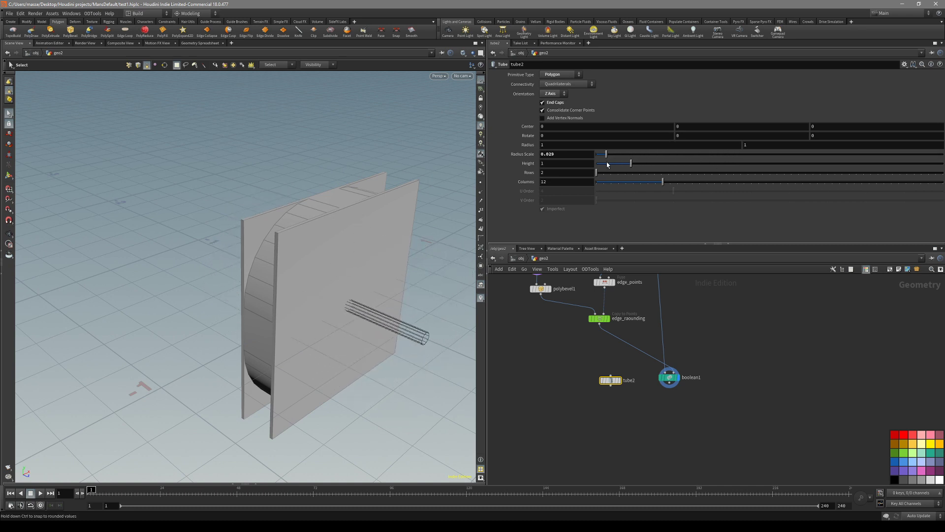
Set tube2's Radius Scale to 0.034 and view the cylinder against the side plates.
{"action": "key", "text": "Escape"}
{"action": "left_click_drag", "start_coordinate": [295, 275], "coordinate": [256, 256]}
{"action": "key", "text": "s"}
{"action": "scroll", "coordinate": [553, 400], "scroll_direction": "down", "scroll_amount": 2}
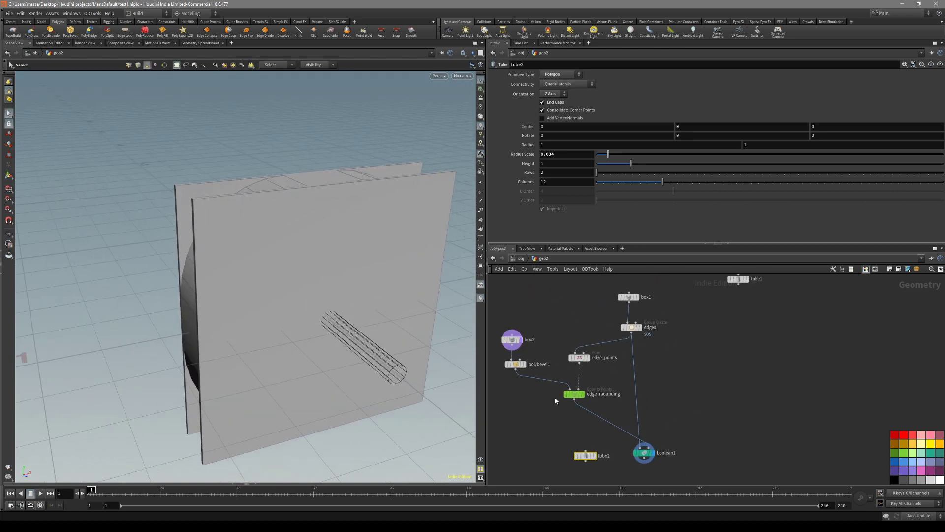
Reposition the edge_raounding node so it sits between polybevel1 and edge_points in the network.
{"action": "scroll", "coordinate": [625, 373], "scroll_direction": "up", "scroll_amount": 5}
{"action": "middle_click_drag", "start_coordinate": [604, 381], "coordinate": [622, 356]}
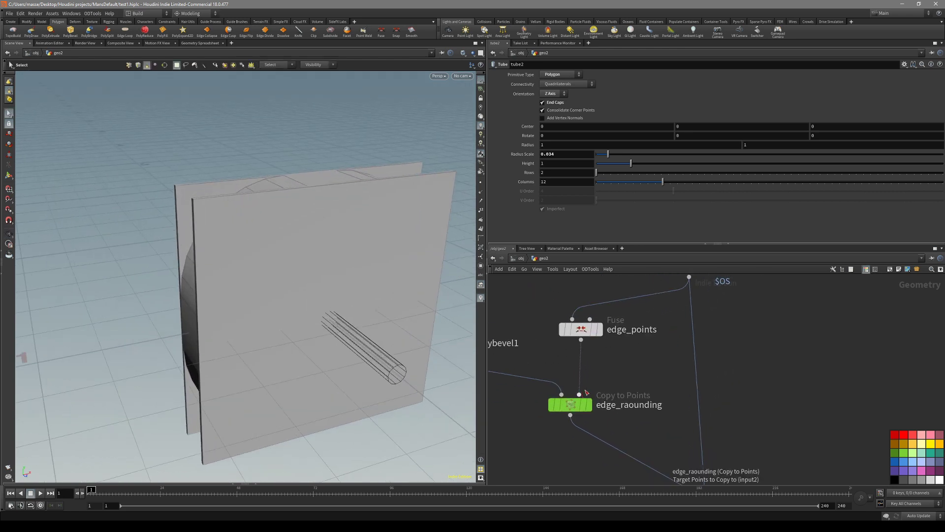
{"action": "middle_click_drag", "start_coordinate": [578, 399], "coordinate": [626, 355]}
{"action": "left_click_drag", "start_coordinate": [625, 355], "coordinate": [550, 360]}
{"action": "scroll", "coordinate": [657, 353], "scroll_direction": "down", "scroll_amount": 2}
{"action": "middle_click_drag", "start_coordinate": [657, 353], "coordinate": [650, 312]}
Duplicate the edge_raounding Copy to Points node, placing the unconnected copy below the original near tube2.
{"action": "scroll", "coordinate": [605, 393], "scroll_direction": "down", "scroll_amount": 2}
{"action": "middle_click_drag", "start_coordinate": [605, 388], "coordinate": [605, 377]}
{"action": "middle_click_drag", "start_coordinate": [610, 323], "coordinate": [610, 356]}
{"action": "scroll", "coordinate": [608, 361], "scroll_direction": "up", "scroll_amount": 2}
{"action": "middle_click_drag", "start_coordinate": [594, 410], "coordinate": [614, 364]}
{"action": "scroll", "coordinate": [604, 392], "scroll_direction": "down", "scroll_amount": 2}
{"action": "left_click_drag", "start_coordinate": [597, 339], "coordinate": [612, 427], "text": "alt"}
{"action": "key", "text": "y"}
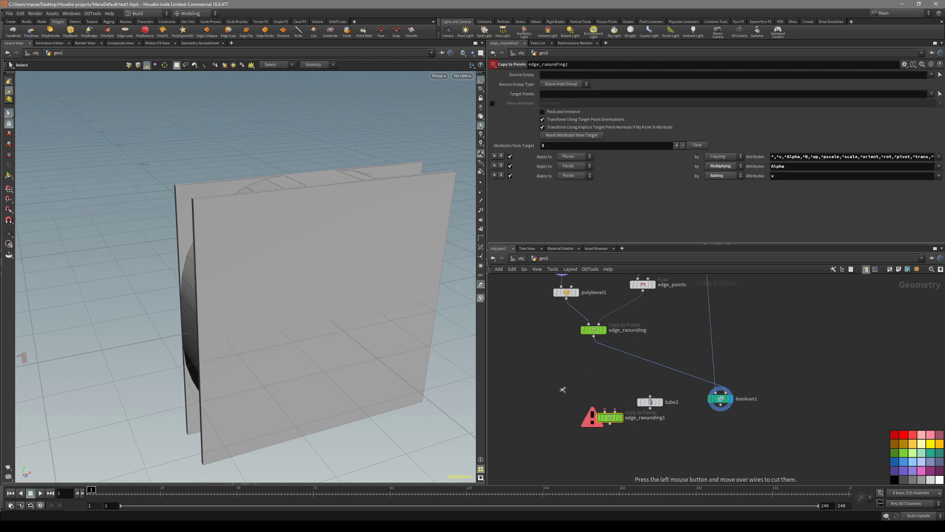
Arrange tube2 and edge_raounding1 so the tube sits above and to one side of the duplicated node.
{"action": "middle_click_drag", "start_coordinate": [612, 394], "coordinate": [612, 383]}
{"action": "left_click_drag", "start_coordinate": [609, 407], "coordinate": [606, 392]}
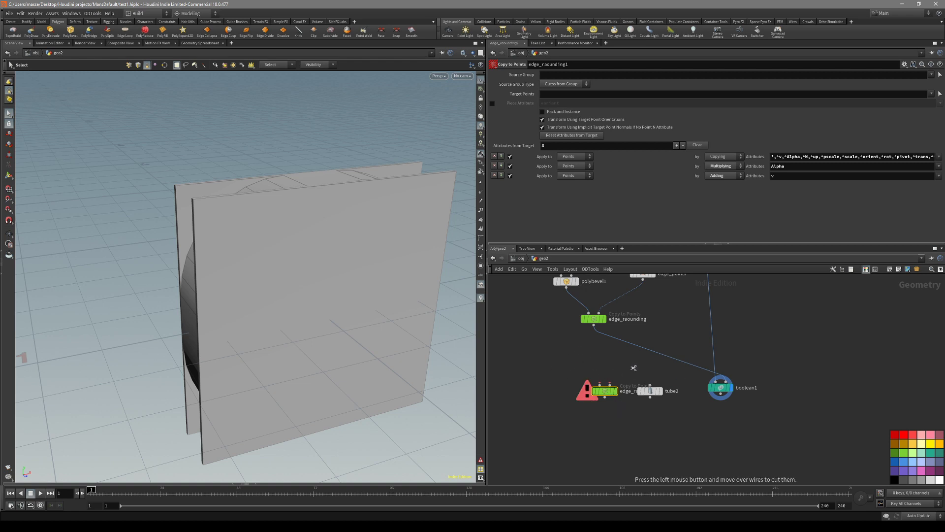
{"action": "left_click_drag", "start_coordinate": [611, 395], "coordinate": [627, 422]}
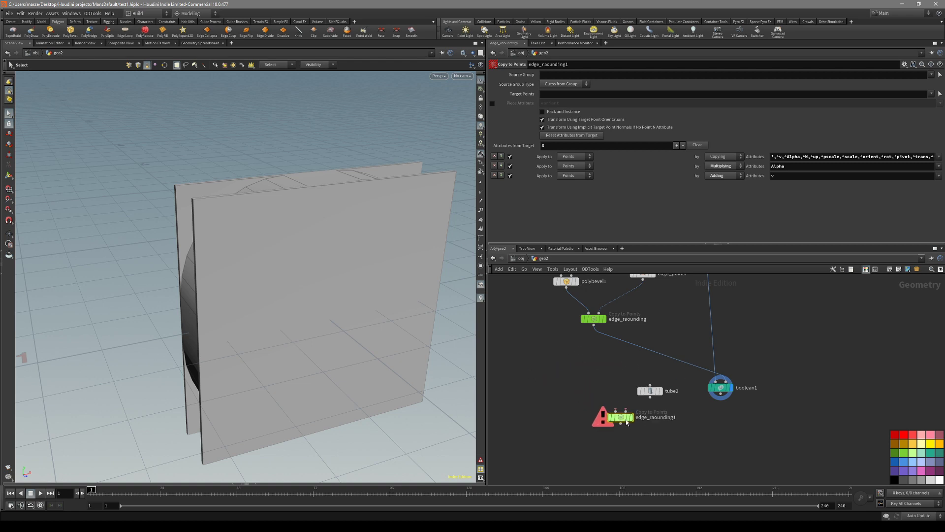
{"action": "middle_click_drag", "start_coordinate": [606, 365], "coordinate": [598, 405]}
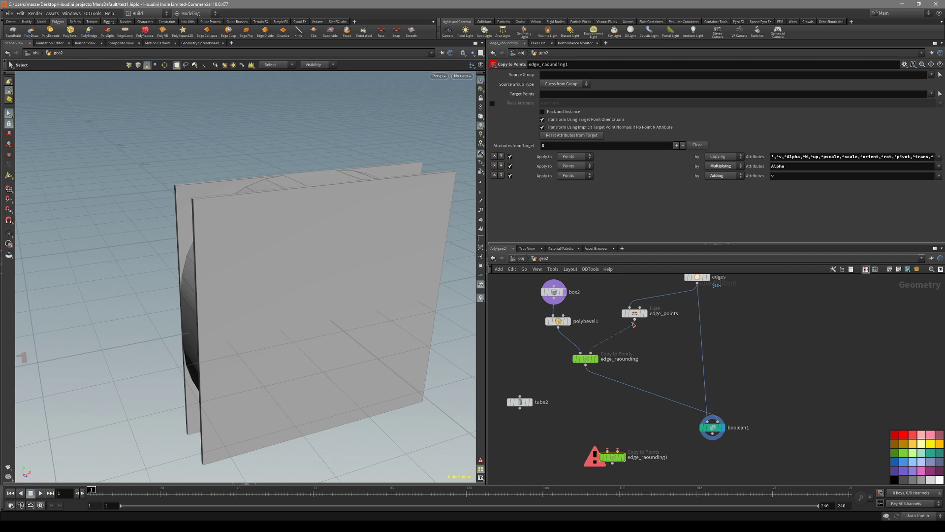
Connect tube2 as source and edge_points as target points of edge_raounding1, and display the copied cylinders.
{"action": "left_click_drag", "start_coordinate": [578, 431], "coordinate": [607, 450]}
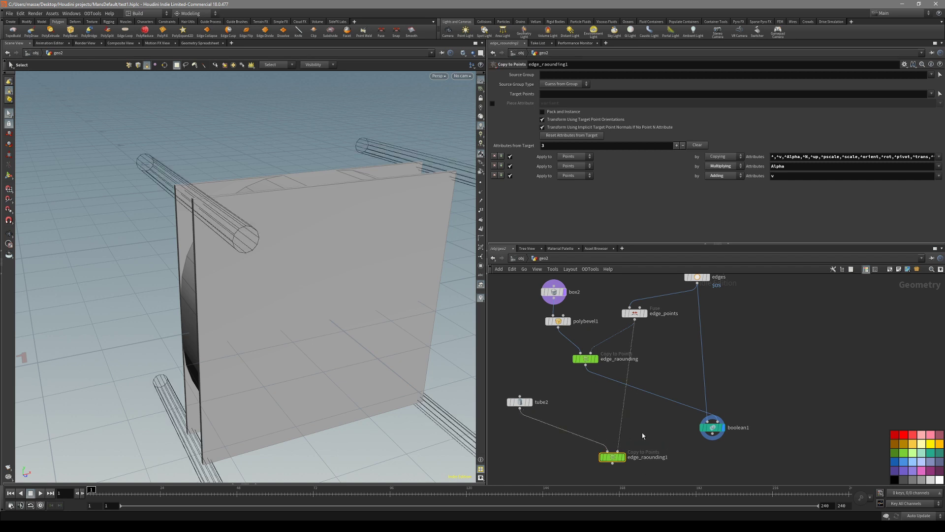
{"action": "left_click", "coordinate": [622, 456]}
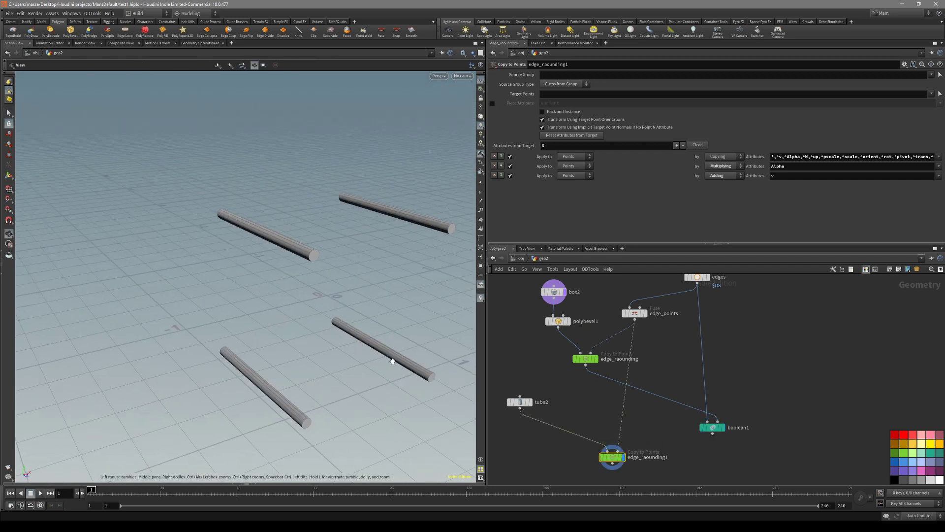
{"action": "middle_click_drag", "start_coordinate": [636, 452], "coordinate": [621, 405]}
{"action": "left_click_drag", "start_coordinate": [598, 410], "coordinate": [597, 390]}
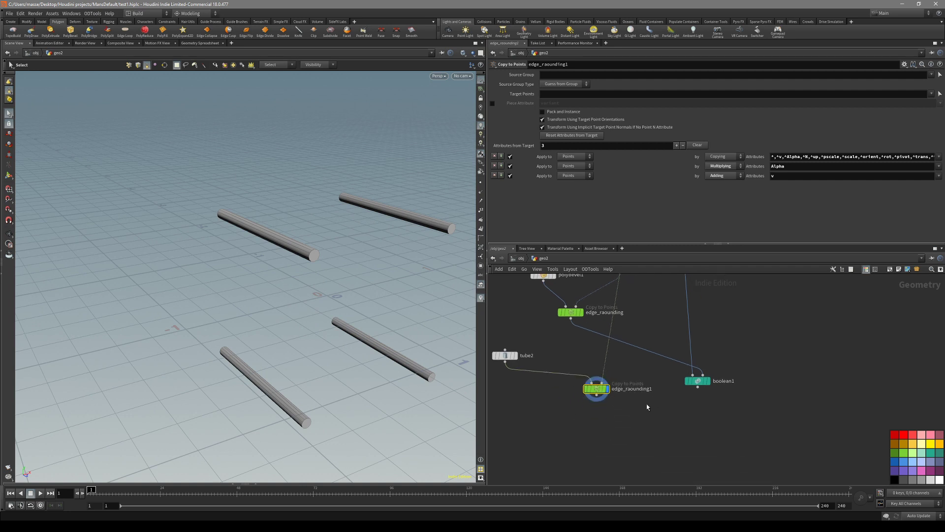
Add a Boolean node below edge_raounding1.
{"action": "key", "text": "Tab"}
{"action": "type", "text": "null"}
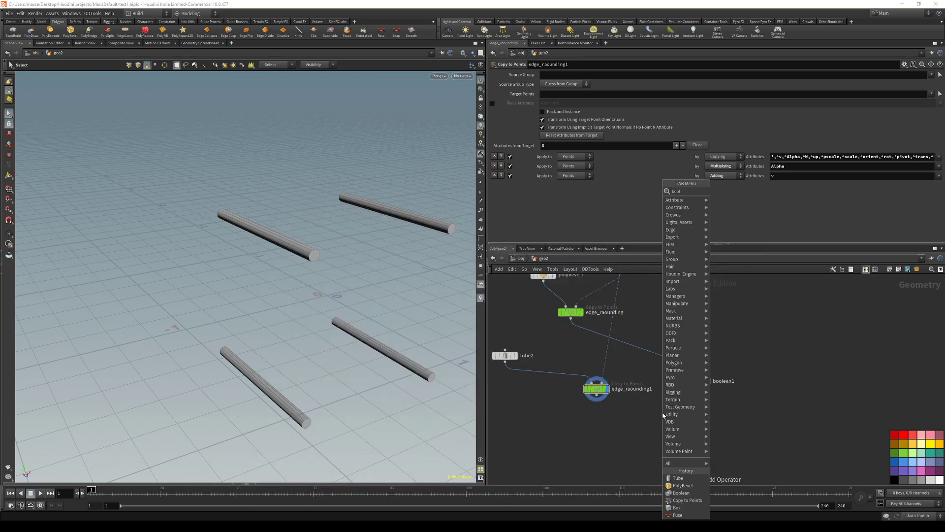
{"action": "key", "text": "Return"}
{"action": "left_click", "coordinate": [615, 447]}
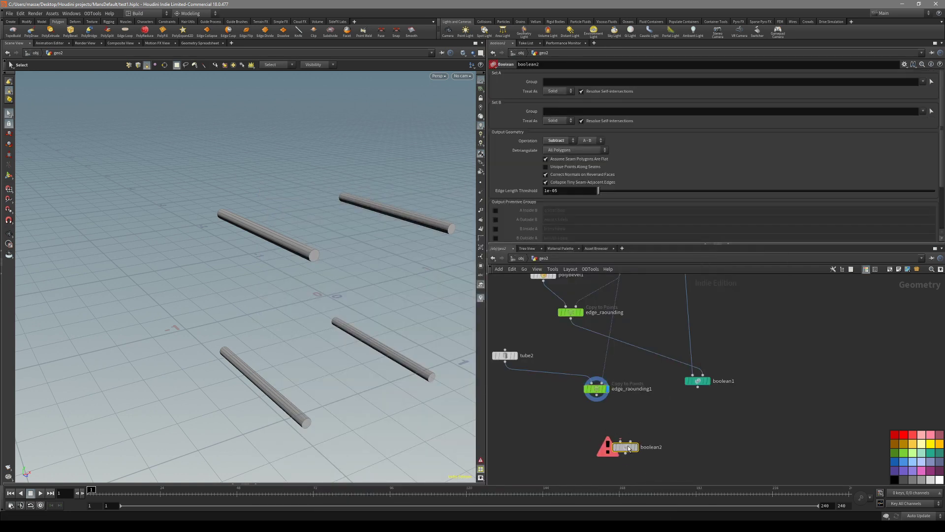
{"action": "left_click_drag", "start_coordinate": [639, 431], "coordinate": [634, 440]}
Subtract the copied cylinders from the frame by connecting boolean1 and edge_raounding1 to boolean2, and display boolean2.
{"action": "scroll", "coordinate": [687, 468], "scroll_direction": "up", "scroll_amount": 3}
{"action": "left_click", "coordinate": [722, 316]}
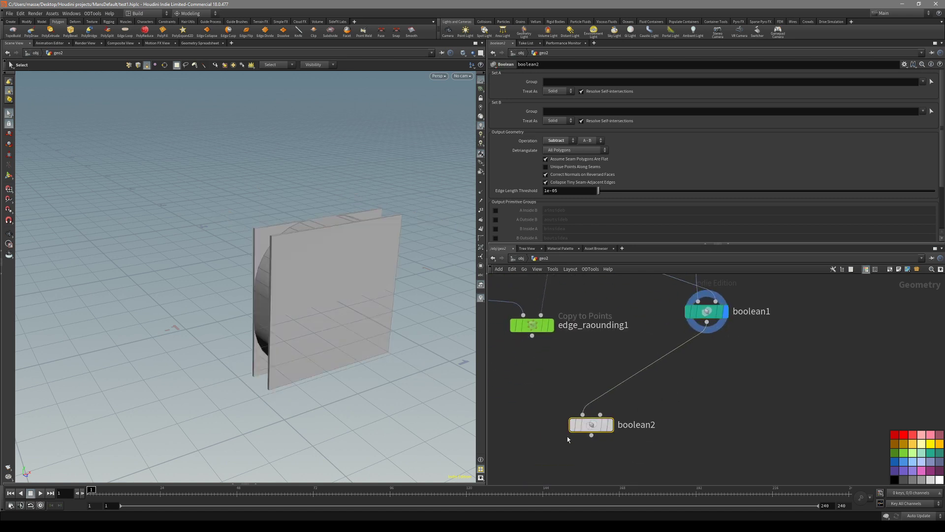
{"action": "left_click", "coordinate": [610, 424]}
{"action": "left_click_drag", "start_coordinate": [532, 335], "coordinate": [598, 411]}
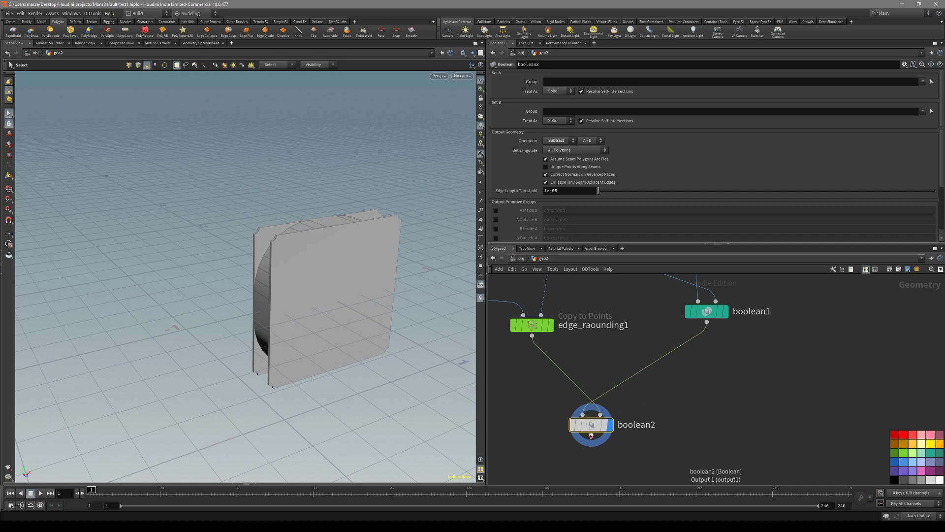
Check the cylinders at the frame's corners and move edge_raounding1 farther from boolean2 to make room.
{"action": "key", "text": "Escape"}
{"action": "left_click_drag", "start_coordinate": [276, 295], "coordinate": [401, 331]}
{"action": "scroll", "coordinate": [634, 408], "scroll_direction": "down", "scroll_amount": 4}
{"action": "left_click", "coordinate": [575, 360]}
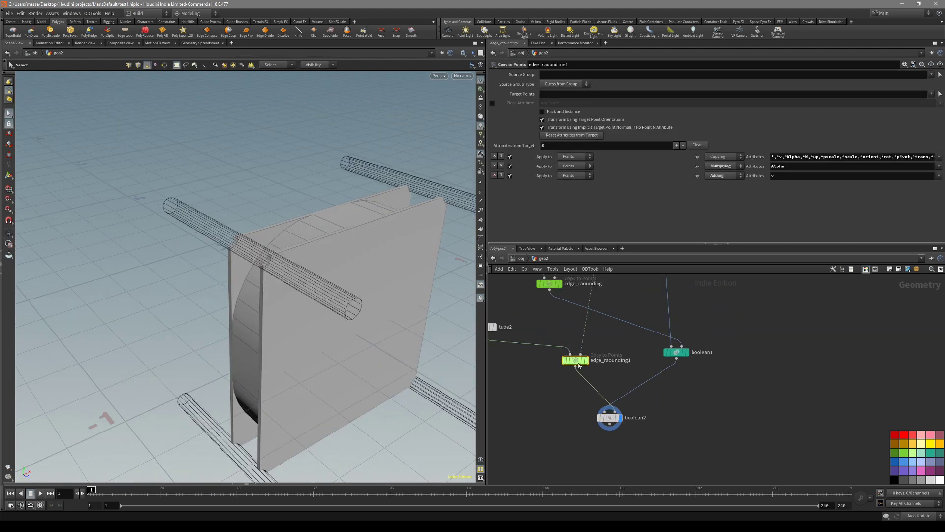
{"action": "left_click_drag", "start_coordinate": [578, 364], "coordinate": [539, 370]}
{"action": "middle_click_drag", "start_coordinate": [584, 361], "coordinate": [615, 355]}
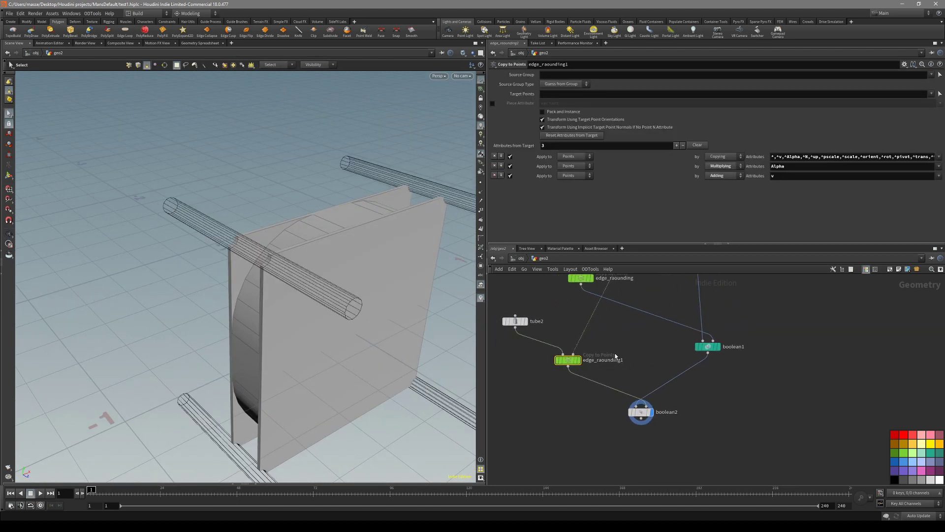
Insert a Transform node on the connection between edge_raounding1 and boolean2.
{"action": "left_click", "coordinate": [596, 382]}
{"action": "key", "text": "Tab"}
{"action": "type", "text": "tr"}
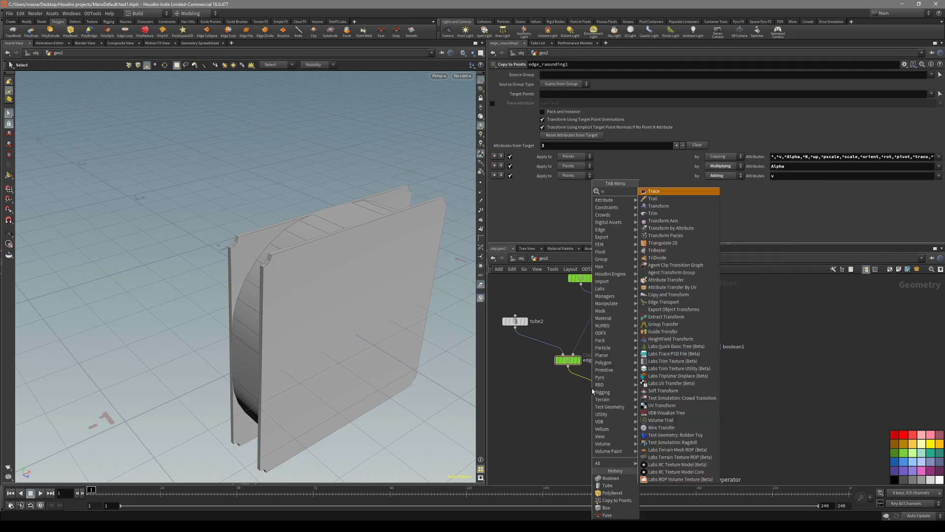
{"action": "type", "text": "ans"}
{"action": "key", "text": "Return"}
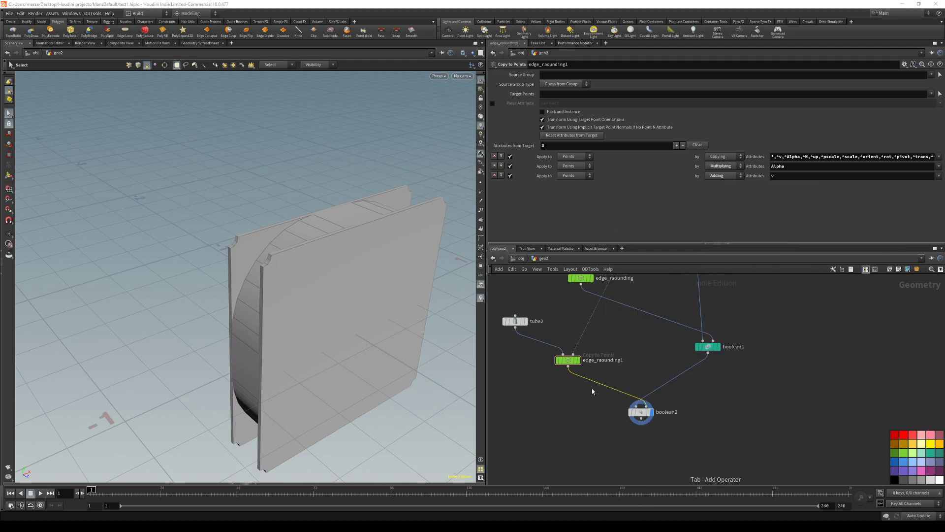
{"action": "left_click", "coordinate": [593, 389]}
{"action": "key", "text": "Return"}
Translate the copied cylinders to about 0.066 in X and -0.065 in Y, working in the front view.
{"action": "left_click_drag", "start_coordinate": [316, 258], "coordinate": [354, 279], "text": "alt"}
{"action": "key", "text": "ctrl+z"}
{"action": "key", "text": "space+4"}
{"action": "key", "text": "space+3"}
{"action": "mouse_move", "coordinate": [308, 274]}
{"action": "middle_mouse_down"}
{"action": "mouse_move", "coordinate": [207, 274]}
{"action": "mouse_move", "coordinate": [322, 273]}
{"action": "middle_mouse_up"}
{"action": "scroll", "coordinate": [231, 297], "scroll_direction": "down", "scroll_amount": 2}
{"action": "key", "text": "space+1"}
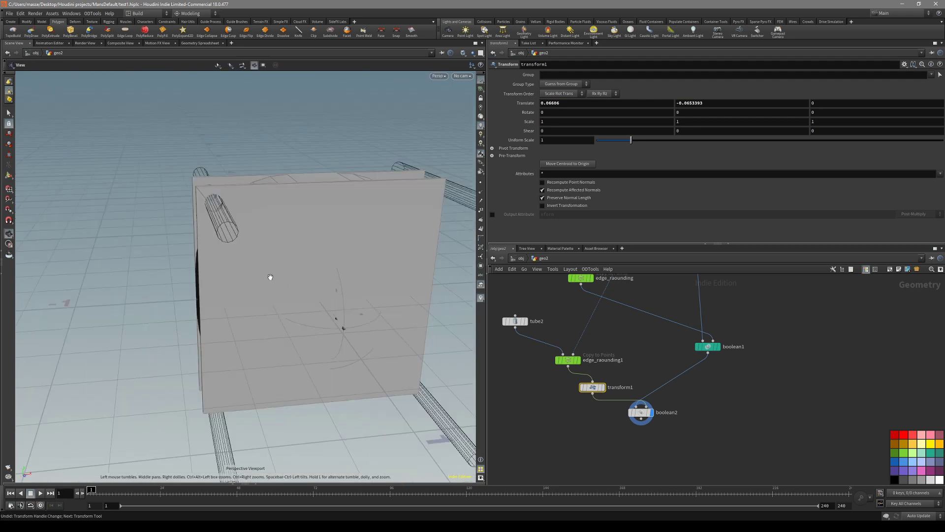
Examine all four shifted cylinders around the frame and trace the network back to edge_points.
{"action": "left_click_drag", "start_coordinate": [276, 274], "coordinate": [242, 212], "text": "alt"}
{"action": "left_click_drag", "start_coordinate": [39, 446], "coordinate": [357, 231], "text": "alt"}
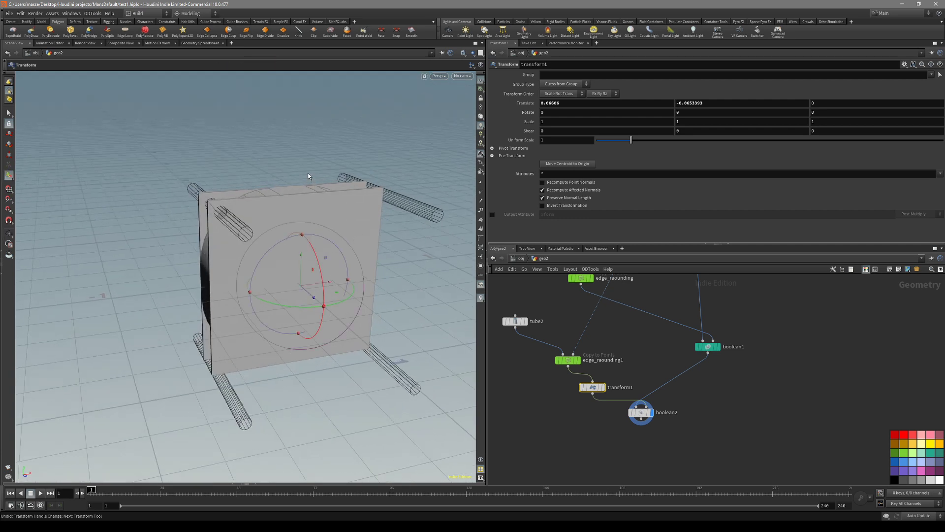
{"action": "scroll", "coordinate": [590, 389], "scroll_direction": "up", "scroll_amount": 4}
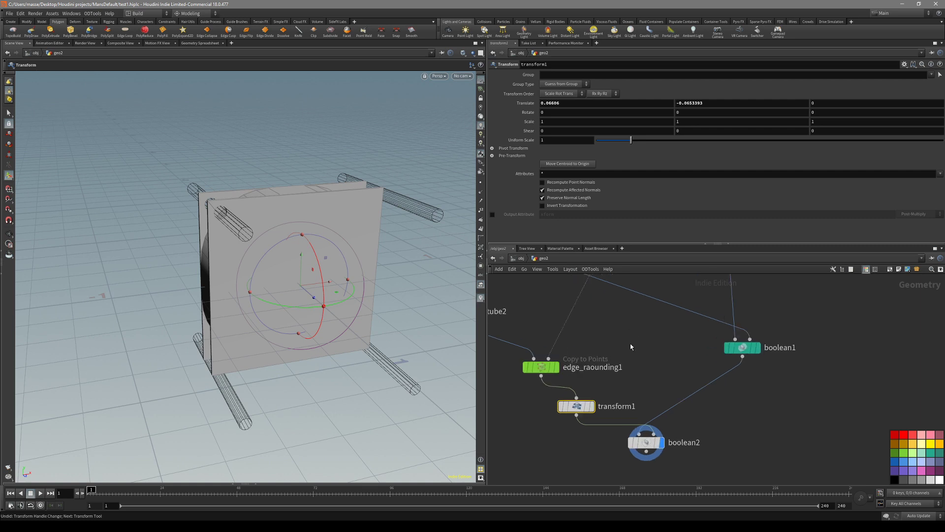
{"action": "scroll", "coordinate": [559, 365], "scroll_direction": "down", "scroll_amount": 5}
{"action": "scroll", "coordinate": [616, 323], "scroll_direction": "up", "scroll_amount": 4}
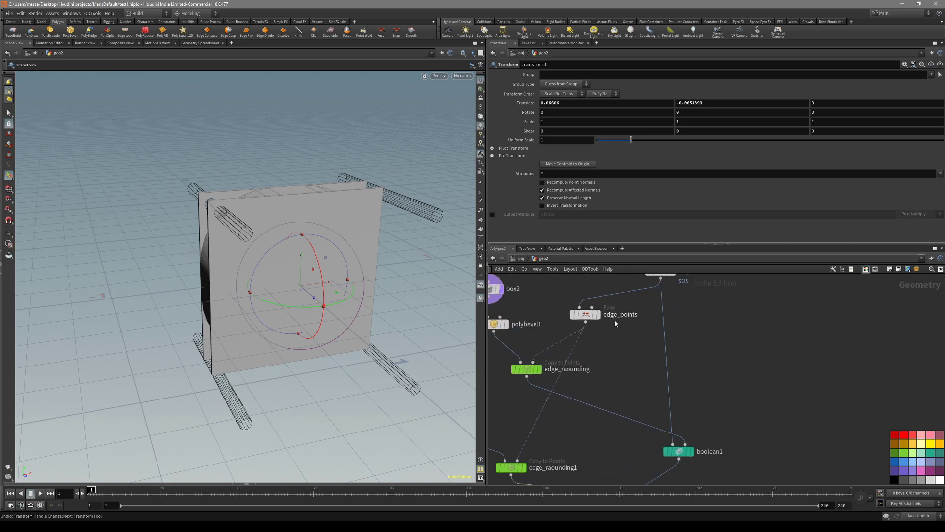
Undo the stray rotation and move the cylinders farther, to about 0.0886 in X and -0.0864 in Y.
{"action": "left_click_drag", "start_coordinate": [324, 323], "coordinate": [333, 320]}
{"action": "key", "text": "space+3"}
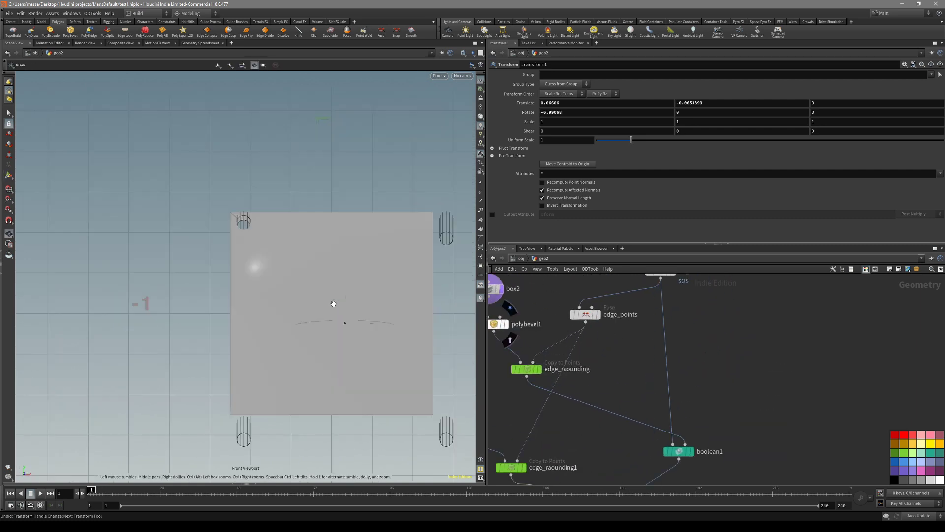
{"action": "key", "text": "ctrl+z"}
{"action": "scroll", "coordinate": [268, 251], "scroll_direction": "up", "scroll_amount": 2}
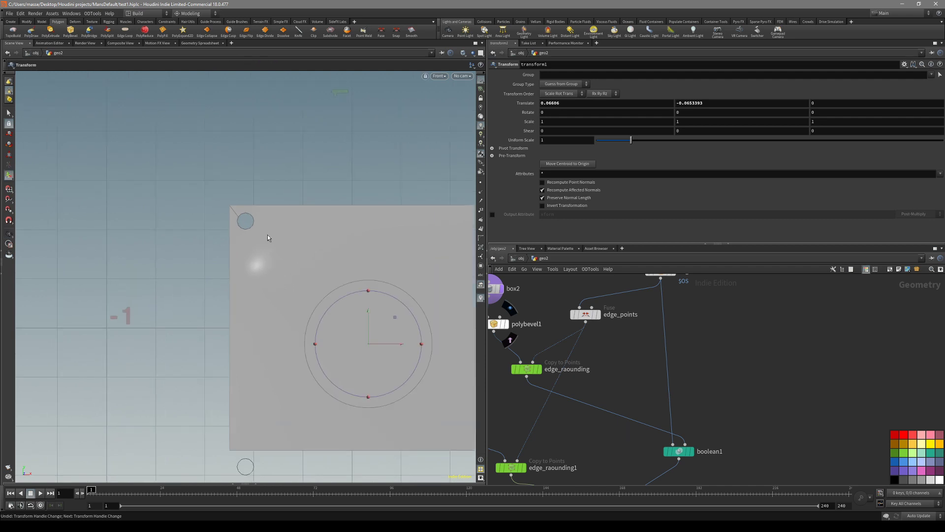
{"action": "left_click_drag", "start_coordinate": [395, 321], "coordinate": [401, 322]}
Inspect the screw holes cut through both side plates from several perspective angles.
{"action": "key", "text": "space+1"}
{"action": "left_click_drag", "start_coordinate": [331, 302], "coordinate": [350, 303]}
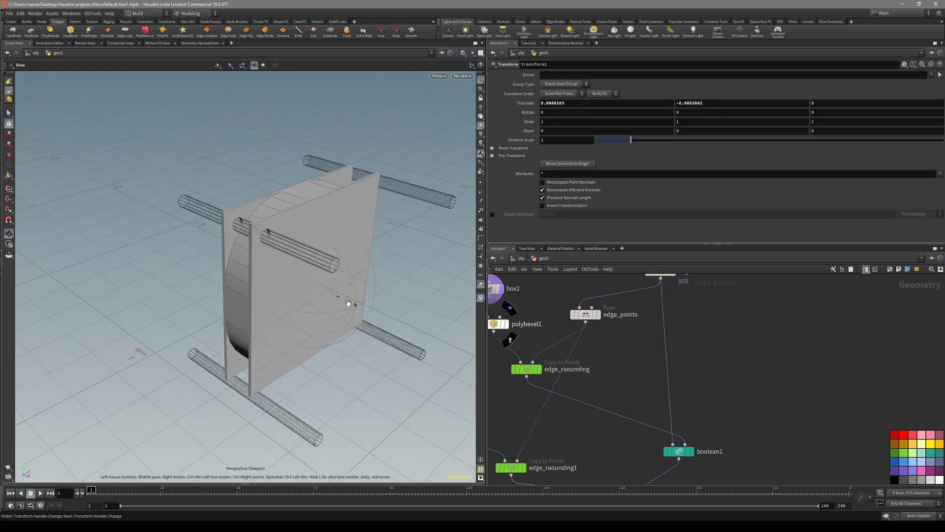
{"action": "scroll", "coordinate": [306, 226], "scroll_direction": "up", "scroll_amount": 5}
{"action": "left_click_drag", "start_coordinate": [307, 226], "coordinate": [173, 288]}
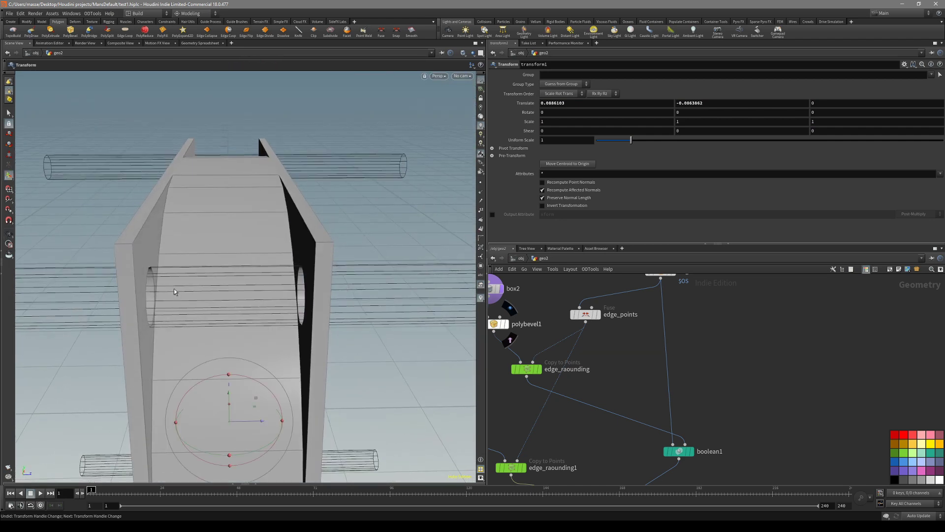
{"action": "left_click_drag", "start_coordinate": [296, 293], "coordinate": [275, 315]}
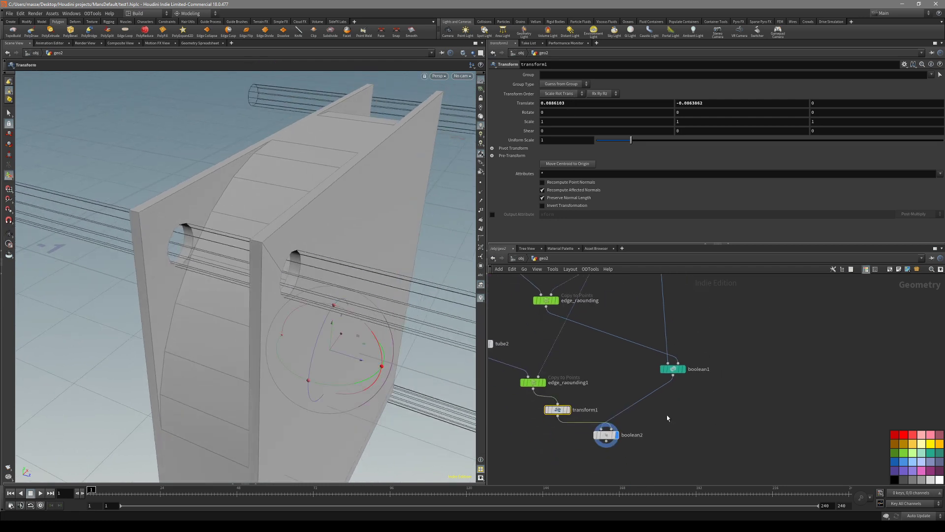
Move boolean2 farther from transform1 and color it teal like boolean1.
{"action": "left_click_drag", "start_coordinate": [557, 416], "coordinate": [632, 433]}
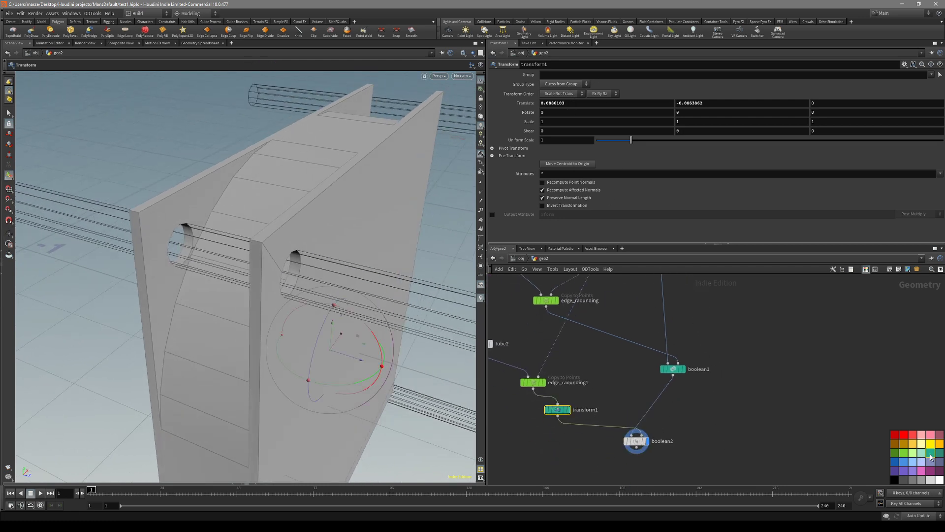
{"action": "left_click", "coordinate": [637, 441]}
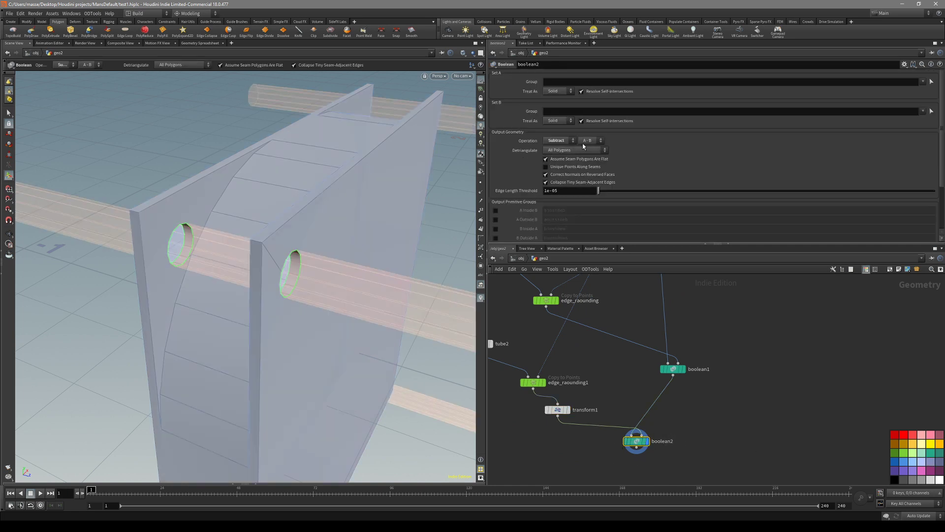
Change boolean2's operation to Union and inspect how the cylinders pass through the side plates.
{"action": "left_click", "coordinate": [556, 141]}
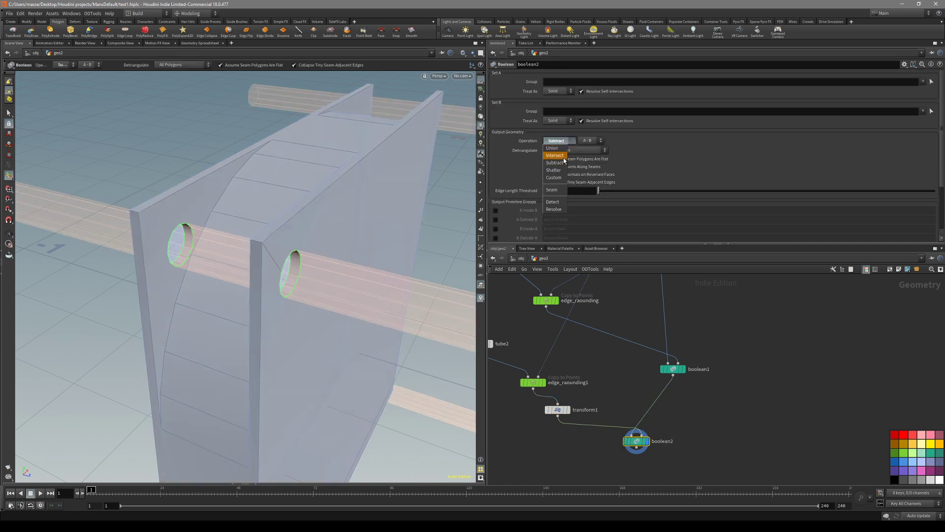
{"action": "left_click", "coordinate": [552, 148]}
{"action": "left_click_drag", "start_coordinate": [315, 256], "coordinate": [392, 270]}
{"action": "key", "text": "Return"}
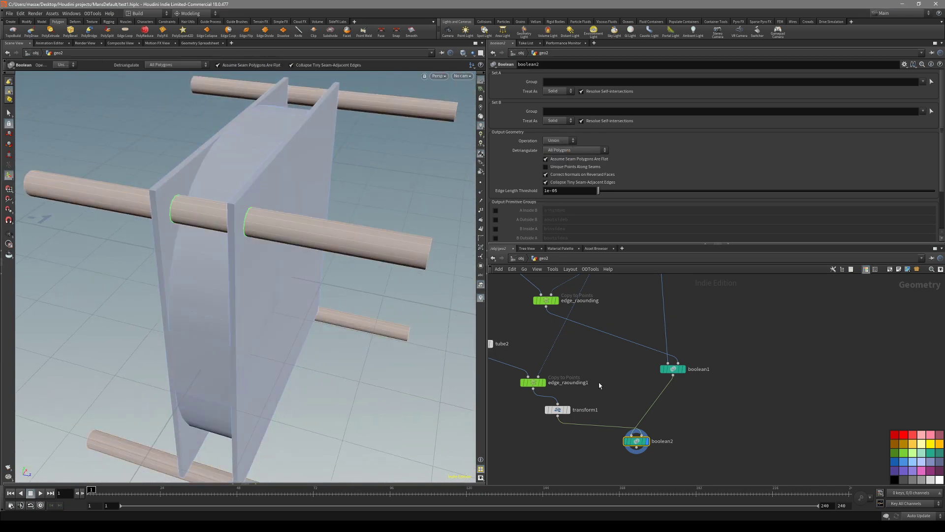
{"action": "scroll", "coordinate": [603, 377], "scroll_direction": "down", "scroll_amount": 3}
{"action": "scroll", "coordinate": [599, 386], "scroll_direction": "up", "scroll_amount": 3}
{"action": "key", "text": "Escape"}
{"action": "left_click_drag", "start_coordinate": [340, 276], "coordinate": [300, 227]}
{"action": "key", "text": "Return"}
Space out edge_raounding1, transform1 and boolean2 in the network.
{"action": "middle_click_drag", "start_coordinate": [612, 390], "coordinate": [642, 365]}
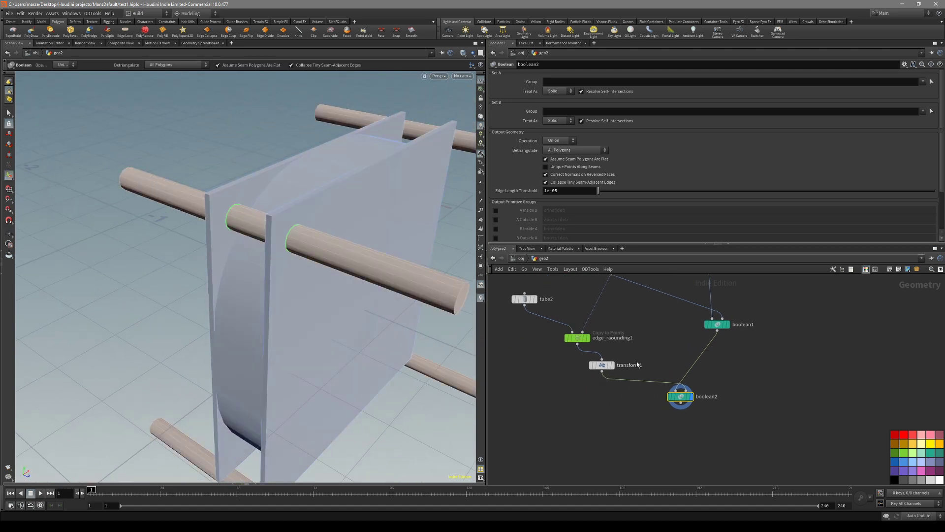
{"action": "left_click_drag", "start_coordinate": [601, 365], "coordinate": [582, 396]}
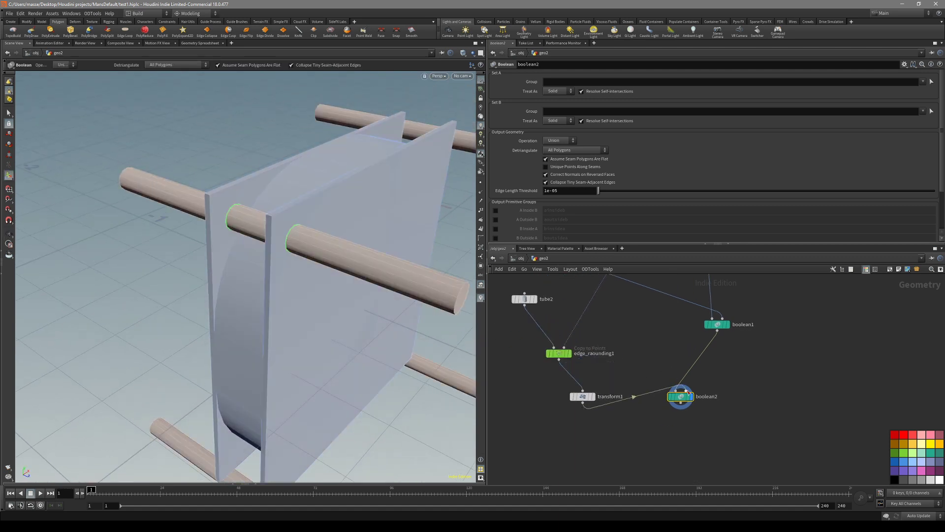
{"action": "left_click_drag", "start_coordinate": [680, 396], "coordinate": [692, 416]}
Copy box1's Z size parameter as the reference for tube2's height, and open tube2's parameters.
{"action": "key", "text": "Escape"}
{"action": "left_click_drag", "start_coordinate": [355, 264], "coordinate": [310, 263]}
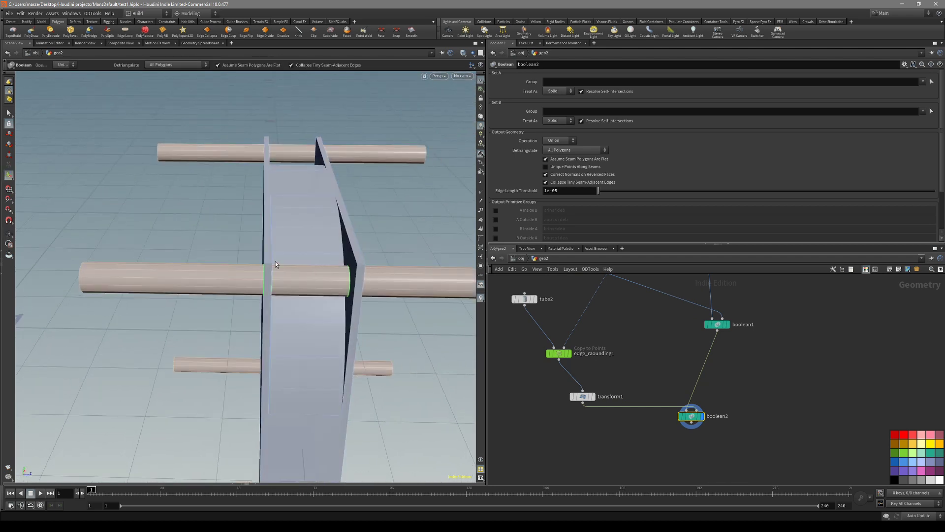
{"action": "middle_click_drag", "start_coordinate": [613, 285], "coordinate": [558, 414]}
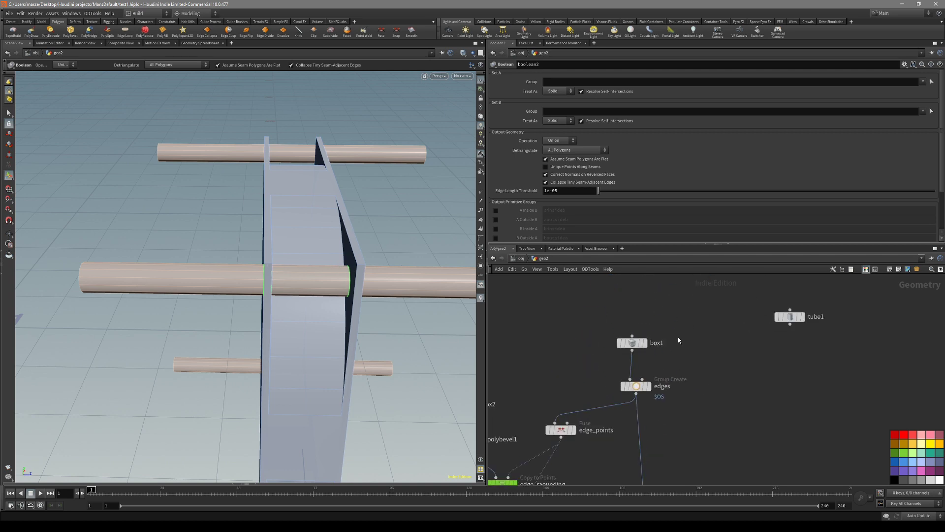
{"action": "left_click", "coordinate": [630, 344]}
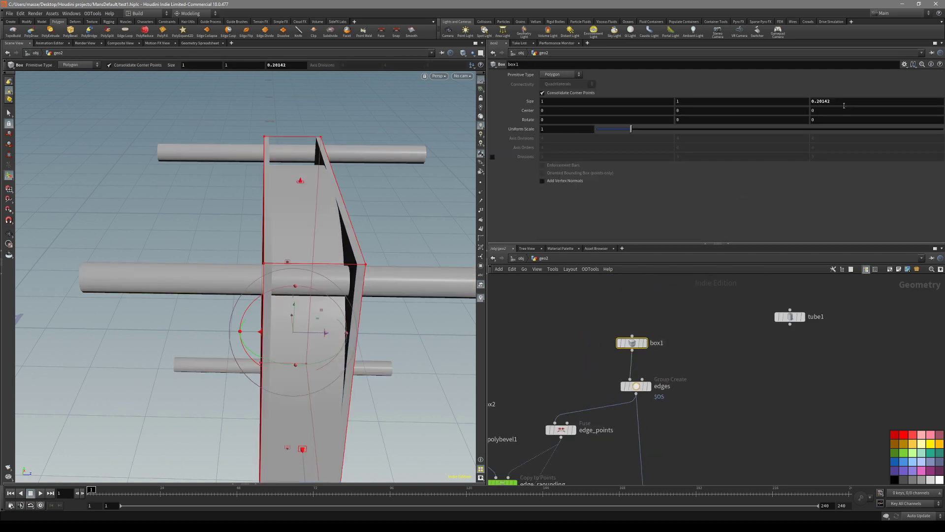
{"action": "scroll", "coordinate": [761, 344], "scroll_direction": "down", "scroll_amount": 4}
{"action": "middle_click_drag", "start_coordinate": [689, 462], "coordinate": [660, 392]}
{"action": "scroll", "coordinate": [701, 320], "scroll_direction": "up", "scroll_amount": 3}
{"action": "middle_click_drag", "start_coordinate": [673, 343], "coordinate": [677, 398]}
{"action": "left_click", "coordinate": [566, 325]}
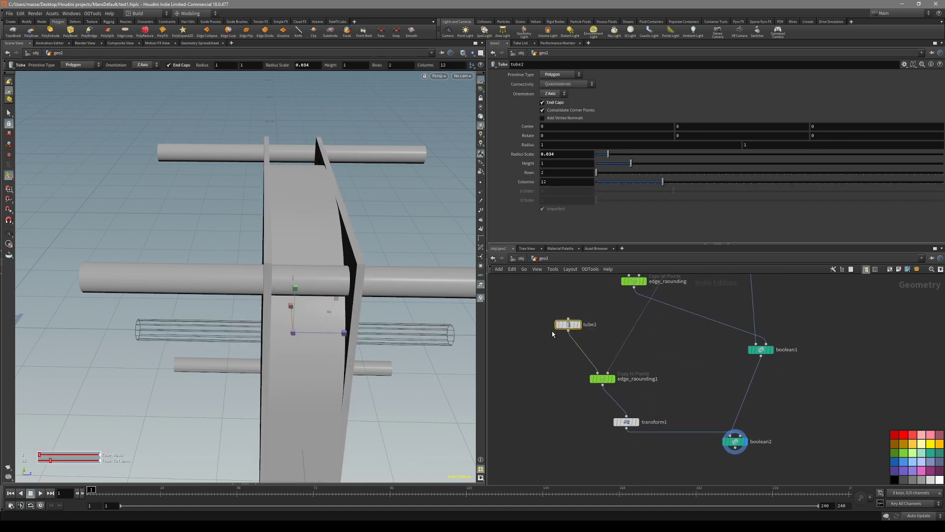
{"action": "left_click_drag", "start_coordinate": [615, 159], "coordinate": [613, 156]}
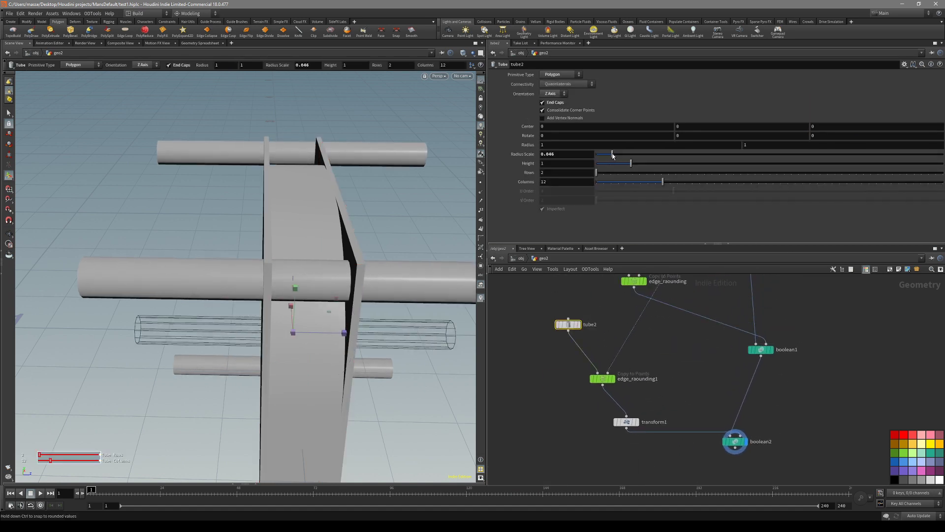
{"action": "key", "text": "ctrl+z"}
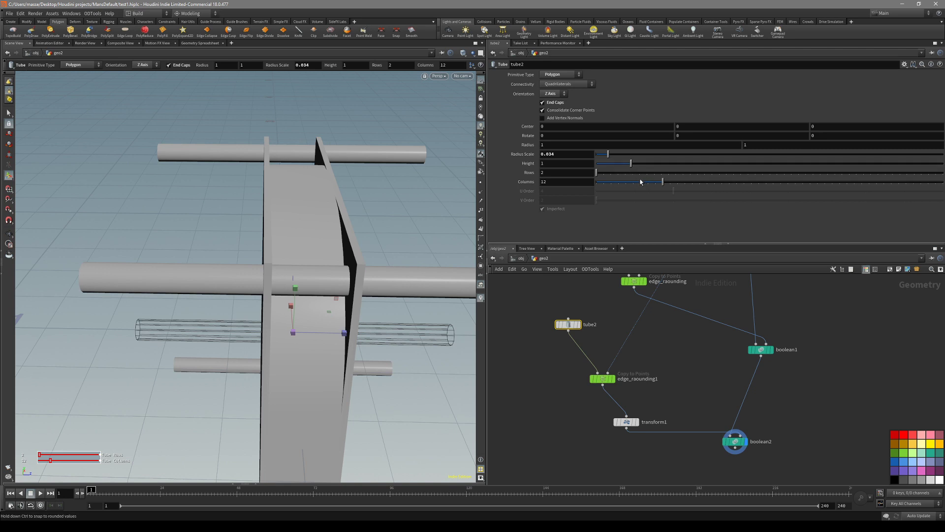
{"action": "left_click_drag", "start_coordinate": [344, 331], "coordinate": [331, 335]}
{"action": "key", "text": "ctrl+z"}
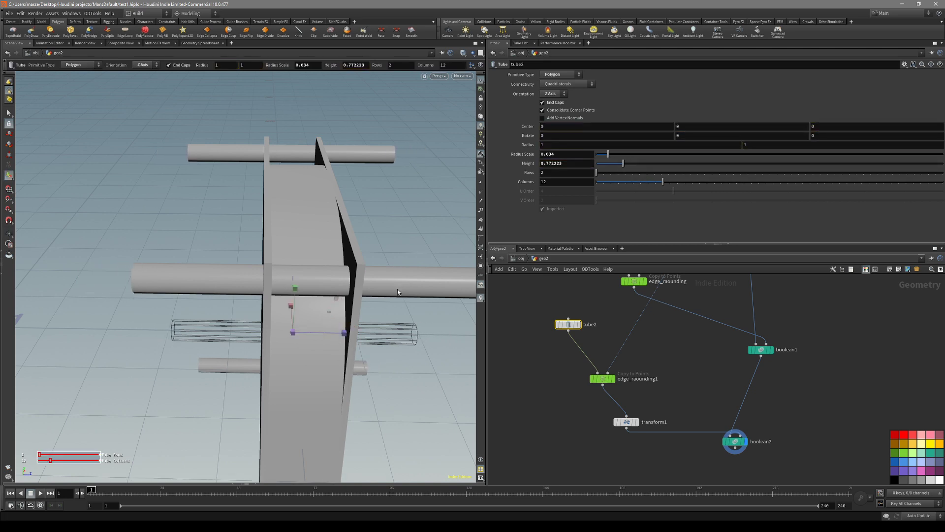
Link tube2's Height to box1's Z size with the expression ch("../box1/sizez") and check the shortened cylinders.
{"action": "left_click_drag", "start_coordinate": [438, 332], "coordinate": [379, 340]}
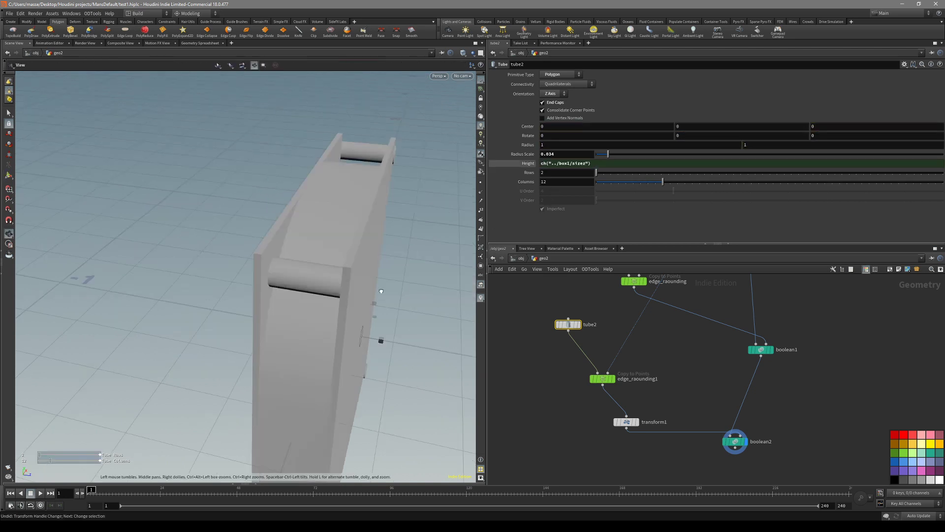
{"action": "right_click_drag", "start_coordinate": [380, 340], "coordinate": [462, 401]}
{"action": "mouse_move", "coordinate": [462, 401]}
{"action": "left_mouse_down"}
{"action": "mouse_move", "coordinate": [468, 285]}
{"action": "mouse_move", "coordinate": [402, 317]}
{"action": "mouse_move", "coordinate": [380, 300]}
{"action": "mouse_move", "coordinate": [388, 298]}
{"action": "mouse_move", "coordinate": [377, 251]}
{"action": "mouse_move", "coordinate": [327, 283]}
{"action": "left_mouse_up"}
Rename edge_raounding1 to screw_bridge and inspect the cylinders between the plates with wireframe over shaded.
{"action": "key", "text": "shift+w"}
{"action": "key", "text": "Escape"}
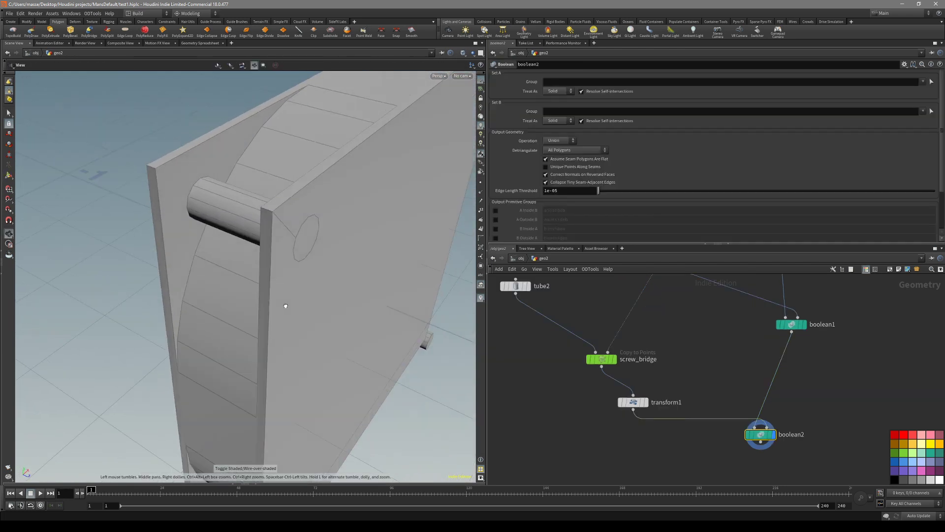
{"action": "left_click_drag", "start_coordinate": [286, 306], "coordinate": [300, 293]}
{"action": "middle_click_drag", "start_coordinate": [695, 397], "coordinate": [716, 372]}
{"action": "left_click_drag", "start_coordinate": [293, 285], "coordinate": [297, 250]}
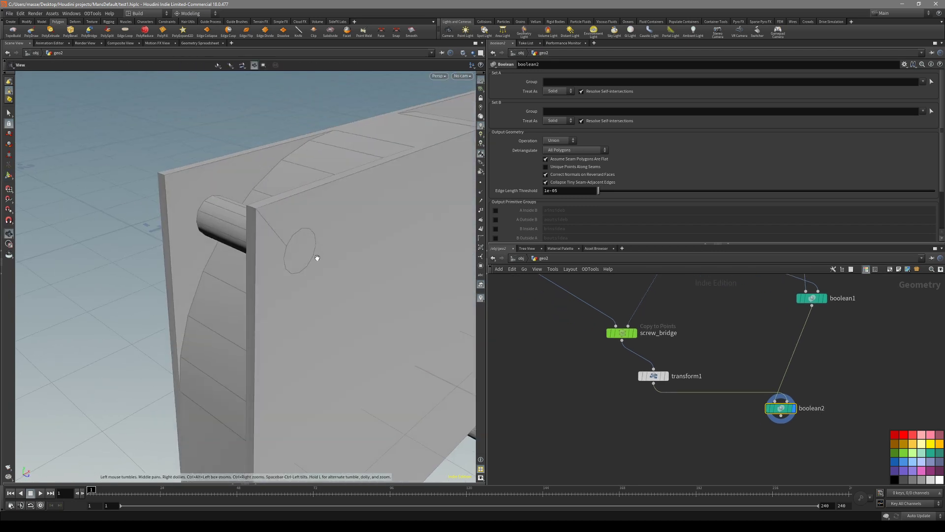
{"action": "middle_click_drag", "start_coordinate": [580, 348], "coordinate": [630, 385]}
{"action": "left_click_drag", "start_coordinate": [276, 266], "coordinate": [318, 260]}
{"action": "mouse_move", "coordinate": [645, 416]}
{"action": "middle_mouse_down"}
{"action": "mouse_move", "coordinate": [649, 391]}
{"action": "mouse_move", "coordinate": [642, 423]}
{"action": "middle_mouse_up"}
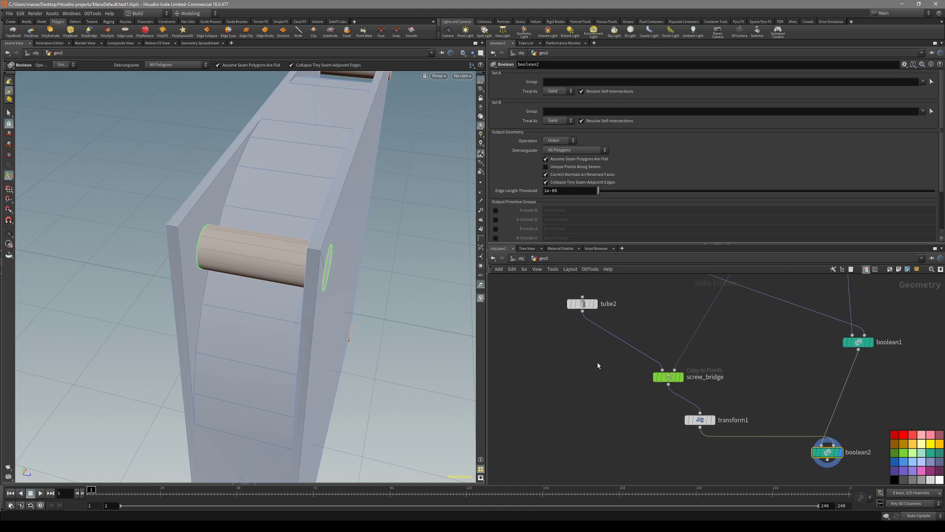
Duplicate tube2, screw_bridge and transform1 as a connected chain, and space the copied nodes out beside the originals.
{"action": "left_click_drag", "start_coordinate": [753, 363], "coordinate": [640, 432]}
{"action": "middle_click_drag", "start_coordinate": [640, 431], "coordinate": [632, 400]}
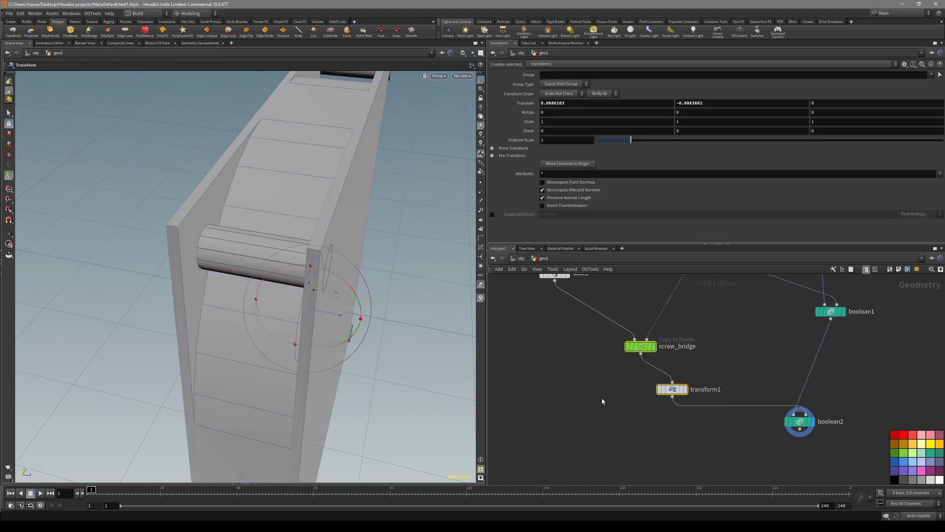
{"action": "scroll", "coordinate": [570, 378], "scroll_direction": "down", "scroll_amount": 2}
{"action": "left_click", "coordinate": [570, 378]}
{"action": "left_click", "coordinate": [566, 299]}
{"action": "left_click_drag", "start_coordinate": [696, 349], "coordinate": [630, 435], "text": "shift"}
{"action": "middle_click_drag", "start_coordinate": [699, 444], "coordinate": [700, 440]}
{"action": "key", "text": "y"}
{"action": "left_click_drag", "start_coordinate": [607, 366], "coordinate": [622, 382]}
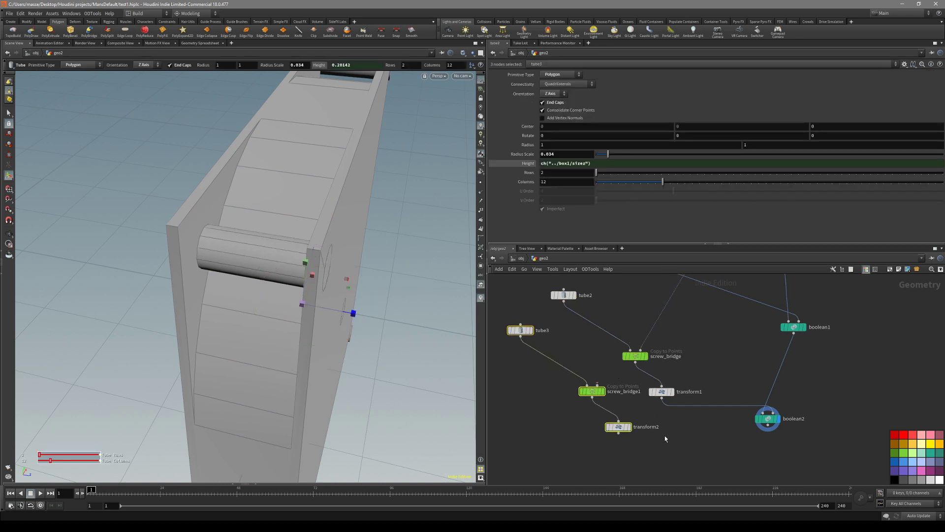
{"action": "middle_click_drag", "start_coordinate": [664, 436], "coordinate": [653, 404]}
{"action": "left_click", "coordinate": [617, 402]}
{"action": "left_click_drag", "start_coordinate": [613, 397], "coordinate": [648, 417]}
Duplicate boolean2 below itself and connect boolean2's output to the first input of the copy.
{"action": "middle_click_drag", "start_coordinate": [734, 428], "coordinate": [718, 425]}
{"action": "left_click_drag", "start_coordinate": [747, 387], "coordinate": [688, 416], "text": "alt"}
{"action": "key", "text": "y"}
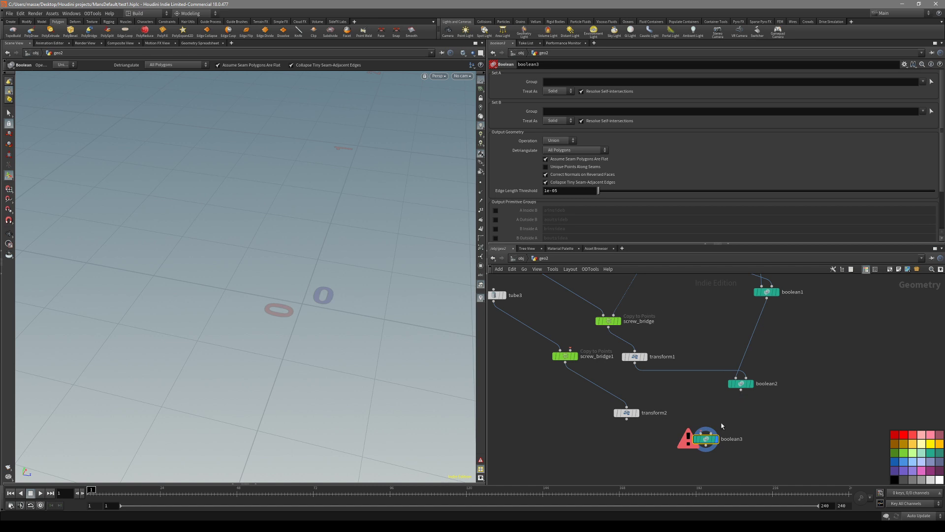
{"action": "scroll", "coordinate": [723, 423], "scroll_direction": "up", "scroll_amount": 3}
{"action": "left_click_drag", "start_coordinate": [681, 398], "coordinate": [681, 417]}
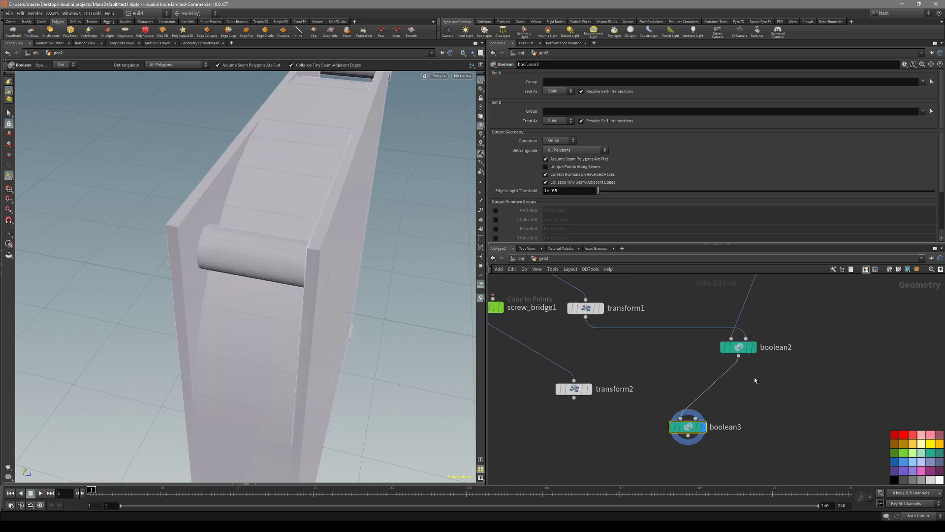
Connect transform2 to boolean3's second input and set boolean3's operation to Subtract.
{"action": "left_click_drag", "start_coordinate": [574, 398], "coordinate": [695, 417]}
{"action": "left_click", "coordinate": [568, 141]}
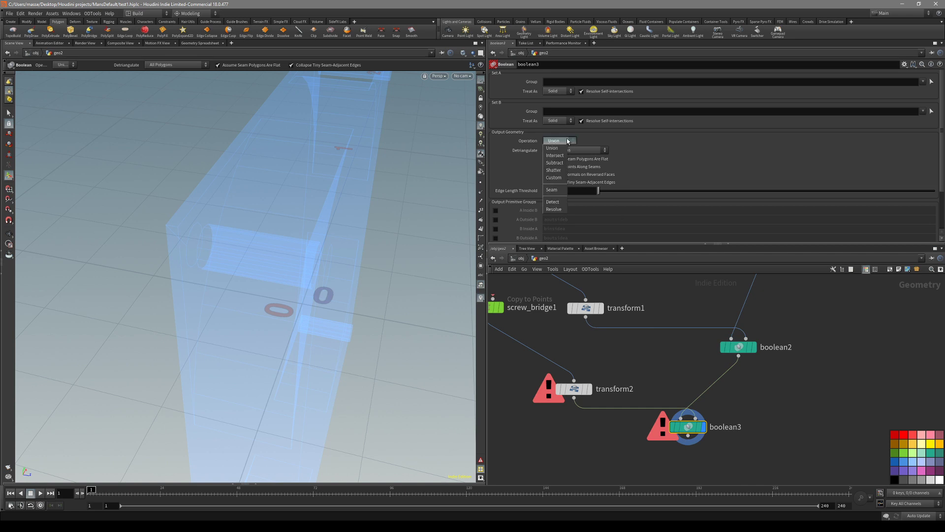
{"action": "left_click", "coordinate": [554, 163]}
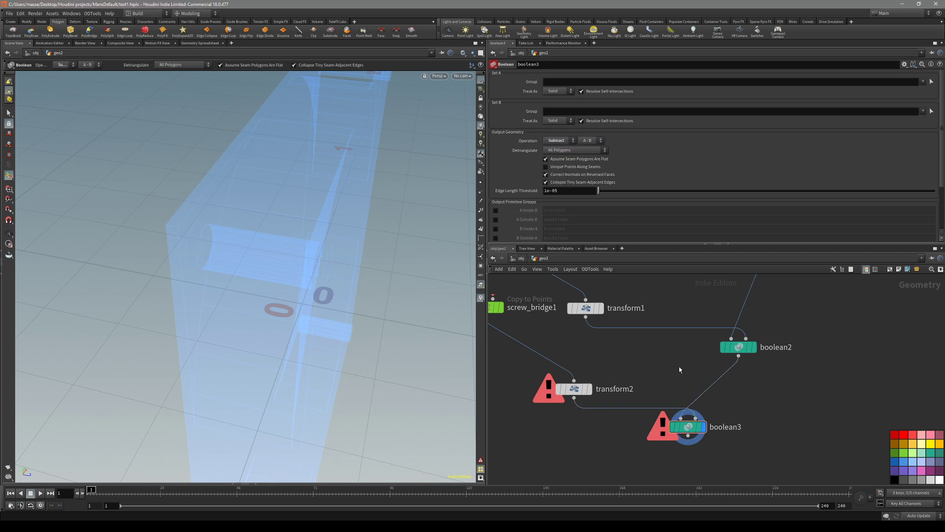
Connect edge_points to the target points input of screw_bridge1.
{"action": "scroll", "coordinate": [681, 365], "scroll_direction": "down", "scroll_amount": 3}
{"action": "left_click", "coordinate": [582, 373]}
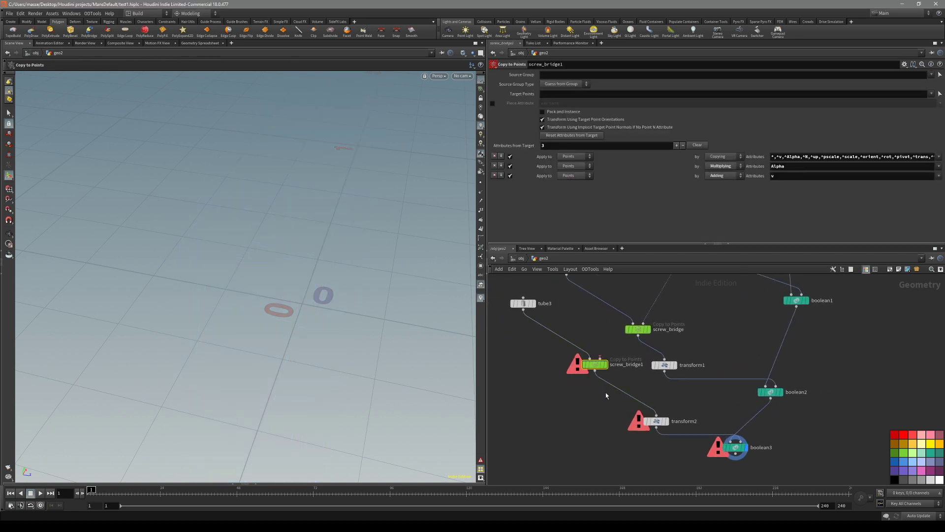
{"action": "scroll", "coordinate": [608, 392], "scroll_direction": "down", "scroll_amount": 2}
{"action": "middle_click_drag", "start_coordinate": [601, 397], "coordinate": [577, 431]}
{"action": "middle_click_drag", "start_coordinate": [659, 333], "coordinate": [630, 357]}
{"action": "scroll", "coordinate": [649, 351], "scroll_direction": "up", "scroll_amount": 2}
{"action": "scroll", "coordinate": [633, 339], "scroll_direction": "down", "scroll_amount": 1}
{"action": "scroll", "coordinate": [630, 356], "scroll_direction": "down", "scroll_amount": 1}
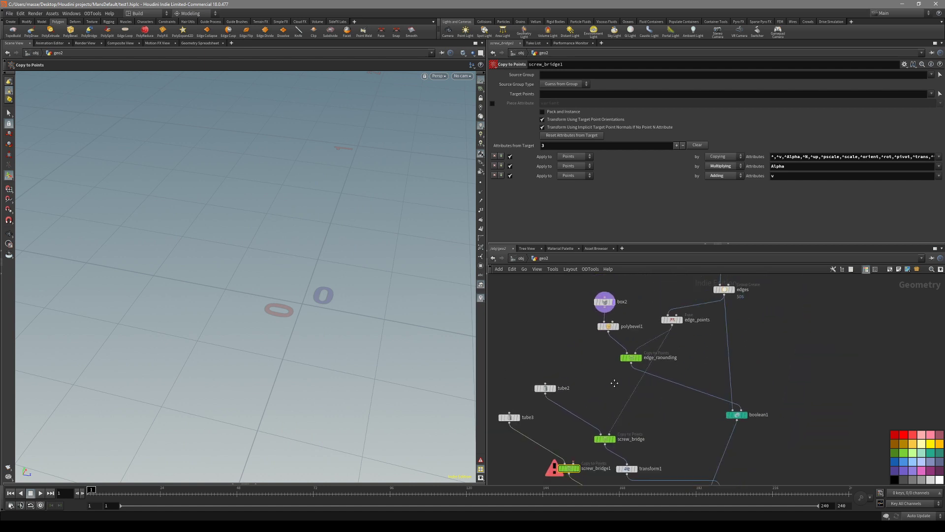
{"action": "middle_click_drag", "start_coordinate": [670, 381], "coordinate": [669, 357]}
{"action": "left_click", "coordinate": [679, 298]}
{"action": "left_click", "coordinate": [580, 435]}
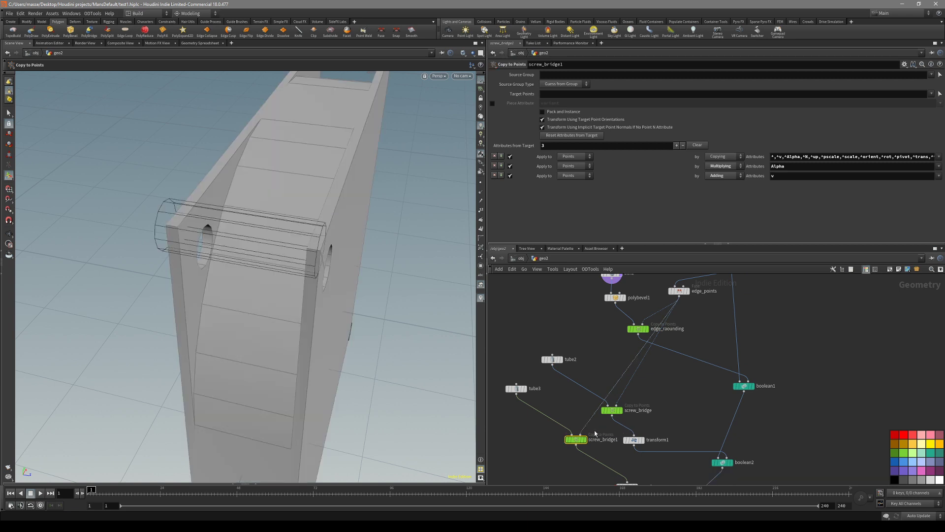
Set tube3's Radius Scale to 0.024 and inspect the resulting hole with wireframe over shaded.
{"action": "middle_click_drag", "start_coordinate": [595, 432], "coordinate": [600, 402]}
{"action": "mouse_move", "coordinate": [251, 315]}
{"action": "left_mouse_down", "text": "alt"}
{"action": "mouse_move", "coordinate": [206, 245]}
{"action": "mouse_move", "coordinate": [344, 231]}
{"action": "mouse_move", "coordinate": [278, 251]}
{"action": "mouse_move", "coordinate": [276, 266]}
{"action": "mouse_move", "coordinate": [306, 279]}
{"action": "mouse_move", "coordinate": [373, 341]}
{"action": "left_mouse_up", "text": "alt"}
{"action": "middle_click_drag", "start_coordinate": [531, 418], "coordinate": [571, 410]}
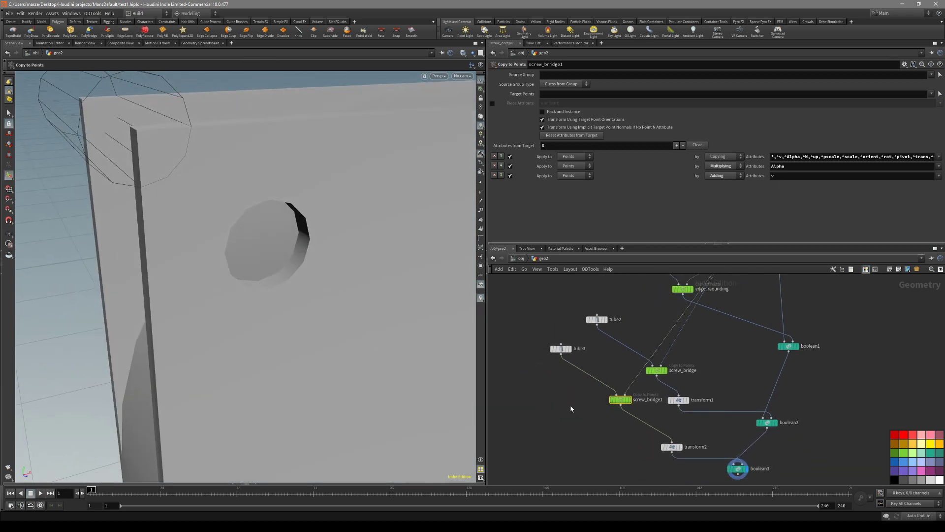
{"action": "left_click", "coordinate": [561, 348]}
{"action": "left_click_drag", "start_coordinate": [302, 273], "coordinate": [374, 276], "text": "alt"}
{"action": "middle_click", "coordinate": [566, 167]}
{"action": "middle_click_drag", "start_coordinate": [566, 167], "coordinate": [547, 168]}
{"action": "mouse_move", "coordinate": [344, 226]}
{"action": "left_mouse_down"}
{"action": "mouse_move", "coordinate": [301, 189]}
{"action": "mouse_move", "coordinate": [385, 188]}
{"action": "mouse_move", "coordinate": [289, 234]}
{"action": "mouse_move", "coordinate": [344, 241]}
{"action": "mouse_move", "coordinate": [279, 240]}
{"action": "mouse_move", "coordinate": [289, 260]}
{"action": "mouse_move", "coordinate": [215, 226]}
{"action": "mouse_move", "coordinate": [207, 251]}
{"action": "mouse_move", "coordinate": [217, 256]}
{"action": "left_mouse_up"}
{"action": "key", "text": "shift+w"}
{"action": "key", "text": "Return"}
{"action": "scroll", "coordinate": [574, 348], "scroll_direction": "up", "scroll_amount": 2}
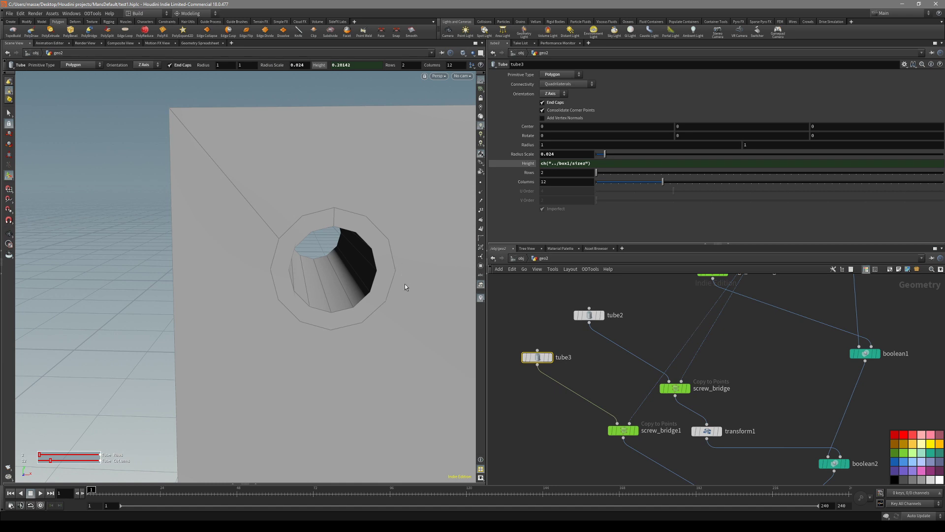
Display boolean2's output and examine the solid screw bridge between the side plates.
{"action": "left_click_drag", "start_coordinate": [593, 315], "coordinate": [592, 315]}
{"action": "key", "text": "r"}
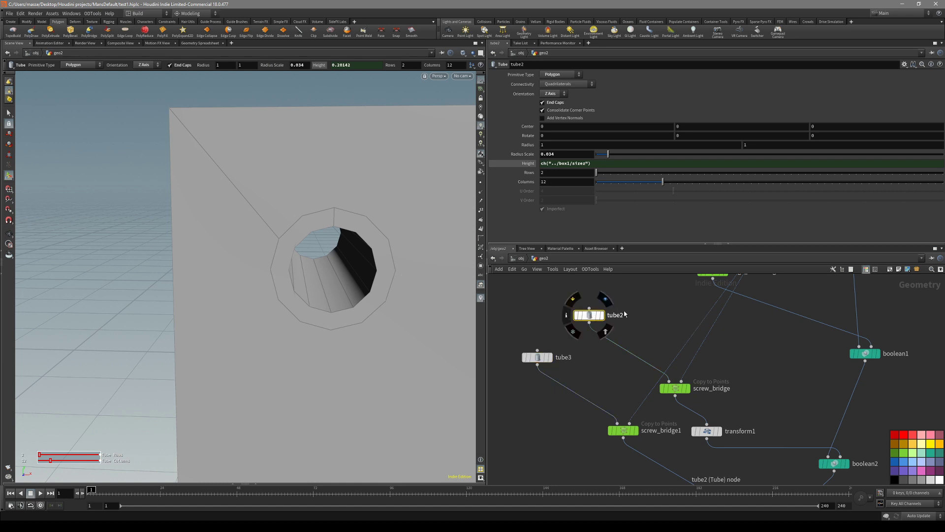
{"action": "scroll", "coordinate": [676, 387], "scroll_direction": "down", "scroll_amount": 2}
{"action": "left_click", "coordinate": [768, 386]}
{"action": "key", "text": "r"}
{"action": "left_click_drag", "start_coordinate": [315, 276], "coordinate": [246, 259]}
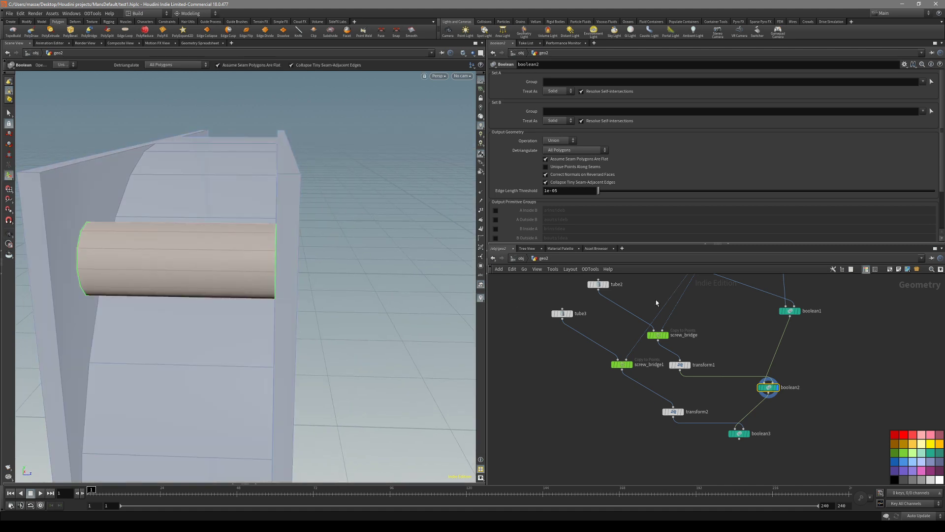
Link tube3's Radius Scale to tube2's with the expression ch("../tube2/radscale") - 0.003.
{"action": "left_click", "coordinate": [598, 284]}
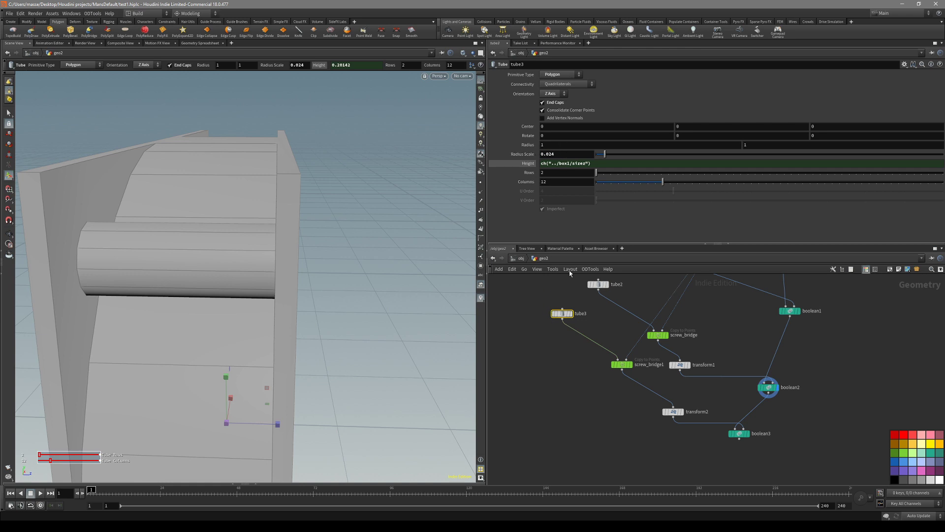
{"action": "type", "text": "ch(\"../tube2/radscale\")"}
{"action": "key", "text": "Return"}
{"action": "left_click", "coordinate": [609, 156]}
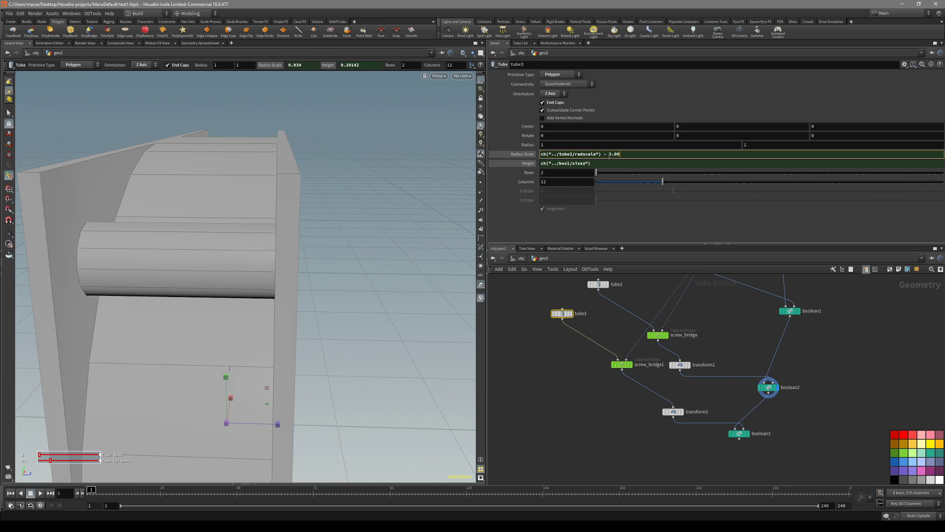
{"action": "key", "text": "Return"}
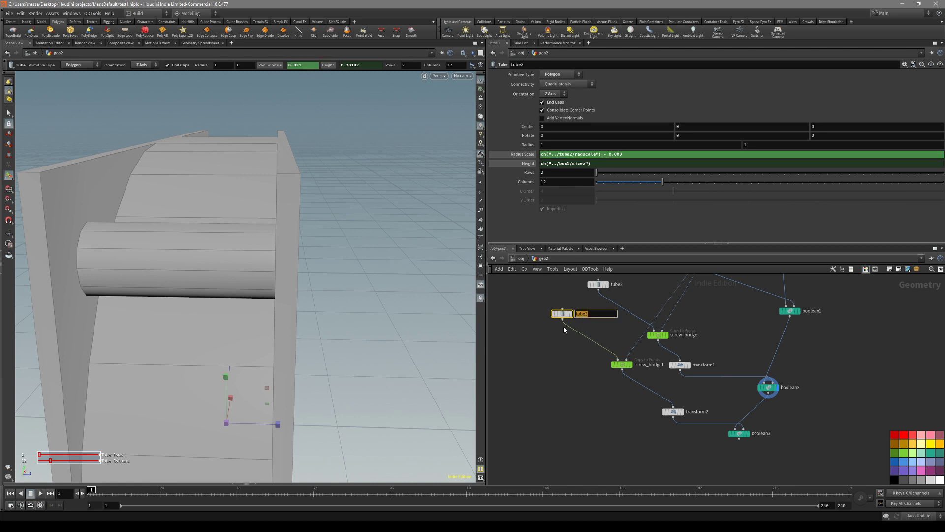
Display boolean3's output, test tube2's Radius Scale, and inspect the hollow screw bridges around the frame.
{"action": "left_click", "coordinate": [570, 314]}
{"action": "left_click", "coordinate": [748, 433]}
{"action": "left_click_drag", "start_coordinate": [315, 295], "coordinate": [249, 217]}
{"action": "left_click", "coordinate": [598, 284]}
{"action": "middle_click_drag", "start_coordinate": [588, 154], "coordinate": [592, 170]}
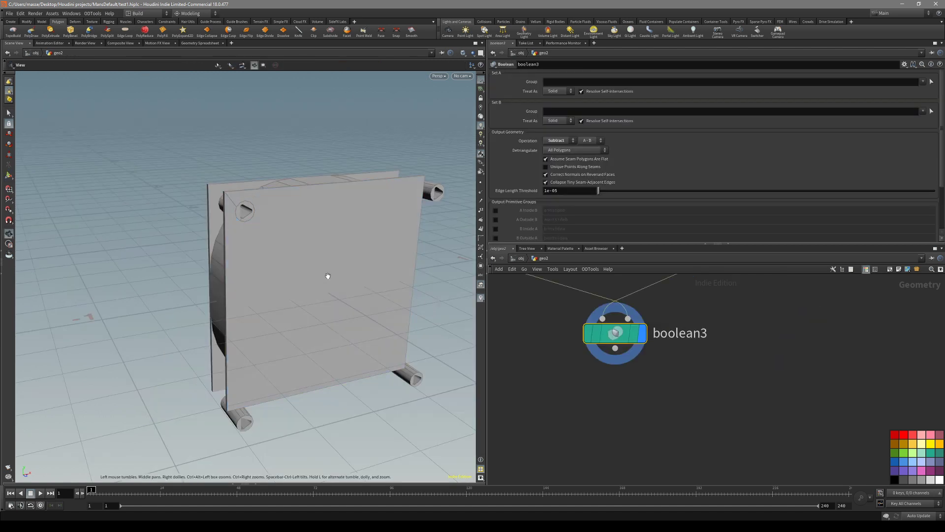
{"action": "left_click_drag", "start_coordinate": [327, 275], "coordinate": [363, 279]}
{"action": "left_click", "coordinate": [363, 282]}
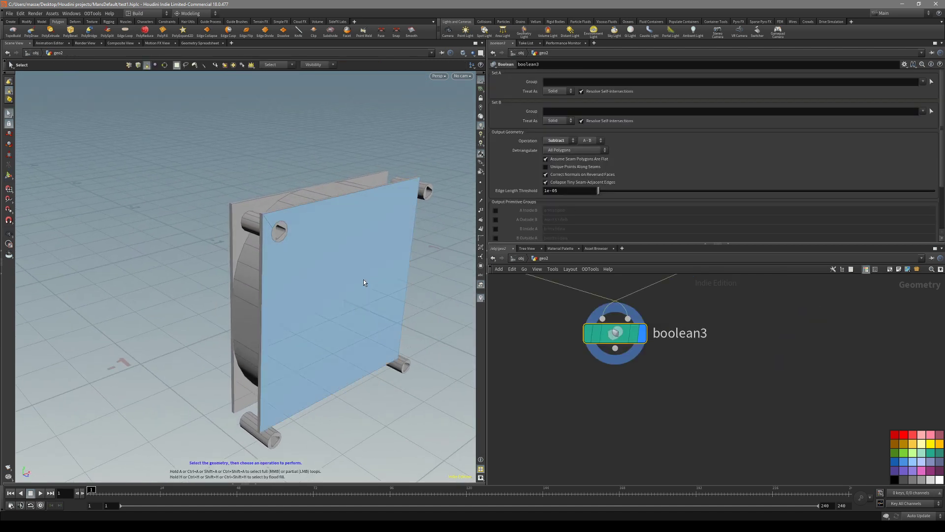
Add a Labs Symmetrize node below boolean3.
{"action": "key", "text": "Tab"}
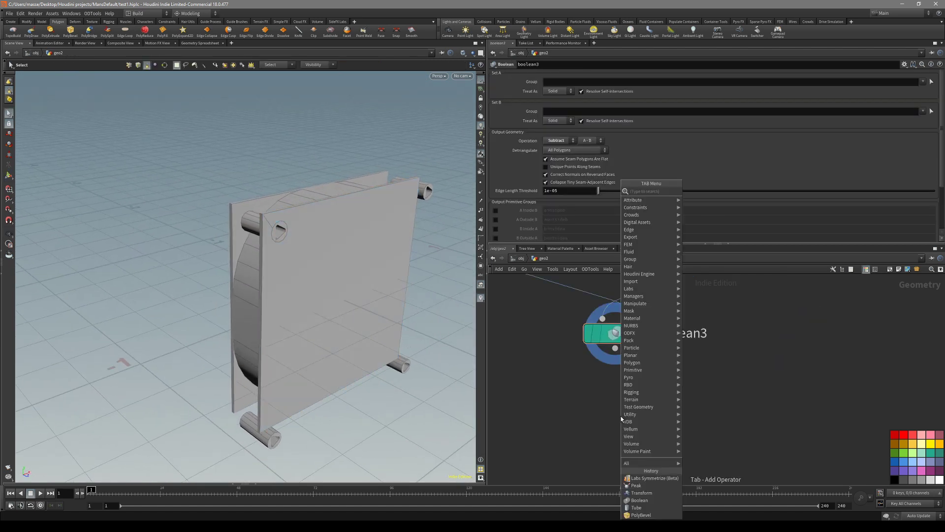
{"action": "type", "text": "null"}
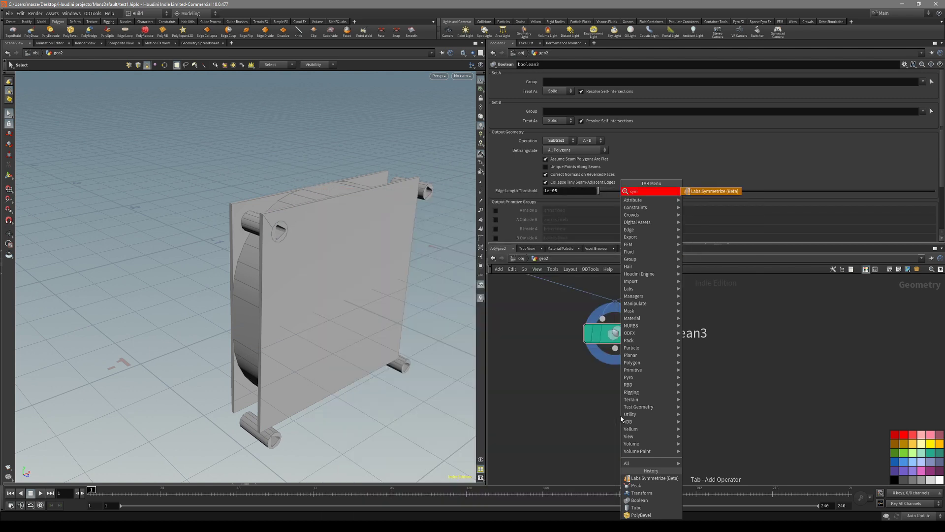
{"action": "key", "text": "Return"}
{"action": "left_click", "coordinate": [622, 412]}
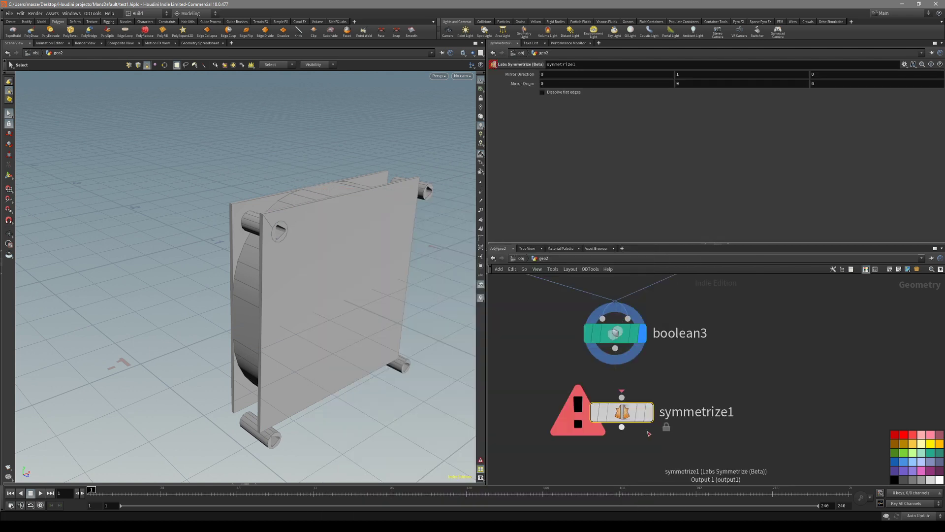
Wire boolean3's output into symmetrize1 and display the mirrored fan frame.
{"action": "left_click", "coordinate": [613, 389]}
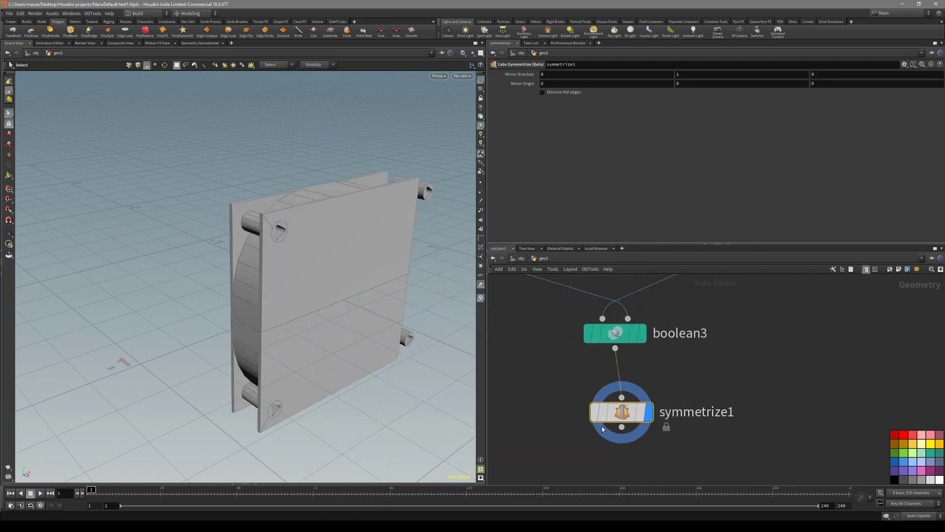
{"action": "left_click_drag", "start_coordinate": [345, 328], "coordinate": [290, 334], "text": "alt"}
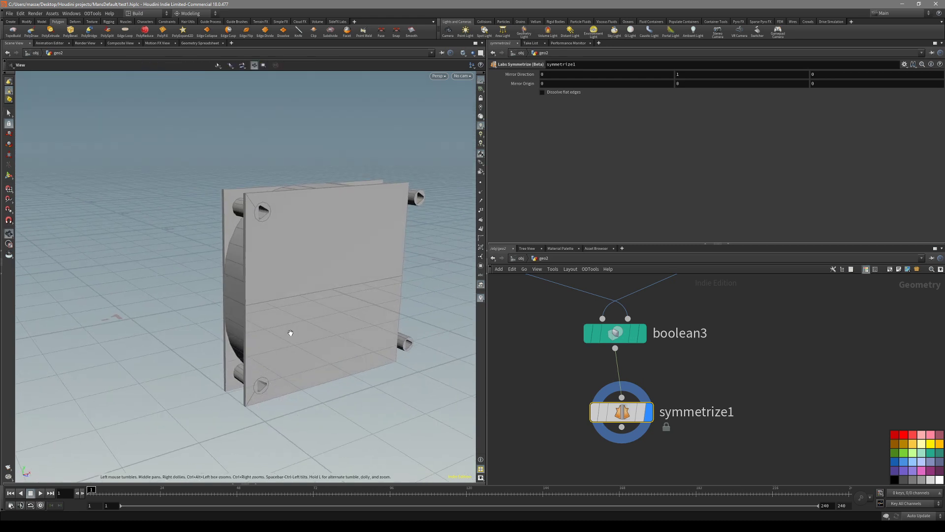
{"action": "key", "text": "s"}
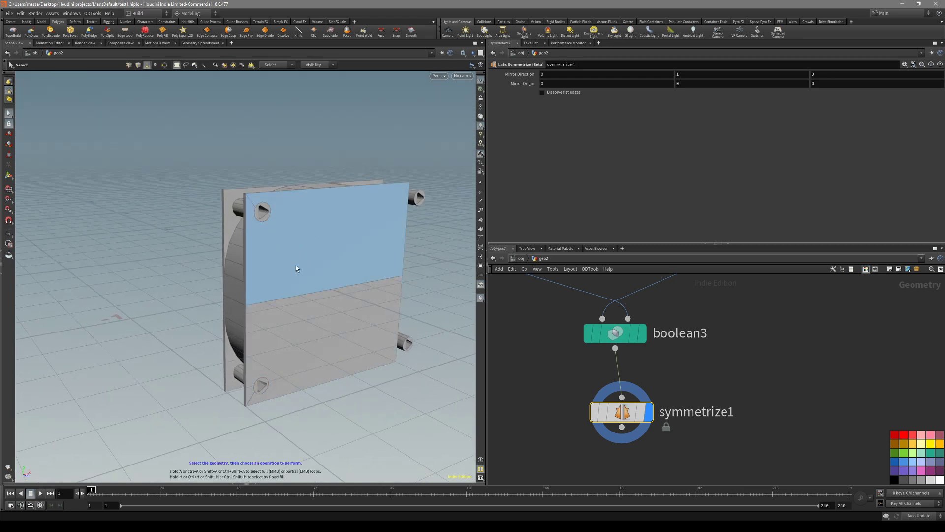
{"action": "key", "text": "Escape"}
{"action": "left_click_drag", "start_coordinate": [321, 344], "coordinate": [342, 363]}
Add a second Labs Symmetrize node fed by symmetrize1, display it and set its mirror direction to -1, 0, 0.
{"action": "middle_click_drag", "start_coordinate": [653, 396], "coordinate": [648, 342]}
{"action": "key", "text": "Tab"}
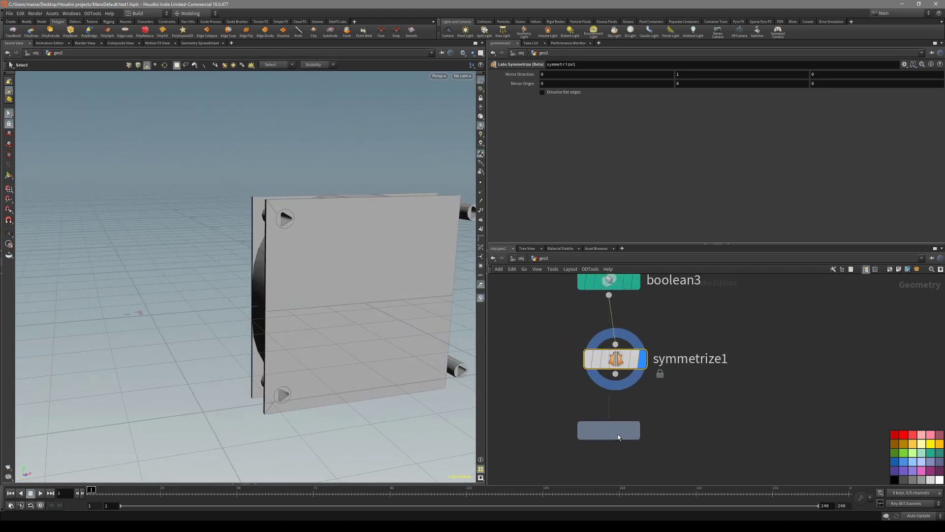
{"action": "left_click", "coordinate": [619, 437]}
{"action": "left_click_drag", "start_coordinate": [615, 374], "coordinate": [609, 415]}
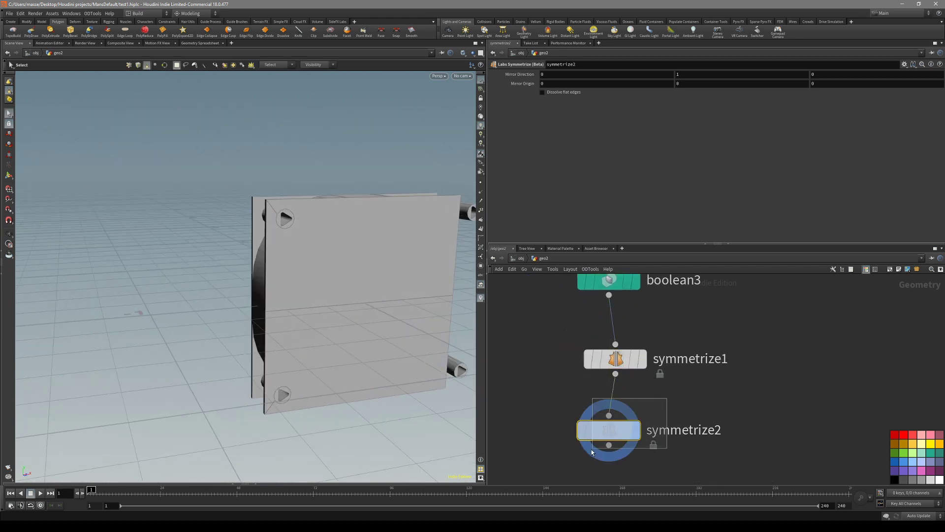
{"action": "key", "text": "Return"}
{"action": "left_click_drag", "start_coordinate": [382, 222], "coordinate": [318, 280], "text": "alt"}
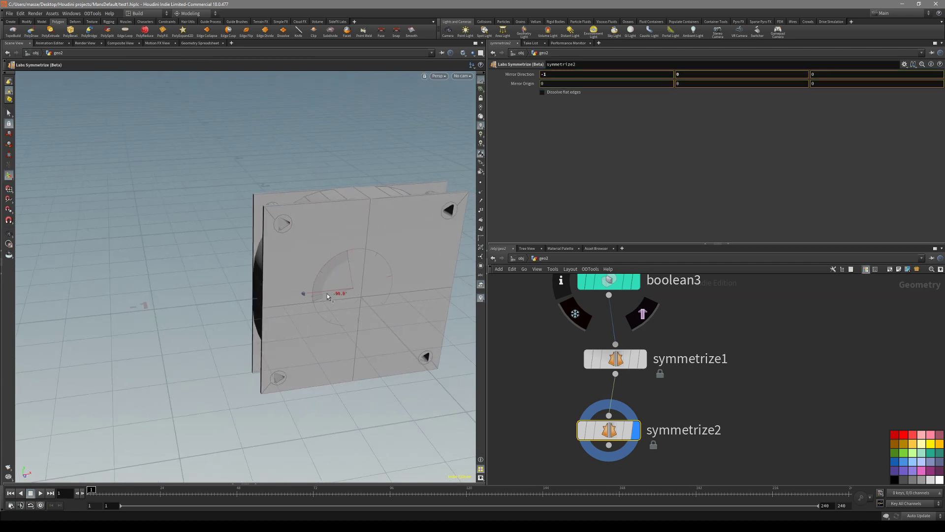
{"action": "key", "text": "Escape"}
{"action": "left_click_drag", "start_coordinate": [327, 294], "coordinate": [351, 299]}
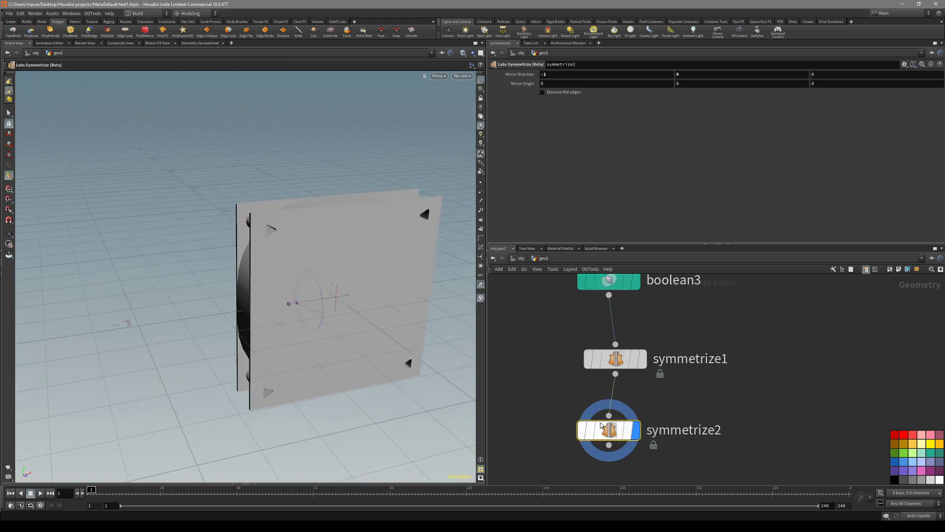
Display symmetrize1 and symmetrize2 in turn to compare their mirrored frames from several angles.
{"action": "left_click", "coordinate": [620, 362]}
{"action": "left_click_drag", "start_coordinate": [620, 366], "coordinate": [605, 356]}
{"action": "left_click_drag", "start_coordinate": [305, 363], "coordinate": [331, 363], "text": "alt"}
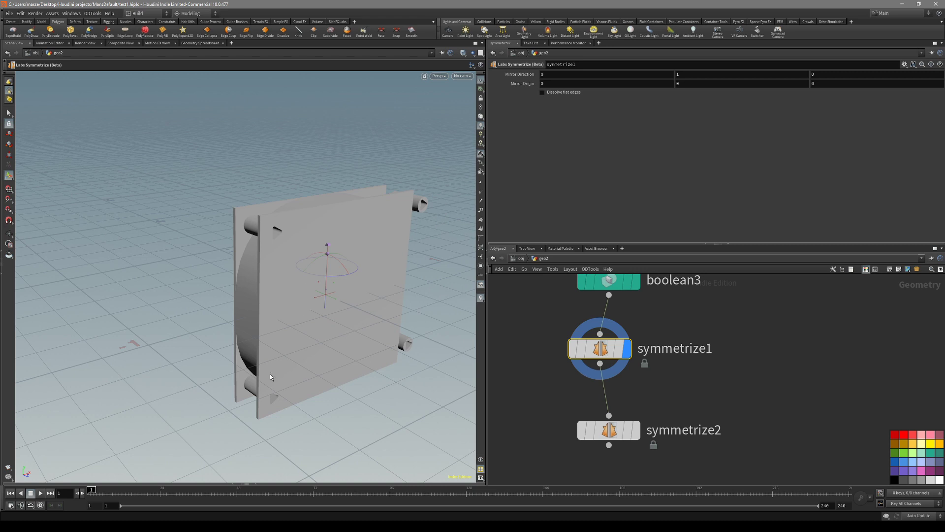
{"action": "left_click_drag", "start_coordinate": [269, 376], "coordinate": [295, 366], "text": "alt"}
{"action": "left_click_drag", "start_coordinate": [650, 391], "coordinate": [590, 462]}
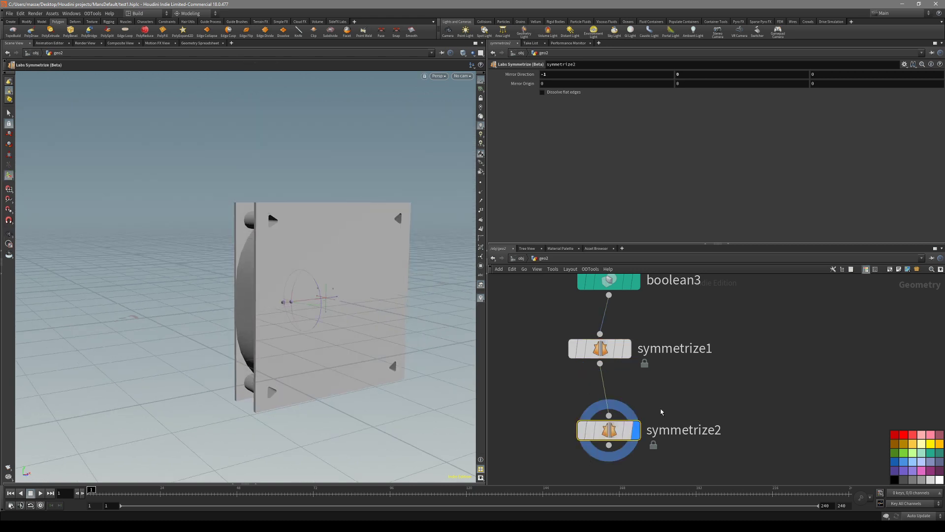
{"action": "left_click_drag", "start_coordinate": [315, 359], "coordinate": [296, 342], "text": "alt"}
{"action": "key", "text": "Return"}
{"action": "left_click_drag", "start_coordinate": [304, 281], "coordinate": [295, 301], "text": "alt"}
{"action": "key", "text": "Escape"}
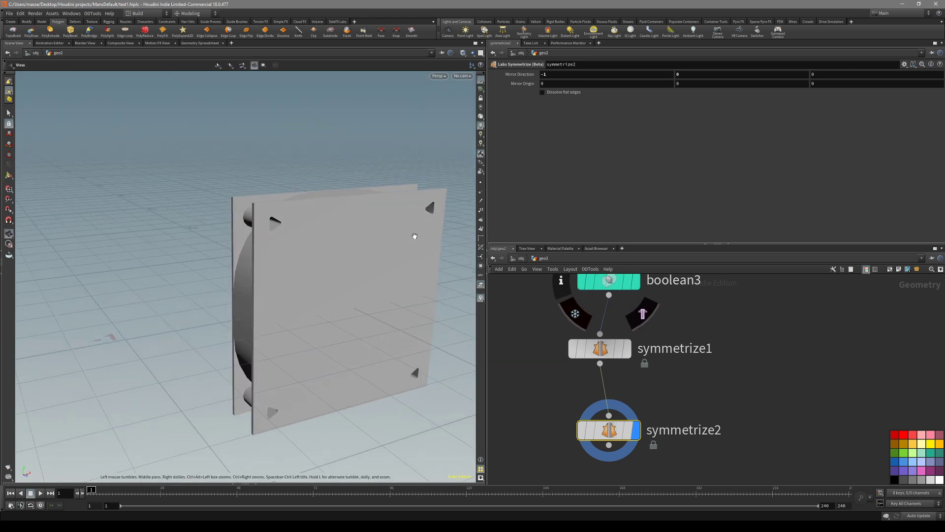
{"action": "left_click_drag", "start_coordinate": [414, 236], "coordinate": [378, 260]}
{"action": "key", "text": "Return"}
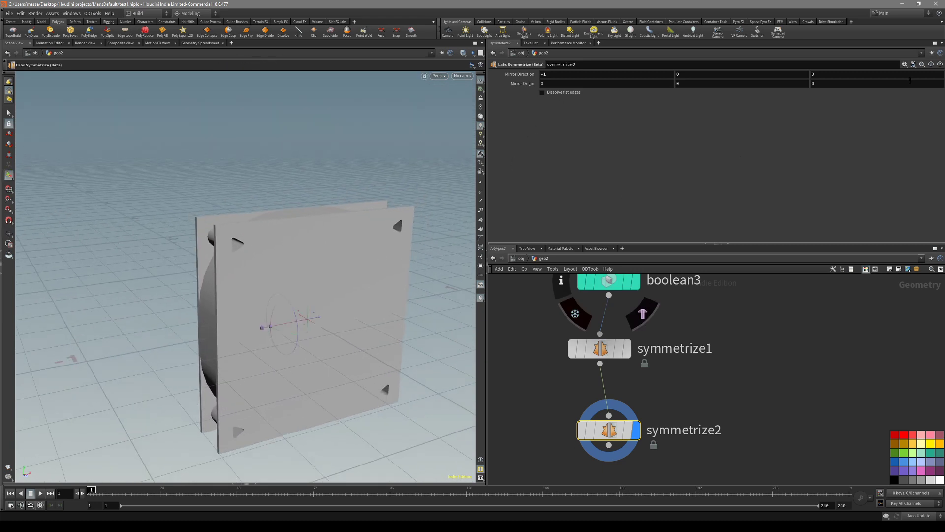
Save symmetrize2's current parameters as a preset named Mirror X.
{"action": "left_click", "coordinate": [905, 64]}
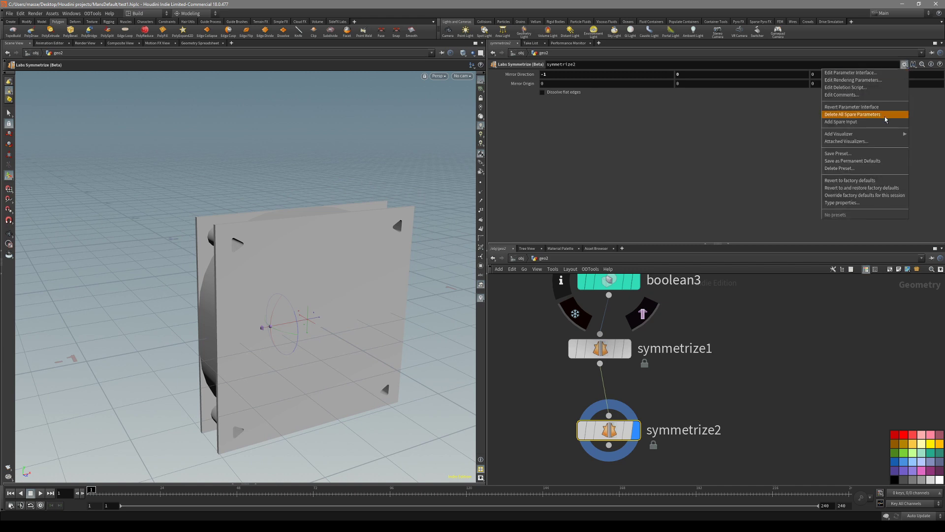
{"action": "left_click", "coordinate": [874, 154]}
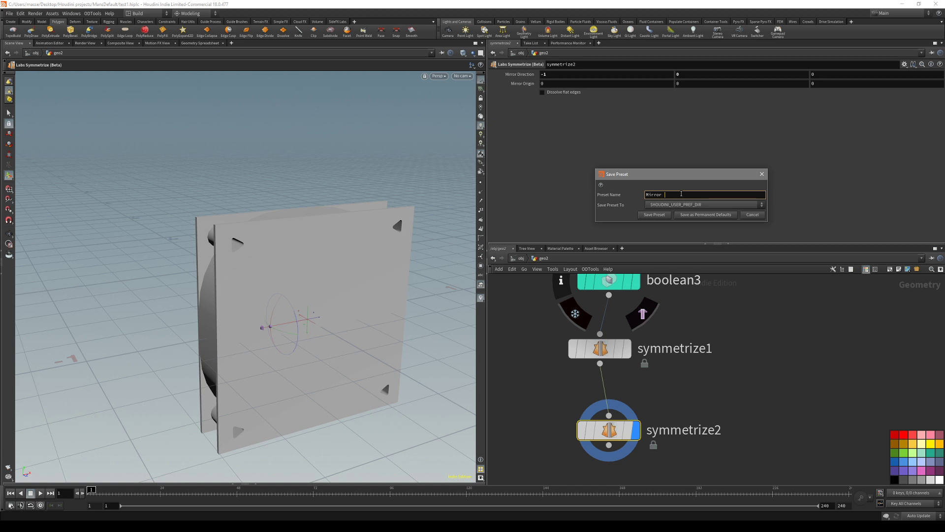
{"action": "left_click", "coordinate": [658, 215]}
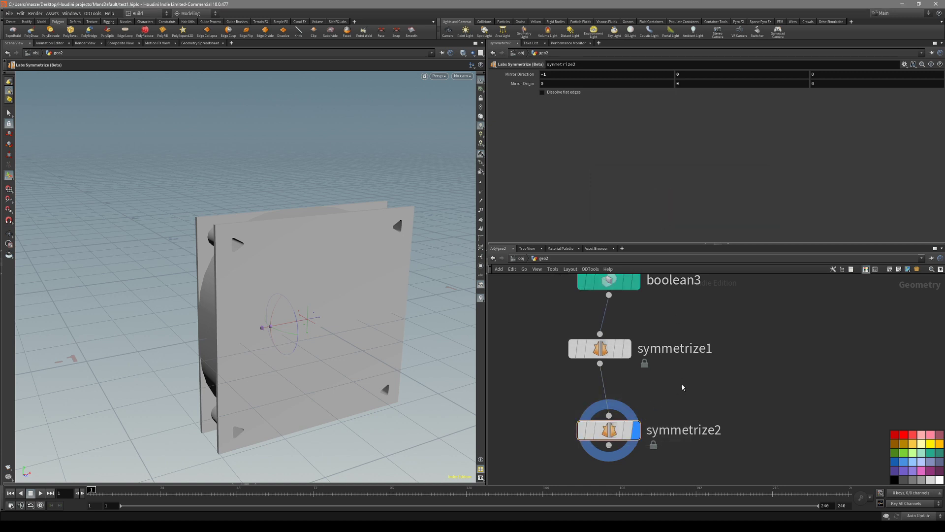
Replace symmetrize2 with a fresh Labs Symmetrize node under symmetrize1 and load the Mirror X preset on it.
{"action": "key", "text": "Delete"}
{"action": "key", "text": "ctrl+z"}
{"action": "left_click_drag", "start_coordinate": [605, 395], "coordinate": [608, 414]}
{"action": "left_click", "coordinate": [904, 64]}
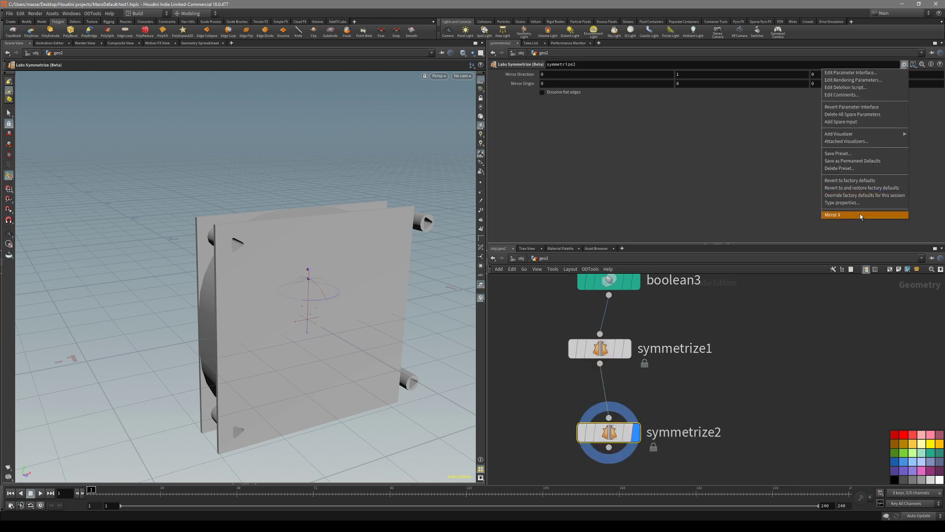
{"action": "left_click", "coordinate": [857, 215]}
{"action": "mouse_move", "coordinate": [400, 259]}
{"action": "left_mouse_down", "text": "alt"}
{"action": "mouse_move", "coordinate": [301, 266]}
{"action": "mouse_move", "coordinate": [356, 270]}
{"action": "mouse_move", "coordinate": [243, 249]}
{"action": "mouse_move", "coordinate": [312, 299]}
{"action": "mouse_move", "coordinate": [327, 251]}
{"action": "mouse_move", "coordinate": [289, 267]}
{"action": "mouse_move", "coordinate": [283, 281]}
{"action": "mouse_move", "coordinate": [302, 245]}
{"action": "mouse_move", "coordinate": [297, 274]}
{"action": "mouse_move", "coordinate": [345, 236]}
{"action": "left_mouse_up", "text": "alt"}
{"action": "key", "text": "shift+w"}
{"action": "key", "text": "shift+w"}
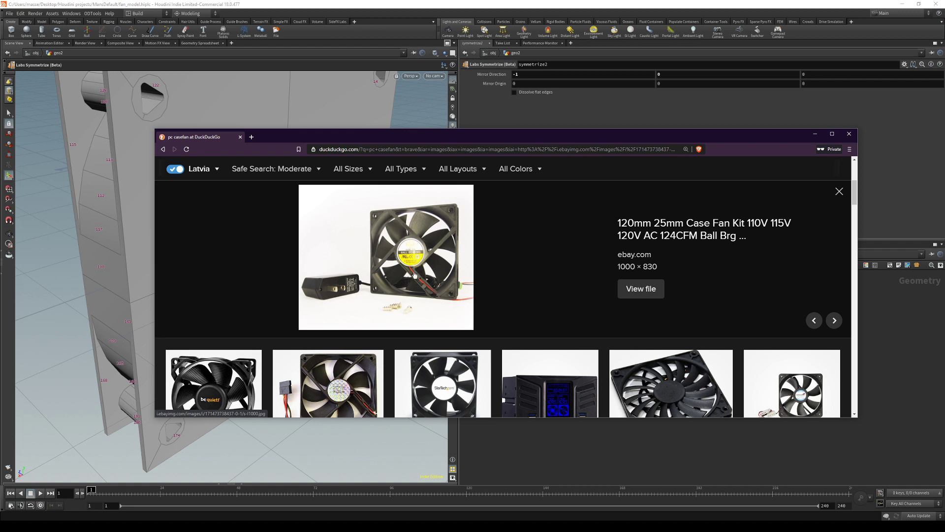
Switch from the browser's fan reference images back to Houdini and add a Tube node beside symmetrize2.
{"action": "key", "text": "alt+Tab"}
{"action": "left_click_drag", "start_coordinate": [282, 209], "coordinate": [314, 249], "text": "alt"}
{"action": "key", "text": "Tab"}
{"action": "type", "text": "tube"}
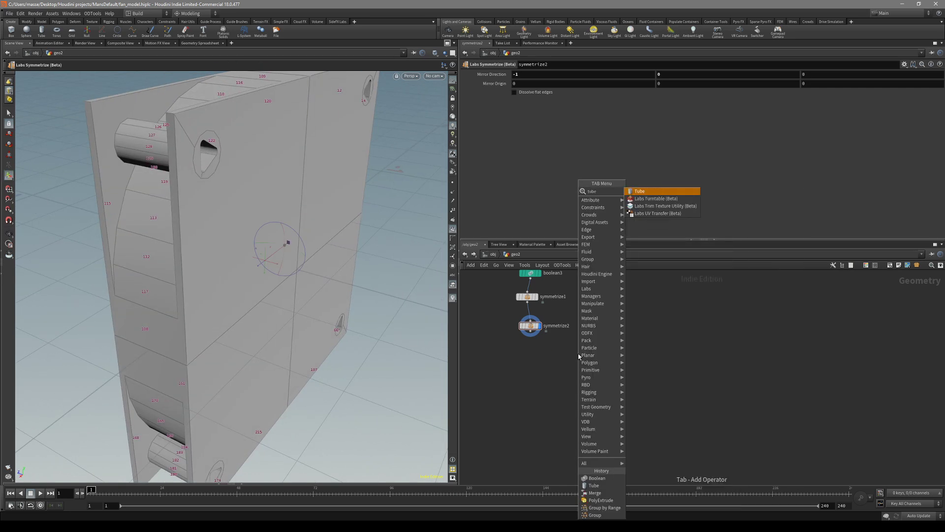
{"action": "key", "text": "Return"}
{"action": "left_click", "coordinate": [581, 353]}
Add a Boolean node that subtracts the new tube from symmetrize2's output, and display it.
{"action": "key", "text": "Tab"}
{"action": "type", "text": "bool"}
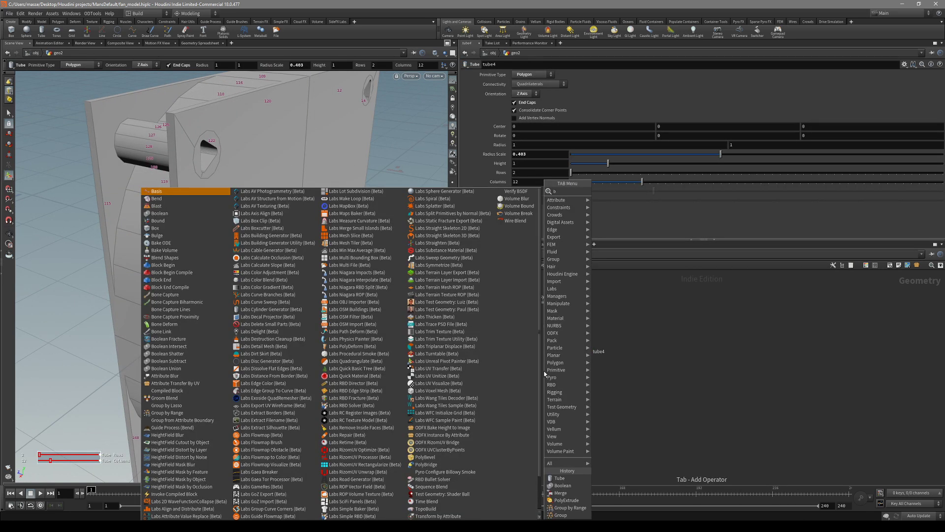
{"action": "key", "text": "Return"}
{"action": "left_click", "coordinate": [544, 373]}
{"action": "left_click_drag", "start_coordinate": [534, 335], "coordinate": [540, 413]}
{"action": "scroll", "coordinate": [344, 305], "scroll_direction": "down", "scroll_amount": 3}
{"action": "left_click_drag", "start_coordinate": [335, 295], "coordinate": [289, 295], "text": "alt"}
{"action": "left_click_drag", "start_coordinate": [282, 254], "coordinate": [302, 275], "text": "alt"}
{"action": "scroll", "coordinate": [602, 377], "scroll_direction": "up", "scroll_amount": 2}
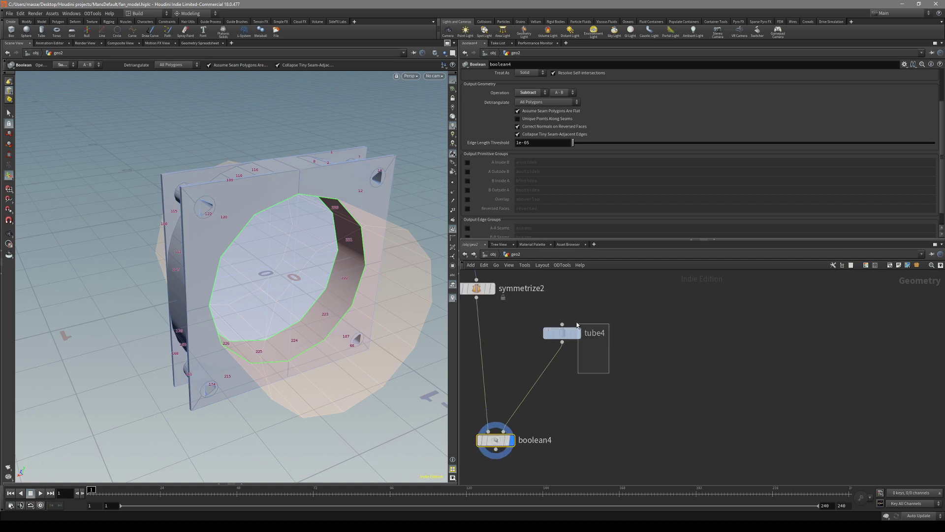
Display tube4 and boolean4 alternately to examine how the tube cuts through the fan frame.
{"action": "left_click", "coordinate": [562, 332]}
{"action": "key", "text": "r"}
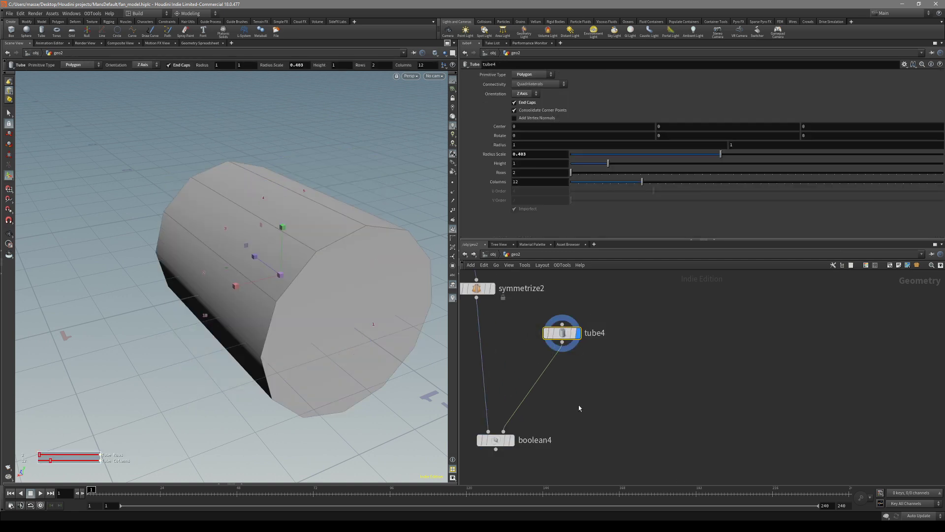
{"action": "left_click", "coordinate": [496, 441]}
{"action": "key", "text": "r"}
{"action": "left_click_drag", "start_coordinate": [399, 310], "coordinate": [416, 311], "text": "alt"}
{"action": "left_click_drag", "start_coordinate": [578, 340], "coordinate": [589, 346]}
{"action": "left_click", "coordinate": [496, 440]}
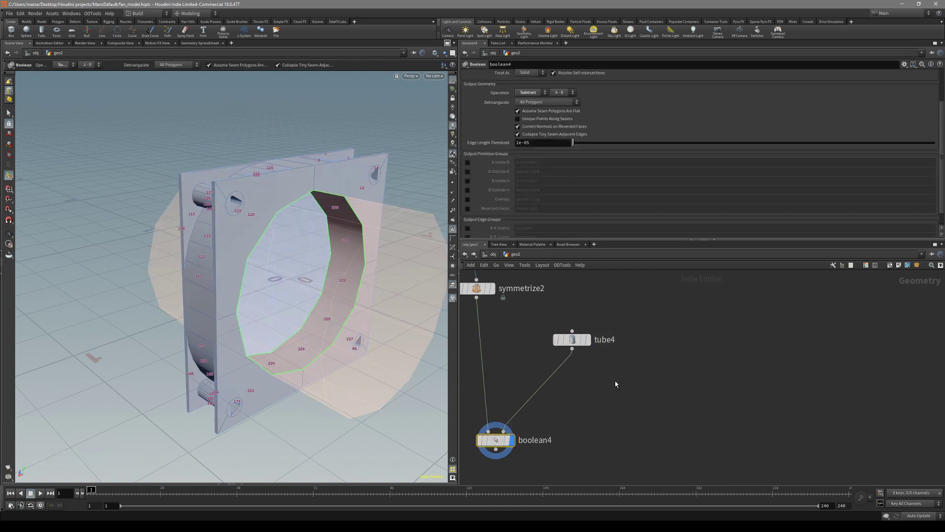
{"action": "left_click", "coordinate": [584, 339]}
{"action": "left_click", "coordinate": [496, 440]}
Find box1 in the network and copy its Z size parameter for referencing.
{"action": "scroll", "coordinate": [596, 378], "scroll_direction": "down", "scroll_amount": 5}
{"action": "scroll", "coordinate": [608, 455], "scroll_direction": "down", "scroll_amount": 3}
{"action": "middle_click_drag", "start_coordinate": [642, 340], "coordinate": [628, 417]}
{"action": "scroll", "coordinate": [616, 367], "scroll_direction": "up", "scroll_amount": 6}
{"action": "left_click_drag", "start_coordinate": [633, 334], "coordinate": [575, 350]}
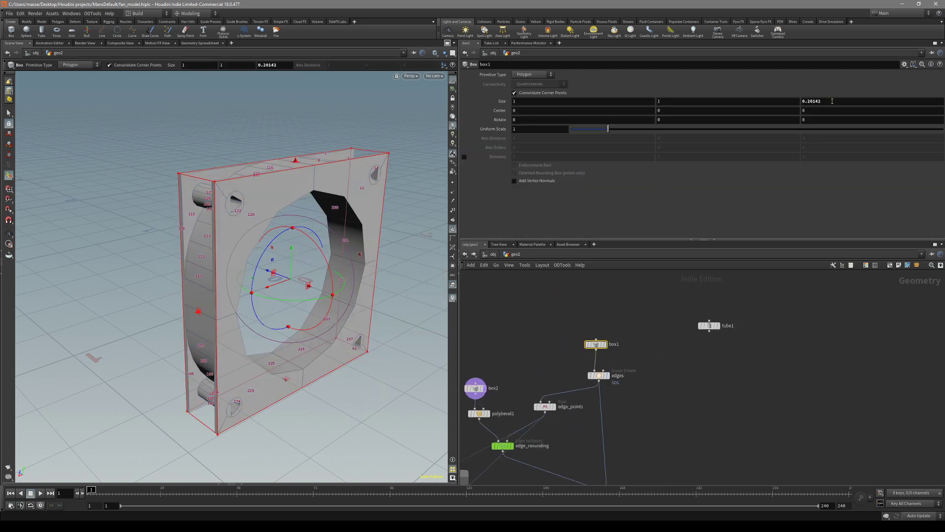
{"action": "scroll", "coordinate": [756, 314], "scroll_direction": "down", "scroll_amount": 5}
{"action": "middle_click_drag", "start_coordinate": [704, 443], "coordinate": [682, 327]}
{"action": "scroll", "coordinate": [662, 401], "scroll_direction": "up", "scroll_amount": 5}
Link tube4's height to box1's Z size with the expression ch("../box1/sizez").
{"action": "left_click", "coordinate": [621, 318]}
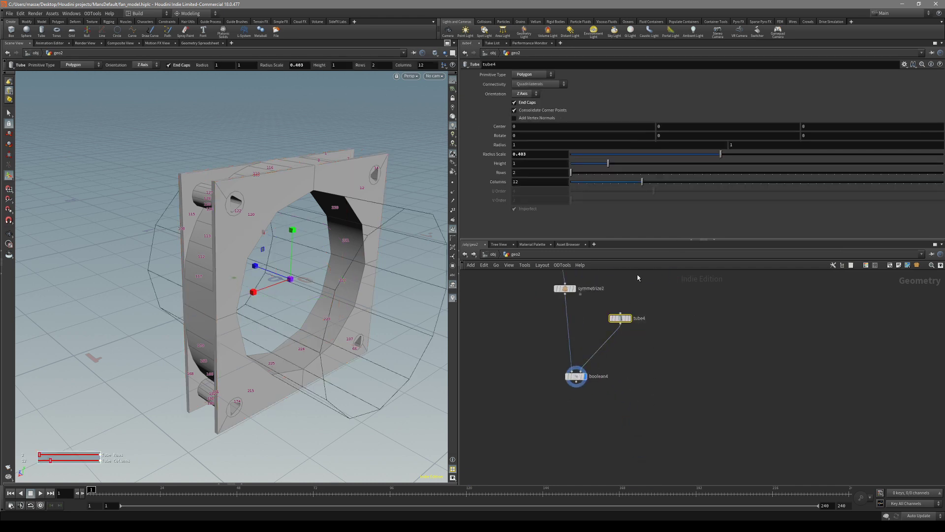
{"action": "mouse_move", "coordinate": [832, 127]}
{"action": "middle_mouse_down"}
{"action": "mouse_move", "coordinate": [848, 127]}
{"action": "mouse_move", "coordinate": [832, 130]}
{"action": "middle_mouse_up"}
{"action": "key", "text": "ctrl+z"}
{"action": "left_click_drag", "start_coordinate": [271, 284], "coordinate": [266, 275]}
{"action": "key", "text": "ctrl+z"}
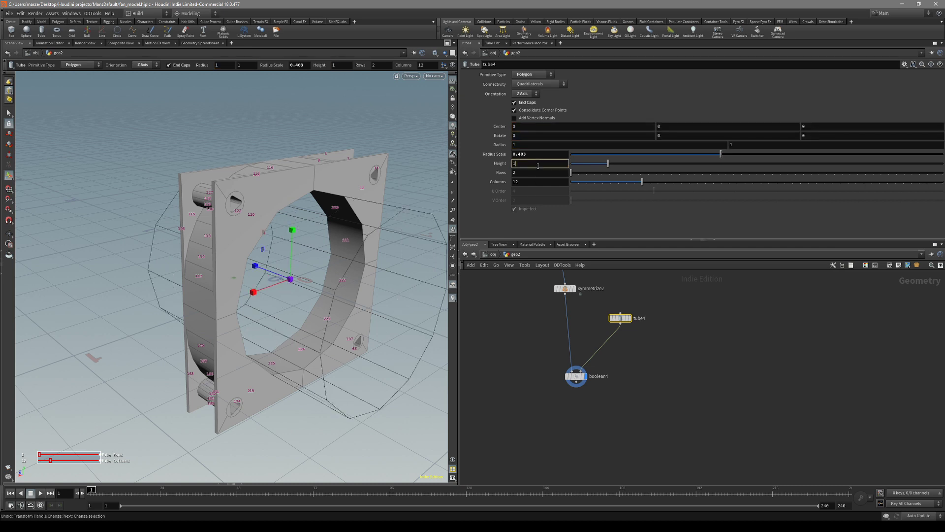
{"action": "left_click", "coordinate": [576, 376]}
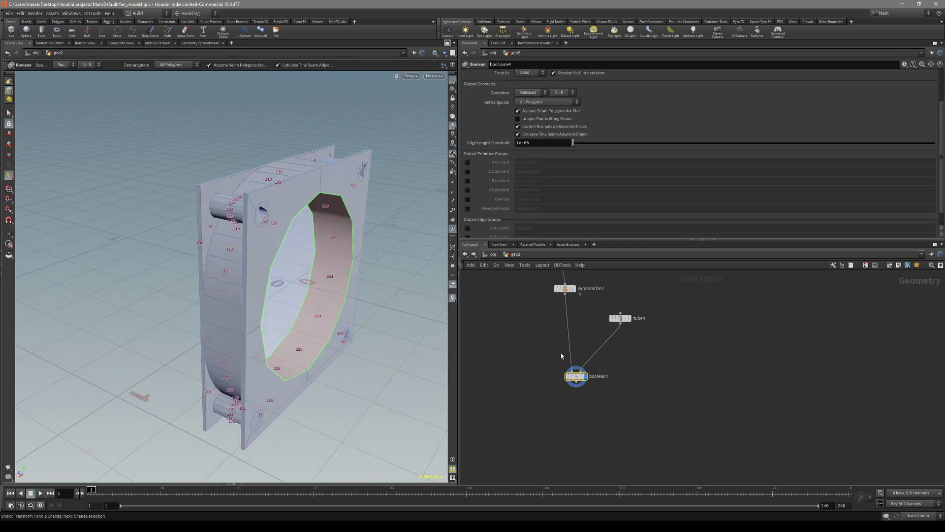
Increase tube4's columns to 26 for a rounder opening in the frame.
{"action": "left_click", "coordinate": [620, 318]}
{"action": "left_click_drag", "start_coordinate": [333, 279], "coordinate": [285, 262], "text": "alt"}
{"action": "left_click", "coordinate": [573, 374]}
{"action": "left_click_drag", "start_coordinate": [337, 320], "coordinate": [412, 347]}
{"action": "left_click", "coordinate": [620, 317]}
{"action": "left_click_drag", "start_coordinate": [682, 182], "coordinate": [753, 182]}
{"action": "left_click_drag", "start_coordinate": [295, 246], "coordinate": [276, 290], "text": "alt"}
{"action": "scroll", "coordinate": [641, 333], "scroll_direction": "up", "scroll_amount": 2}
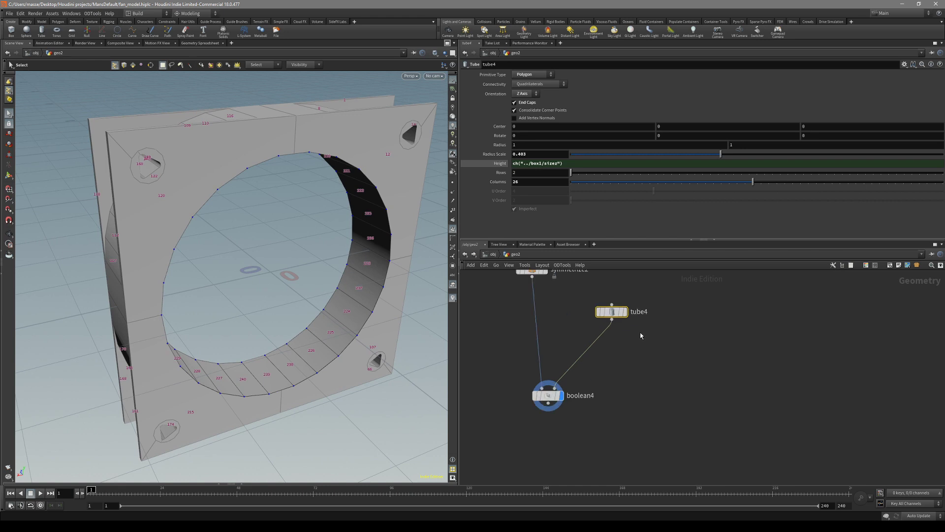
Spread out tube4 and boolean4 in the network and duplicate tube4 beside the original.
{"action": "left_click_drag", "start_coordinate": [622, 313], "coordinate": [656, 310]}
{"action": "left_click_drag", "start_coordinate": [556, 396], "coordinate": [547, 418]}
{"action": "left_click", "coordinate": [616, 395]}
{"action": "middle_click_drag", "start_coordinate": [677, 337], "coordinate": [639, 361]}
{"action": "left_click_drag", "start_coordinate": [621, 338], "coordinate": [683, 349], "text": "alt"}
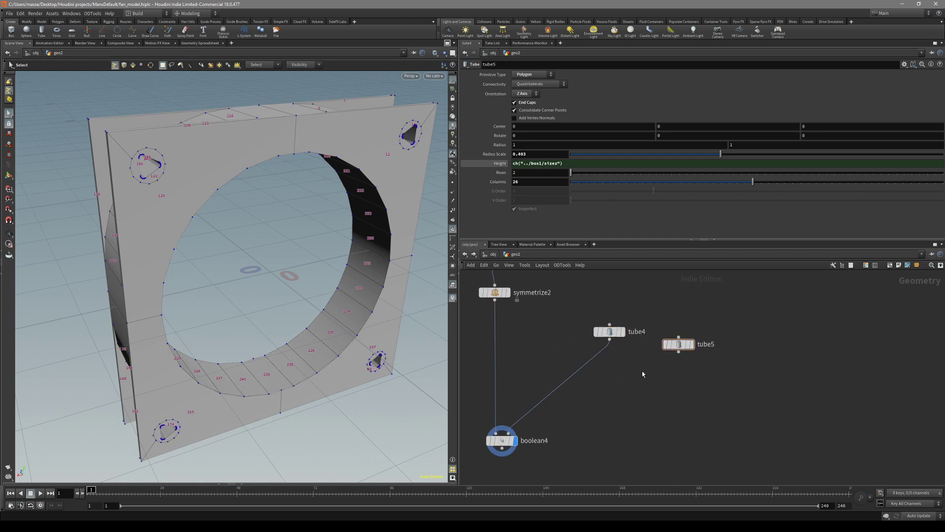
Add a Boolean node that subtracts tube5 from tube4, and display it.
{"action": "key", "text": "Tab"}
{"action": "type", "text": "boo"}
{"action": "key", "text": "Return"}
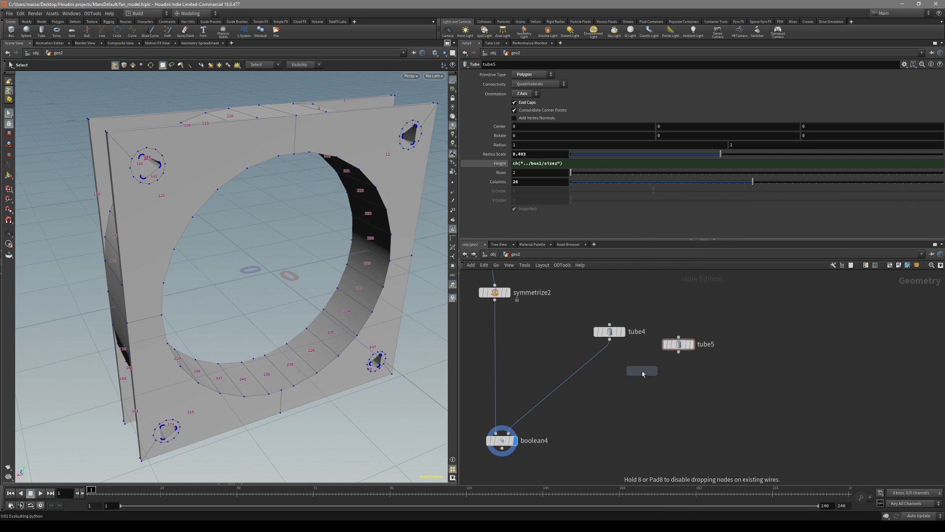
{"action": "left_click", "coordinate": [641, 373]}
{"action": "left_click_drag", "start_coordinate": [642, 373], "coordinate": [638, 393]}
{"action": "left_click", "coordinate": [609, 339]}
{"action": "left_click", "coordinate": [632, 382]}
{"action": "left_click", "coordinate": [679, 352]}
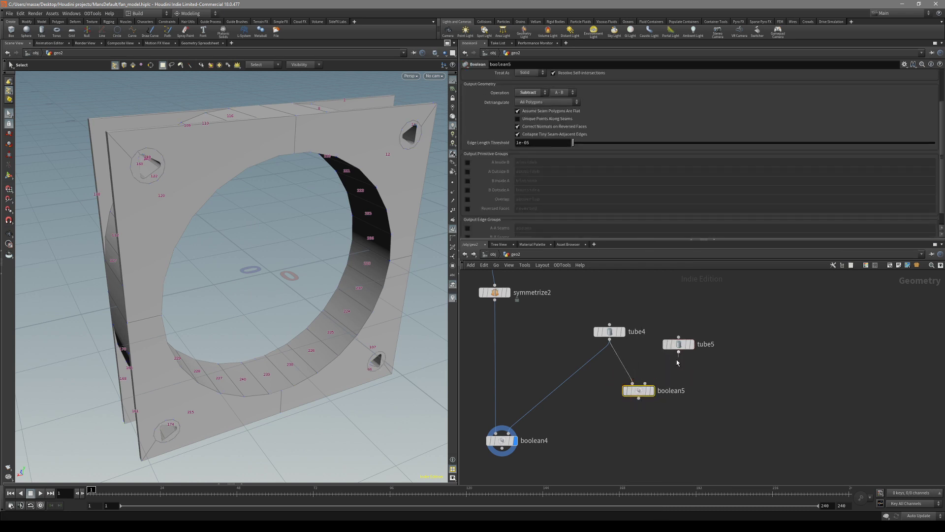
{"action": "key", "text": "r"}
{"action": "key", "text": "Return"}
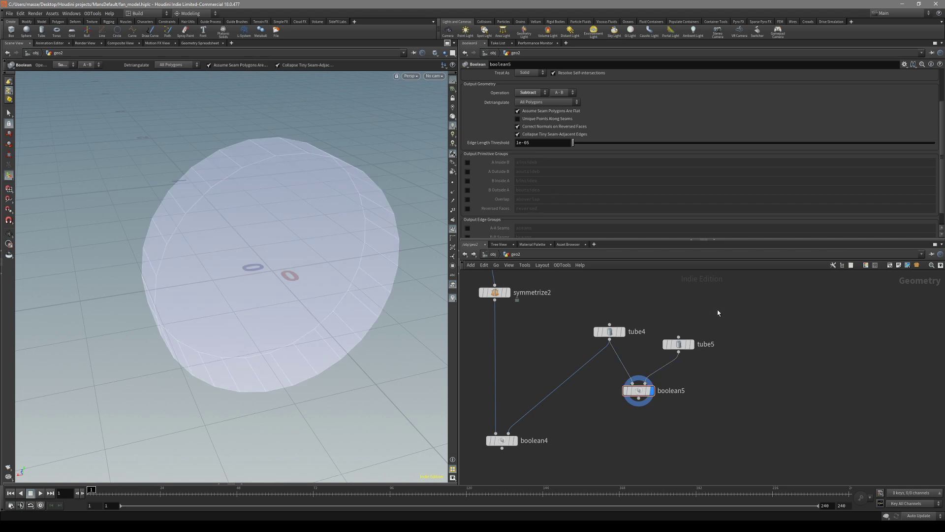
Set tube5's radius scale to 0.1042 and shift its center along Z to -0.167622.
{"action": "left_click", "coordinate": [678, 344]}
{"action": "left_click_drag", "start_coordinate": [235, 239], "coordinate": [269, 266]}
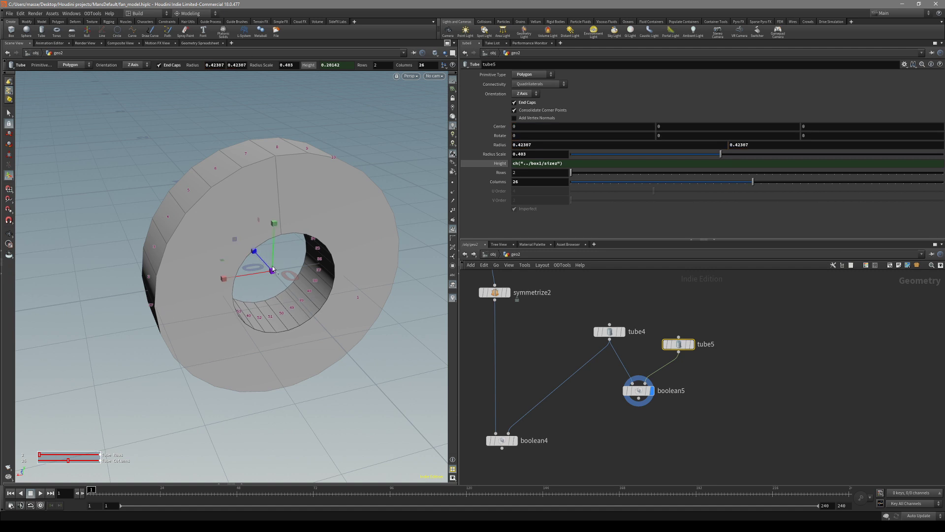
{"action": "key", "text": "ctrl+z"}
{"action": "left_click_drag", "start_coordinate": [721, 155], "coordinate": [629, 157]}
{"action": "left_click_drag", "start_coordinate": [290, 254], "coordinate": [320, 275], "text": "alt"}
{"action": "key", "text": "t"}
{"action": "left_click_drag", "start_coordinate": [627, 157], "coordinate": [610, 160]}
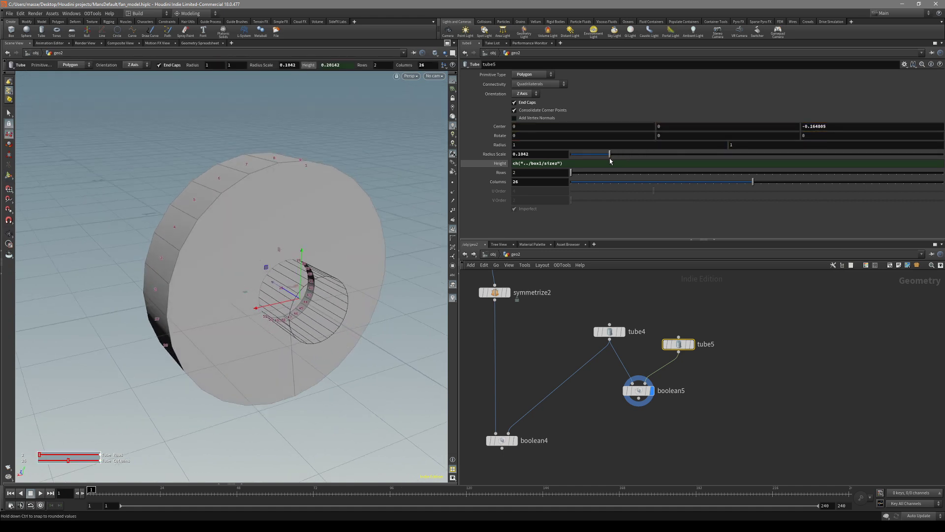
{"action": "mouse_move", "coordinate": [303, 287]}
{"action": "left_mouse_down"}
{"action": "mouse_move", "coordinate": [292, 297]}
{"action": "mouse_move", "coordinate": [276, 287]}
{"action": "mouse_move", "coordinate": [301, 287]}
{"action": "left_mouse_up"}
Replace tube4 with boolean5 as boolean4's second input and display boolean4 to check the fan opening and hub.
{"action": "middle_click_drag", "start_coordinate": [644, 427], "coordinate": [701, 361]}
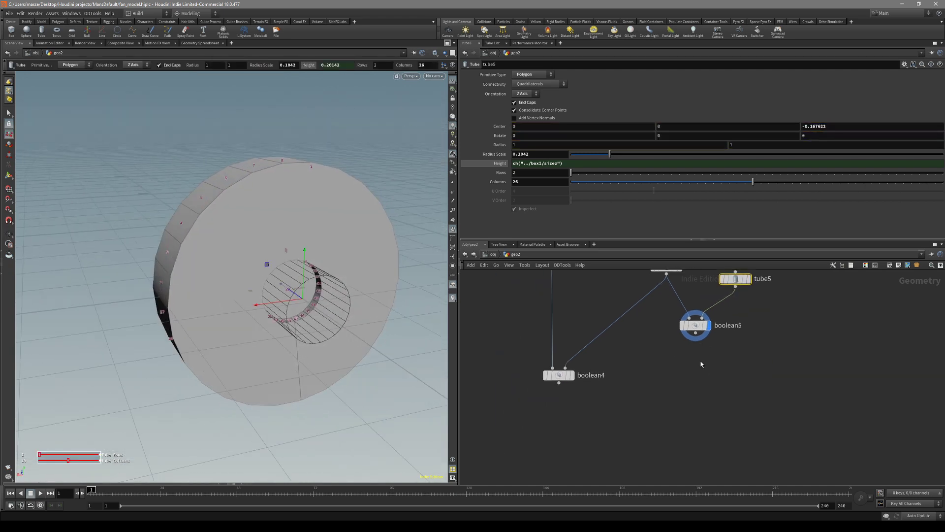
{"action": "left_click_drag", "start_coordinate": [572, 382], "coordinate": [581, 408]}
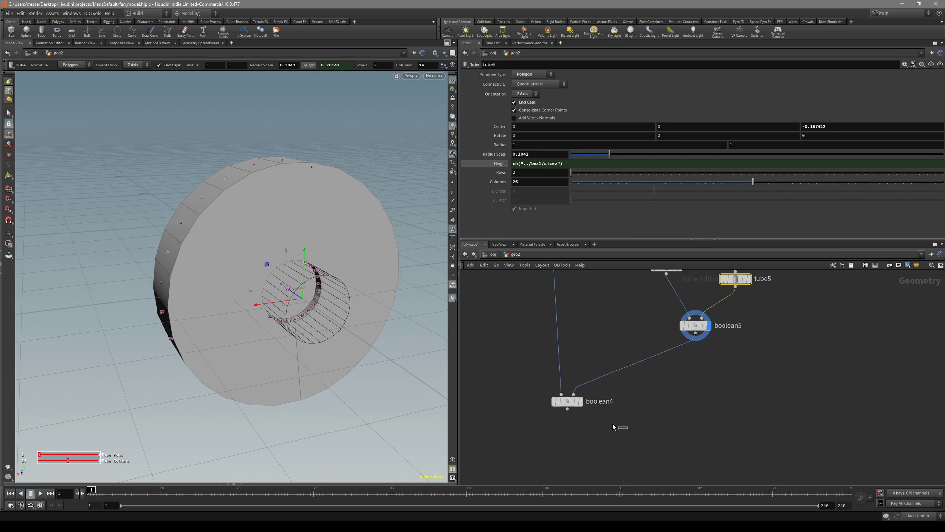
{"action": "left_click", "coordinate": [566, 400]}
{"action": "left_click", "coordinate": [580, 401]}
{"action": "left_click_drag", "start_coordinate": [340, 265], "coordinate": [264, 329]}
{"action": "scroll", "coordinate": [265, 320], "scroll_direction": "up", "scroll_amount": 3}
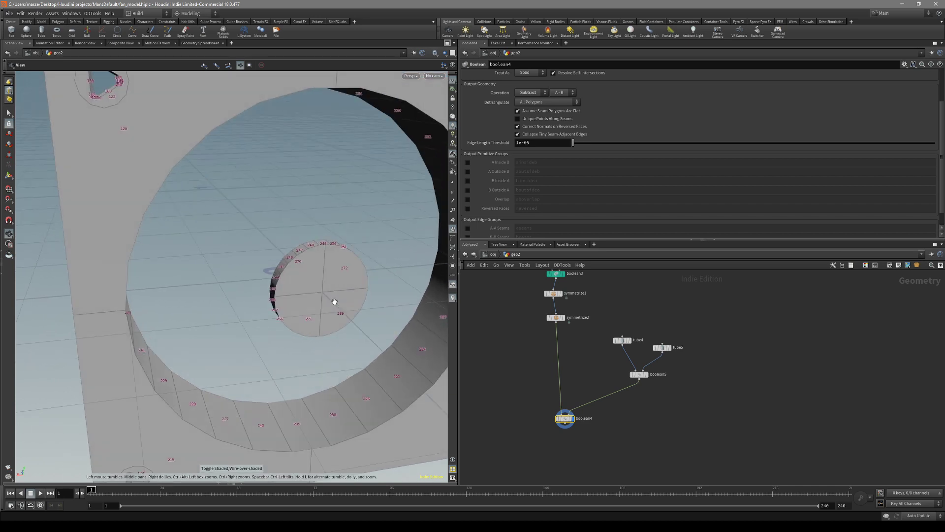
Inspect the cross edges on the hub's cap and insert a Labs Dissolve Flat Edges node between symmetrize2 and boolean4.
{"action": "key", "text": "s"}
{"action": "scroll", "coordinate": [586, 345], "scroll_direction": "up", "scroll_amount": 2}
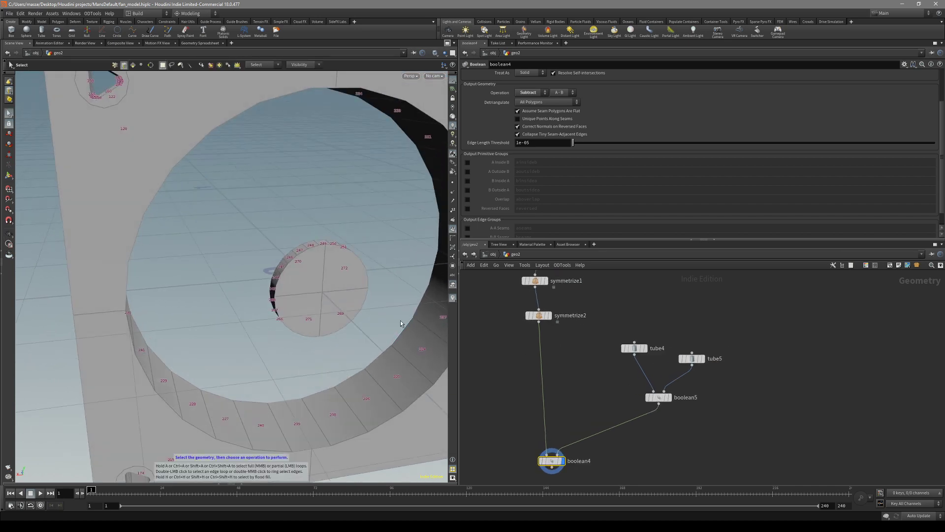
{"action": "scroll", "coordinate": [322, 294], "scroll_direction": "up", "scroll_amount": 5}
{"action": "key", "text": "3"}
{"action": "left_click_drag", "start_coordinate": [328, 283], "coordinate": [298, 304]}
{"action": "middle_click_drag", "start_coordinate": [562, 352], "coordinate": [563, 340]}
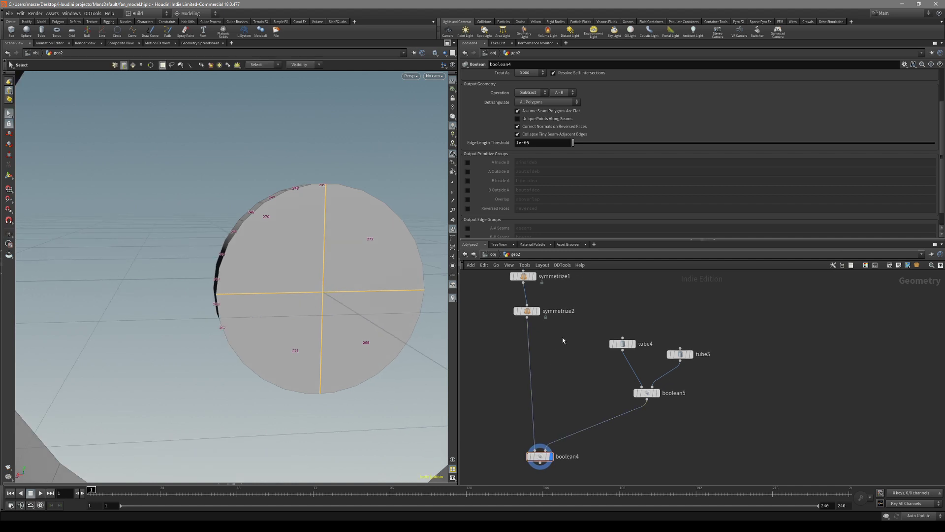
{"action": "key", "text": "Tab"}
{"action": "type", "text": "fla"}
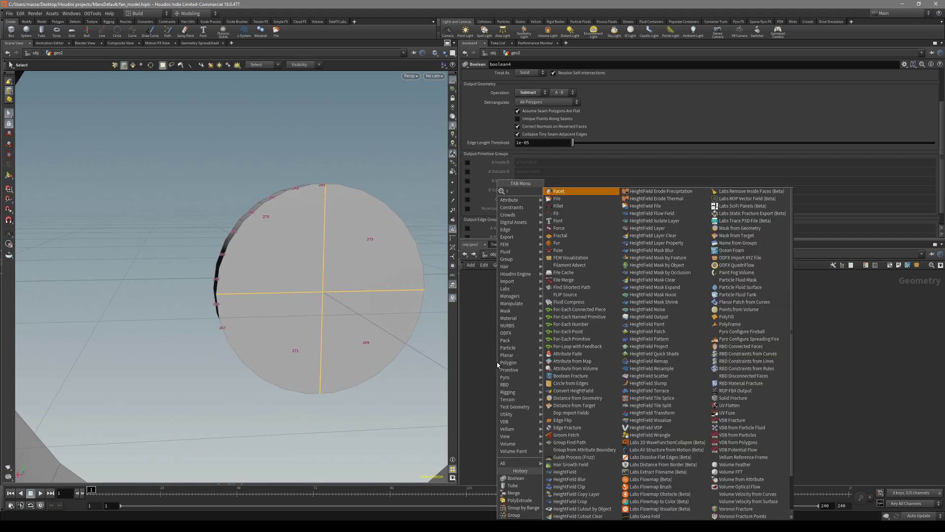
{"action": "type", "text": "t"}
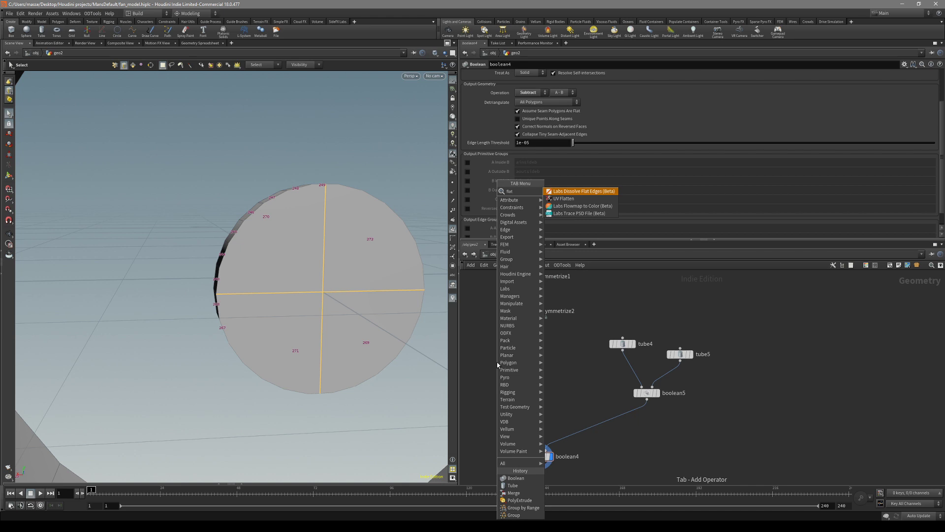
{"action": "left_click", "coordinate": [595, 191]}
{"action": "left_click", "coordinate": [549, 364]}
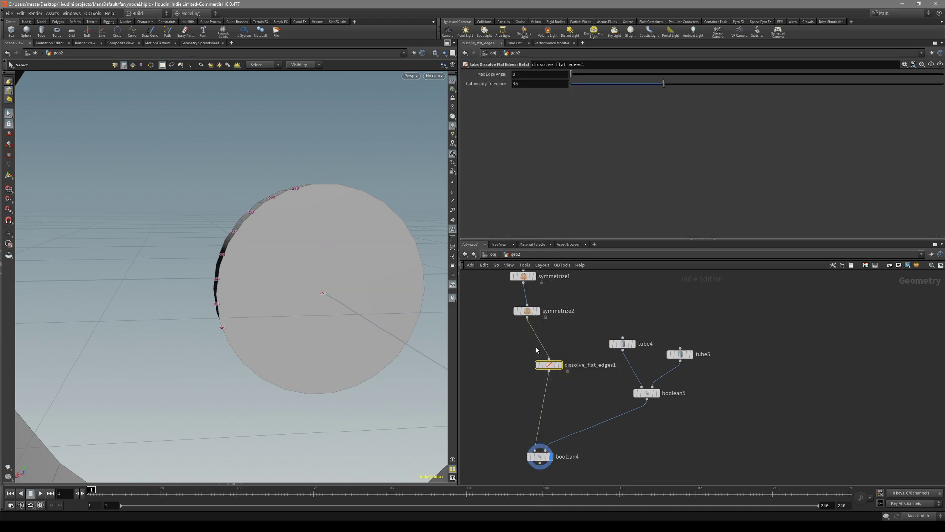
Display dissolve_flat_edges1 and compare the frame's flat faces with the node bypassed and active.
{"action": "left_click", "coordinate": [558, 365]}
{"action": "scroll", "coordinate": [344, 231], "scroll_direction": "down", "scroll_amount": 5}
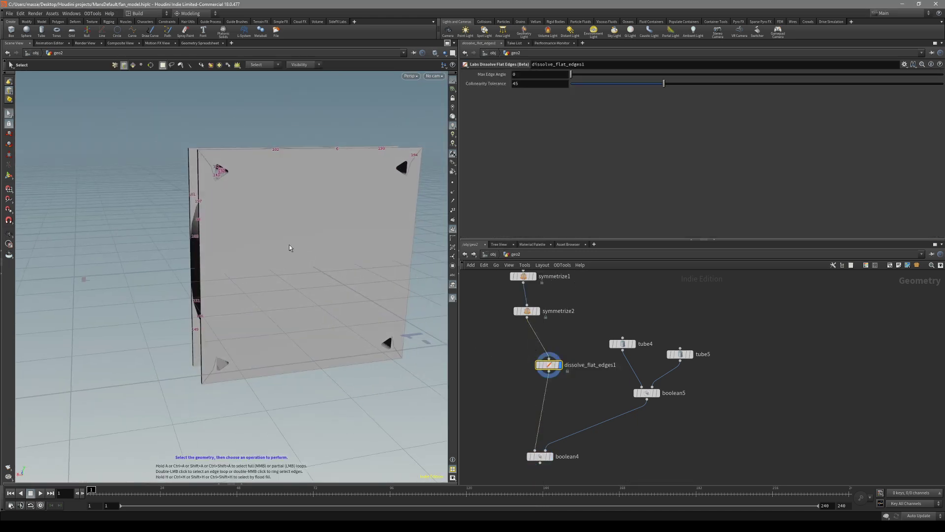
{"action": "scroll", "coordinate": [349, 241], "scroll_direction": "up", "scroll_amount": 3}
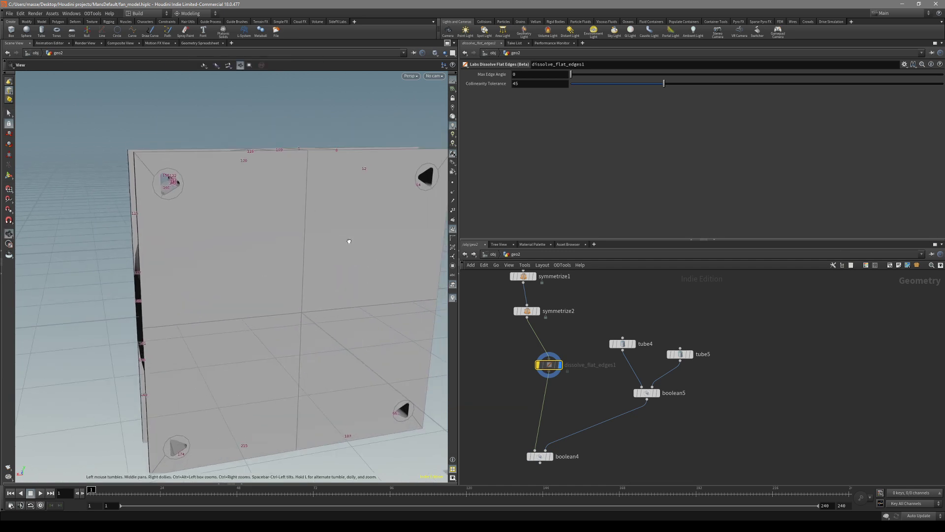
{"action": "left_click_drag", "start_coordinate": [349, 241], "coordinate": [380, 244]}
{"action": "left_click_drag", "start_coordinate": [549, 365], "coordinate": [532, 366]}
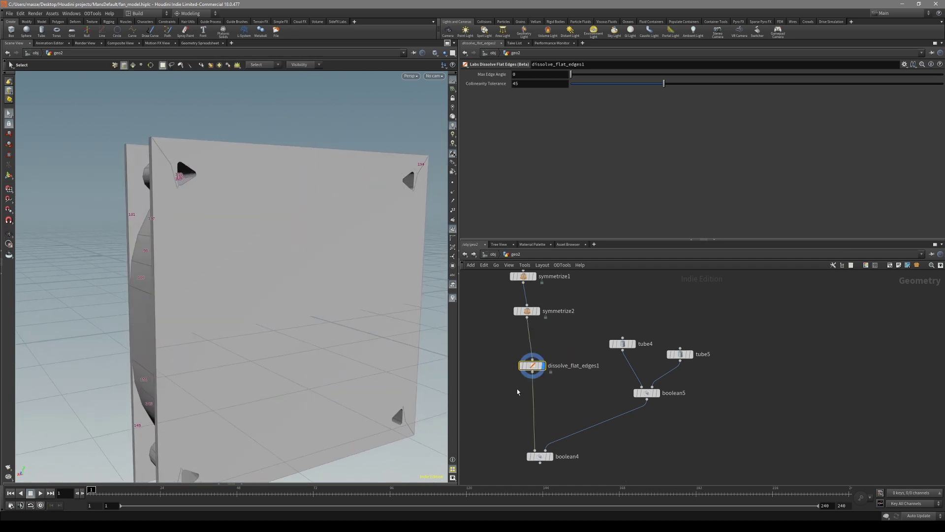
{"action": "left_click_drag", "start_coordinate": [345, 315], "coordinate": [386, 257]}
{"action": "scroll", "coordinate": [138, 167], "scroll_direction": "up", "scroll_amount": 3}
{"action": "key", "text": "Escape"}
{"action": "key", "text": "q"}
{"action": "key", "text": "q"}
{"action": "middle_click_drag", "start_coordinate": [573, 377], "coordinate": [564, 327]}
{"action": "key", "text": "q"}
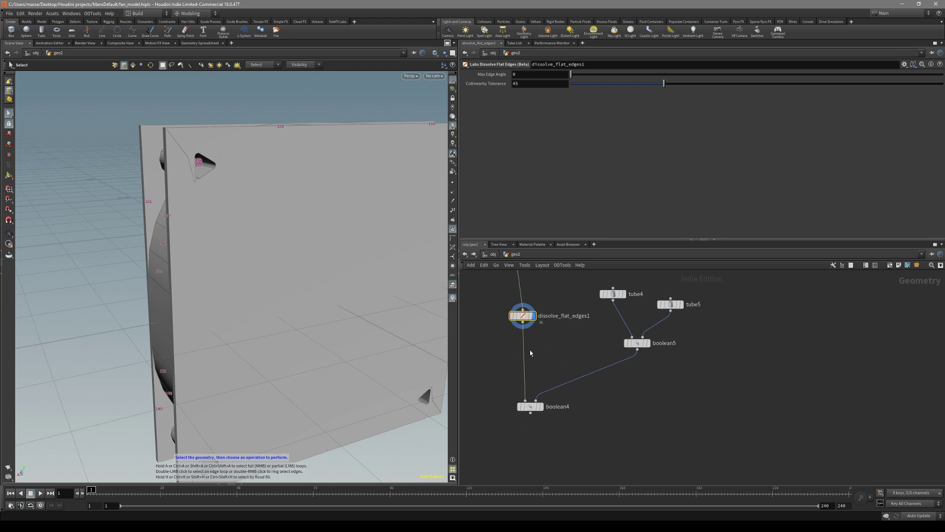
Display boolean4 and compare the hub's cap with dissolve_flat_edges1 active and bypassed, using primitive selection.
{"action": "left_click", "coordinate": [531, 406]}
{"action": "left_click", "coordinate": [541, 406]}
{"action": "scroll", "coordinate": [397, 334], "scroll_direction": "up", "scroll_amount": 6}
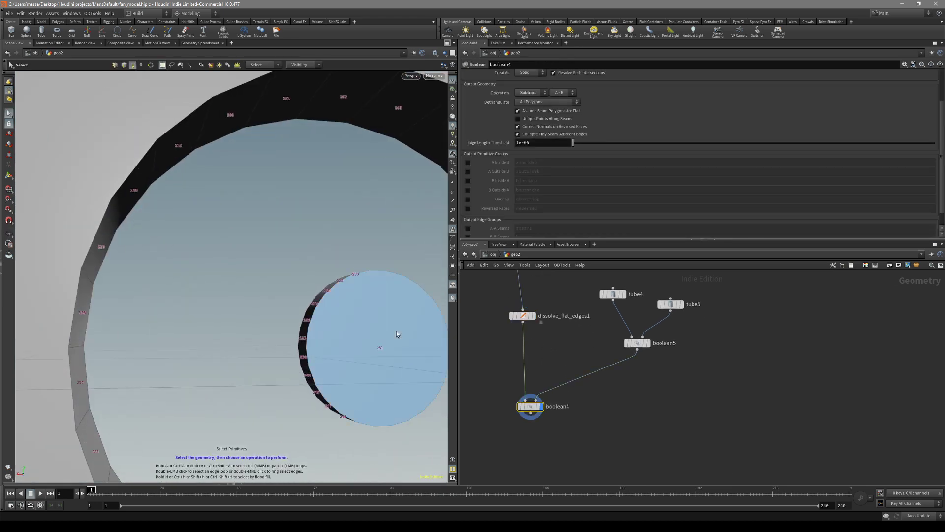
{"action": "left_click_drag", "start_coordinate": [397, 331], "coordinate": [537, 344], "text": "alt"}
{"action": "left_click_drag", "start_coordinate": [379, 321], "coordinate": [384, 338], "text": "alt"}
{"action": "left_click", "coordinate": [384, 341]}
{"action": "left_click", "coordinate": [524, 316]}
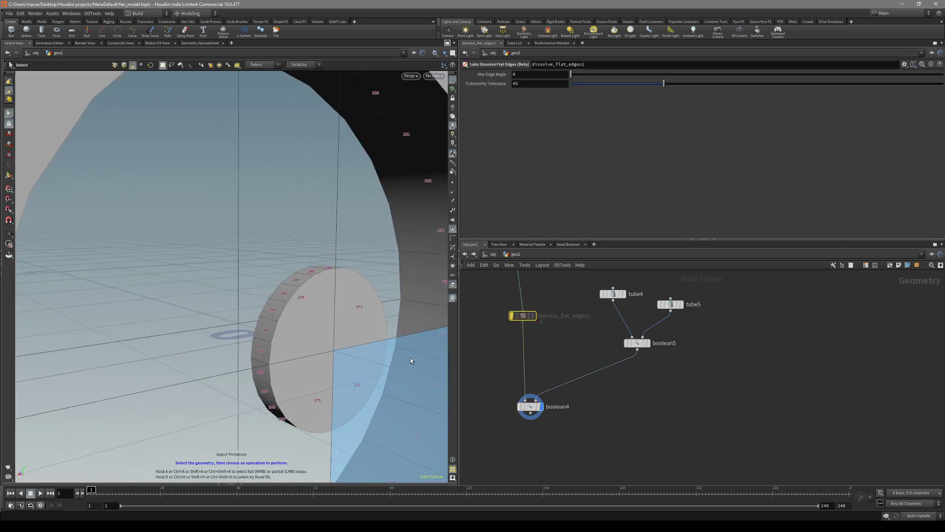
{"action": "left_click", "coordinate": [411, 358]}
{"action": "left_click", "coordinate": [344, 378]}
{"action": "double_click", "coordinate": [312, 380]}
{"action": "left_click_drag", "start_coordinate": [316, 323], "coordinate": [419, 285], "text": "alt"}
{"action": "left_click", "coordinate": [523, 315]}
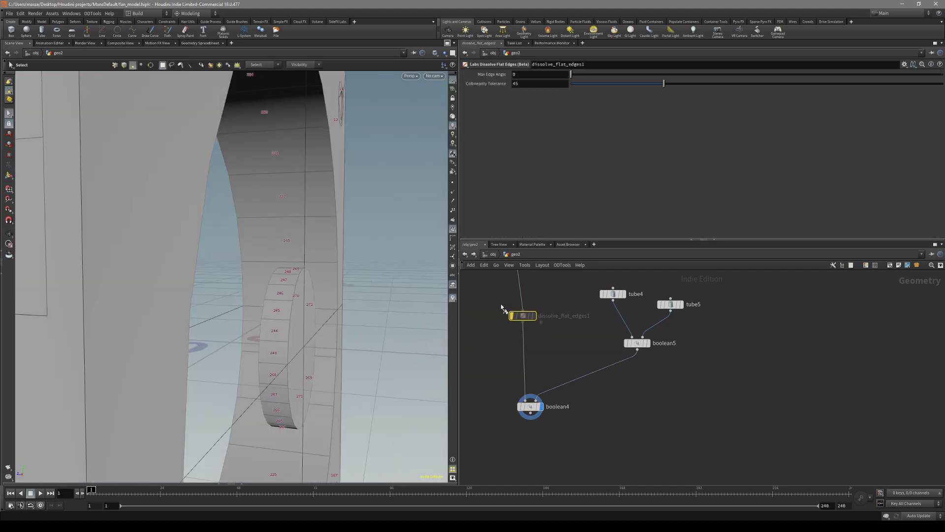
Examine the hub's rim and cap primitives on boolean4 by isolating the view on them and selecting individual rim faces.
{"action": "left_click", "coordinate": [530, 406]}
{"action": "left_click_drag", "start_coordinate": [315, 296], "coordinate": [322, 254], "text": "alt"}
{"action": "double_click", "coordinate": [327, 306]}
{"action": "key", "text": "s"}
{"action": "left_click", "coordinate": [303, 267]}
{"action": "left_click_drag", "start_coordinate": [303, 267], "coordinate": [404, 263], "text": "alt"}
{"action": "left_click", "coordinate": [247, 284]}
{"action": "left_click", "coordinate": [268, 251]}
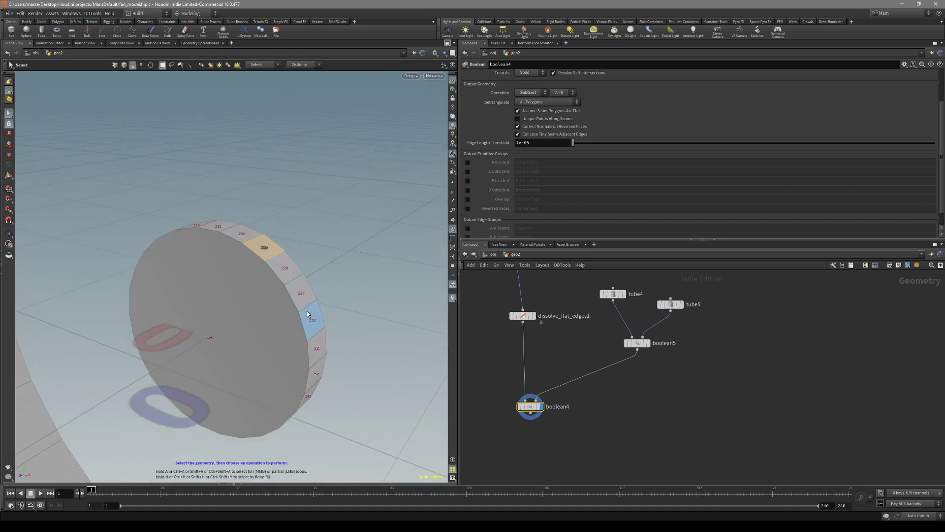
{"action": "left_click", "coordinate": [302, 297]}
{"action": "left_click_drag", "start_coordinate": [291, 318], "coordinate": [376, 344], "text": "alt"}
Add a Group by Range node fed by boolean4 and display it with its primitive group highlighted.
{"action": "key", "text": "Tab"}
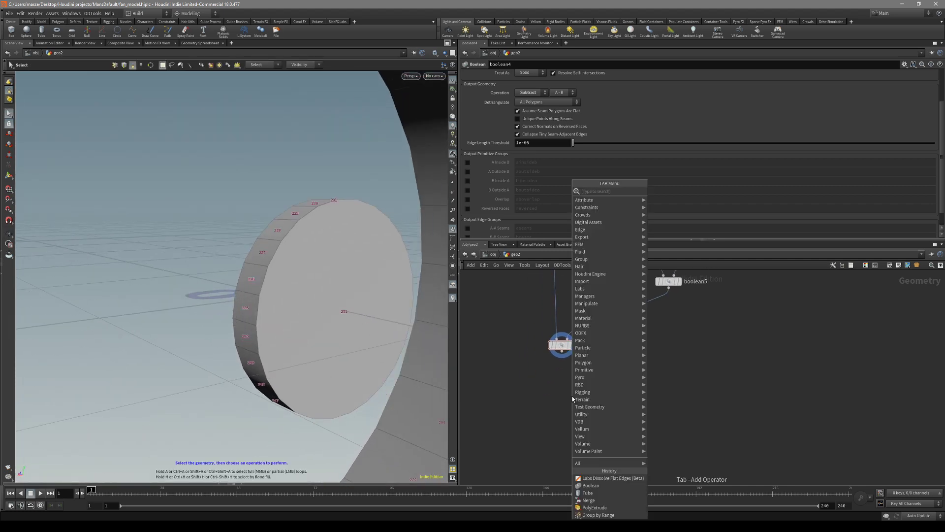
{"action": "type", "text": "range"}
{"action": "key", "text": "Return"}
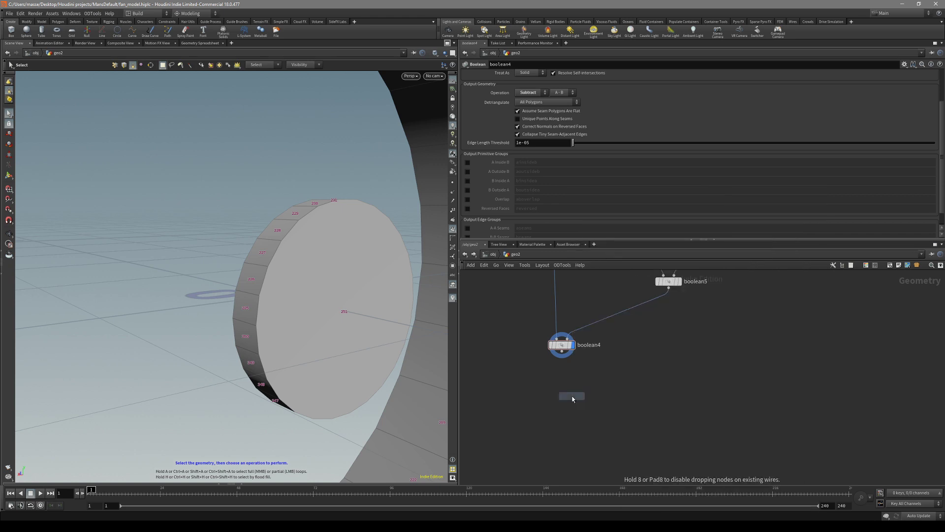
{"action": "left_click", "coordinate": [594, 408]}
{"action": "left_click_drag", "start_coordinate": [562, 351], "coordinate": [593, 400]}
{"action": "left_click", "coordinate": [605, 407]}
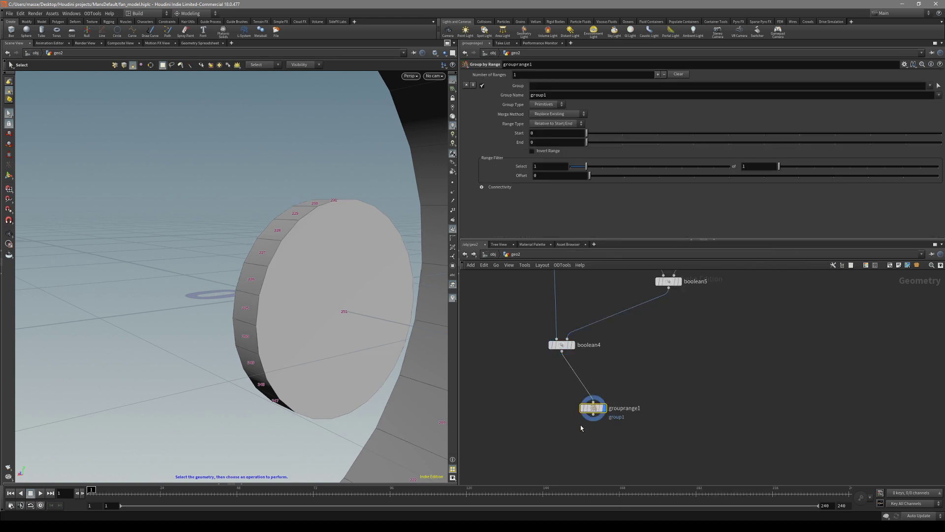
{"action": "left_click_drag", "start_coordinate": [349, 279], "coordinate": [318, 277]}
{"action": "key", "text": "Return"}
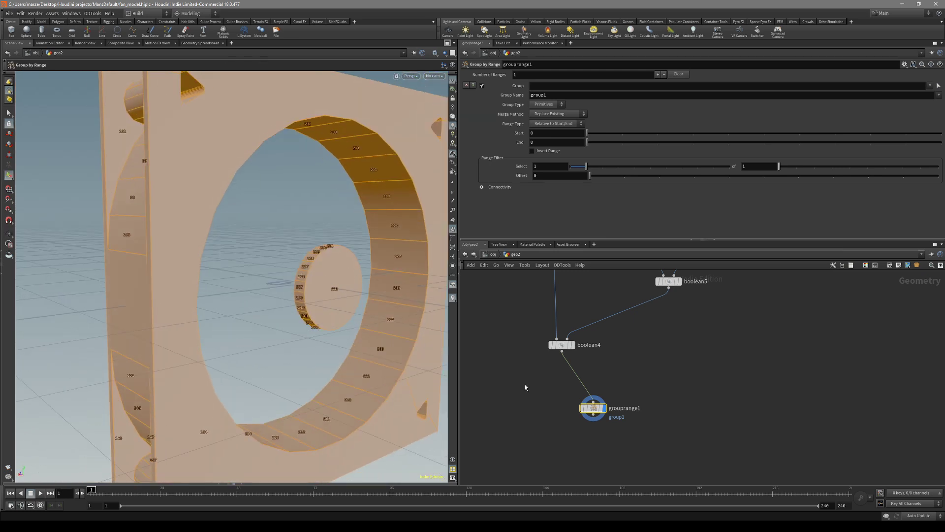
Insert a Connectivity node set to Primitive between boolean4 and grouprange1, display it and save the scene.
{"action": "left_click_drag", "start_coordinate": [592, 419], "coordinate": [576, 439]}
{"action": "key", "text": "Tab"}
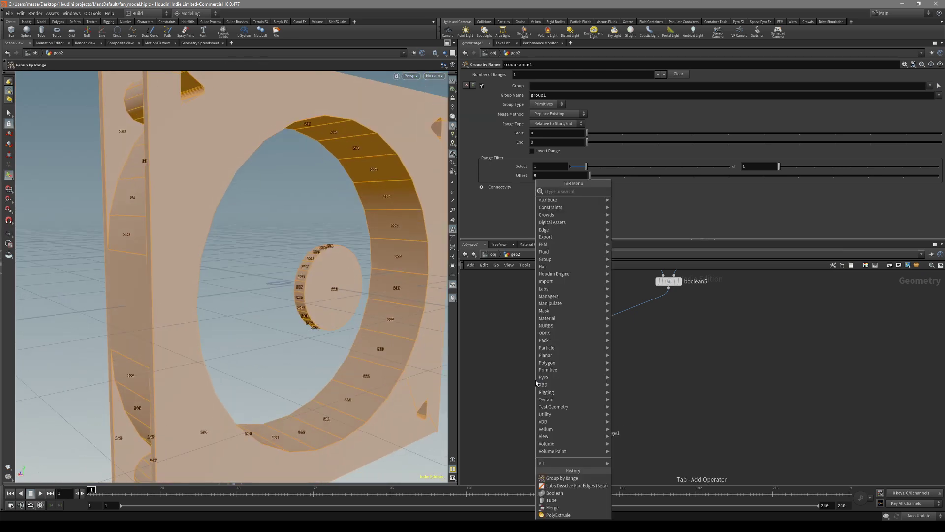
{"action": "key", "text": "Return"}
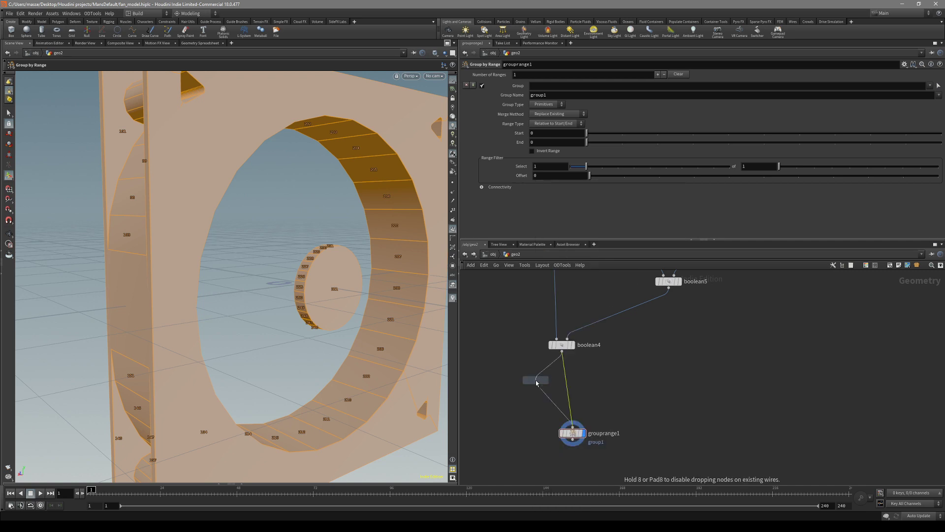
{"action": "left_click", "coordinate": [536, 383]}
{"action": "key", "text": "r"}
{"action": "left_click_drag", "start_coordinate": [296, 236], "coordinate": [336, 273]}
{"action": "key", "text": "ctrl+s"}
{"action": "middle_click_drag", "start_coordinate": [399, 266], "coordinate": [389, 276], "text": "alt"}
{"action": "key", "text": "s"}
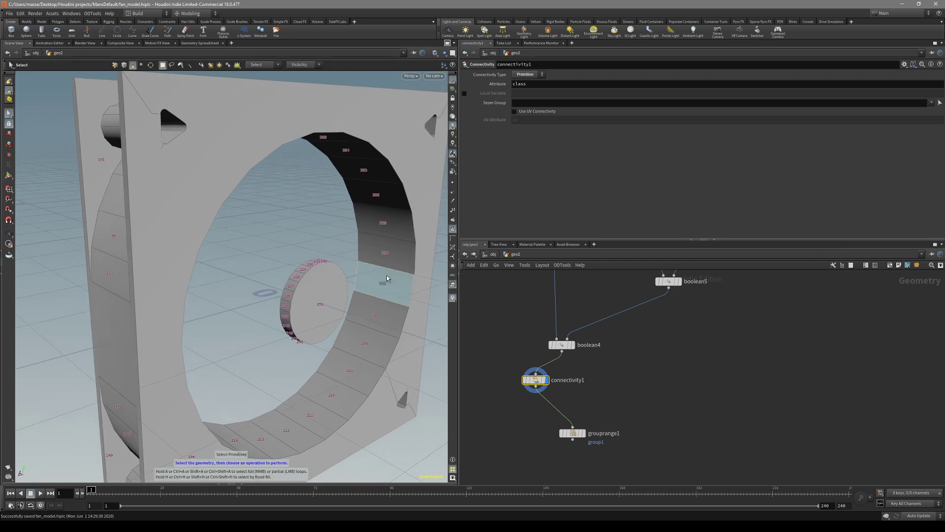
Check the frame and hub as separate connected pieces by selecting them and highlighting the class attribute values in the viewport group list.
{"action": "double_click", "coordinate": [387, 276]}
{"action": "left_click", "coordinate": [330, 253]}
{"action": "left_click", "coordinate": [321, 279]}
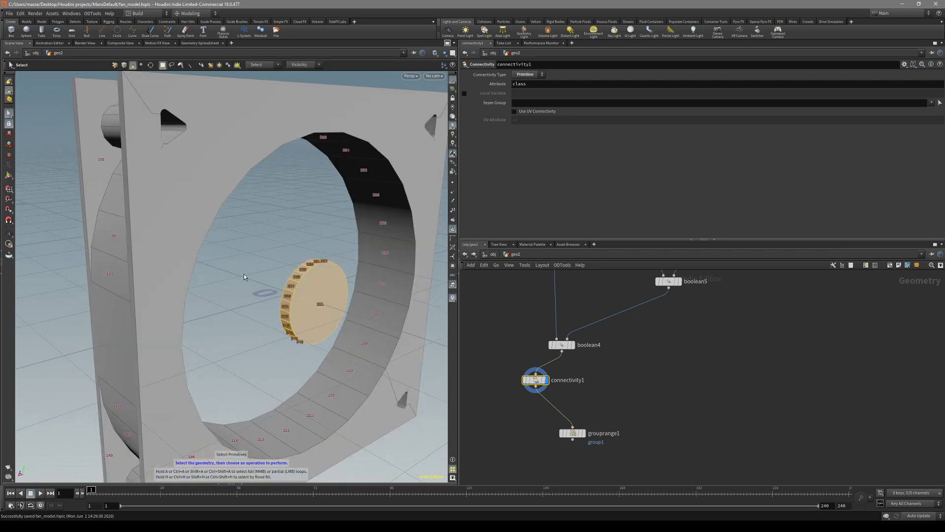
{"action": "double_click", "coordinate": [181, 248]}
{"action": "left_click", "coordinate": [309, 319]}
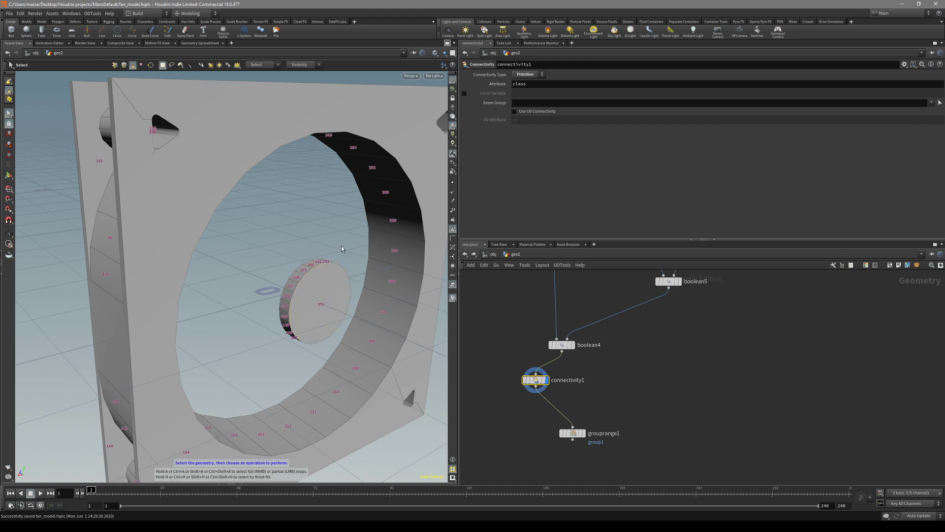
{"action": "left_click_drag", "start_coordinate": [593, 371], "coordinate": [522, 403]}
{"action": "key", "text": "Return"}
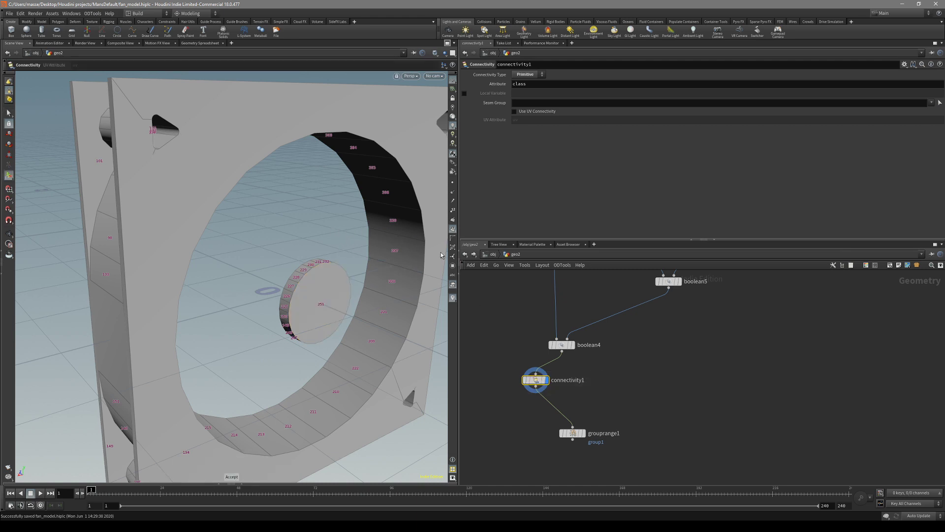
{"action": "left_click", "coordinate": [453, 268]}
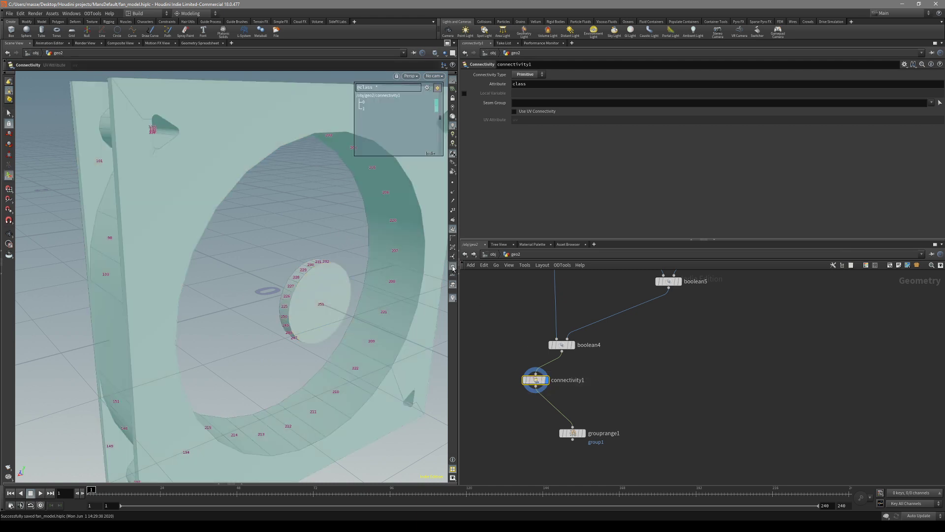
{"action": "left_click", "coordinate": [426, 88]}
{"action": "mouse_move", "coordinate": [444, 222]}
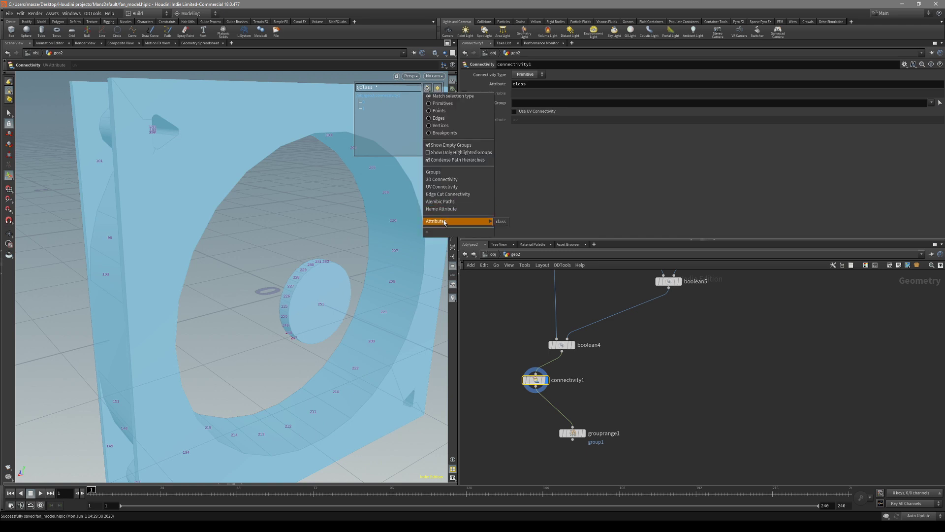
{"action": "left_click", "coordinate": [353, 203]}
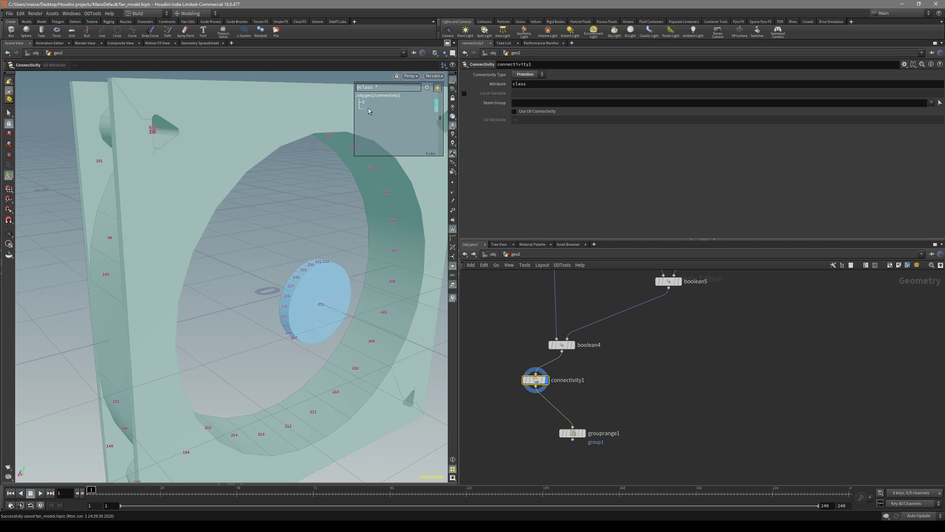
{"action": "left_click", "coordinate": [572, 432]}
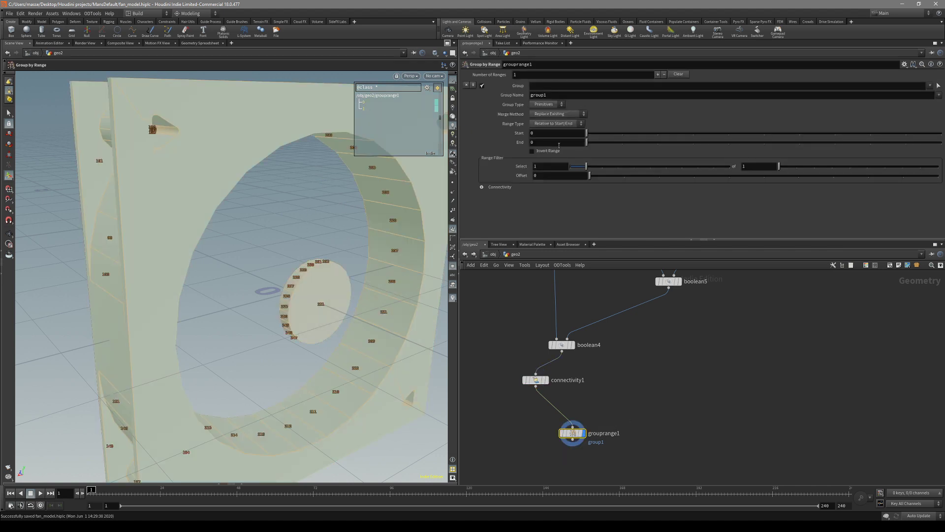
{"action": "left_click", "coordinate": [545, 86]}
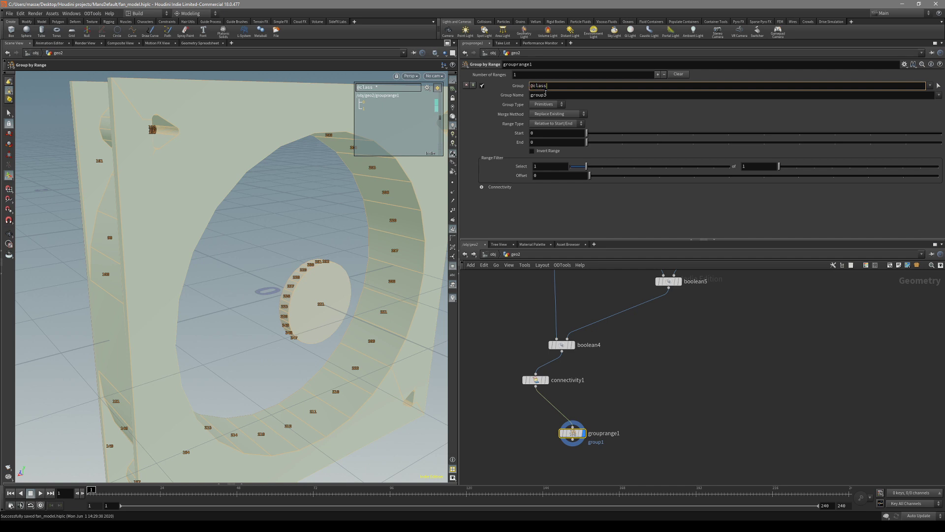
{"action": "type", "text": "@class=1"}
{"action": "key", "text": "Return"}
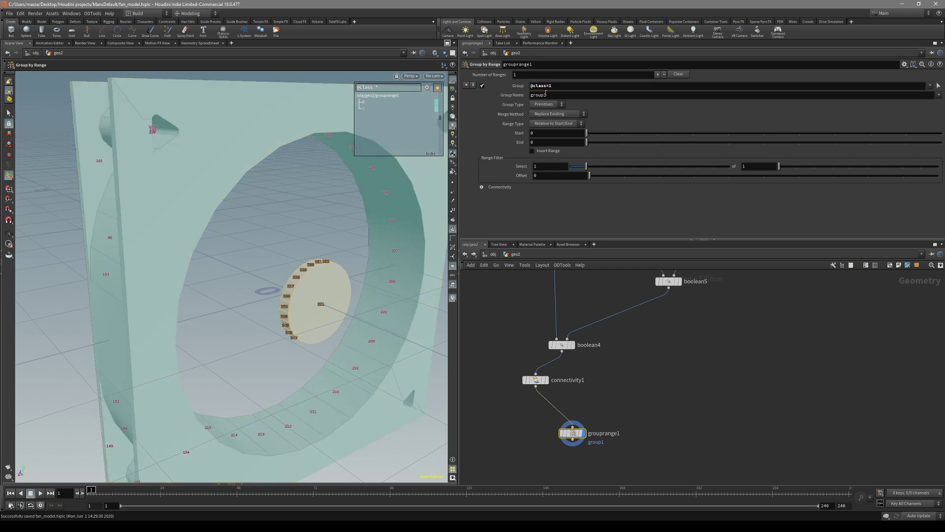
Set grouprange1's Start and End to 1 so the group holds only the hub's rim faces.
{"action": "left_click_drag", "start_coordinate": [323, 291], "coordinate": [542, 344], "text": "alt"}
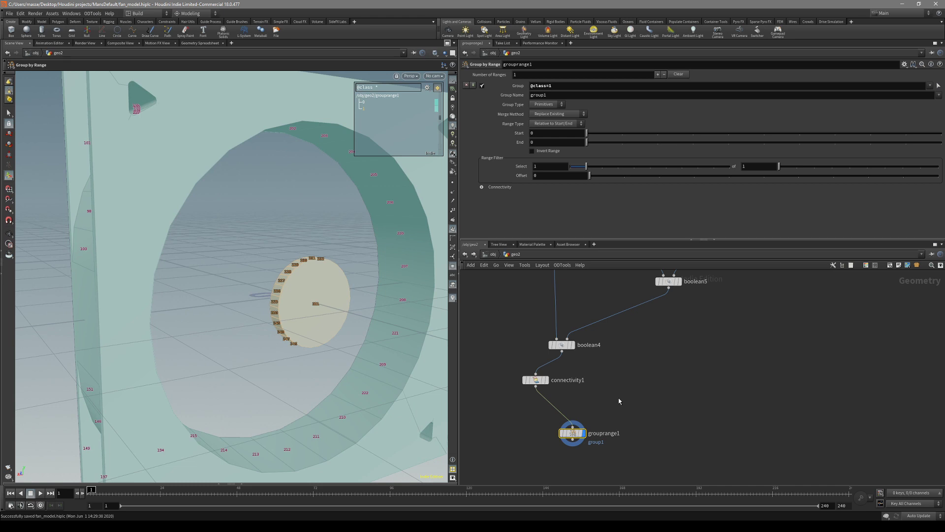
{"action": "left_click_drag", "start_coordinate": [374, 226], "coordinate": [257, 246]}
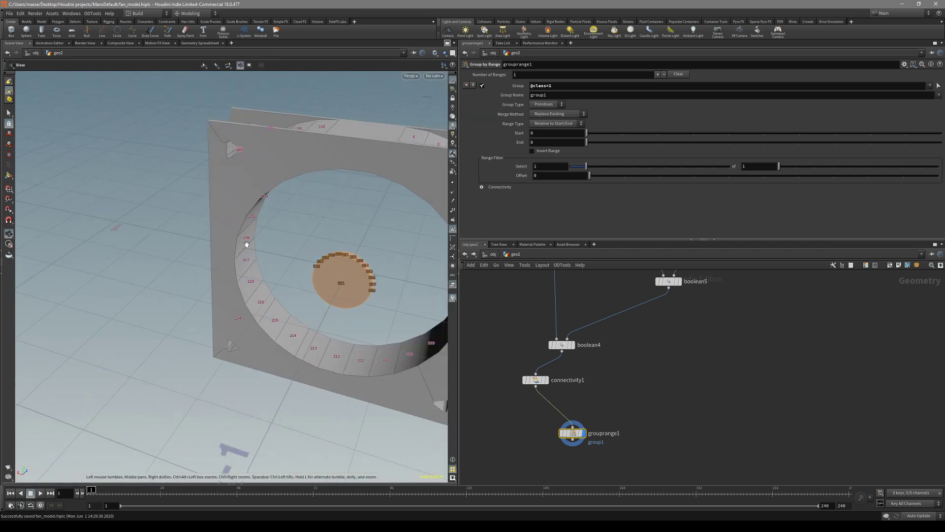
{"action": "mouse_move", "coordinate": [341, 262]}
{"action": "left_mouse_down"}
{"action": "mouse_move", "coordinate": [207, 262]}
{"action": "mouse_move", "coordinate": [354, 266]}
{"action": "left_mouse_up"}
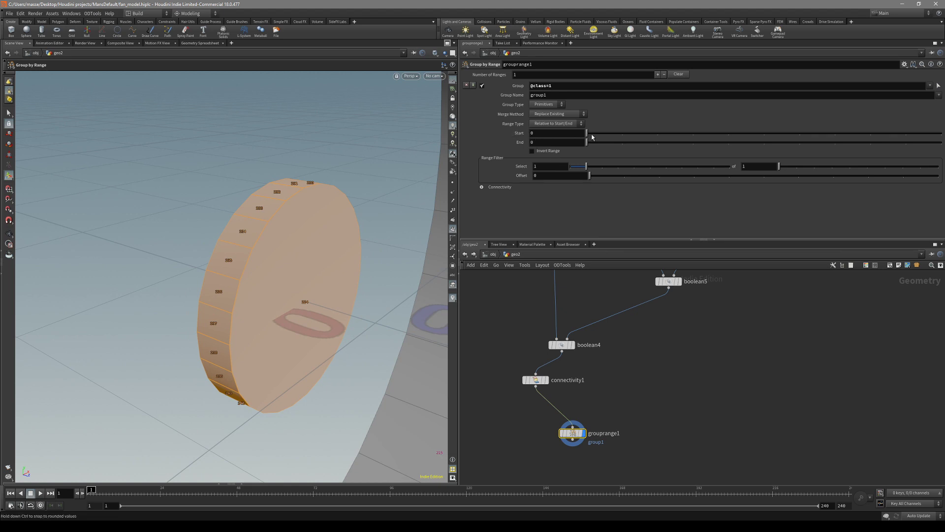
{"action": "left_click_drag", "start_coordinate": [296, 250], "coordinate": [404, 227]}
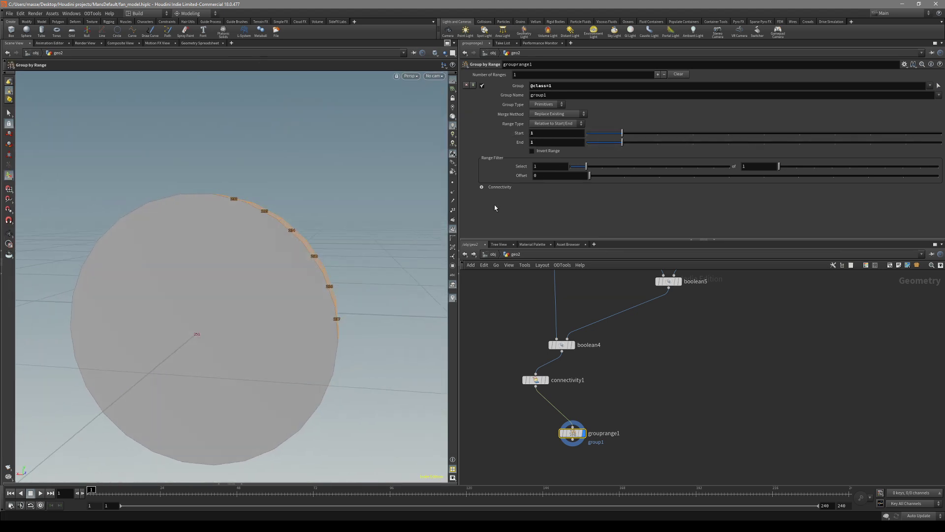
{"action": "left_click_drag", "start_coordinate": [214, 333], "coordinate": [282, 342]}
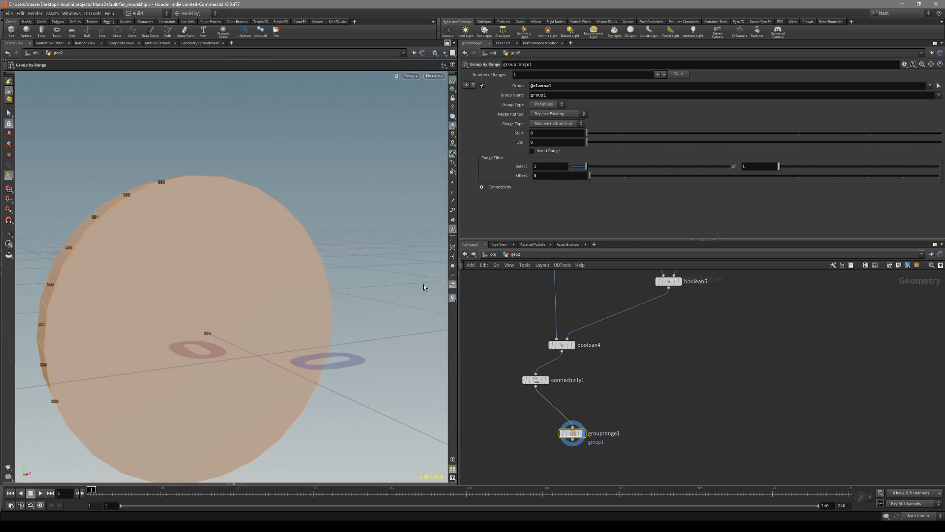
{"action": "left_click_drag", "start_coordinate": [220, 285], "coordinate": [213, 325]}
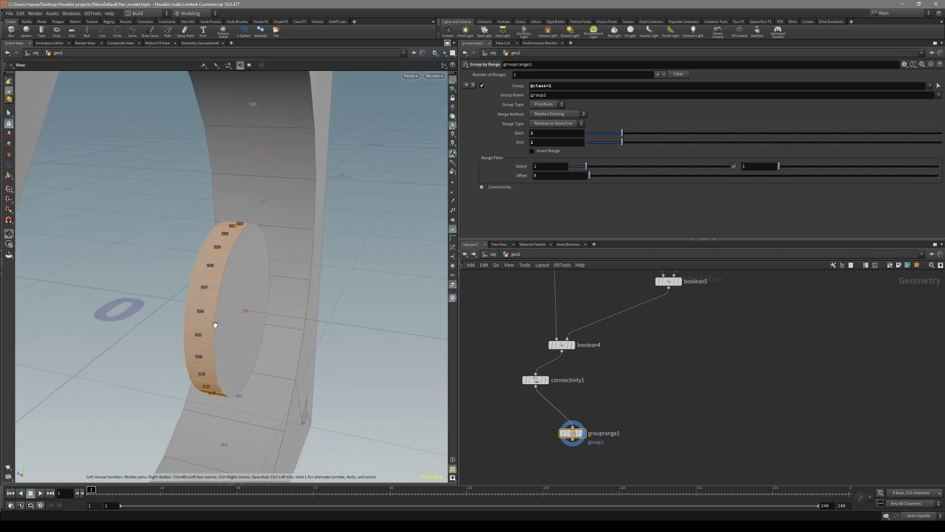
Adjust the hub tube's column count and set grouprange1's range filter to select 2 of 5 faces.
{"action": "scroll", "coordinate": [670, 344], "scroll_direction": "down", "scroll_amount": 1}
{"action": "middle_click_drag", "start_coordinate": [654, 339], "coordinate": [603, 398]}
{"action": "middle_click_drag", "start_coordinate": [644, 357], "coordinate": [646, 364]}
{"action": "left_click_drag", "start_coordinate": [619, 359], "coordinate": [617, 380]}
{"action": "left_click_drag", "start_coordinate": [654, 322], "coordinate": [653, 320]}
{"action": "left_click_drag", "start_coordinate": [751, 182], "coordinate": [819, 192]}
{"action": "middle_click_drag", "start_coordinate": [675, 408], "coordinate": [702, 355]}
{"action": "left_click", "coordinate": [567, 430]}
{"action": "left_click_drag", "start_coordinate": [354, 344], "coordinate": [226, 274]}
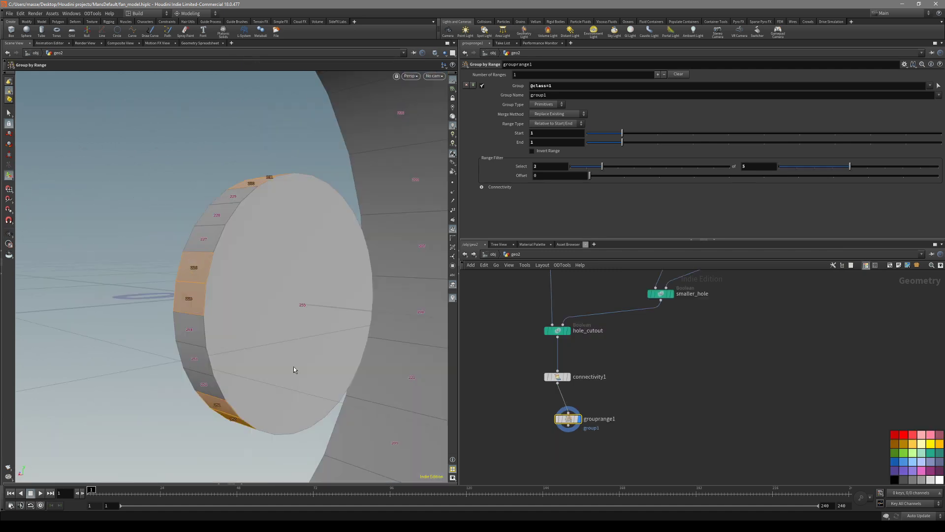
Try grouprange1's range filter at 2 of 4, and return it to 2 of 5.
{"action": "left_click_drag", "start_coordinate": [293, 369], "coordinate": [287, 283]}
{"action": "mouse_move", "coordinate": [849, 166]}
{"action": "left_mouse_down"}
{"action": "mouse_move", "coordinate": [797, 166]}
{"action": "mouse_move", "coordinate": [832, 166]}
{"action": "left_mouse_up"}
{"action": "mouse_move", "coordinate": [601, 166]}
{"action": "left_mouse_down"}
{"action": "mouse_move", "coordinate": [619, 171]}
{"action": "mouse_move", "coordinate": [608, 170]}
{"action": "left_mouse_up"}
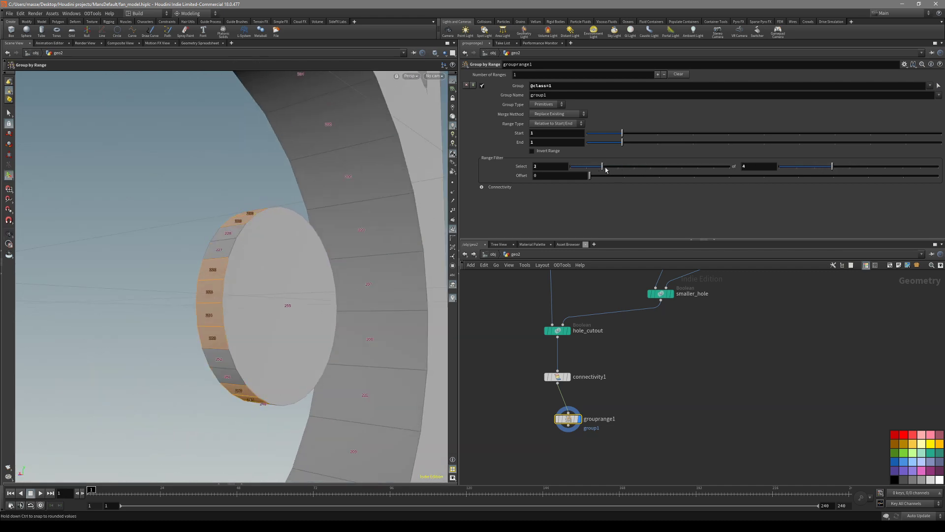
{"action": "left_click_drag", "start_coordinate": [600, 169], "coordinate": [604, 169]}
{"action": "left_click_drag", "start_coordinate": [817, 166], "coordinate": [852, 166]}
{"action": "key", "text": "space"}
{"action": "left_click_drag", "start_coordinate": [257, 247], "coordinate": [228, 252]}
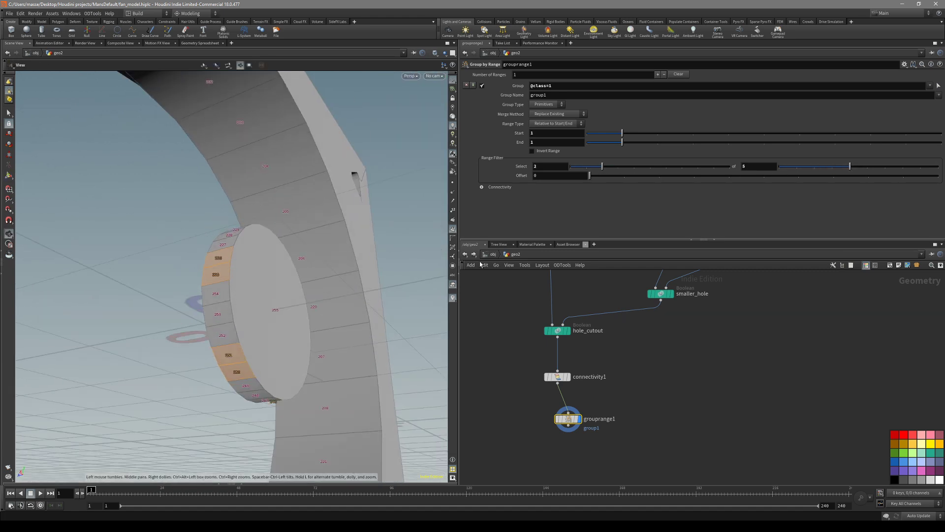
Lower the column count of the small_hole_controll tube and return to grouprange1.
{"action": "middle_click_drag", "start_coordinate": [745, 320], "coordinate": [695, 400]}
{"action": "left_click", "coordinate": [697, 320]}
{"action": "left_click_drag", "start_coordinate": [714, 181], "coordinate": [694, 181]}
{"action": "middle_click_drag", "start_coordinate": [497, 472], "coordinate": [528, 418]}
{"action": "left_click", "coordinate": [549, 443]}
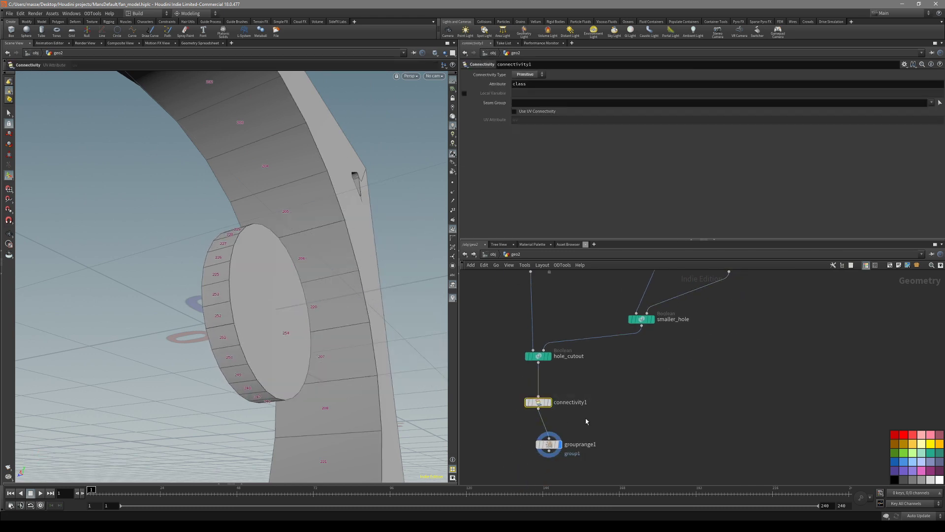
{"action": "left_click_drag", "start_coordinate": [266, 336], "coordinate": [275, 296], "text": "alt"}
{"action": "middle_click_drag", "start_coordinate": [691, 264], "coordinate": [637, 298]}
{"action": "left_click", "coordinate": [674, 298]}
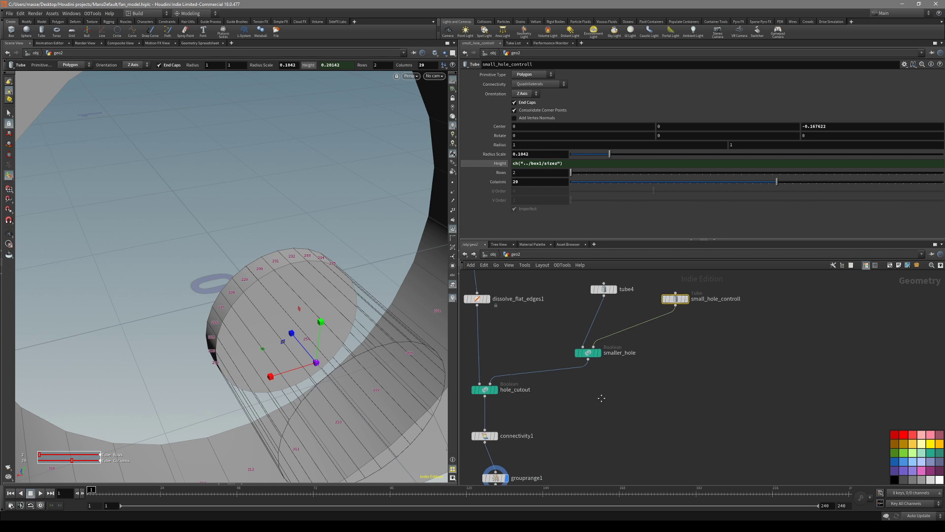
{"action": "middle_click_drag", "start_coordinate": [495, 472], "coordinate": [524, 442]}
{"action": "left_click", "coordinate": [523, 448]}
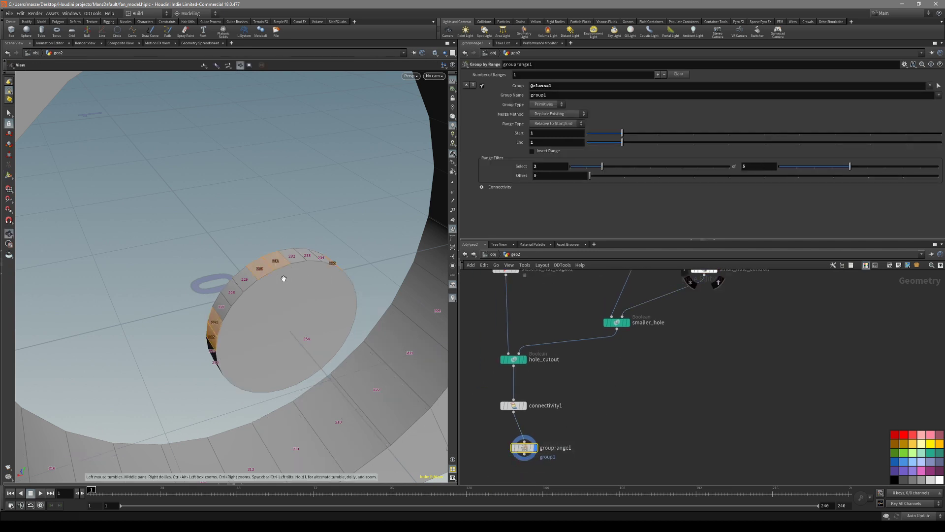
Examine the hub's rim from several sides to see whether the grouped faces repeat evenly around it.
{"action": "left_click_drag", "start_coordinate": [285, 279], "coordinate": [318, 274], "text": "alt"}
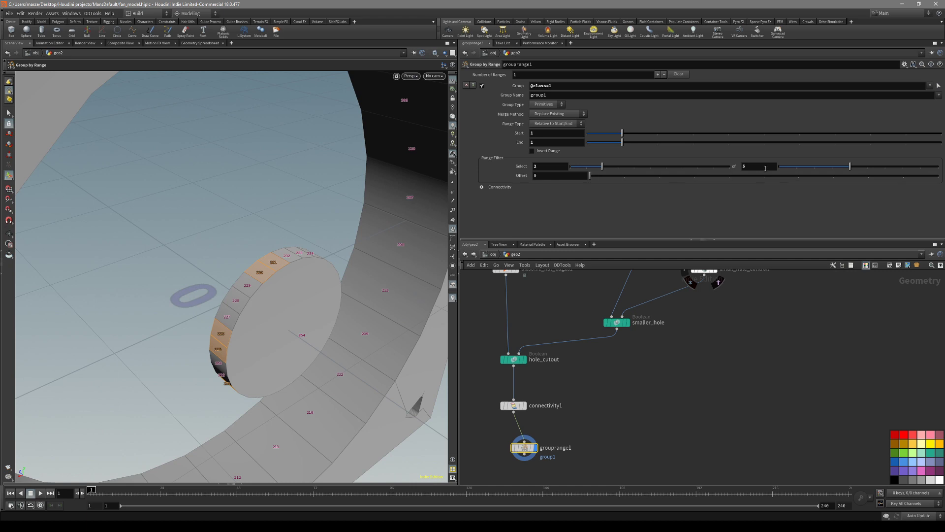
{"action": "left_click_drag", "start_coordinate": [284, 314], "coordinate": [280, 276], "text": "alt"}
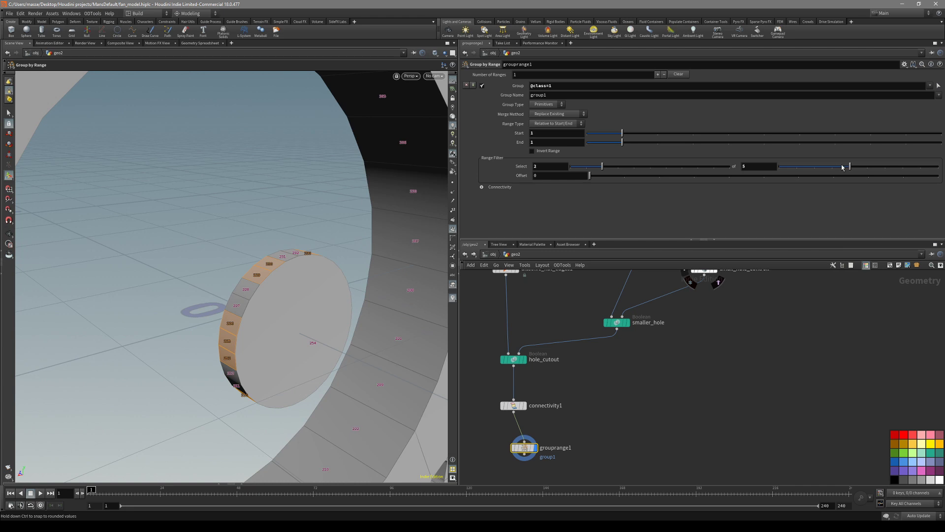
{"action": "left_click_drag", "start_coordinate": [282, 282], "coordinate": [275, 322], "text": "alt"}
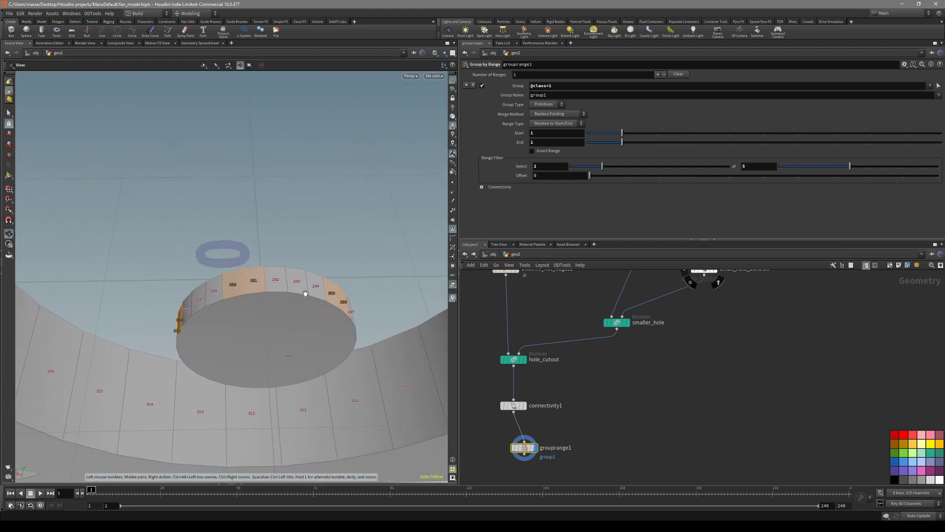
{"action": "left_click_drag", "start_coordinate": [319, 289], "coordinate": [295, 306], "text": "alt"}
{"action": "scroll", "coordinate": [296, 306], "scroll_direction": "up", "scroll_amount": 5}
{"action": "middle_click_drag", "start_coordinate": [295, 307], "coordinate": [230, 311], "text": "alt"}
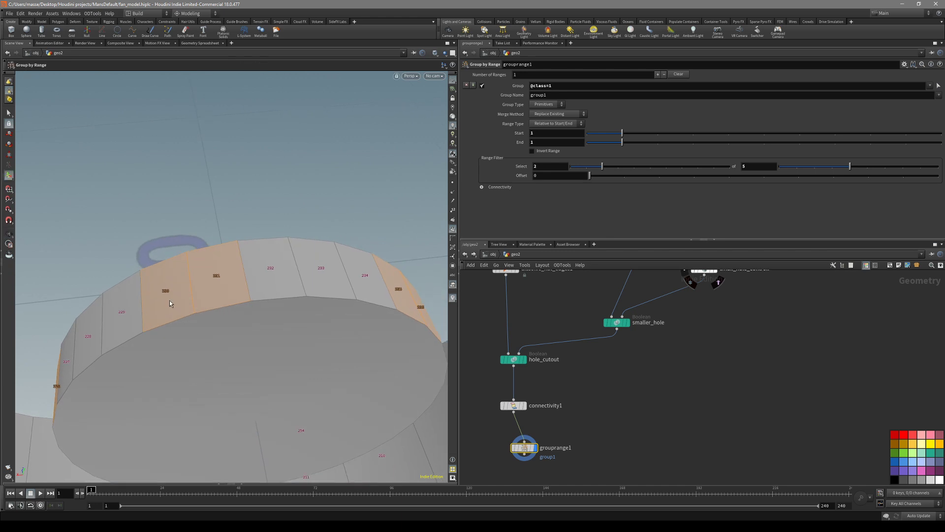
{"action": "left_click_drag", "start_coordinate": [376, 293], "coordinate": [332, 267], "text": "alt"}
{"action": "left_click_drag", "start_coordinate": [306, 342], "coordinate": [256, 320], "text": "alt"}
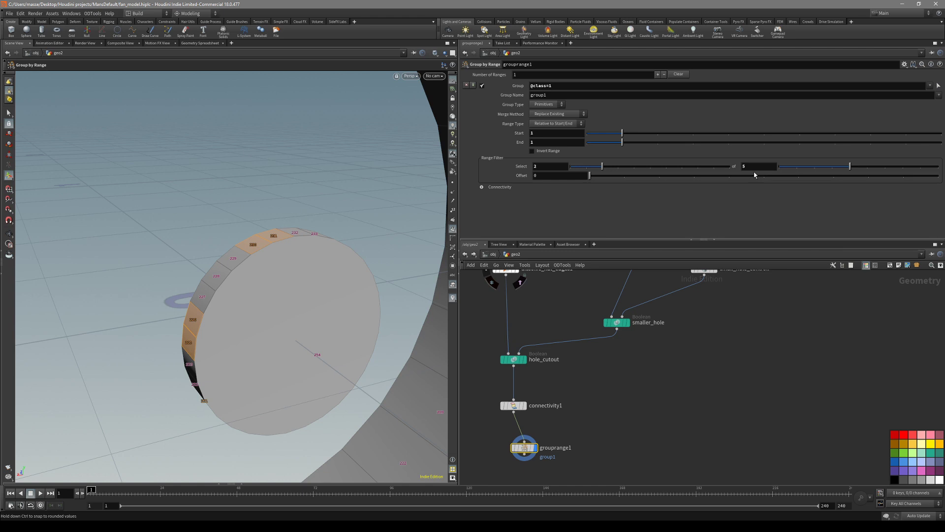
Link small_hole_controll's Columns to grouprange1's filter total with ch("../grouprange1/selecttotal1").
{"action": "middle_click_drag", "start_coordinate": [740, 309], "coordinate": [695, 367]}
{"action": "left_click_drag", "start_coordinate": [695, 368], "coordinate": [648, 314]}
{"action": "key", "text": "Return"}
{"action": "mouse_move", "coordinate": [349, 324]}
{"action": "left_mouse_down", "text": "alt"}
{"action": "mouse_move", "coordinate": [331, 321]}
{"action": "mouse_move", "coordinate": [358, 315]}
{"action": "left_mouse_up", "text": "alt"}
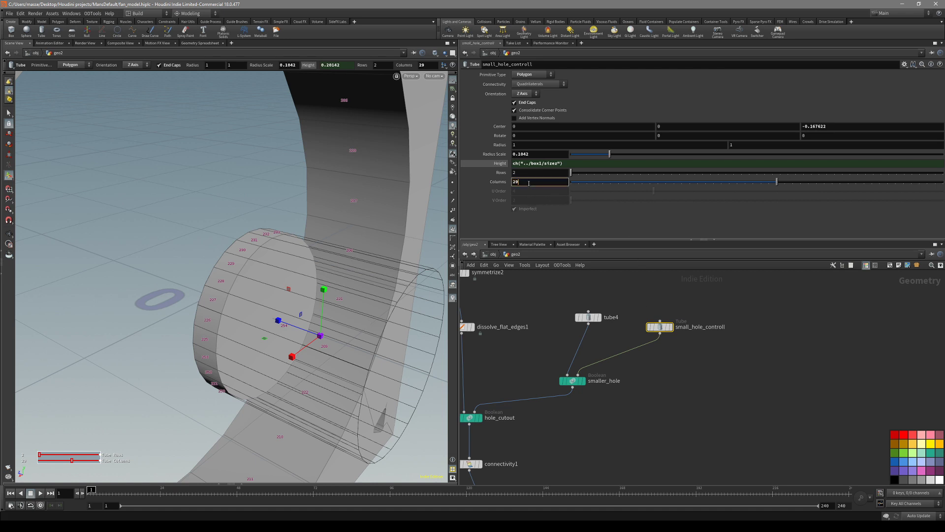
{"action": "type", "text": "ch(\"../grouprange1/selecttotal1\")"}
{"action": "key", "text": "Return"}
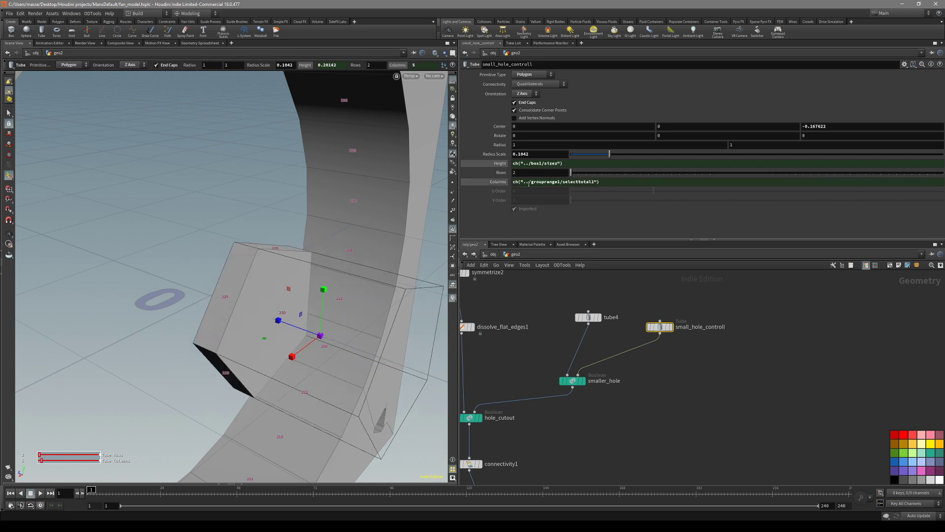
{"action": "left_click_drag", "start_coordinate": [367, 266], "coordinate": [281, 292], "text": "alt"}
{"action": "key", "text": "Return"}
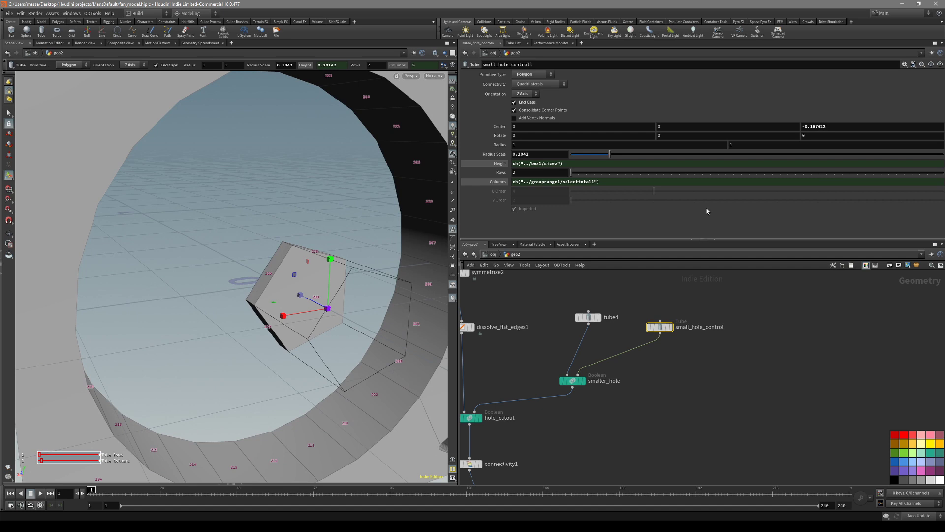
Add an integer parameter labelled multiply to small_hole_controll and set its value to 2.
{"action": "left_click", "coordinate": [904, 64]}
{"action": "left_click", "coordinate": [891, 78]}
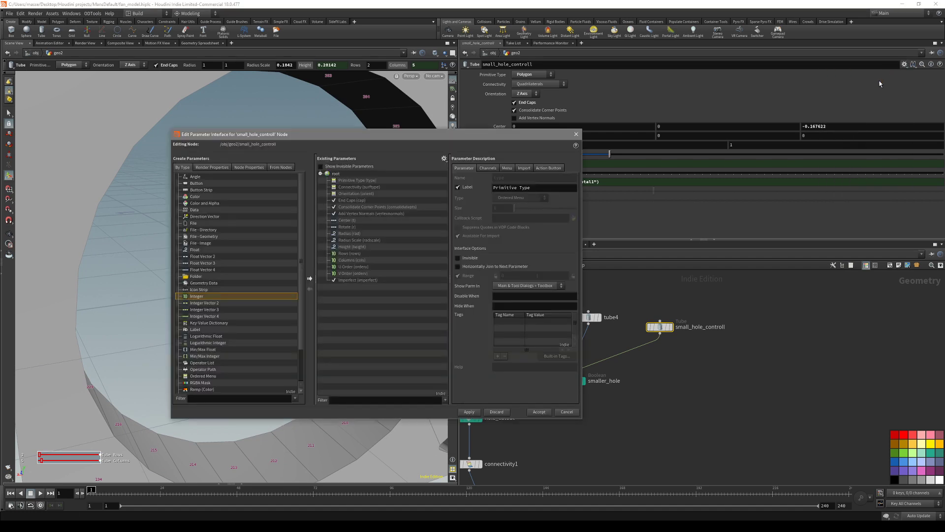
{"action": "left_click_drag", "start_coordinate": [453, 139], "coordinate": [451, 153]}
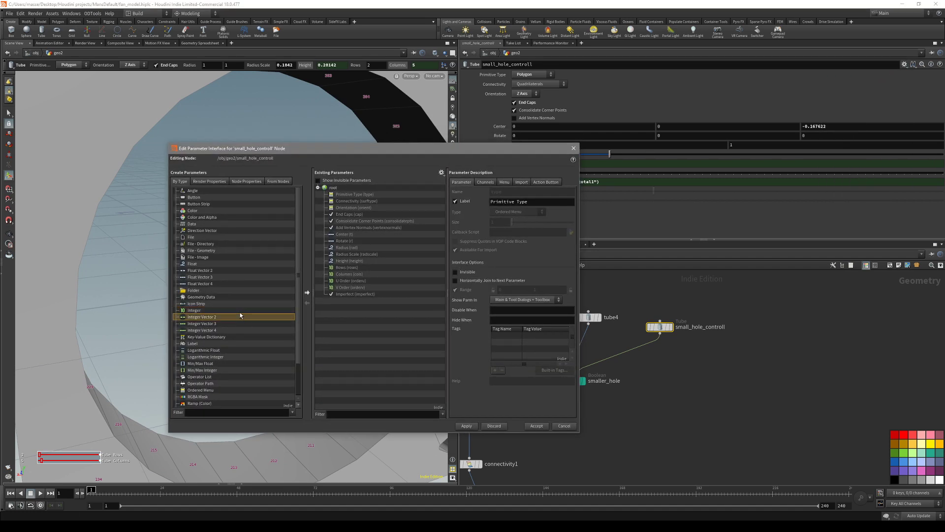
{"action": "left_click_drag", "start_coordinate": [344, 311], "coordinate": [343, 309]}
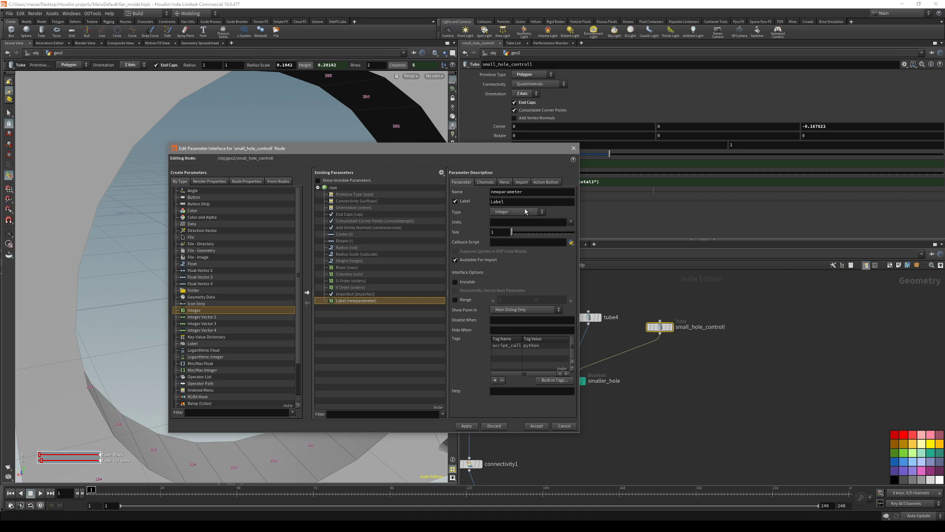
{"action": "double_click", "coordinate": [521, 193]}
{"action": "key", "text": "Tab"}
{"action": "type", "text": "multiply"}
{"action": "left_click", "coordinate": [466, 426]}
{"action": "left_click", "coordinate": [536, 425]}
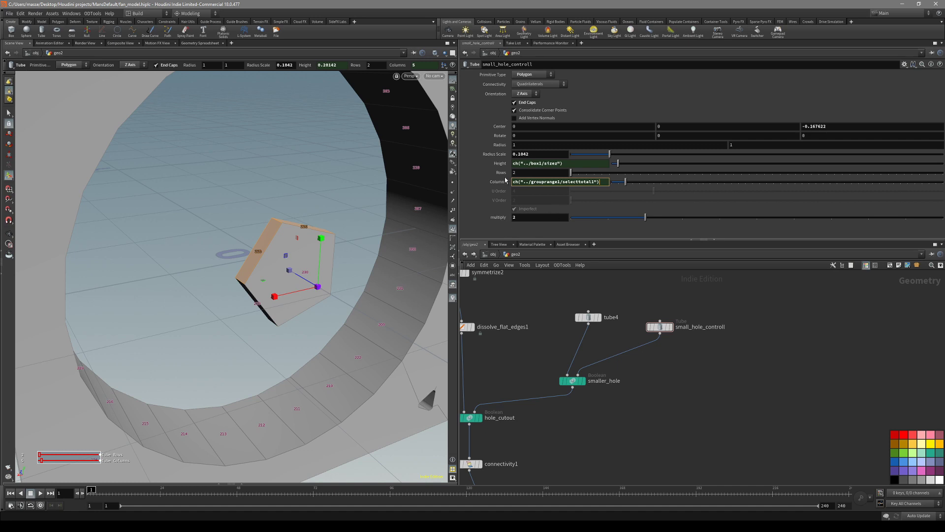
Extend the Columns expression of small_hole_controll to ch("../grouprange1/selecttotal1") * ch("multiply").
{"action": "key", "text": "Return"}
{"action": "middle_click_drag", "start_coordinate": [553, 432], "coordinate": [565, 416]}
{"action": "left_click", "coordinate": [607, 182]}
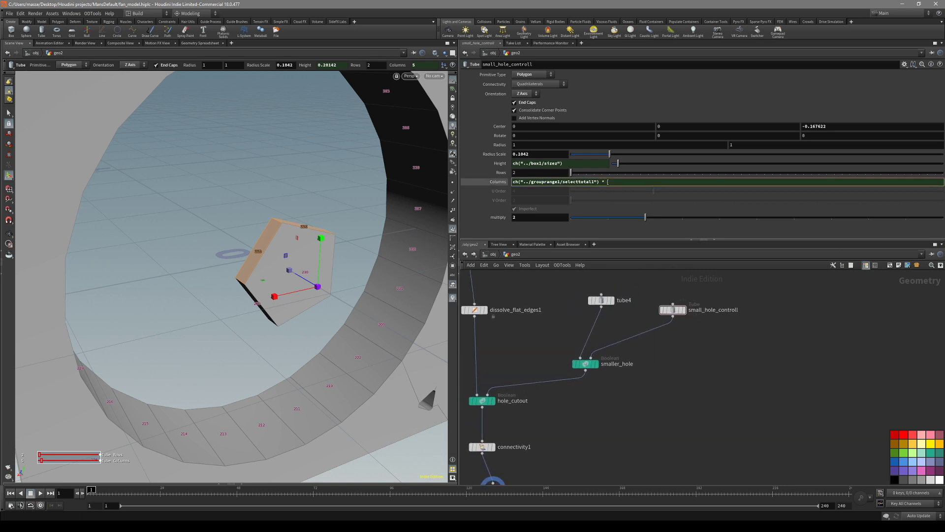
{"action": "type", "text": "ch"}
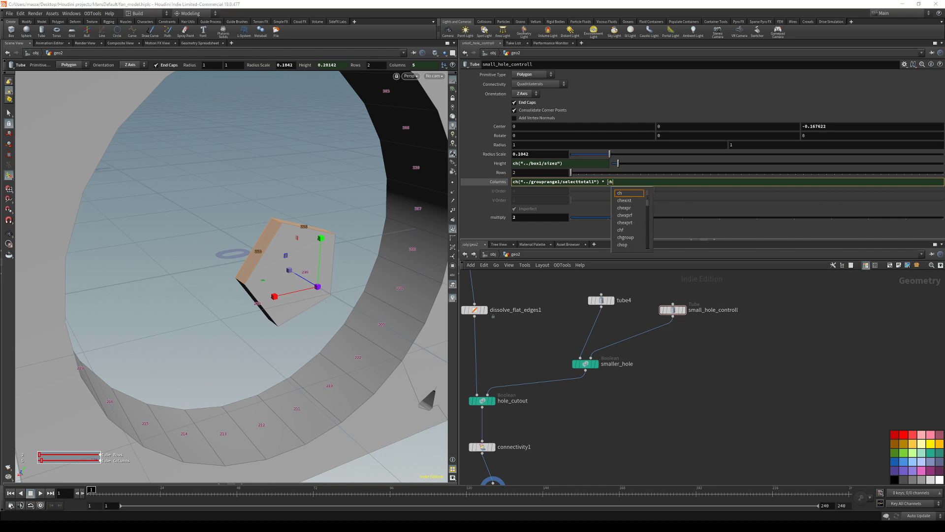
{"action": "type", "text": "()"}
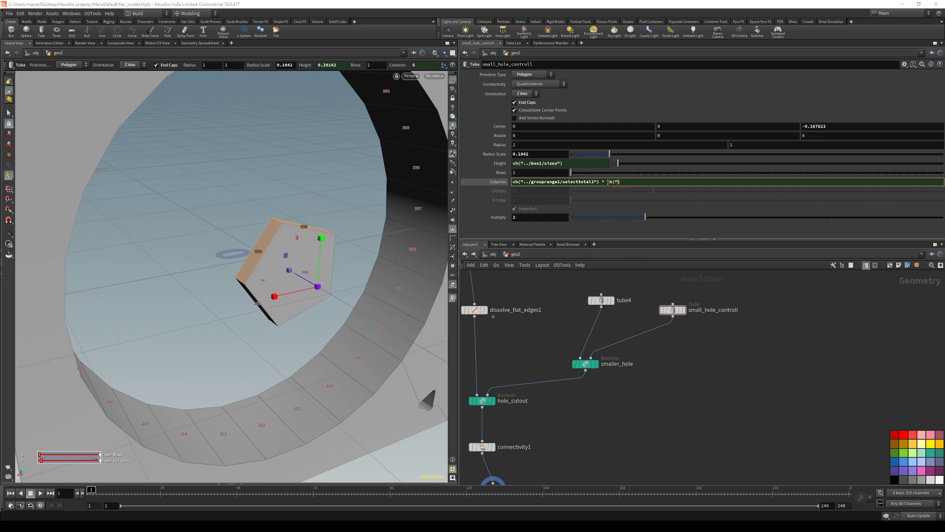
{"action": "type", "text": "\"\""}
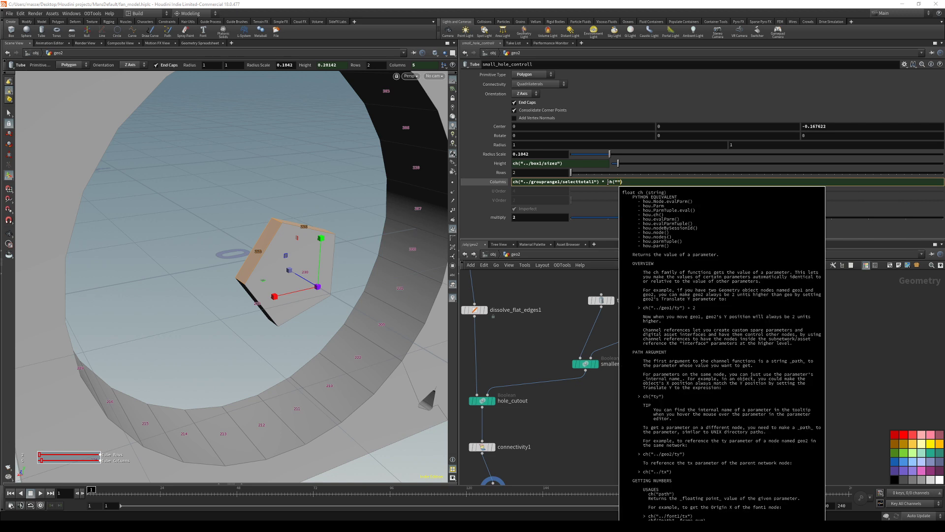
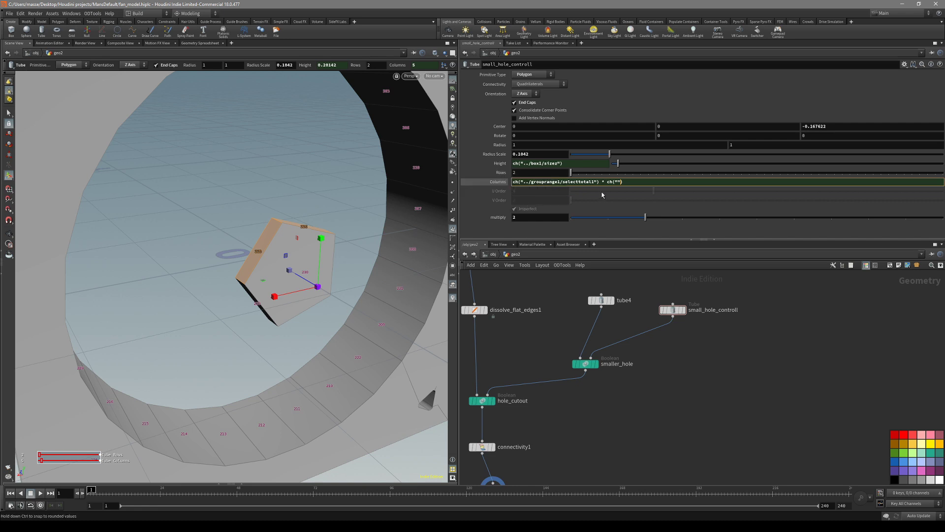
{"action": "left_click", "coordinate": [618, 182]}
{"action": "type", "text": "multiply"}
{"action": "key", "text": "Return"}
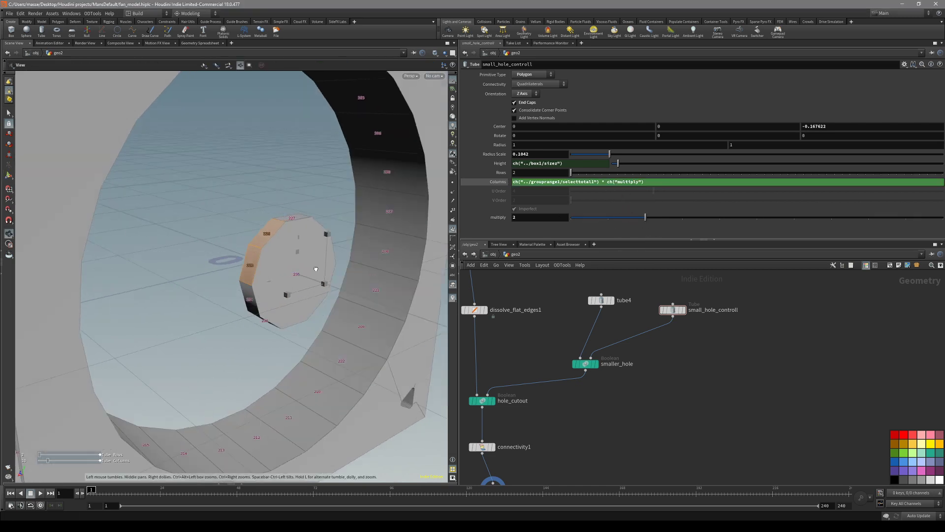
Test different multiply values on small_hole_controll while viewing the hub, ending at 4.
{"action": "left_click_drag", "start_coordinate": [644, 217], "coordinate": [757, 217]}
{"action": "left_click_drag", "start_coordinate": [364, 252], "coordinate": [344, 276], "text": "alt"}
{"action": "left_click_drag", "start_coordinate": [577, 217], "coordinate": [738, 227]}
{"action": "left_click_drag", "start_coordinate": [344, 261], "coordinate": [249, 281]}
{"action": "key", "text": "Return"}
{"action": "mouse_move", "coordinate": [720, 217]}
{"action": "left_mouse_down"}
{"action": "mouse_move", "coordinate": [590, 218]}
{"action": "mouse_move", "coordinate": [756, 217]}
{"action": "mouse_move", "coordinate": [669, 217]}
{"action": "mouse_move", "coordinate": [720, 217]}
{"action": "left_mouse_up"}
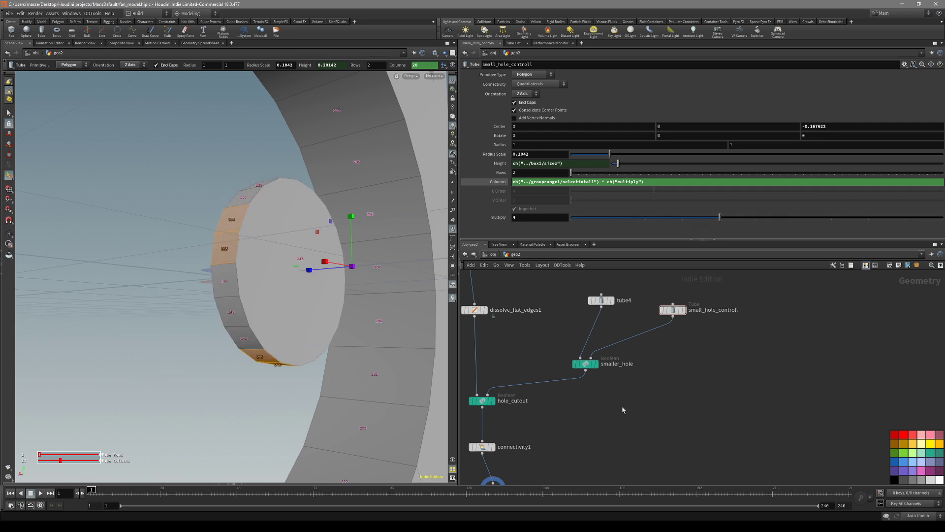
Change grouprange1's range filter to select 2 of 3 faces.
{"action": "middle_click_drag", "start_coordinate": [574, 485], "coordinate": [644, 397]}
{"action": "left_click_drag", "start_coordinate": [636, 386], "coordinate": [564, 424]}
{"action": "left_click_drag", "start_coordinate": [832, 171], "coordinate": [814, 171]}
{"action": "mouse_move", "coordinate": [288, 242]}
{"action": "left_mouse_down", "text": "alt"}
{"action": "mouse_move", "coordinate": [310, 278]}
{"action": "mouse_move", "coordinate": [432, 325]}
{"action": "left_mouse_up", "text": "alt"}
Set the multiply parameter of small_hole_controll to 5.
{"action": "middle_click_drag", "start_coordinate": [694, 326], "coordinate": [668, 389]}
{"action": "left_click", "coordinate": [699, 324]}
{"action": "left_click_drag", "start_coordinate": [702, 221], "coordinate": [749, 220]}
{"action": "left_click_drag", "start_coordinate": [249, 308], "coordinate": [386, 322], "text": "alt"}
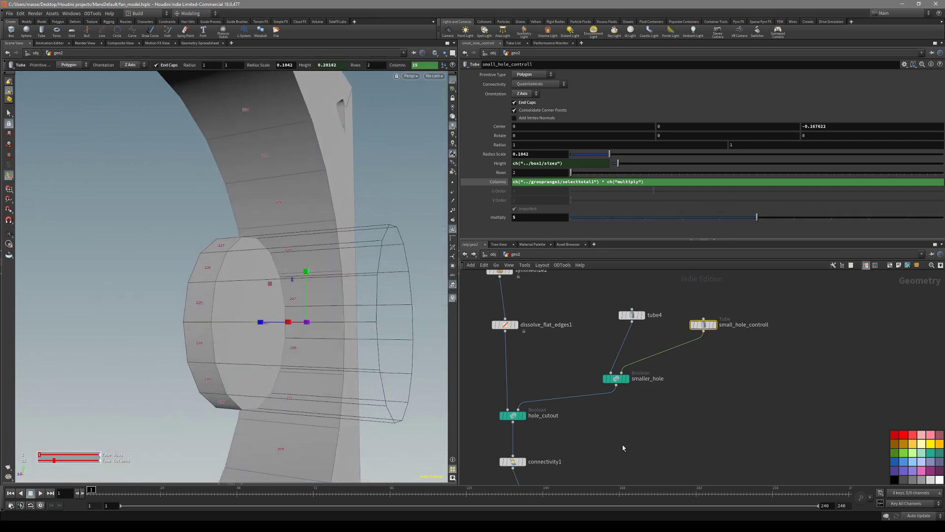
Rename the group created by grouprange1 as extrude_struts.
{"action": "middle_click_drag", "start_coordinate": [622, 447], "coordinate": [653, 334]}
{"action": "left_click", "coordinate": [555, 390]}
{"action": "left_click_drag", "start_coordinate": [249, 331], "coordinate": [274, 355], "text": "alt"}
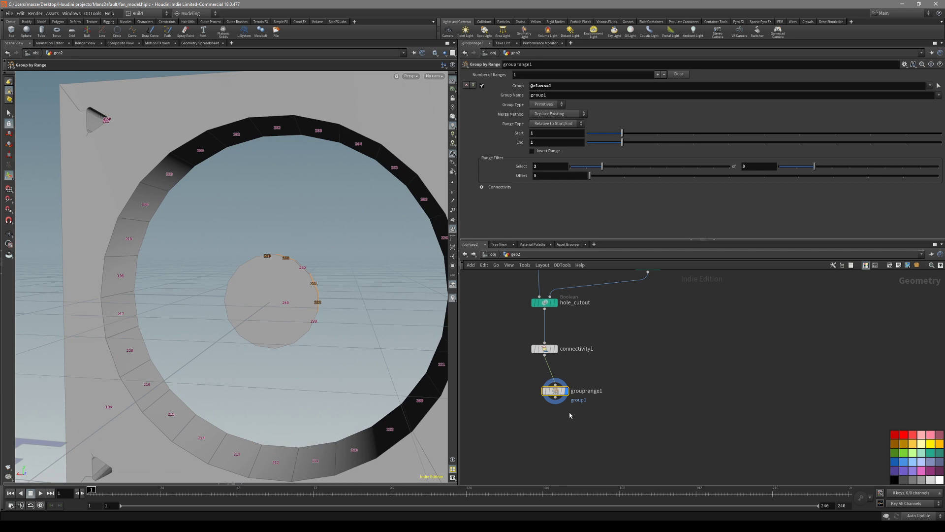
{"action": "left_click", "coordinate": [573, 95]}
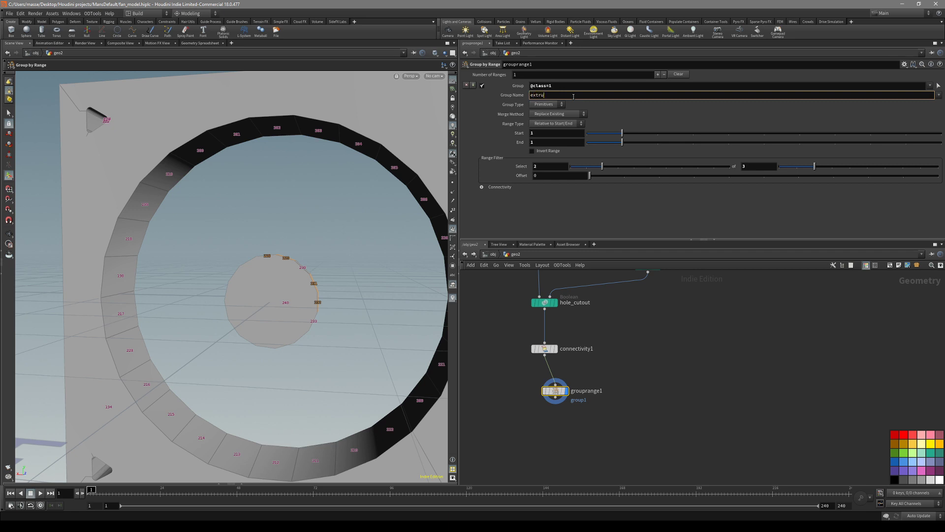
{"action": "type", "text": "extrude truts"}
{"action": "key", "text": "Return"}
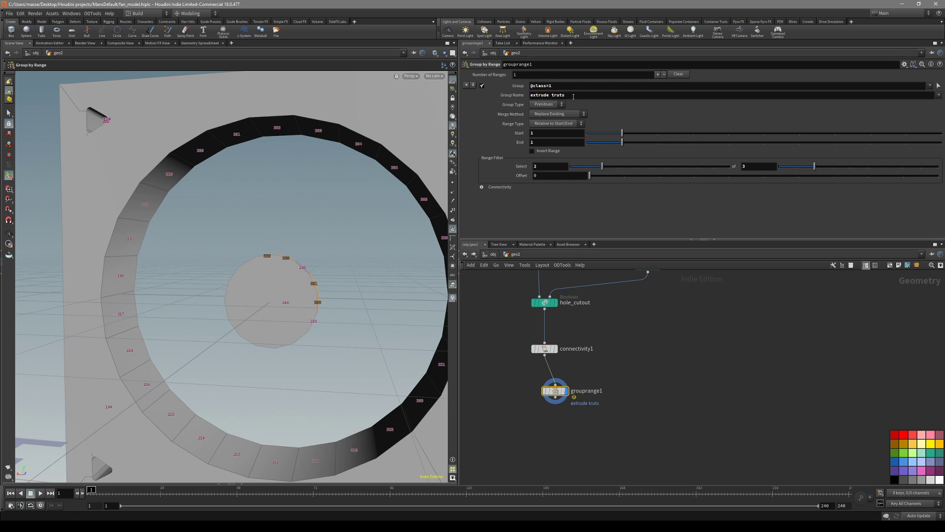
{"action": "left_click_drag", "start_coordinate": [552, 96], "coordinate": [554, 106]}
{"action": "type", "text": "_struts"}
{"action": "key", "text": "Return"}
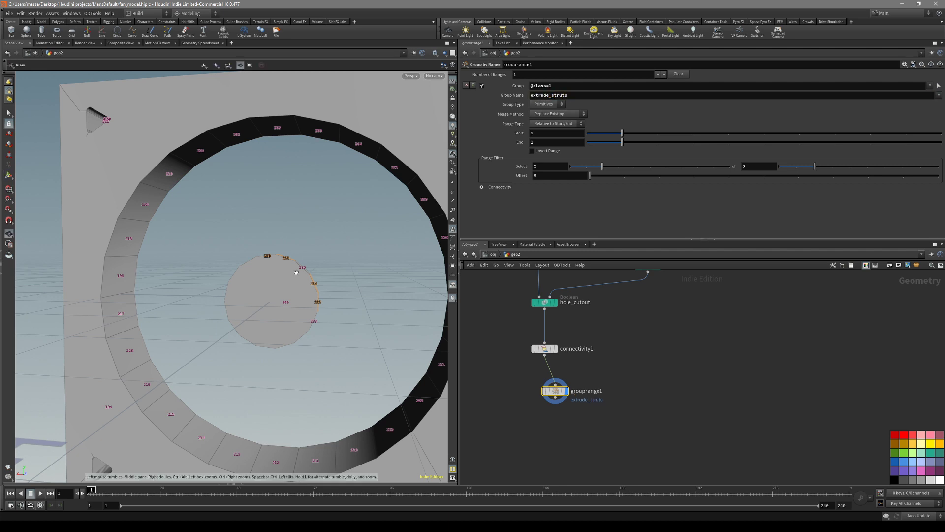
Add a PolyExtrude node below grouprange1 and display it.
{"action": "left_click_drag", "start_coordinate": [297, 272], "coordinate": [372, 299], "text": "alt"}
{"action": "key", "text": "Tab"}
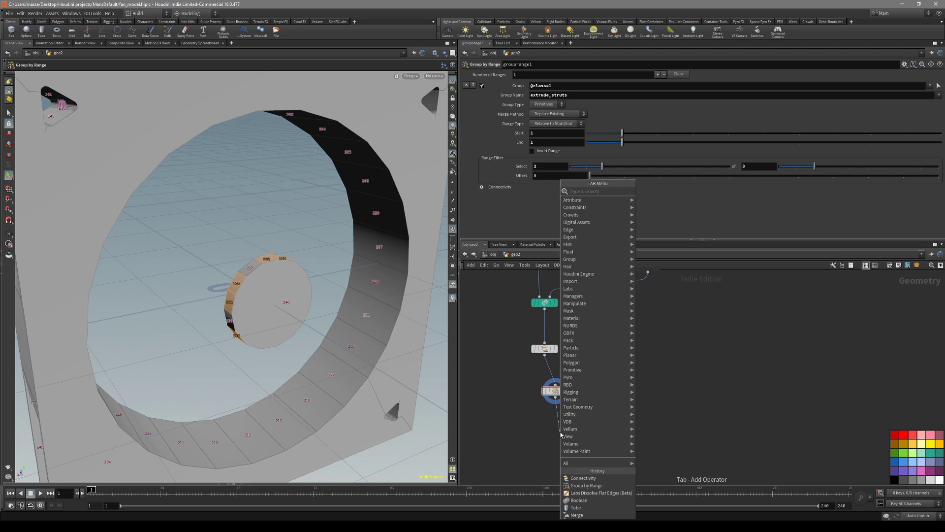
{"action": "type", "text": "extr"}
{"action": "key", "text": "Up"}
{"action": "key", "text": "Up"}
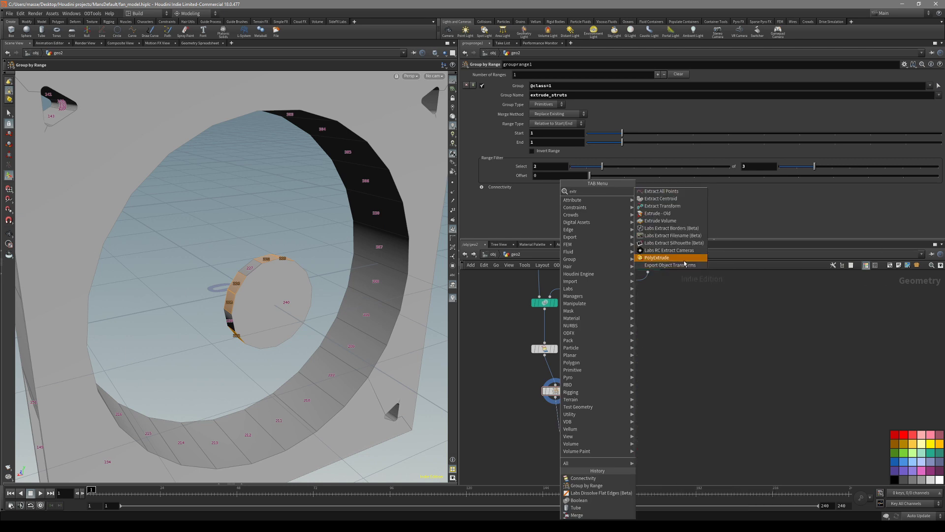
{"action": "key", "text": "Return"}
{"action": "scroll", "coordinate": [581, 106], "scroll_direction": "up", "scroll_amount": 3}
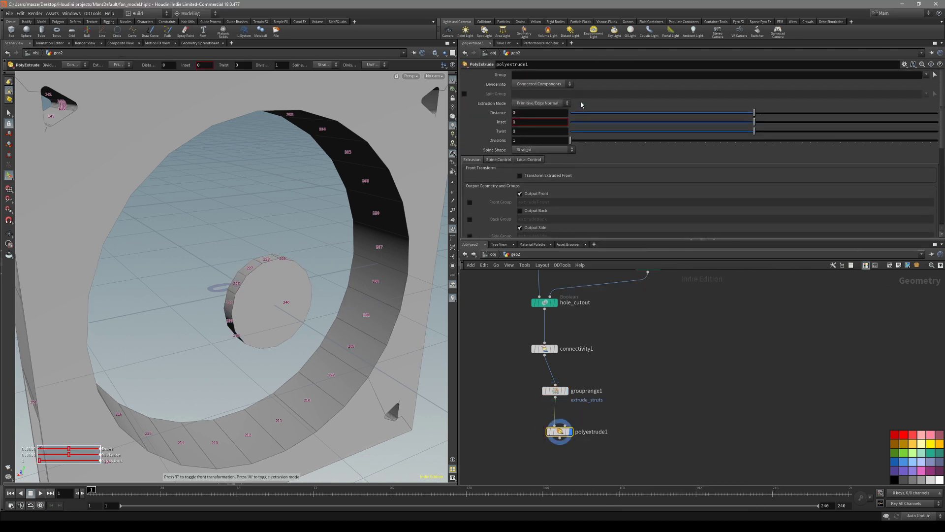
Limit polyextrude1 to the extrude_struts group and extrude those faces outward to the frame, a distance of about 0.304.
{"action": "left_click", "coordinate": [926, 74]}
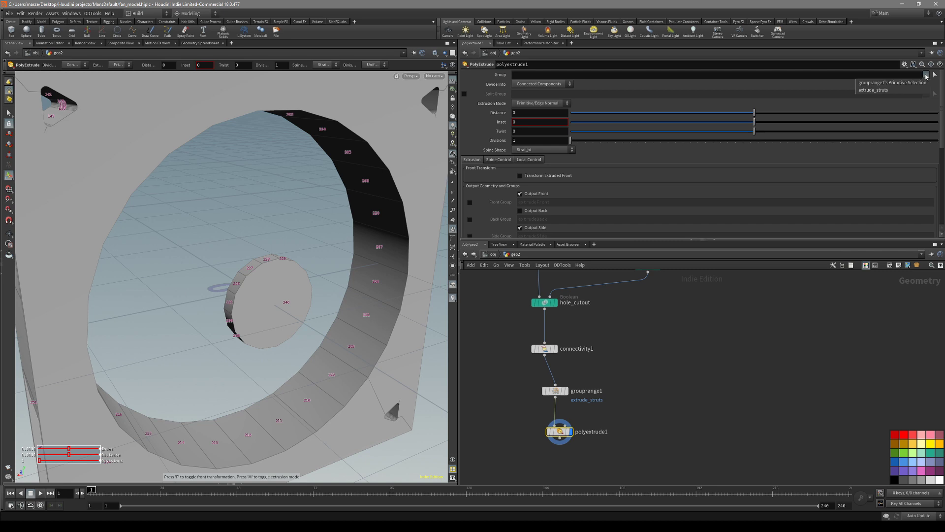
{"action": "left_click", "coordinate": [891, 91]}
{"action": "left_click_drag", "start_coordinate": [203, 302], "coordinate": [223, 242]}
{"action": "scroll", "coordinate": [192, 281], "scroll_direction": "down", "scroll_amount": 4}
{"action": "scroll", "coordinate": [319, 262], "scroll_direction": "up", "scroll_amount": 5}
{"action": "key", "text": "Return"}
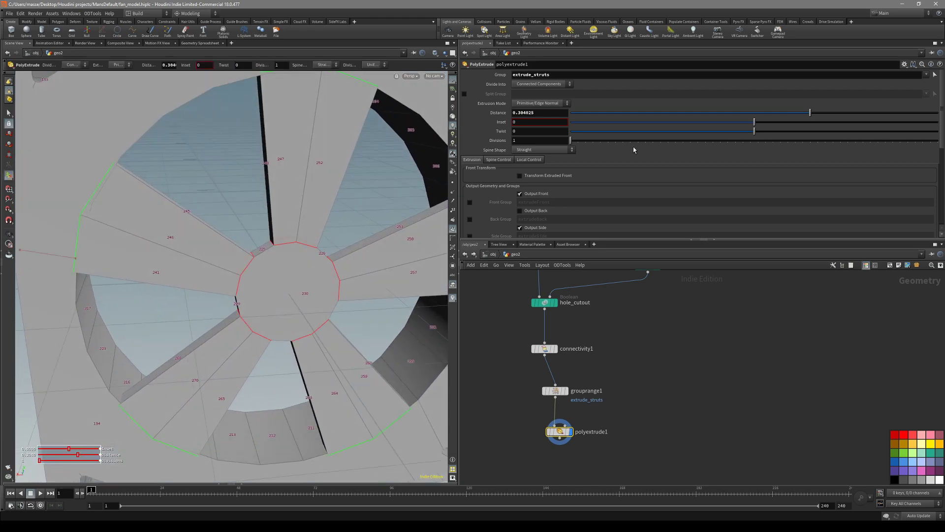
Set polyextrude1 to 11 divisions and extend the strut extrusion distance to 0.319.
{"action": "left_click_drag", "start_coordinate": [571, 140], "coordinate": [643, 147]}
{"action": "left_click_drag", "start_coordinate": [306, 222], "coordinate": [294, 262], "text": "alt"}
{"action": "mouse_move", "coordinate": [810, 113]}
{"action": "left_mouse_down"}
{"action": "mouse_move", "coordinate": [824, 113]}
{"action": "mouse_move", "coordinate": [813, 117]}
{"action": "left_mouse_up"}
{"action": "left_click_drag", "start_coordinate": [275, 276], "coordinate": [246, 312], "text": "alt"}
{"action": "scroll", "coordinate": [237, 281], "scroll_direction": "down", "scroll_amount": 3}
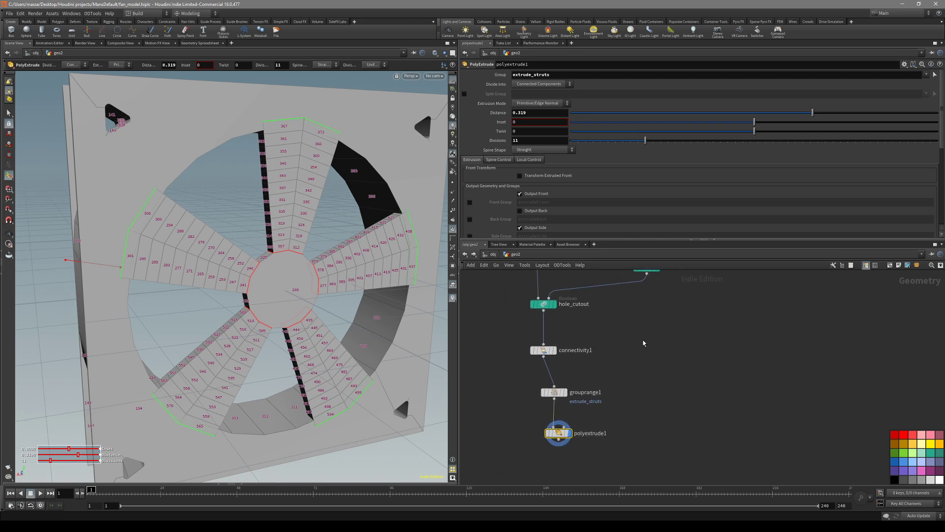
Set the range filter total of grouprange1 to 4 and the multiply parameter of small_hole_controll to 3.
{"action": "left_click", "coordinate": [554, 391]}
{"action": "left_click_drag", "start_coordinate": [812, 166], "coordinate": [832, 173]}
{"action": "middle_click_drag", "start_coordinate": [683, 285], "coordinate": [612, 387]}
{"action": "left_click", "coordinate": [664, 317]}
{"action": "left_click_drag", "start_coordinate": [757, 224], "coordinate": [680, 226]}
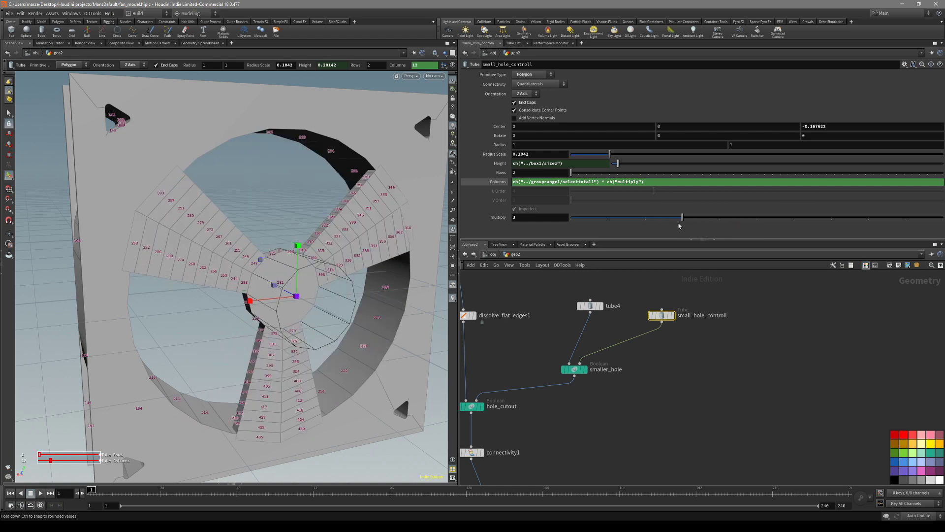
Change grouprange1's range filter to select 2 of every 10 faces.
{"action": "middle_click_drag", "start_coordinate": [541, 463], "coordinate": [591, 378]}
{"action": "left_click", "coordinate": [531, 409]}
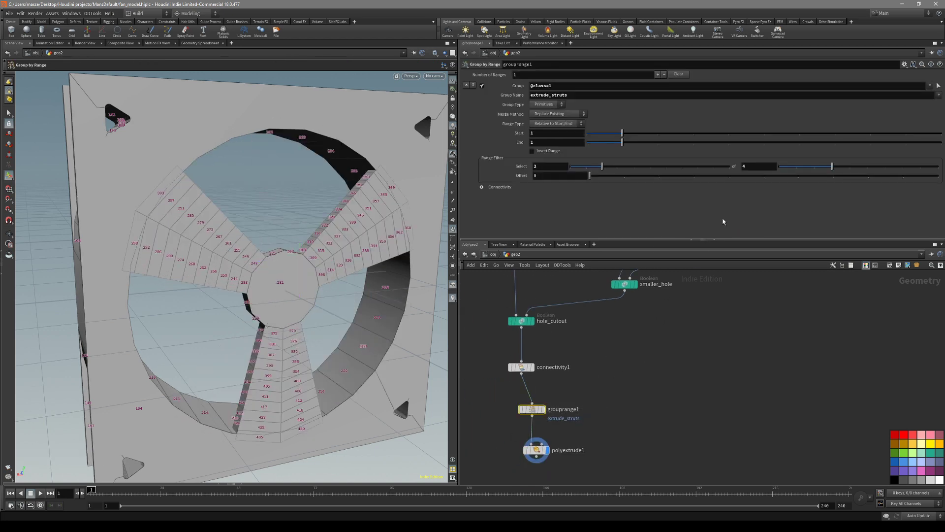
{"action": "left_click_drag", "start_coordinate": [831, 167], "coordinate": [860, 175]}
{"action": "middle_click_drag", "start_coordinate": [676, 293], "coordinate": [660, 347]}
{"action": "left_click_drag", "start_coordinate": [394, 311], "coordinate": [364, 276], "text": "alt"}
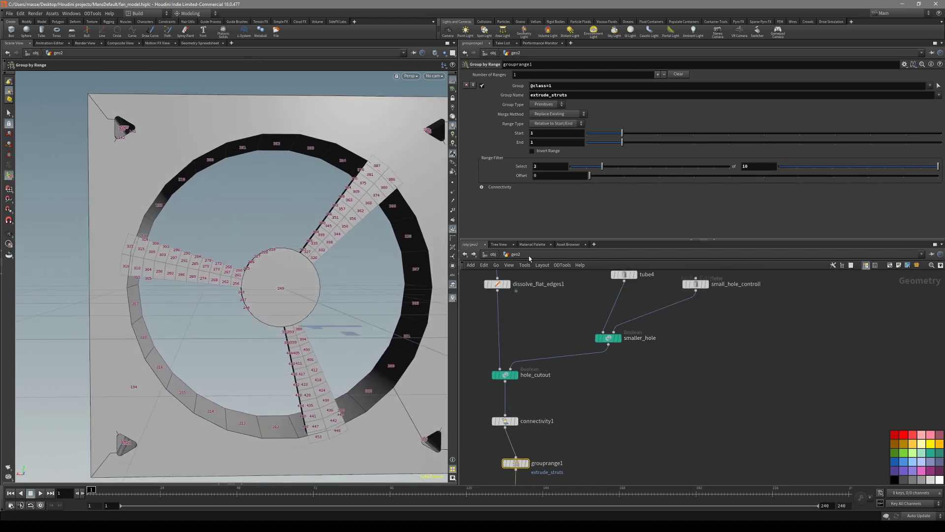
{"action": "mouse_move", "coordinate": [601, 167]}
{"action": "left_mouse_down"}
{"action": "mouse_move", "coordinate": [586, 171]}
{"action": "mouse_move", "coordinate": [601, 169]}
{"action": "left_mouse_up"}
{"action": "left_click_drag", "start_coordinate": [335, 269], "coordinate": [280, 285], "text": "alt"}
Try adjusting the multiply parameter of small_hole_controll while checking the strut layout.
{"action": "middle_click_drag", "start_coordinate": [638, 405], "coordinate": [662, 335]}
{"action": "left_click", "coordinate": [553, 395]}
{"action": "left_click_drag", "start_coordinate": [266, 288], "coordinate": [424, 329], "text": "alt"}
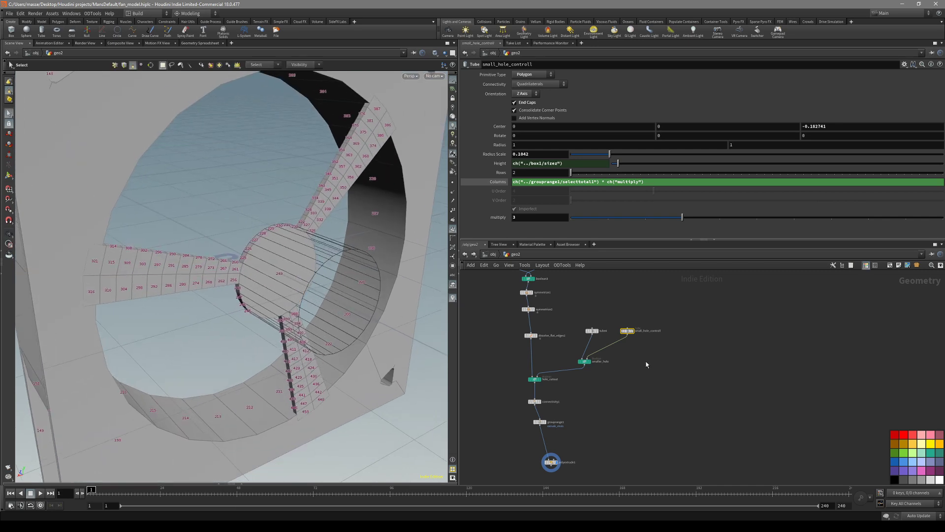
{"action": "mouse_move", "coordinate": [682, 217]}
{"action": "left_mouse_down"}
{"action": "mouse_move", "coordinate": [732, 230]}
{"action": "mouse_move", "coordinate": [686, 227]}
{"action": "left_mouse_up"}
{"action": "left_click_drag", "start_coordinate": [332, 255], "coordinate": [316, 280], "text": "alt"}
{"action": "key", "text": "s"}
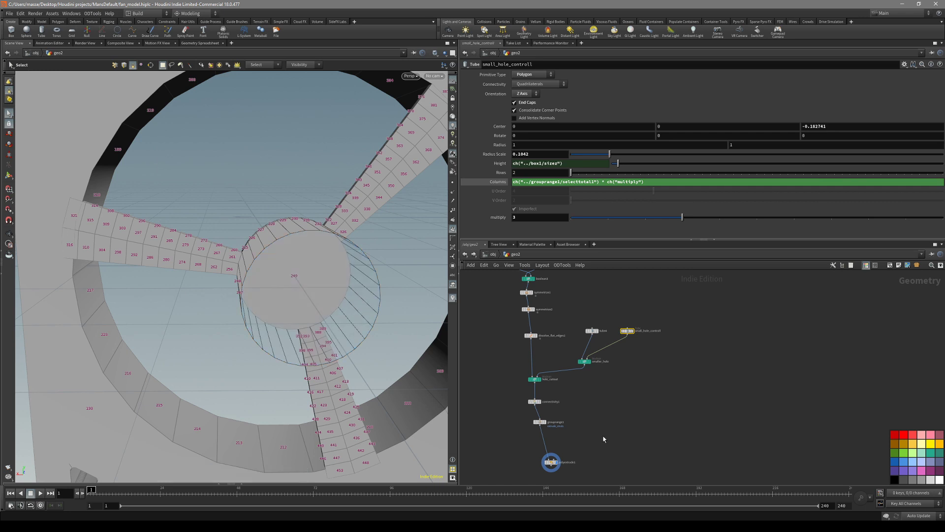
Add a Soft Transform node below polyextrude1 and display it.
{"action": "scroll", "coordinate": [571, 389], "scroll_direction": "up", "scroll_amount": 5}
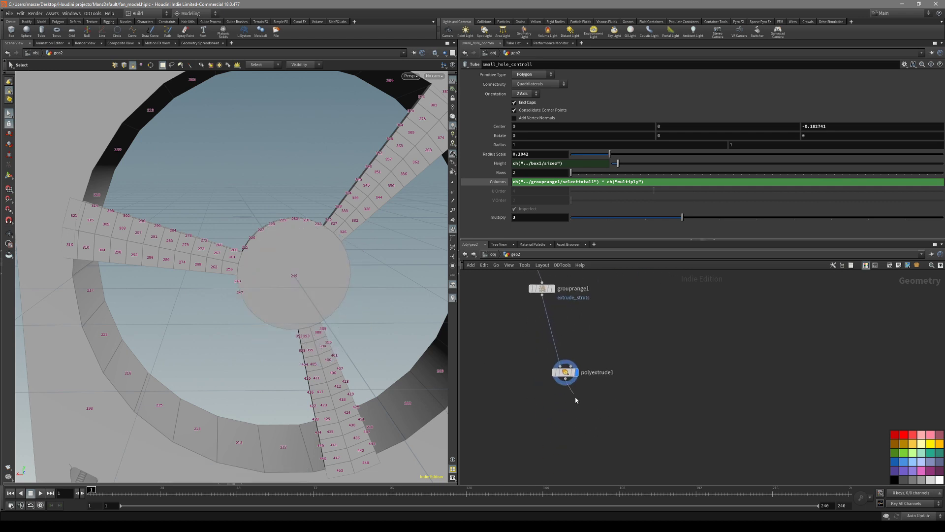
{"action": "key", "text": "Tab"}
{"action": "type", "text": "soft"}
{"action": "key", "text": "Down"}
{"action": "key", "text": "Return"}
{"action": "left_click_drag", "start_coordinate": [582, 407], "coordinate": [576, 424]}
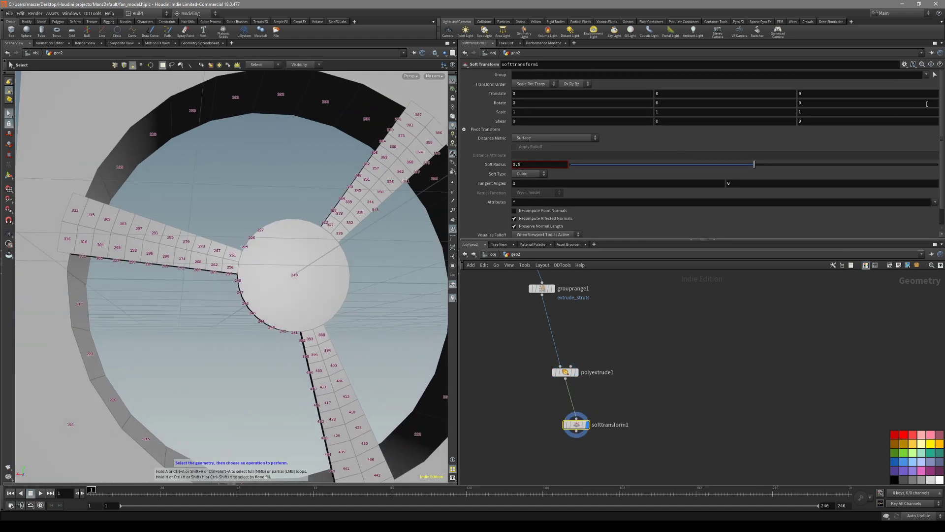
Try limiting softtransform1 to a group of points picked directly on the model.
{"action": "left_click", "coordinate": [934, 74]}
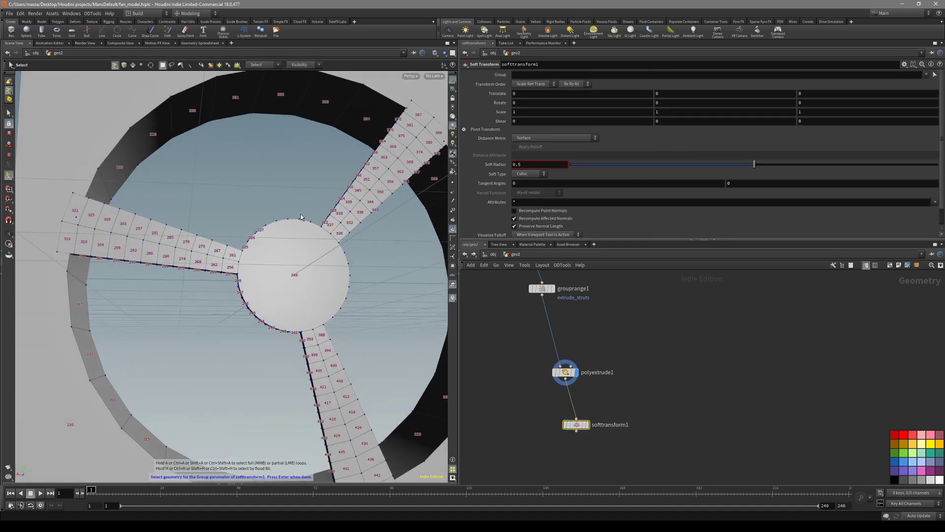
{"action": "key", "text": "Return"}
{"action": "key", "text": "ctrl+z"}
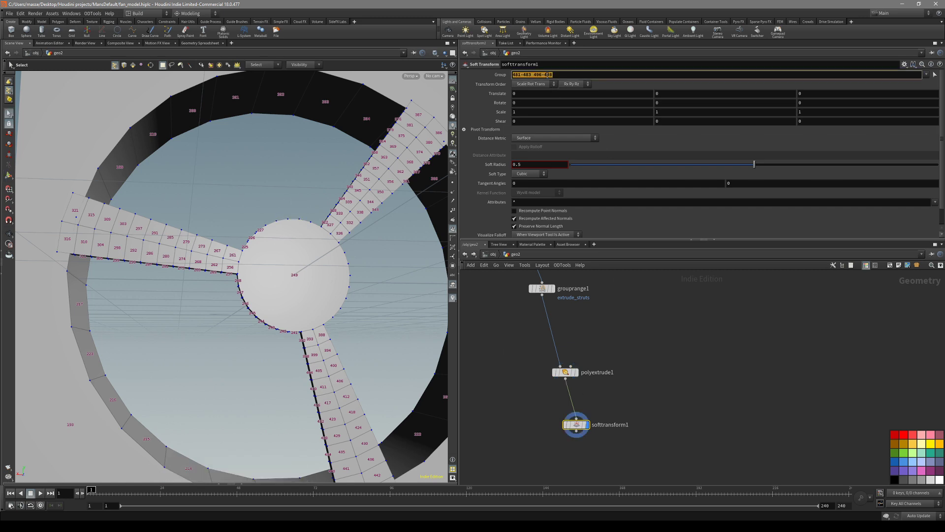
{"action": "key", "text": "Escape"}
{"action": "left_click_drag", "start_coordinate": [328, 275], "coordinate": [279, 285]}
{"action": "key", "text": "s"}
{"action": "middle_click_drag", "start_coordinate": [640, 345], "coordinate": [630, 387]}
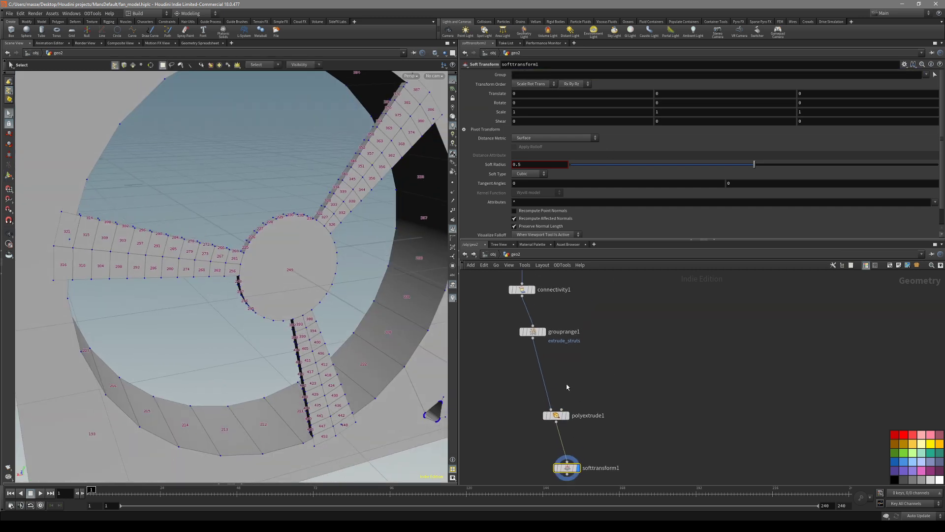
Display grouprange1 and insert a Group Promote node between it and polyextrude1.
{"action": "left_click", "coordinate": [532, 332]}
{"action": "left_click", "coordinate": [543, 331]}
{"action": "key", "text": "Escape"}
{"action": "left_click_drag", "start_coordinate": [269, 244], "coordinate": [290, 245]}
{"action": "scroll", "coordinate": [314, 284], "scroll_direction": "up", "scroll_amount": 3}
{"action": "key", "text": "Return"}
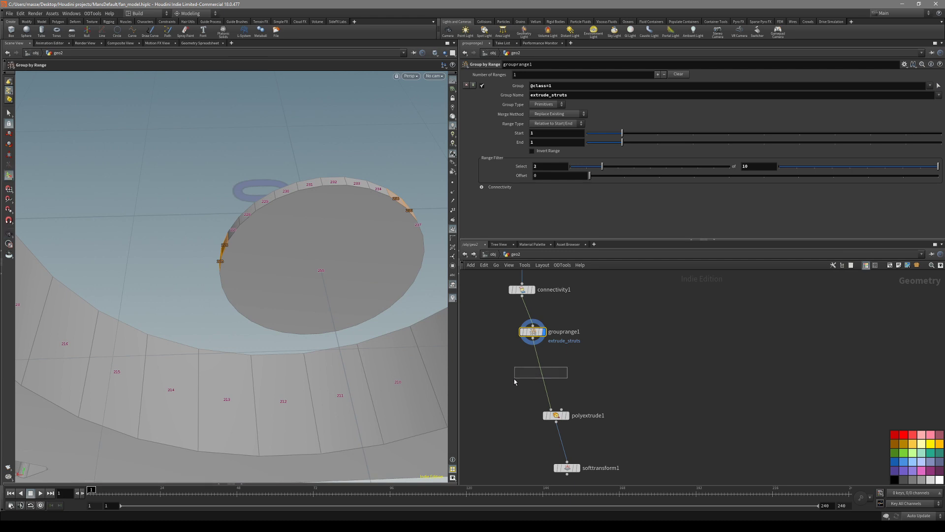
{"action": "type", "text": "promo"}
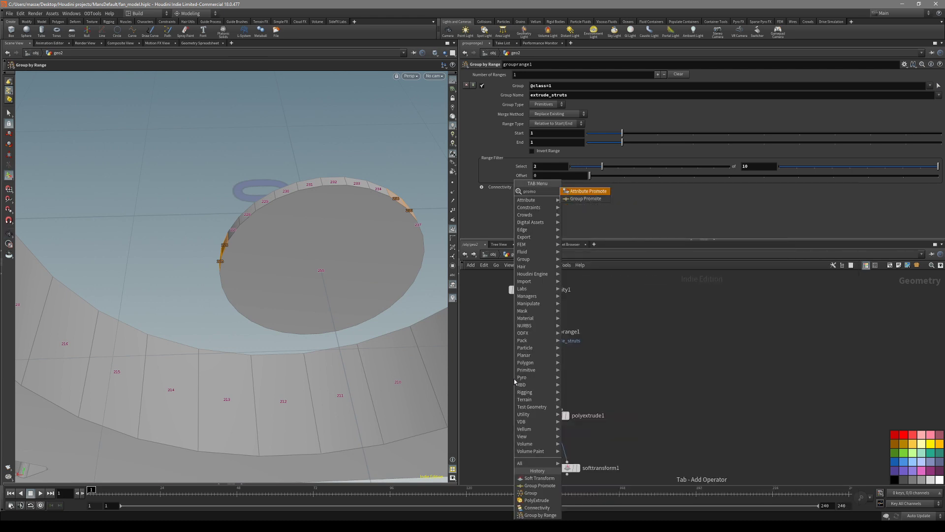
{"action": "key", "text": "Down"}
{"action": "key", "text": "Return"}
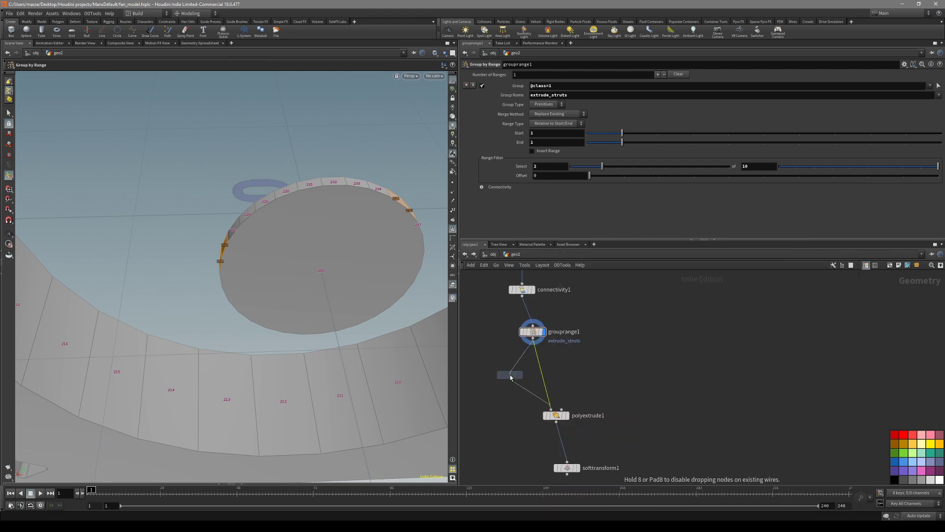
{"action": "left_click", "coordinate": [560, 366]}
Promote the extrude_struts group to points under the new name soft_transform, keeping the original group.
{"action": "left_click", "coordinate": [938, 105]}
{"action": "left_click", "coordinate": [905, 116]}
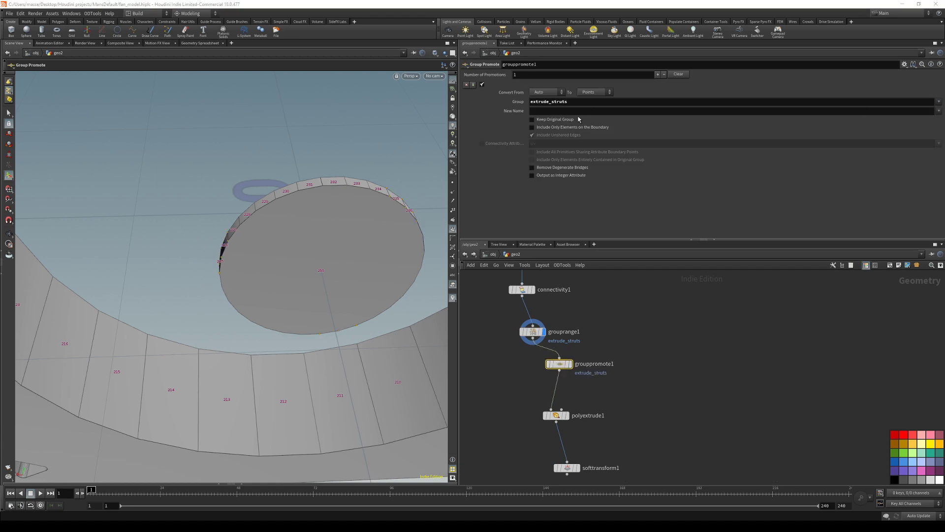
{"action": "left_click", "coordinate": [566, 120]}
{"action": "left_click", "coordinate": [555, 111]}
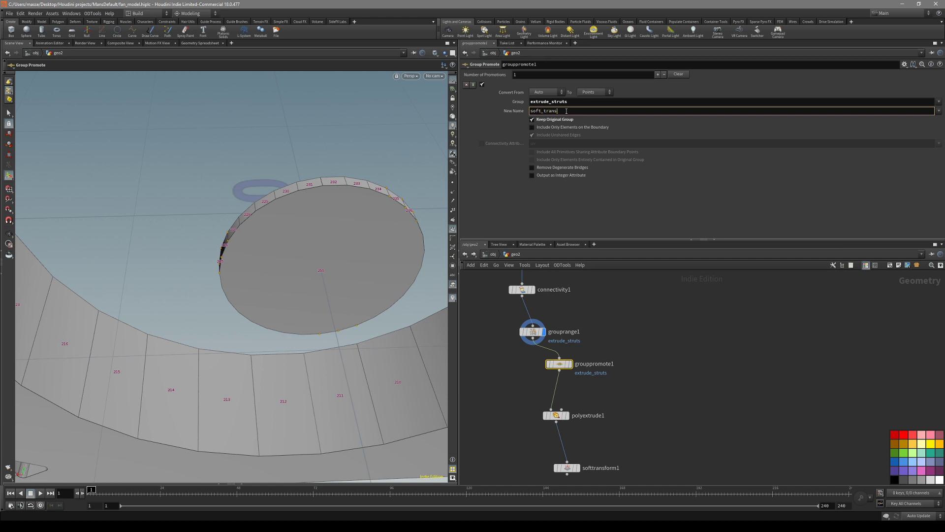
{"action": "key", "text": "Return"}
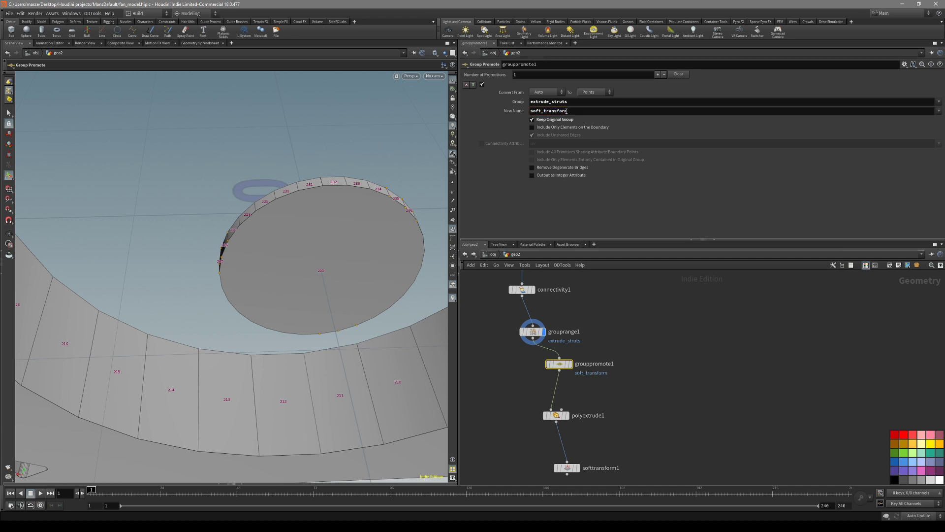
Display softtransform1 and limit it to the soft_transform group.
{"action": "left_click_drag", "start_coordinate": [560, 417], "coordinate": [553, 420]}
{"action": "left_click_drag", "start_coordinate": [614, 432], "coordinate": [550, 474]}
{"action": "key", "text": "r"}
{"action": "left_click_drag", "start_coordinate": [364, 315], "coordinate": [341, 194], "text": "alt"}
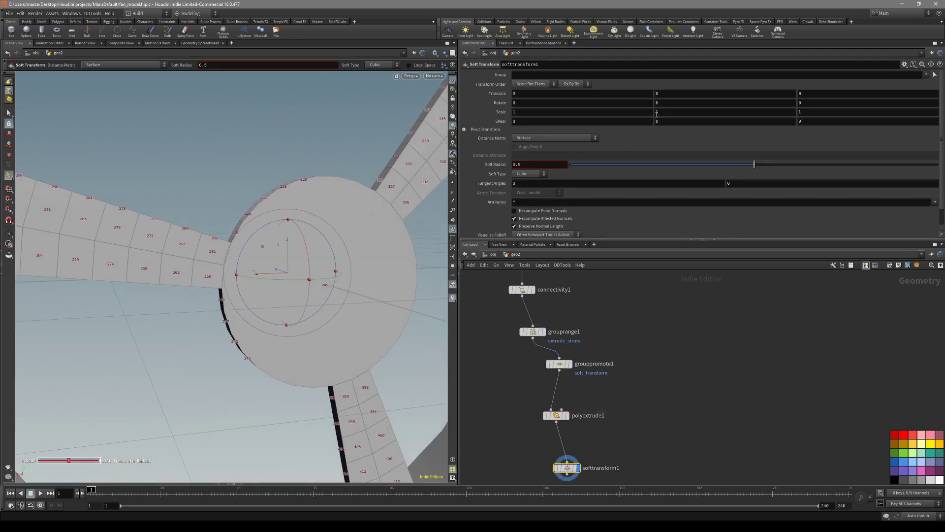
{"action": "left_click", "coordinate": [927, 74]}
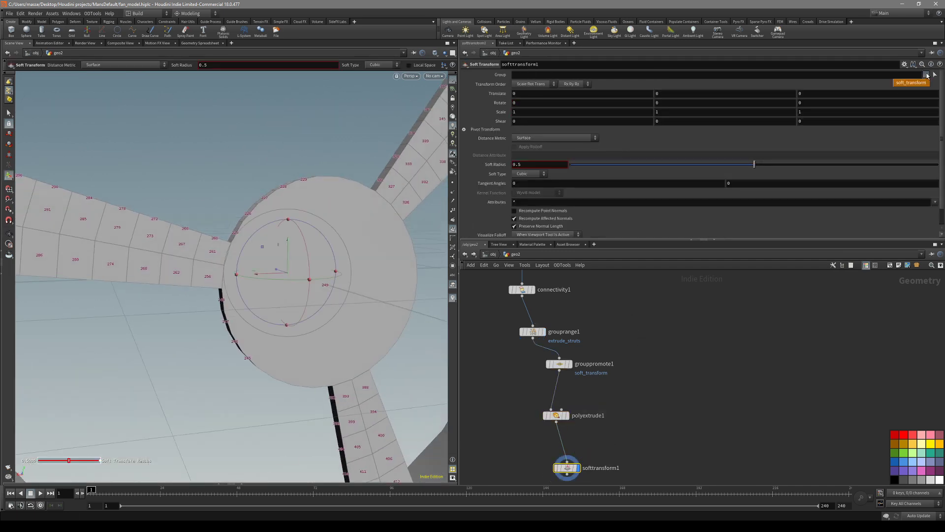
{"action": "left_click", "coordinate": [904, 87]}
{"action": "key", "text": "Escape"}
Bend the struts by rotating softtransform1 about -33 degrees around Z, working in the front view.
{"action": "mouse_move", "coordinate": [379, 248]}
{"action": "left_mouse_down"}
{"action": "mouse_move", "coordinate": [313, 263]}
{"action": "mouse_move", "coordinate": [382, 260]}
{"action": "left_mouse_up"}
{"action": "left_click_drag", "start_coordinate": [393, 212], "coordinate": [415, 266]}
{"action": "left_click_drag", "start_coordinate": [415, 266], "coordinate": [379, 230], "text": "alt"}
{"action": "key", "text": "space+4"}
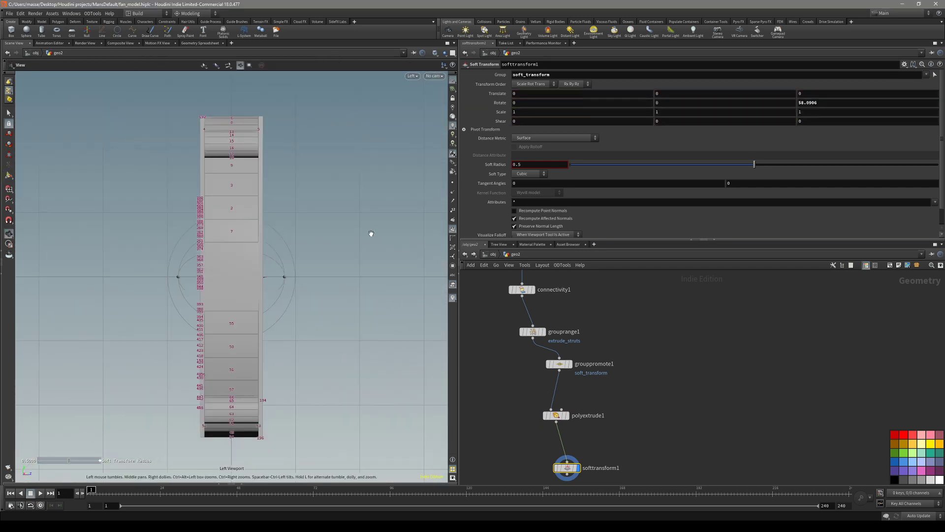
{"action": "key", "text": "space+3"}
{"action": "scroll", "coordinate": [237, 221], "scroll_direction": "up", "scroll_amount": 2}
{"action": "left_click_drag", "start_coordinate": [279, 227], "coordinate": [324, 286]}
Set softtransform1's soft radius to 0.571 and its soft type to Quadratic.
{"action": "left_click_drag", "start_coordinate": [624, 164], "coordinate": [781, 201]}
{"action": "left_click", "coordinate": [531, 174]}
{"action": "left_click", "coordinate": [530, 185]}
{"action": "left_click", "coordinate": [530, 173]}
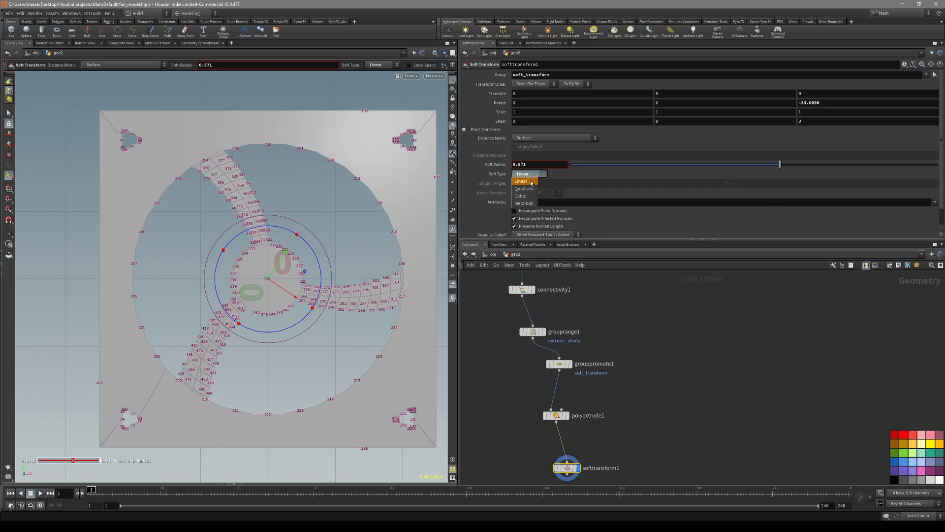
{"action": "left_click", "coordinate": [531, 182]}
{"action": "scroll", "coordinate": [607, 221], "scroll_direction": "down", "scroll_amount": 1}
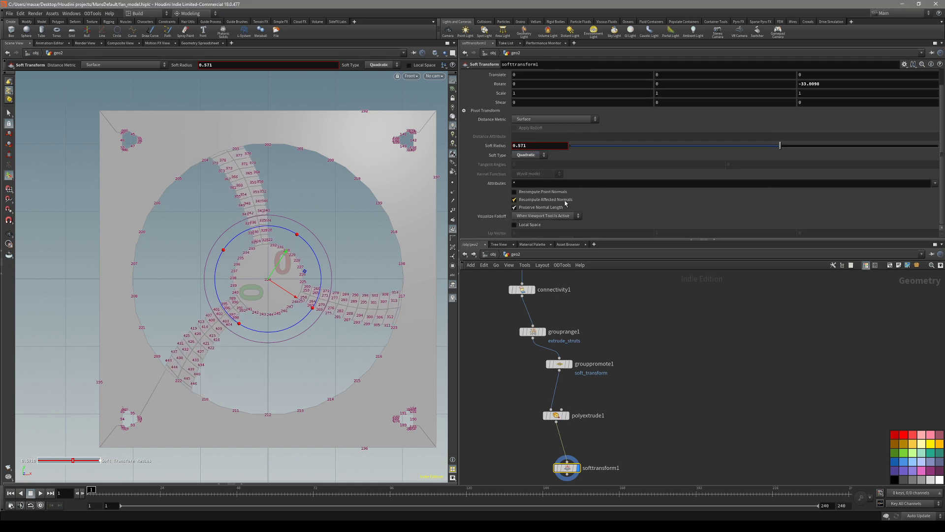
{"action": "scroll", "coordinate": [592, 224], "scroll_direction": "up", "scroll_amount": 1}
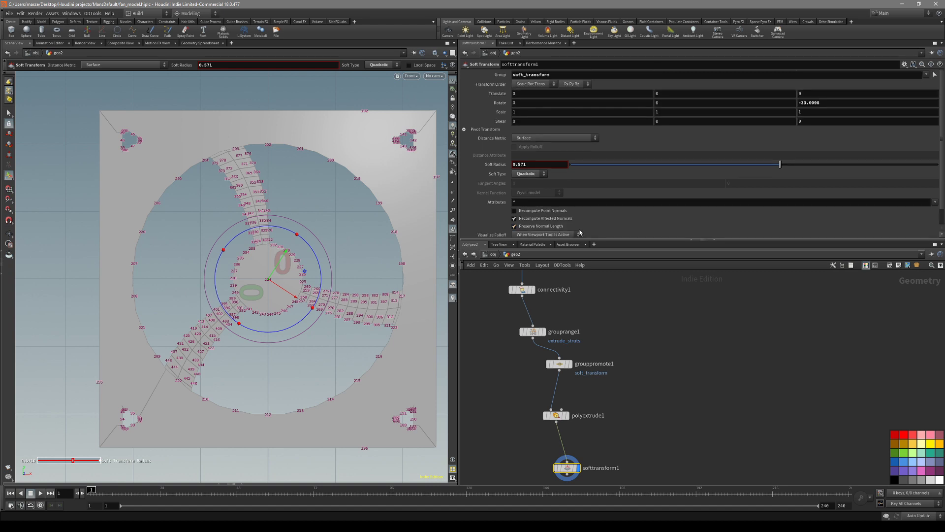
Review softtransform1's pivot settings and distance metric options, and reduce its soft radius.
{"action": "left_click", "coordinate": [547, 131]}
{"action": "left_click", "coordinate": [537, 164]}
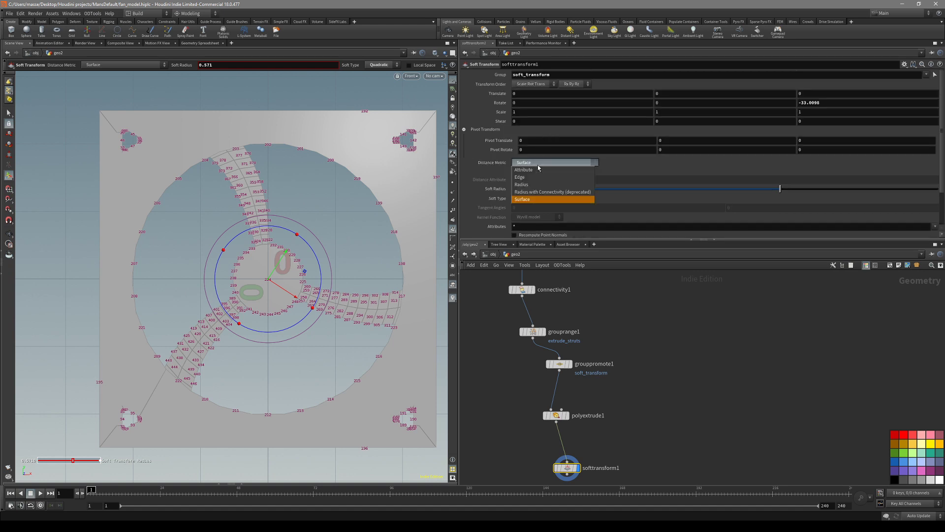
{"action": "left_click", "coordinate": [538, 165]}
{"action": "scroll", "coordinate": [756, 153], "scroll_direction": "down", "scroll_amount": 2}
{"action": "left_click_drag", "start_coordinate": [779, 145], "coordinate": [713, 146]}
{"action": "key", "text": "Escape"}
{"action": "left_click_drag", "start_coordinate": [266, 256], "coordinate": [314, 253]}
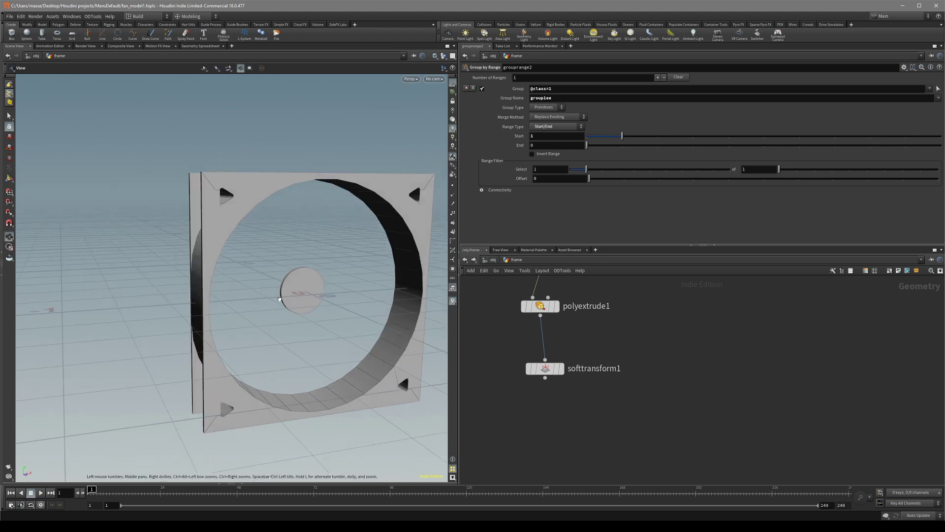
Go up to the object level and add a new Geometry object below frame.
{"action": "left_click_drag", "start_coordinate": [333, 290], "coordinate": [444, 324]}
{"action": "key", "text": "Return"}
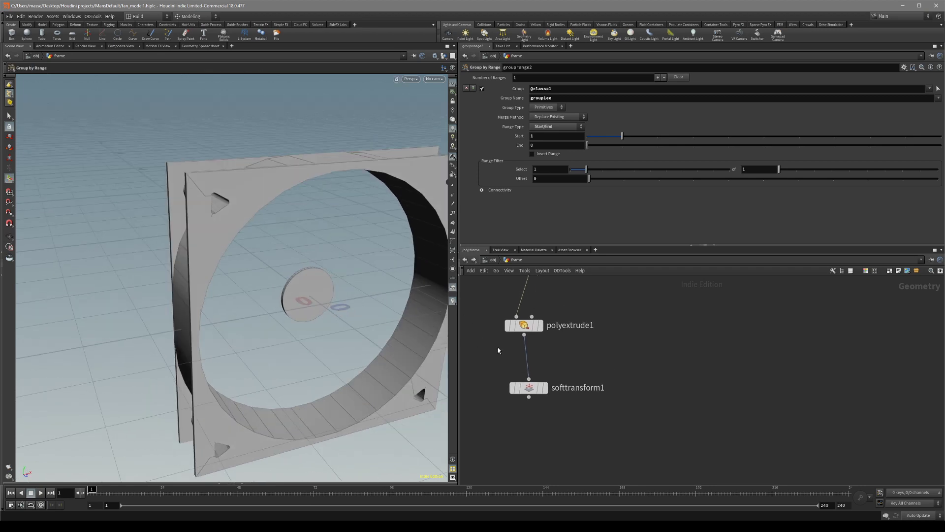
{"action": "left_click", "coordinate": [493, 260]}
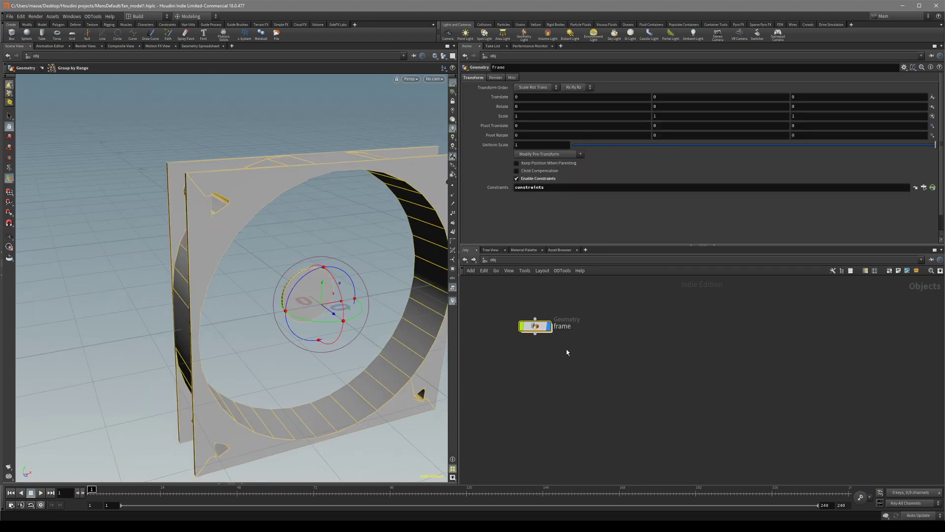
{"action": "key", "text": "Tab"}
{"action": "type", "text": "geo"}
{"action": "key", "text": "Return"}
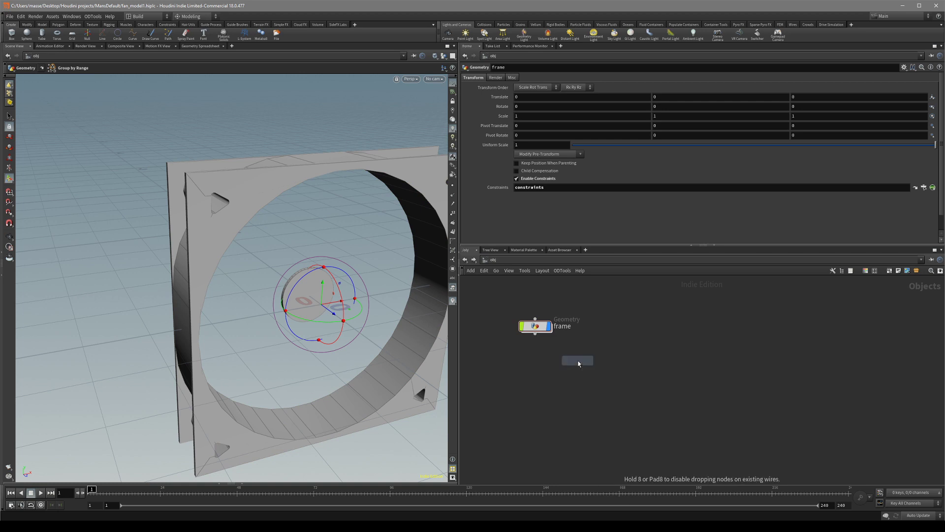
{"action": "left_click", "coordinate": [547, 389]}
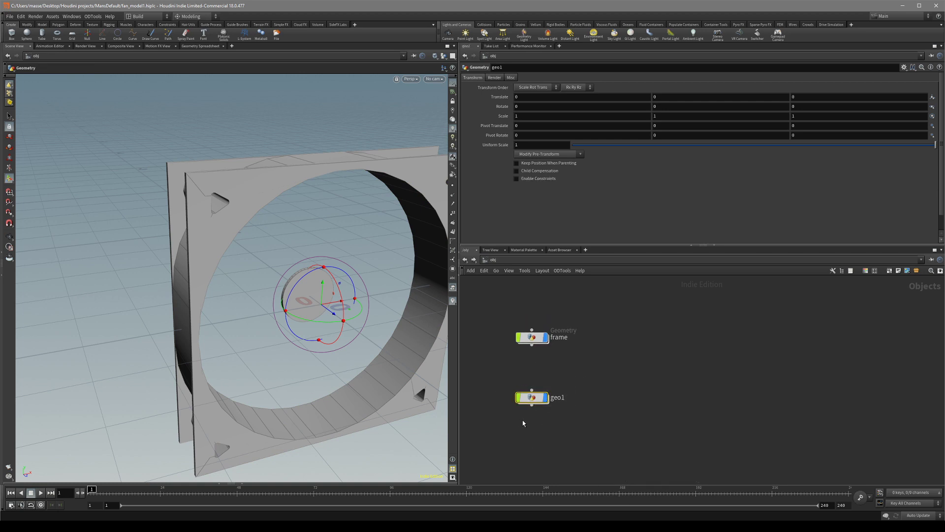
Enter the geo1 object's network and check the display options for other objects in the viewport.
{"action": "double_click", "coordinate": [534, 400]}
{"action": "key", "text": "space+3"}
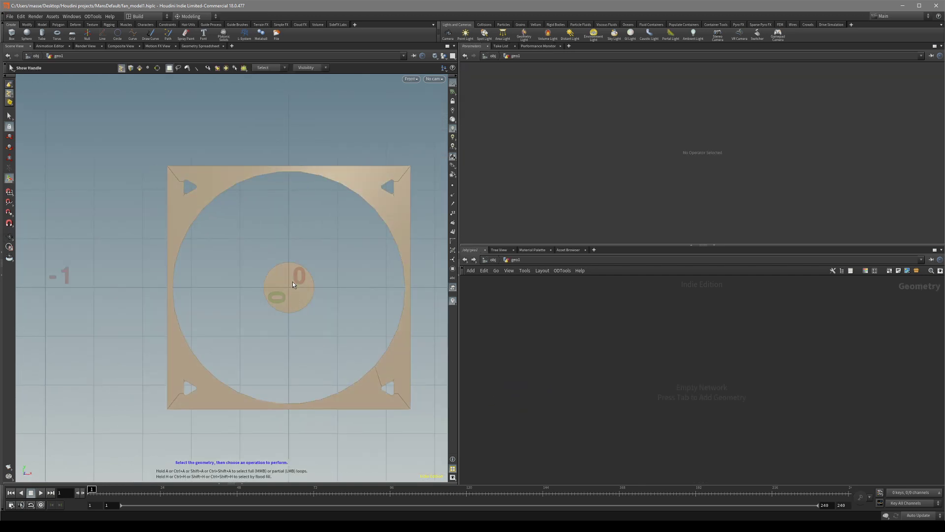
{"action": "key", "text": "space+1"}
{"action": "left_click", "coordinate": [444, 56]}
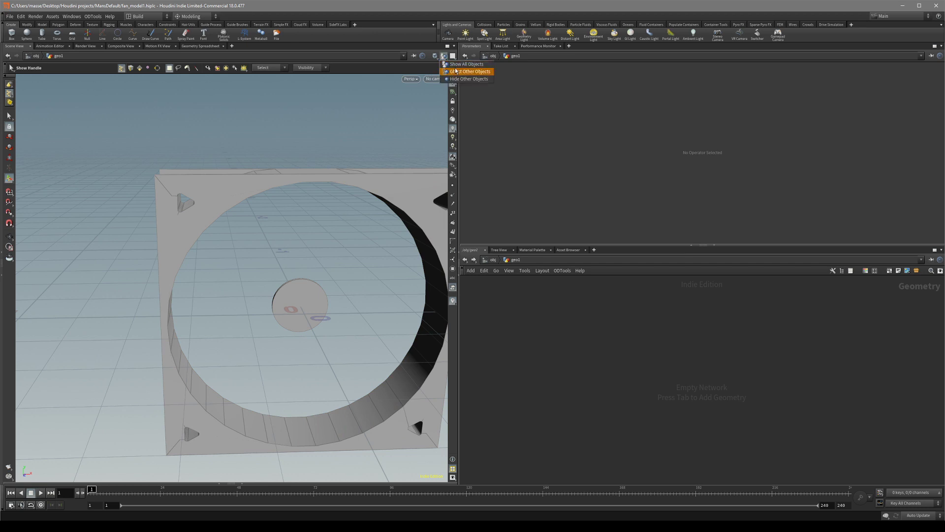
{"action": "left_click", "coordinate": [445, 63]}
{"action": "key", "text": "Escape"}
Show the front view and load $JOB/render/download.jpg as its background image in the display options.
{"action": "key", "text": "space+3"}
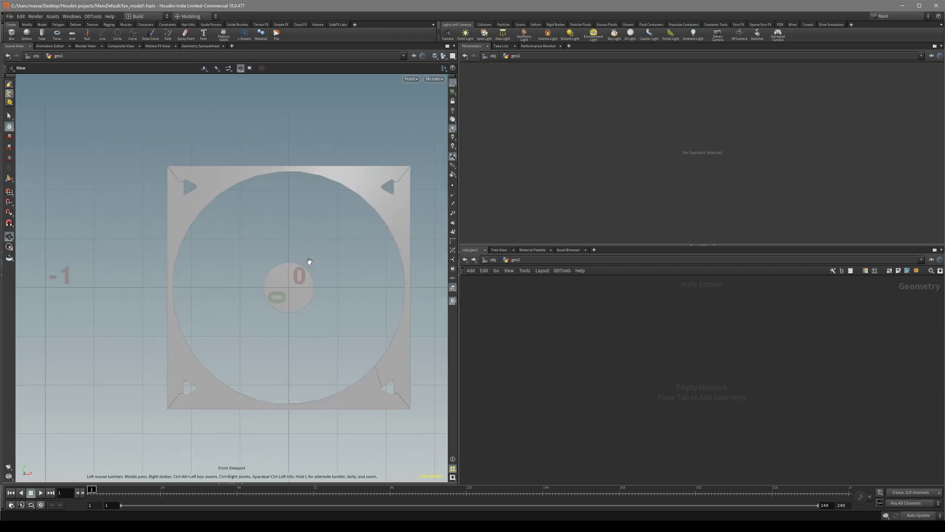
{"action": "key", "text": "space+3"}
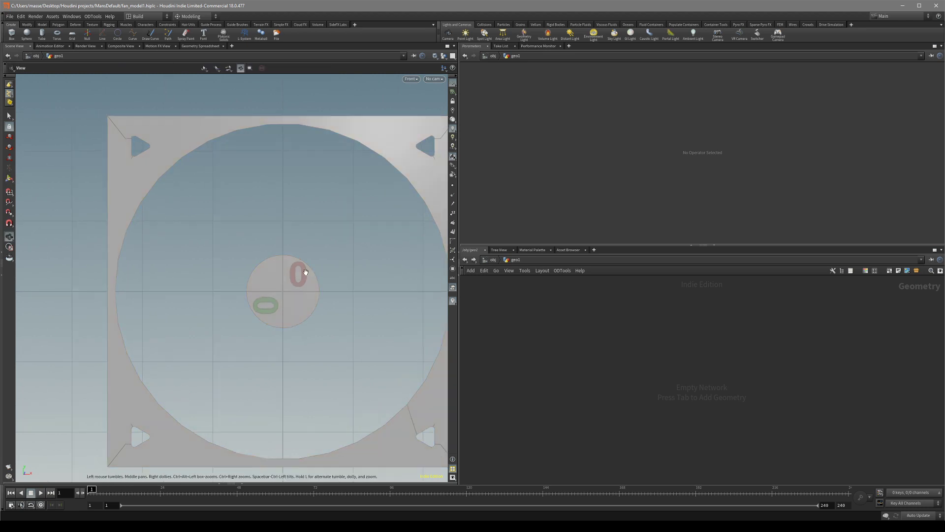
{"action": "key", "text": "Escape"}
{"action": "key", "text": "space+3"}
{"action": "key", "text": "d"}
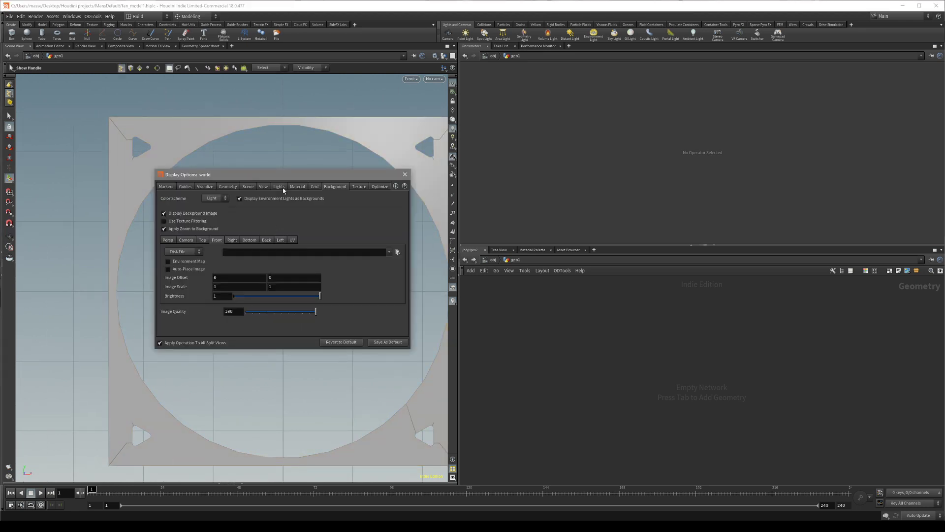
{"action": "left_click_drag", "start_coordinate": [300, 175], "coordinate": [285, 189]}
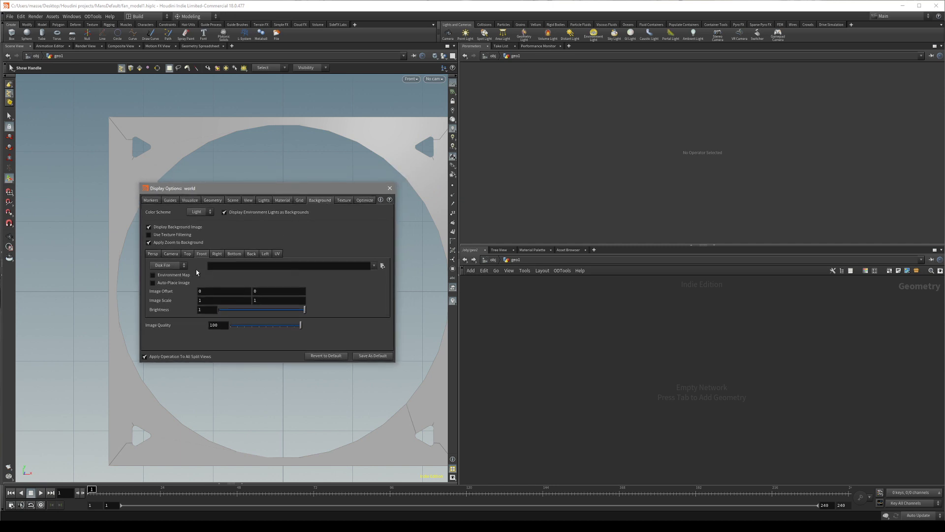
{"action": "left_click", "coordinate": [382, 265]}
{"action": "scroll", "coordinate": [382, 296], "scroll_direction": "down", "scroll_amount": 2}
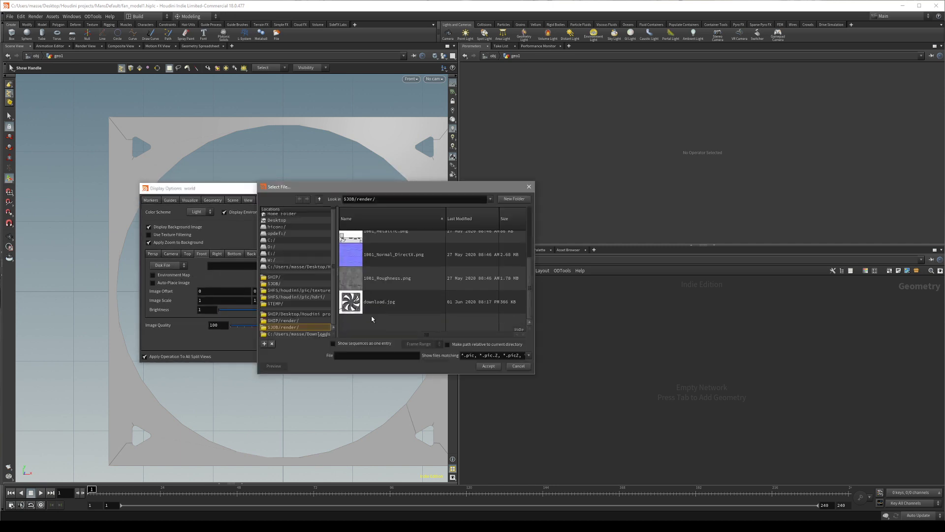
{"action": "left_click_drag", "start_coordinate": [376, 187], "coordinate": [319, 187]}
{"action": "double_click", "coordinate": [322, 303]}
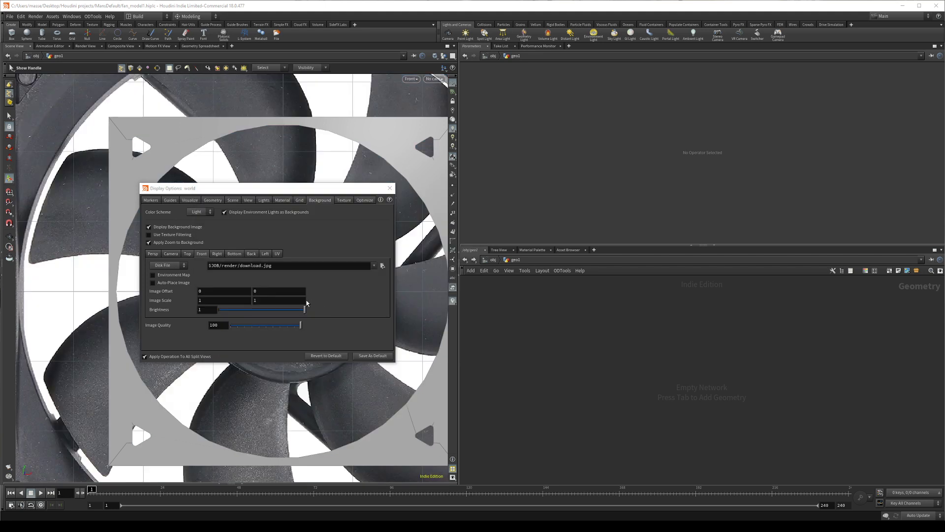
{"action": "left_click_drag", "start_coordinate": [236, 194], "coordinate": [299, 185]}
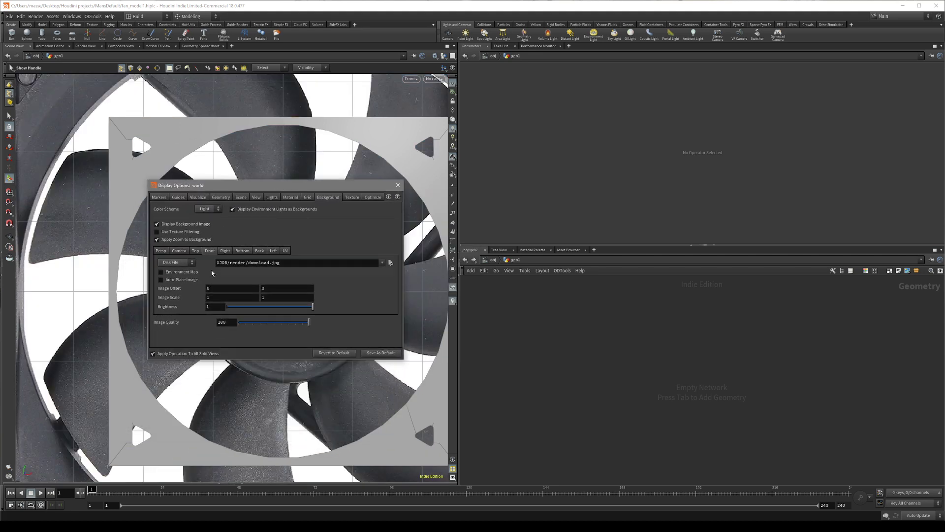
Try Auto-Place Image on and off for the front background image, and close the display options.
{"action": "middle_click_drag", "start_coordinate": [342, 166], "coordinate": [298, 191], "text": "alt"}
{"action": "right_click_drag", "start_coordinate": [266, 135], "coordinate": [232, 161], "text": "alt"}
{"action": "middle_click_drag", "start_coordinate": [277, 157], "coordinate": [268, 163], "text": "alt"}
{"action": "scroll", "coordinate": [268, 163], "scroll_direction": "up", "scroll_amount": 2}
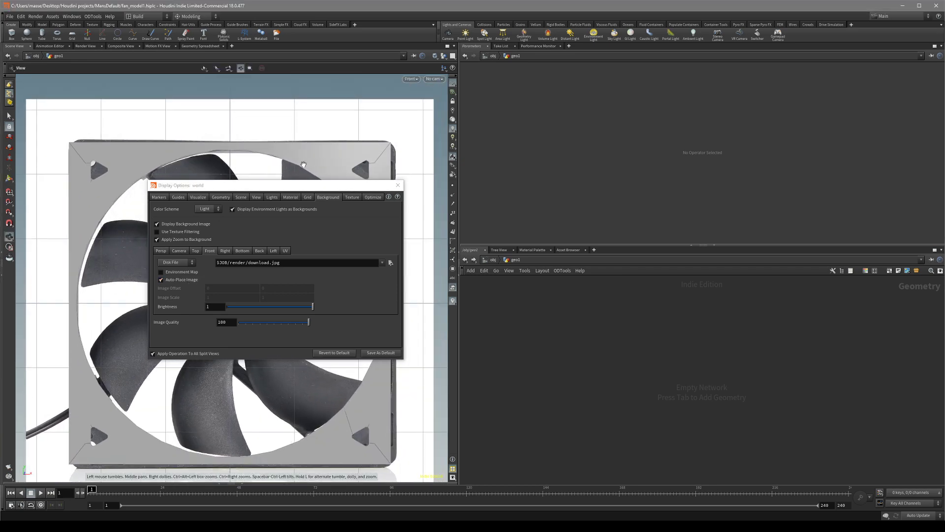
{"action": "left_click", "coordinate": [161, 279]}
{"action": "scroll", "coordinate": [195, 170], "scroll_direction": "down", "scroll_amount": 3}
{"action": "scroll", "coordinate": [194, 170], "scroll_direction": "down", "scroll_amount": 3}
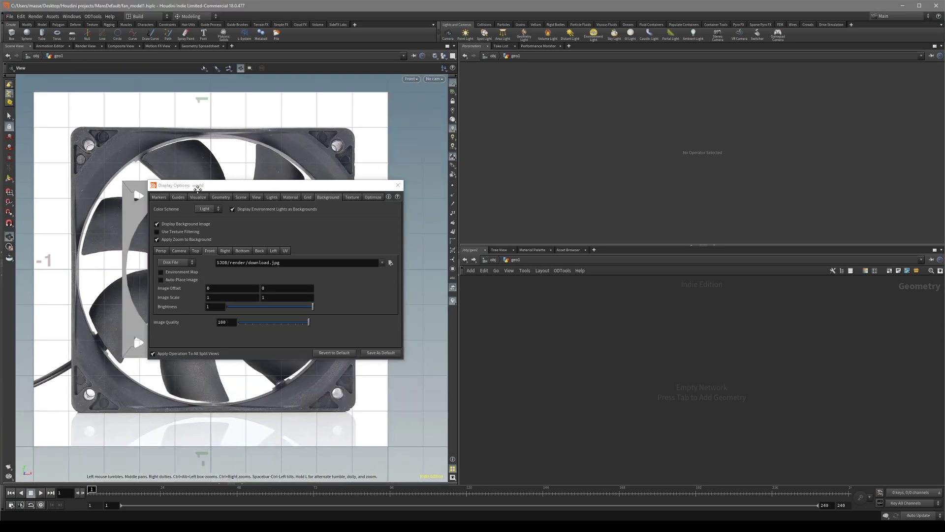
{"action": "key", "text": "s"}
{"action": "left_click_drag", "start_coordinate": [353, 185], "coordinate": [358, 224]}
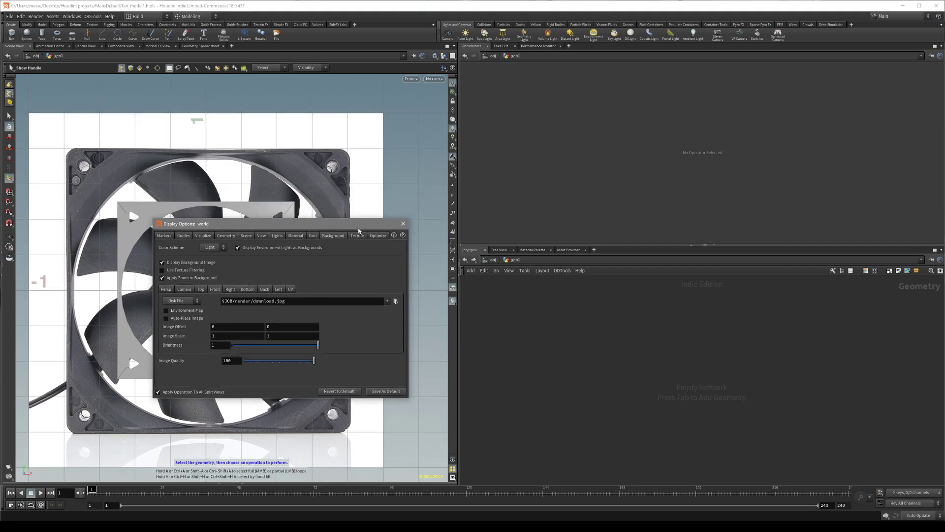
{"action": "left_click", "coordinate": [403, 224]}
{"action": "key", "text": "Escape"}
Enable Auto-Place Image for the front view's background image and close the display options.
{"action": "scroll", "coordinate": [268, 261], "scroll_direction": "up", "scroll_amount": 4}
{"action": "scroll", "coordinate": [268, 261], "scroll_direction": "down", "scroll_amount": 3}
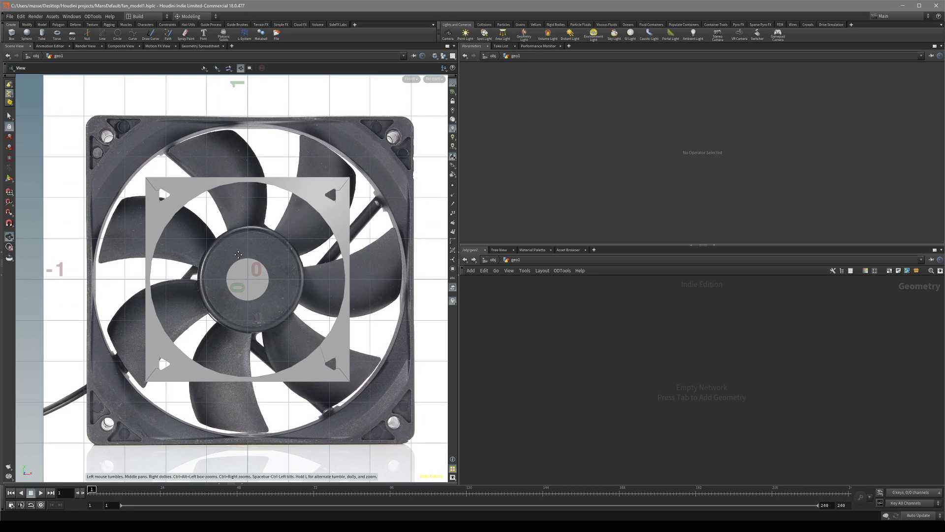
{"action": "middle_click_drag", "start_coordinate": [237, 254], "coordinate": [242, 264]}
{"action": "scroll", "coordinate": [241, 263], "scroll_direction": "up", "scroll_amount": 3}
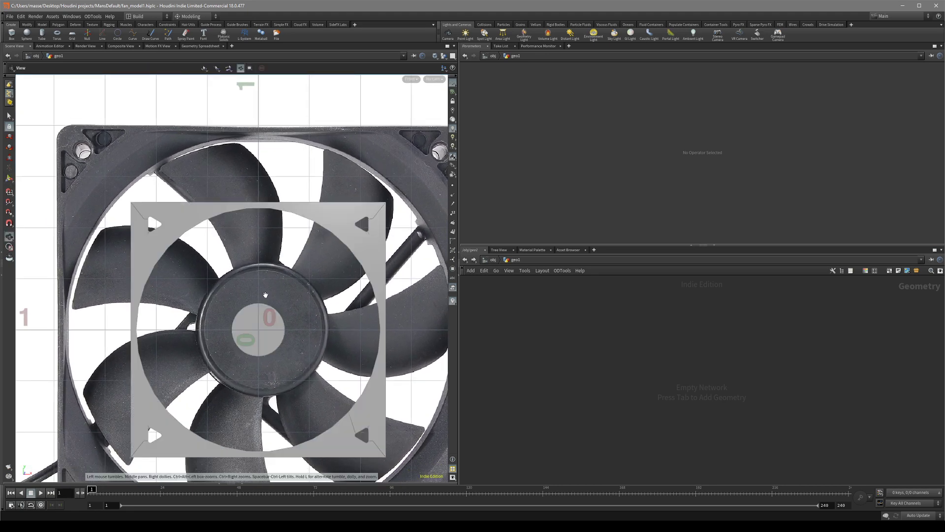
{"action": "middle_click_drag", "start_coordinate": [266, 295], "coordinate": [256, 256]}
{"action": "key", "text": "d"}
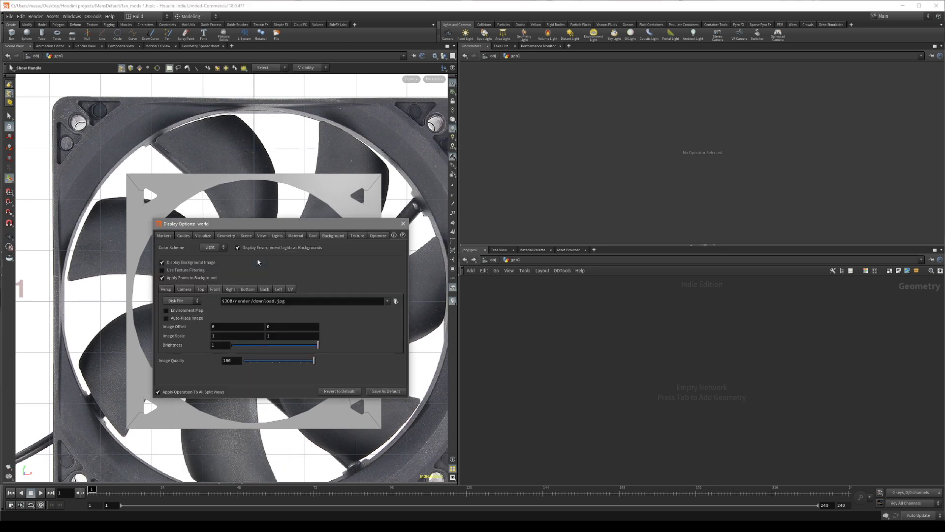
{"action": "left_click", "coordinate": [192, 320]}
{"action": "right_click_drag", "start_coordinate": [283, 194], "coordinate": [340, 196], "text": "alt"}
{"action": "left_click_drag", "start_coordinate": [301, 225], "coordinate": [571, 255]}
{"action": "right_click_drag", "start_coordinate": [271, 282], "coordinate": [277, 282], "text": "alt"}
{"action": "middle_click_drag", "start_coordinate": [277, 282], "coordinate": [277, 281]}
{"action": "left_click", "coordinate": [460, 348]}
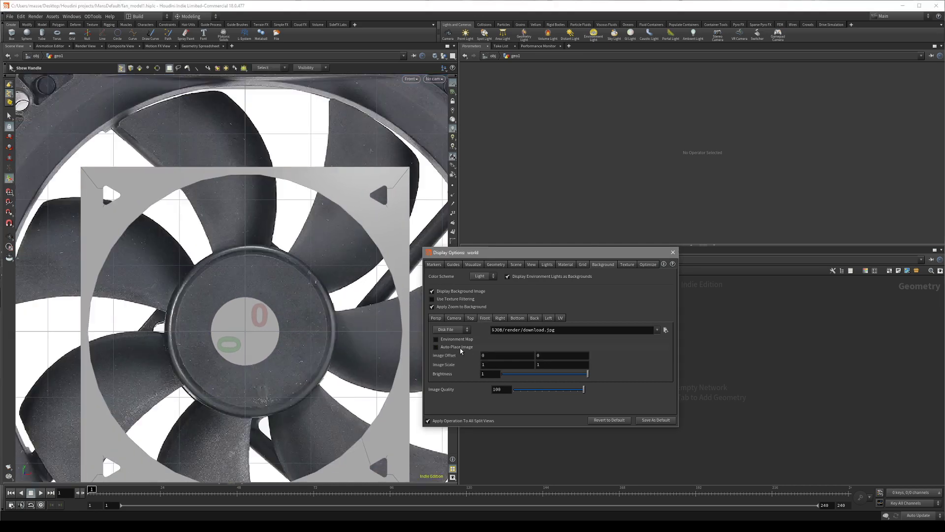
{"action": "left_click", "coordinate": [460, 348]}
{"action": "middle_click_drag", "start_coordinate": [316, 316], "coordinate": [299, 285]}
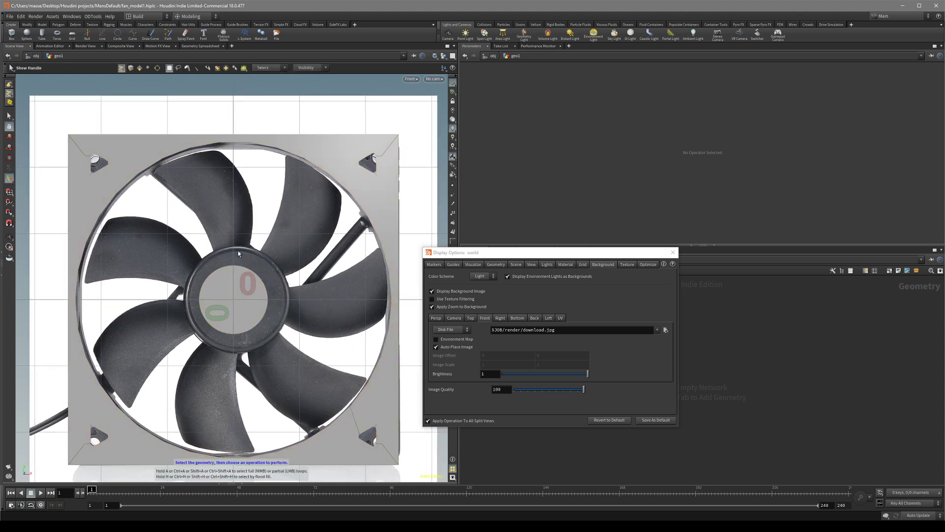
{"action": "middle_click_drag", "start_coordinate": [237, 250], "coordinate": [264, 295]}
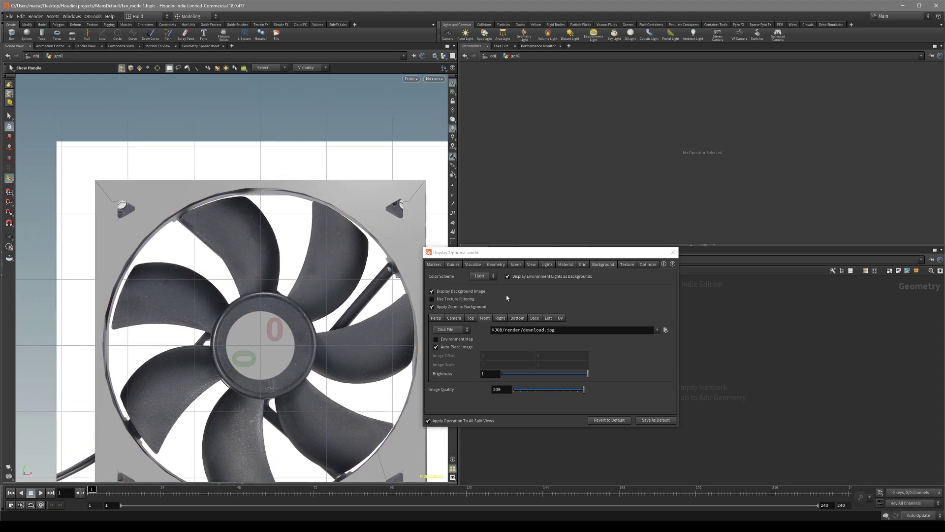
{"action": "left_click", "coordinate": [673, 253]}
Add a PolyDraw node to the geo1 network.
{"action": "middle_click_drag", "start_coordinate": [295, 315], "coordinate": [272, 268]}
{"action": "left_click_drag", "start_coordinate": [272, 267], "coordinate": [269, 272]}
{"action": "right_click_drag", "start_coordinate": [269, 272], "coordinate": [268, 275]}
{"action": "middle_click_drag", "start_coordinate": [238, 198], "coordinate": [271, 271]}
{"action": "right_click_drag", "start_coordinate": [270, 271], "coordinate": [209, 282]}
{"action": "middle_click_drag", "start_coordinate": [311, 338], "coordinate": [273, 301]}
{"action": "right_click_drag", "start_coordinate": [273, 301], "coordinate": [275, 308]}
{"action": "middle_click_drag", "start_coordinate": [275, 308], "coordinate": [283, 317]}
{"action": "key", "text": "Tab"}
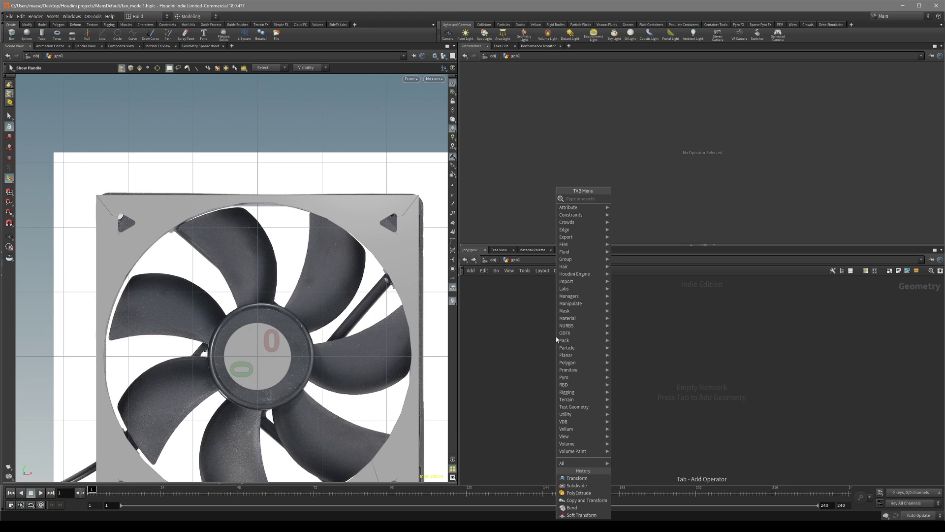
{"action": "type", "text": "polyd"}
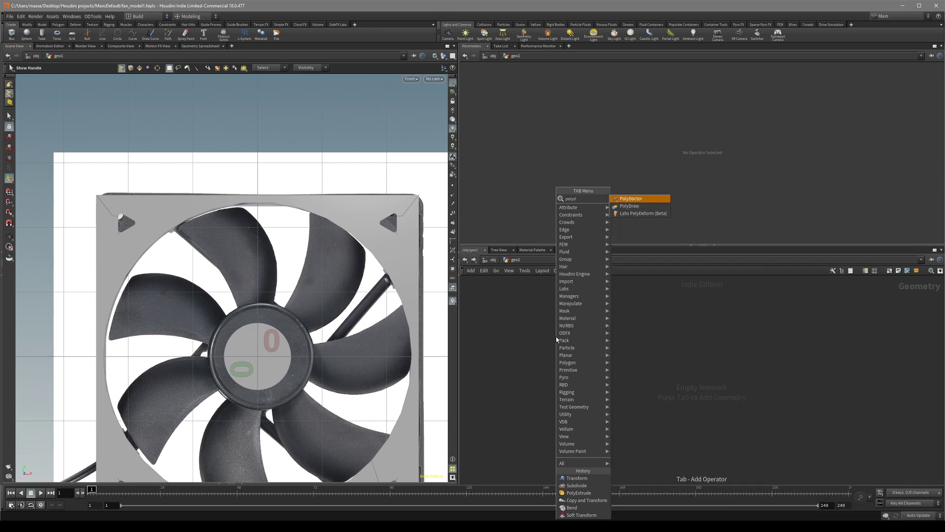
{"action": "key", "text": "Down"}
{"action": "key", "text": "Return"}
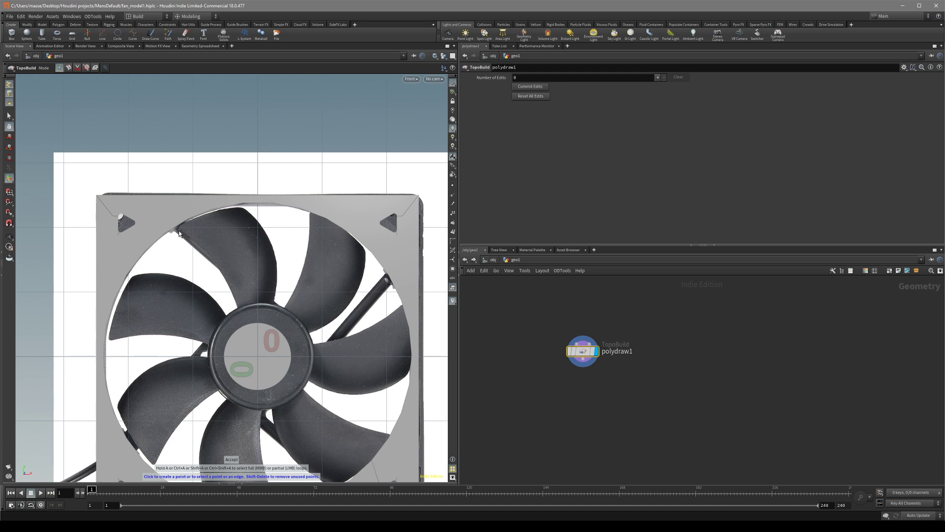
Draw a strip of connected quads along the outer tip of the reference photo's upper fan blade.
{"action": "left_click", "coordinate": [244, 211]}
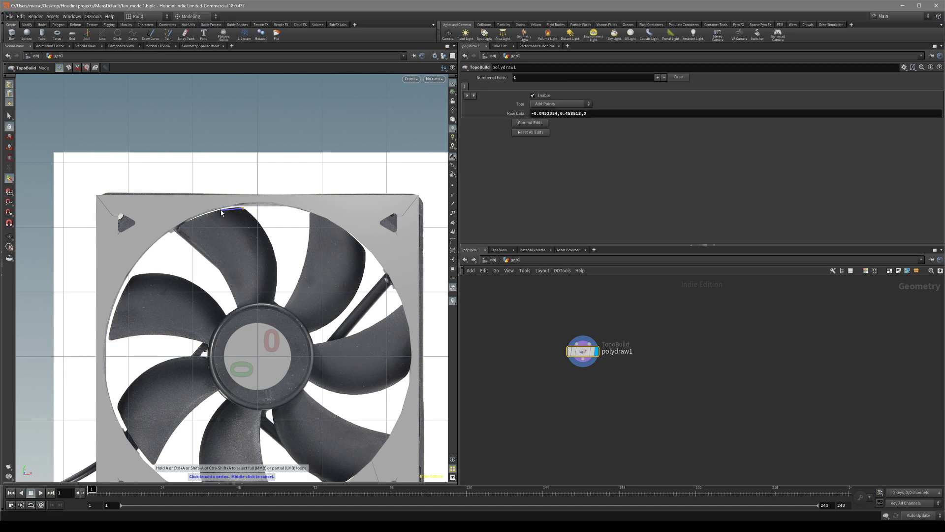
{"action": "left_click", "coordinate": [254, 218]}
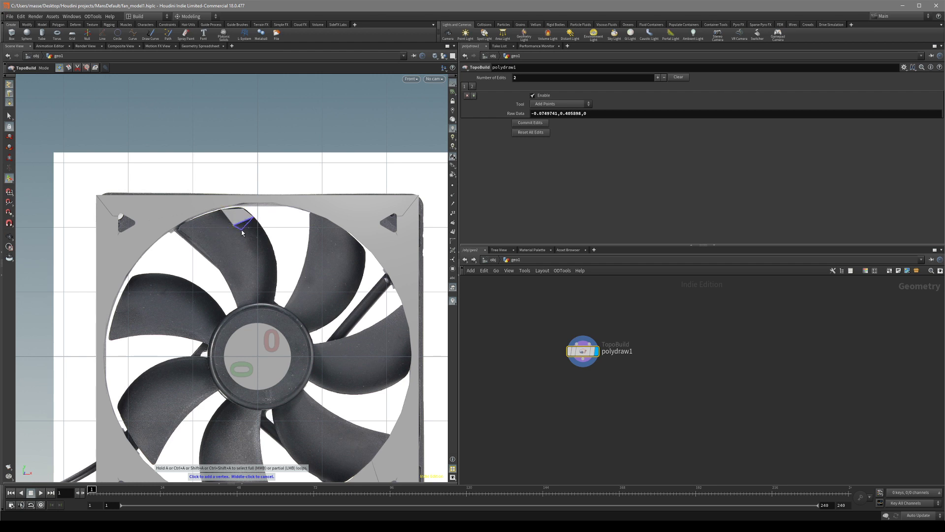
{"action": "middle_click", "coordinate": [239, 236]}
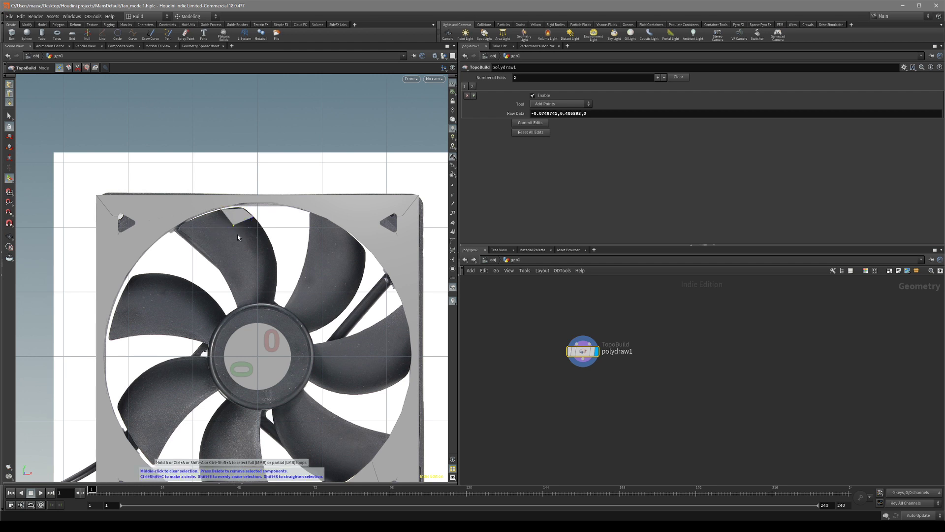
{"action": "left_click", "coordinate": [208, 229]}
{"action": "left_click", "coordinate": [197, 234]}
{"action": "left_click", "coordinate": [187, 245]}
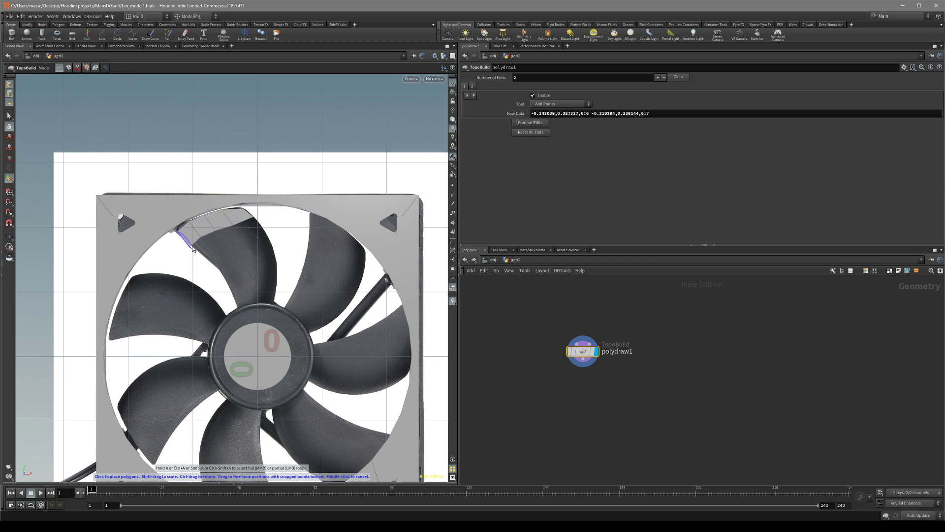
Move the points at the far end of the quad strip to match the blade's outline.
{"action": "left_click", "coordinate": [186, 252]}
{"action": "left_click_drag", "start_coordinate": [177, 231], "coordinate": [190, 249]}
{"action": "left_click", "coordinate": [176, 232]}
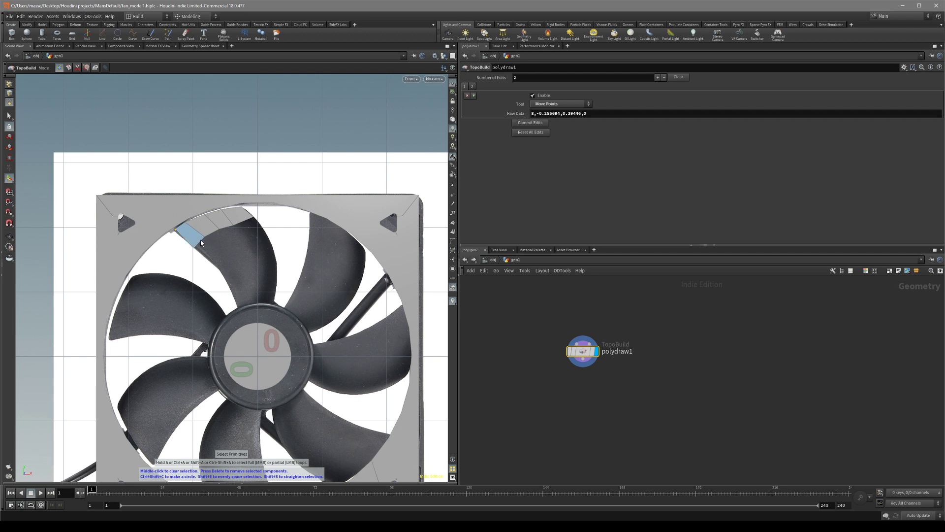
{"action": "left_click", "coordinate": [204, 241]}
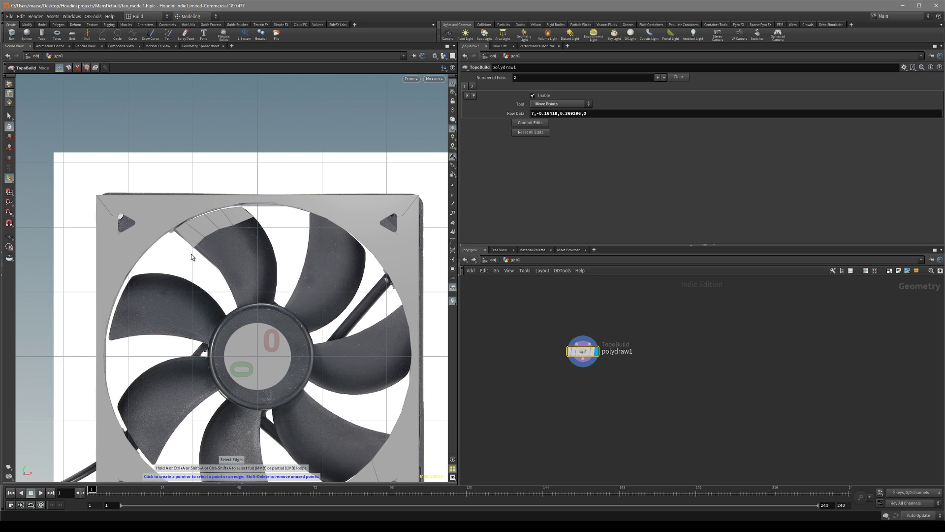
Select the strip's inner edges and extend them in four rows of quads down the blade to the hub.
{"action": "left_click", "coordinate": [209, 254]}
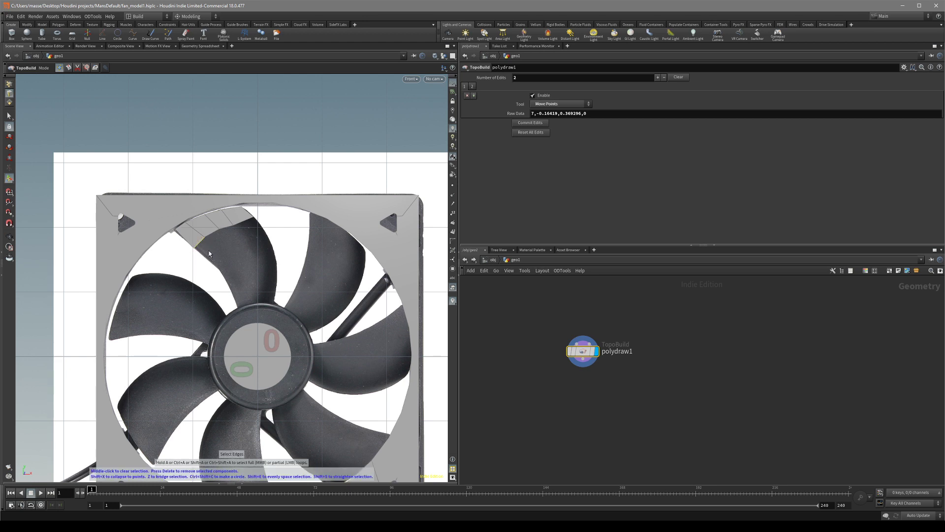
{"action": "left_click", "coordinate": [225, 229]}
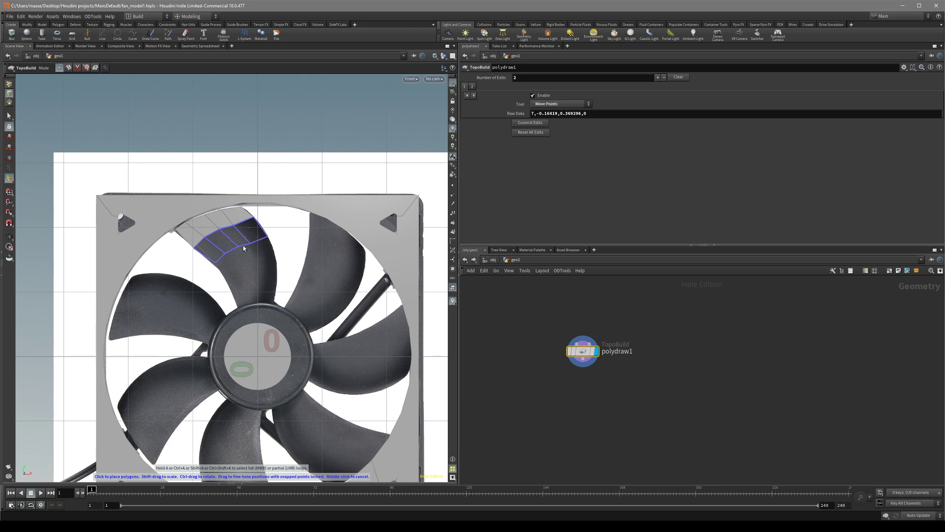
{"action": "left_click", "coordinate": [243, 249]}
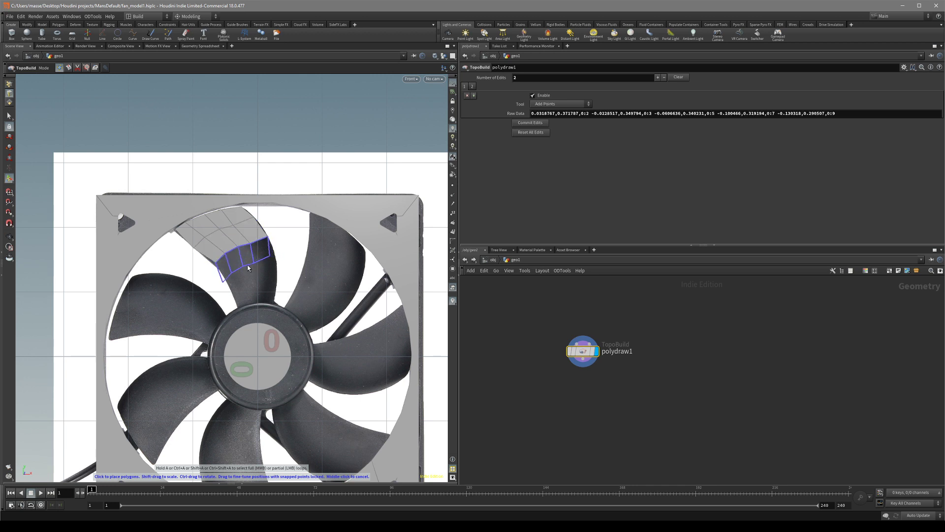
{"action": "left_click", "coordinate": [254, 268]}
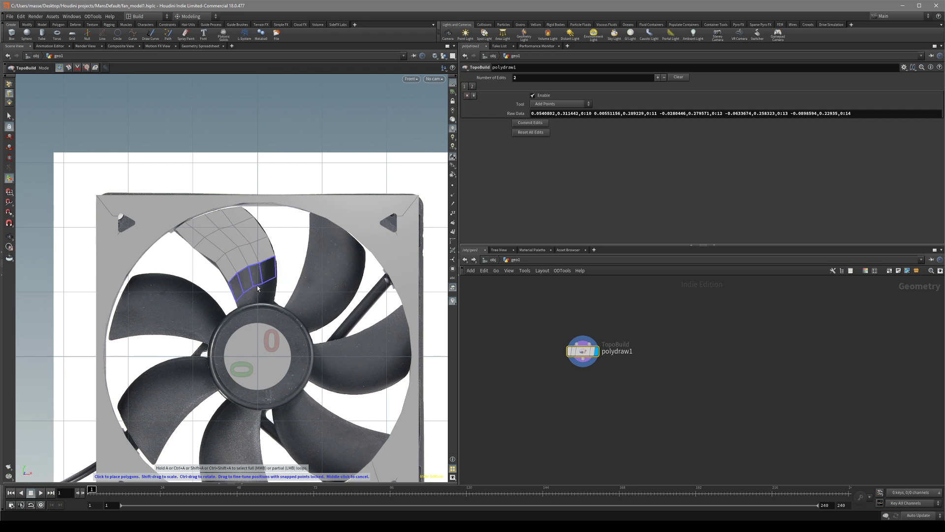
{"action": "left_click", "coordinate": [258, 289]}
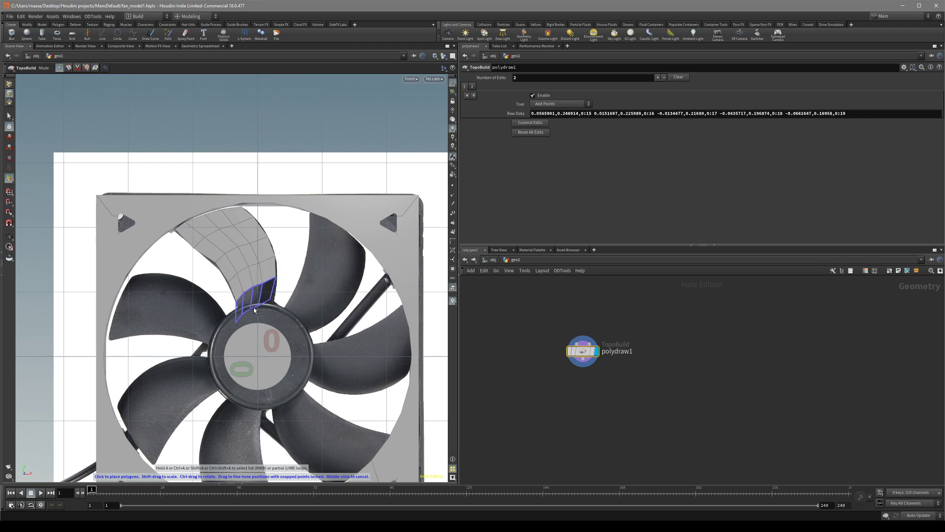
{"action": "left_click", "coordinate": [258, 307]}
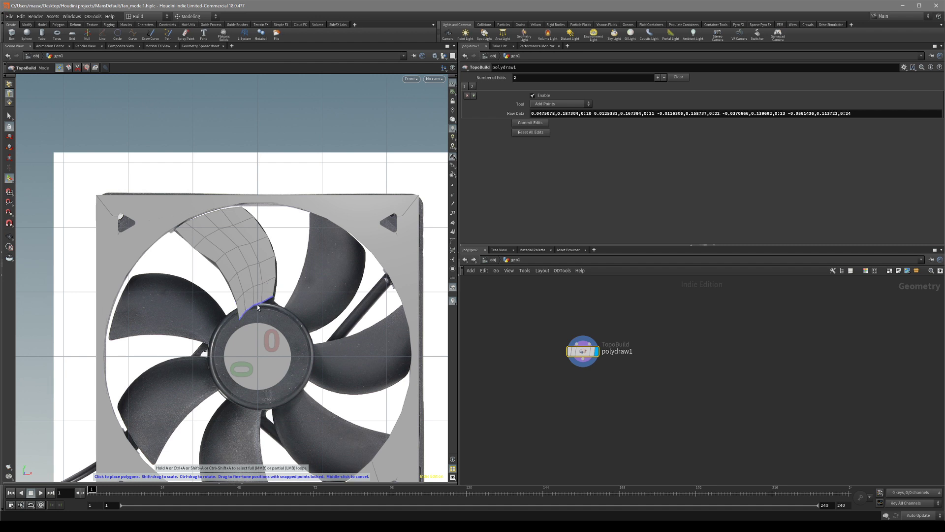
Try moving the corner point at the hub end of the blade mesh, and undo the last edits.
{"action": "scroll", "coordinate": [276, 309], "scroll_direction": "up", "scroll_amount": 3}
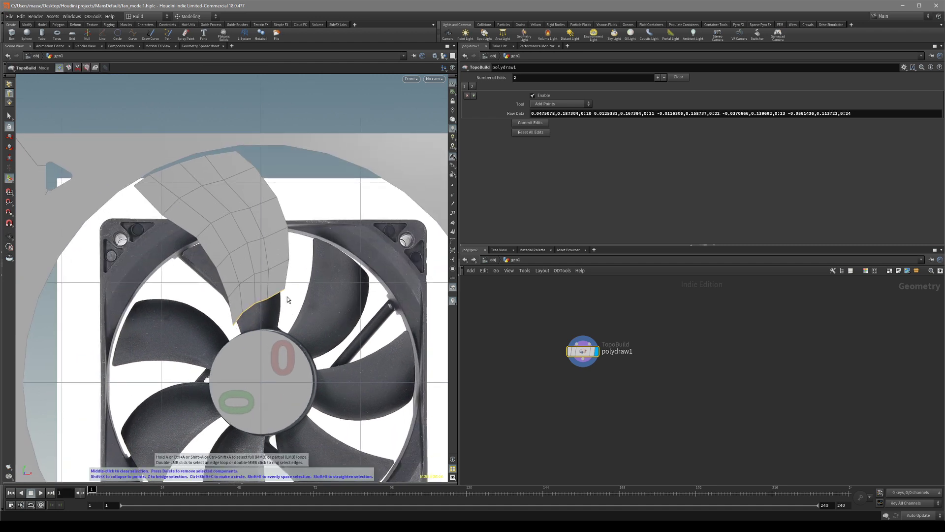
{"action": "left_click_drag", "start_coordinate": [284, 292], "coordinate": [283, 300]}
{"action": "key", "text": "ctrl+z"}
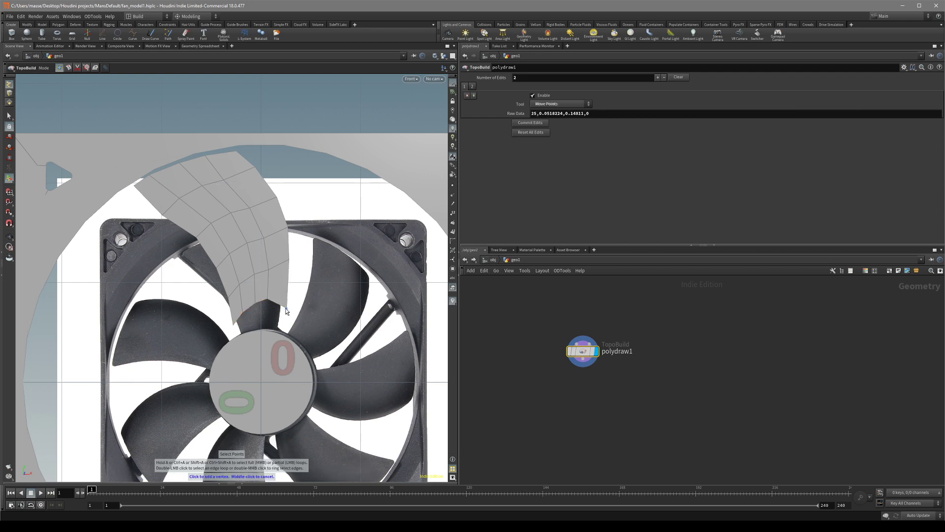
{"action": "key", "text": "ctrl+z"}
Move points on the blade mesh's side edges and outer tip corner to match the reference blade's outline.
{"action": "mouse_move", "coordinate": [302, 318]}
{"action": "left_mouse_down"}
{"action": "mouse_move", "coordinate": [209, 308]}
{"action": "mouse_move", "coordinate": [292, 309]}
{"action": "left_mouse_up"}
{"action": "key", "text": "Return"}
{"action": "left_click_drag", "start_coordinate": [232, 264], "coordinate": [187, 233]}
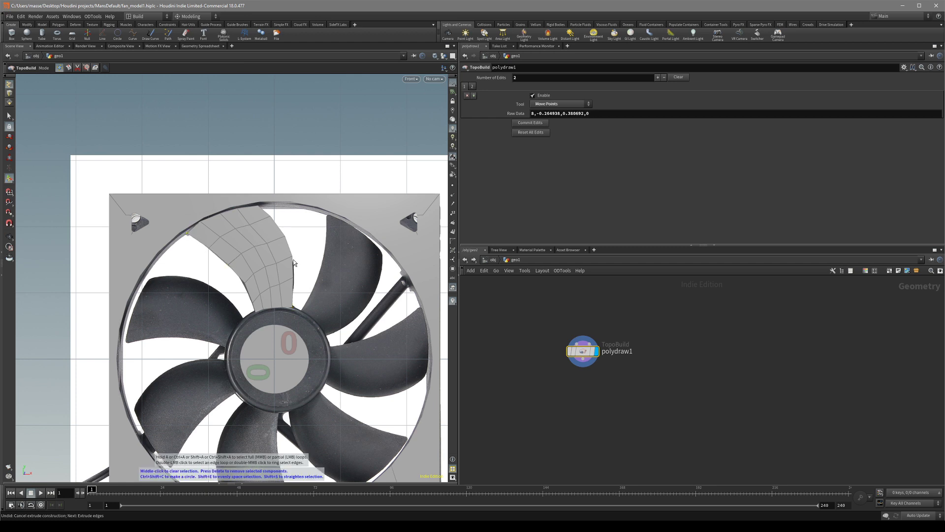
{"action": "mouse_move", "coordinate": [292, 262]}
{"action": "left_mouse_down"}
{"action": "mouse_move", "coordinate": [281, 241]}
{"action": "mouse_move", "coordinate": [295, 281]}
{"action": "left_mouse_up"}
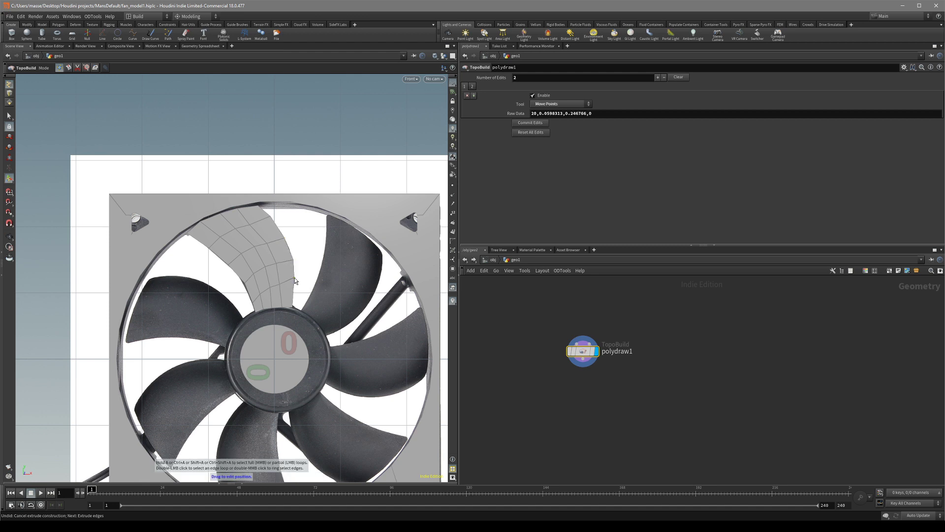
{"action": "left_click_drag", "start_coordinate": [220, 253], "coordinate": [187, 235]}
Turn off Auto-Place Image for the front view's background image in the display options.
{"action": "key", "text": "d"}
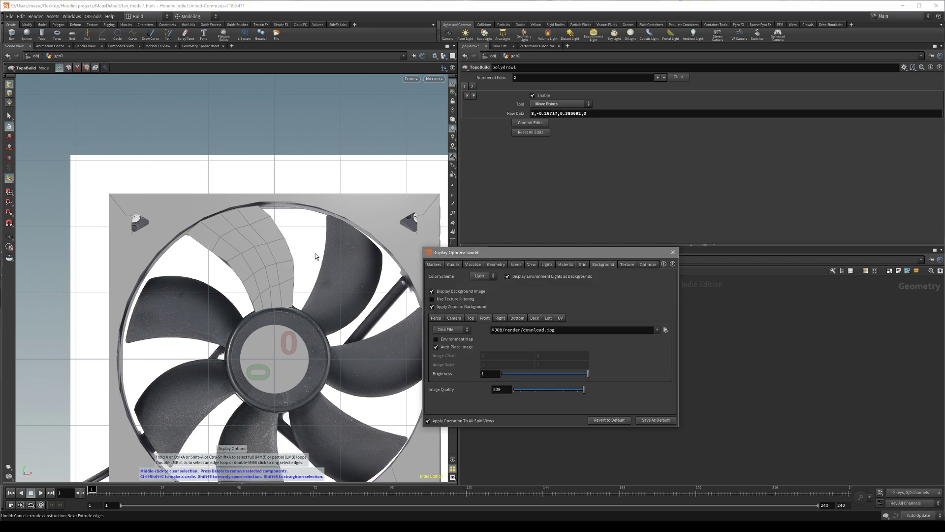
{"action": "left_click", "coordinate": [461, 347]}
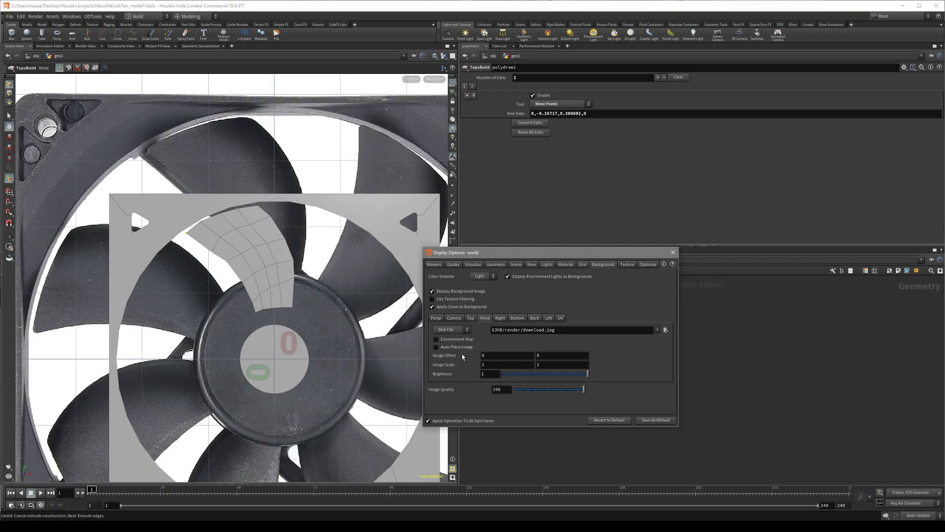
{"action": "left_click", "coordinate": [673, 252]}
Adjust the points along both side edges of the blade mesh, down to the hub end, to smooth its outline.
{"action": "scroll", "coordinate": [251, 306], "scroll_direction": "up", "scroll_amount": 5}
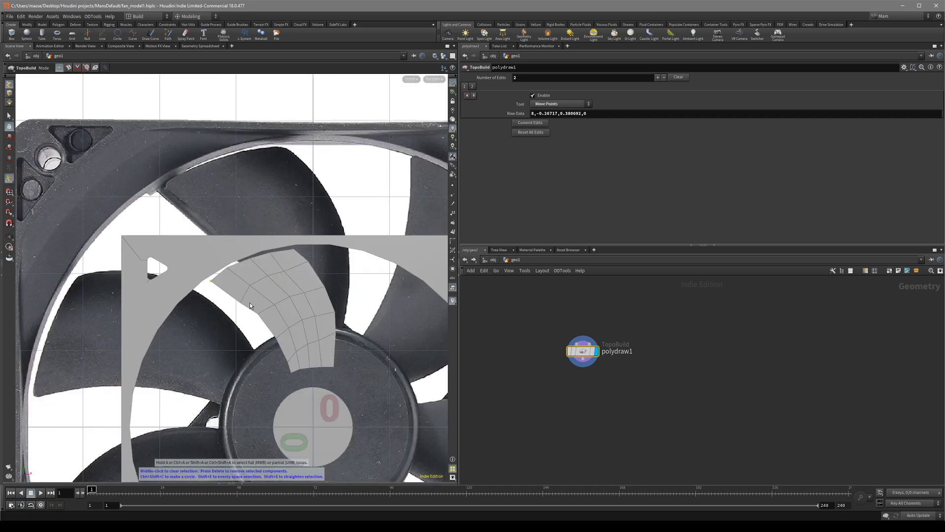
{"action": "left_click_drag", "start_coordinate": [241, 303], "coordinate": [259, 314]}
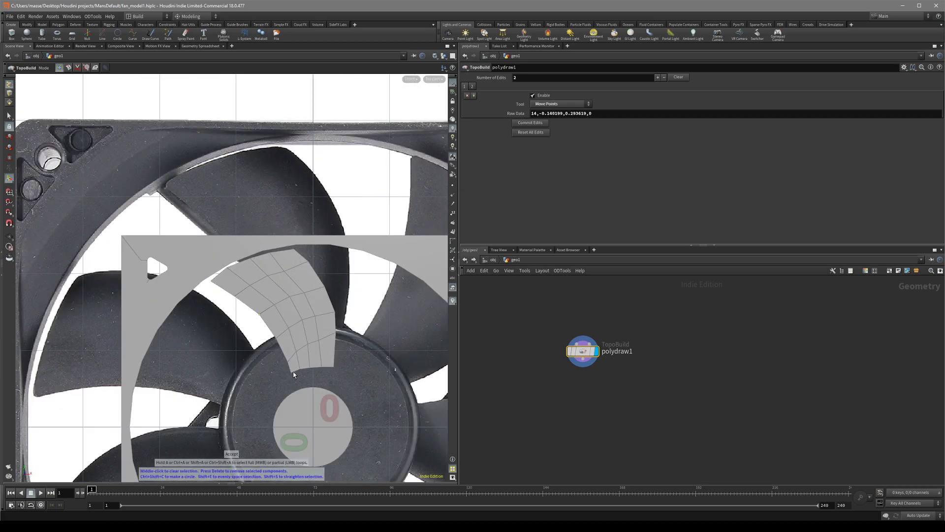
{"action": "left_click_drag", "start_coordinate": [288, 358], "coordinate": [289, 357]}
{"action": "mouse_move", "coordinate": [335, 333]}
{"action": "left_mouse_down"}
{"action": "mouse_move", "coordinate": [336, 314]}
{"action": "mouse_move", "coordinate": [337, 338]}
{"action": "left_mouse_up"}
{"action": "middle_click_drag", "start_coordinate": [312, 325], "coordinate": [318, 315], "text": "alt"}
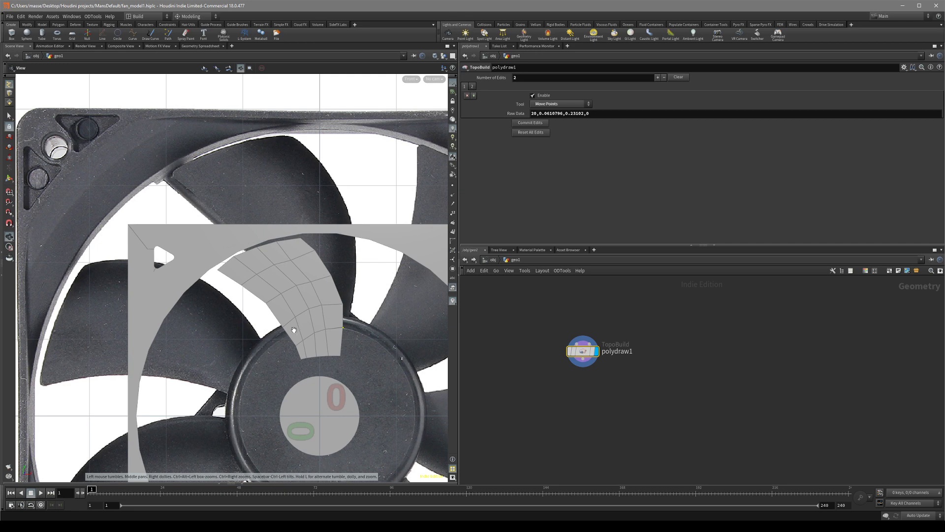
{"action": "left_click_drag", "start_coordinate": [284, 328], "coordinate": [287, 324]}
Switch to the perspective view and add a Soft Transform node connected to the polydraw1 output.
{"action": "scroll", "coordinate": [310, 339], "scroll_direction": "down", "scroll_amount": 4, "text": "alt"}
{"action": "scroll", "coordinate": [248, 335], "scroll_direction": "up", "scroll_amount": 4, "text": "alt"}
{"action": "middle_click_drag", "start_coordinate": [367, 326], "coordinate": [324, 337], "text": "alt"}
{"action": "key", "text": "space+1"}
{"action": "left_click_drag", "start_coordinate": [306, 333], "coordinate": [324, 344], "text": "alt"}
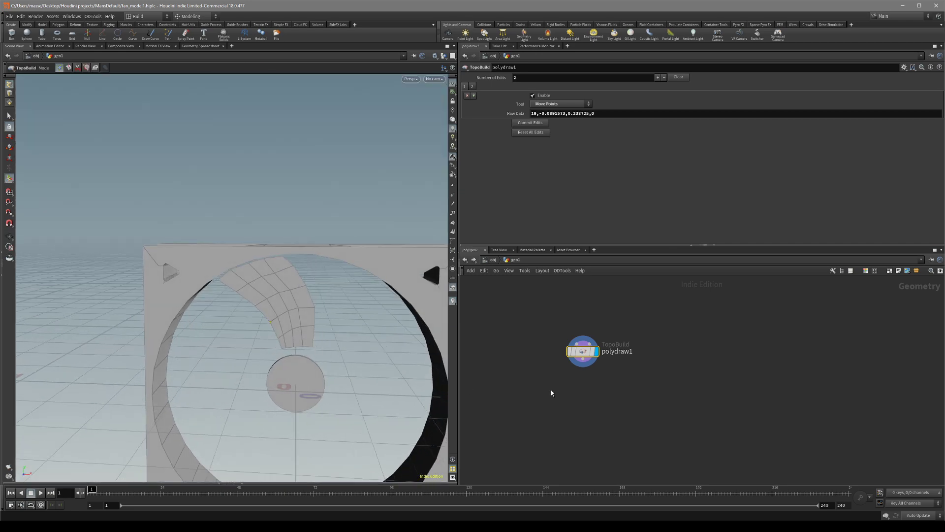
{"action": "left_click_drag", "start_coordinate": [586, 367], "coordinate": [595, 396]}
{"action": "type", "text": "sof"}
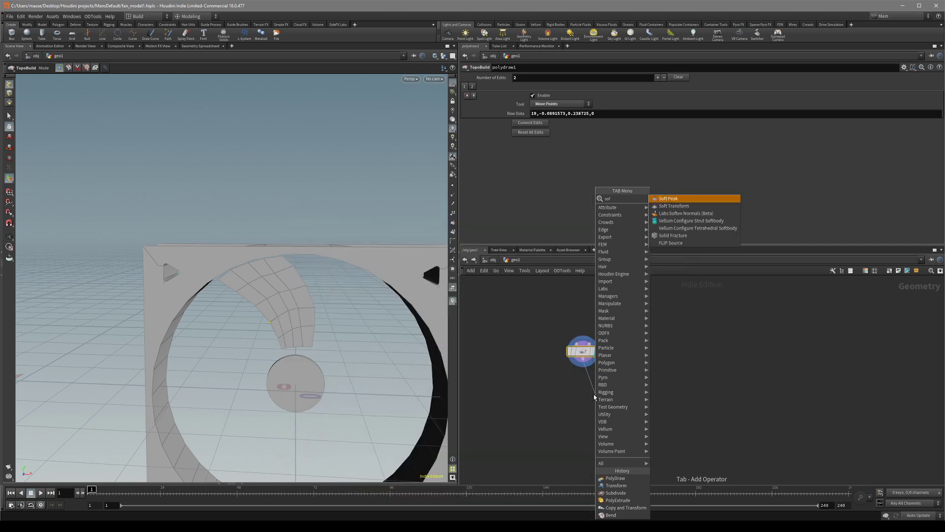
{"action": "key", "text": "Down"}
{"action": "key", "text": "Return"}
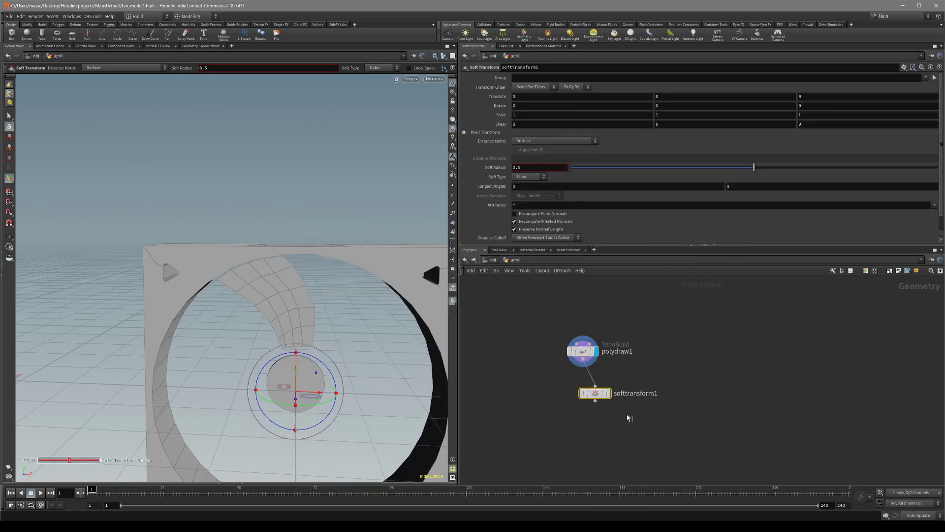
Set the Soft Transform group to the column of points running down the middle of the blade from tip to hub.
{"action": "left_click", "coordinate": [609, 393]}
{"action": "left_click", "coordinate": [933, 80]}
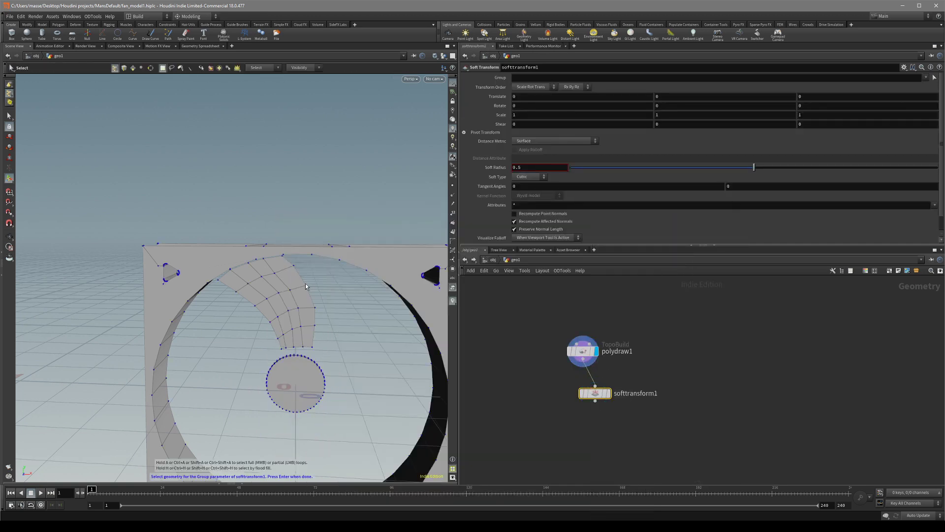
{"action": "left_click_drag", "start_coordinate": [307, 286], "coordinate": [255, 265]}
{"action": "key", "text": "space+3"}
{"action": "key", "text": "space+g"}
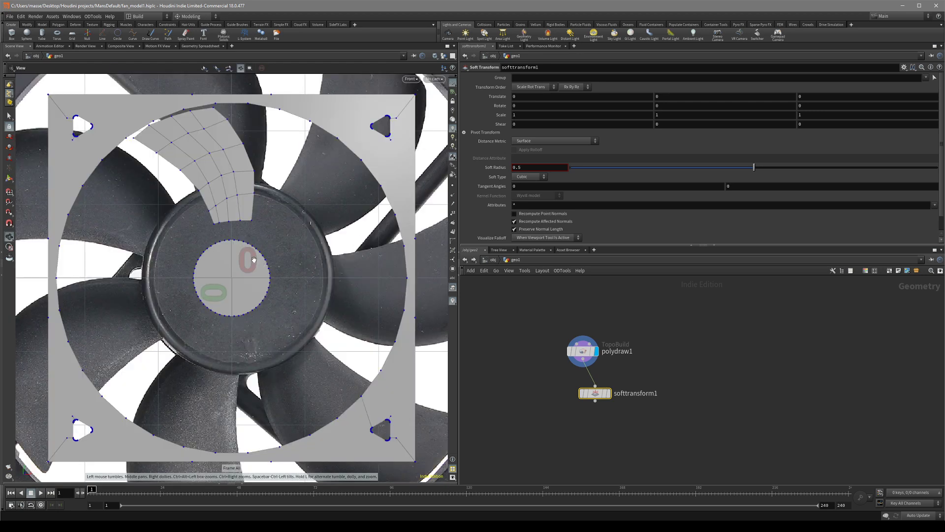
{"action": "middle_click_drag", "start_coordinate": [261, 266], "coordinate": [322, 382]}
{"action": "left_click", "coordinate": [234, 232]}
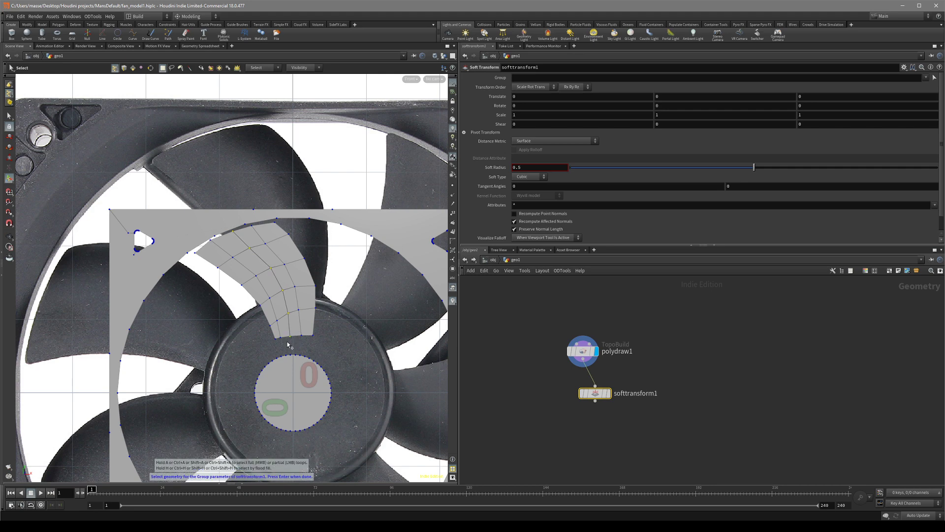
{"action": "key", "text": "Return"}
Hide the other geometry in the perspective view and move the grouped blade points about 0.15 along Z.
{"action": "key", "text": "space+1"}
{"action": "left_click_drag", "start_coordinate": [274, 291], "coordinate": [302, 325]}
{"action": "right_click_drag", "start_coordinate": [302, 325], "coordinate": [338, 294]}
{"action": "left_click_drag", "start_coordinate": [338, 294], "coordinate": [370, 305]}
{"action": "key", "text": "space+y"}
{"action": "left_click_drag", "start_coordinate": [274, 312], "coordinate": [309, 315]}
{"action": "left_click_drag", "start_coordinate": [313, 352], "coordinate": [375, 382]}
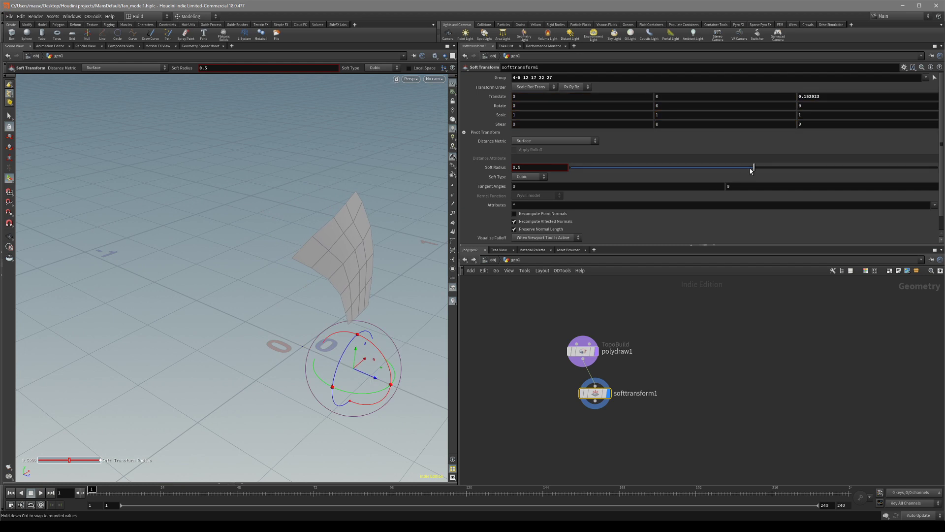
Set the soft radius to 0.366, shift the grouped points slightly, and rotate them about 34.7 degrees around Y.
{"action": "left_click_drag", "start_coordinate": [751, 171], "coordinate": [718, 175]}
{"action": "left_click_drag", "start_coordinate": [367, 253], "coordinate": [277, 236], "text": "alt"}
{"action": "mouse_move", "coordinate": [338, 361]}
{"action": "left_mouse_down"}
{"action": "mouse_move", "coordinate": [332, 355]}
{"action": "mouse_move", "coordinate": [341, 367]}
{"action": "left_mouse_up"}
{"action": "left_click_drag", "start_coordinate": [350, 276], "coordinate": [297, 263], "text": "alt"}
{"action": "left_click_drag", "start_coordinate": [331, 296], "coordinate": [274, 229]}
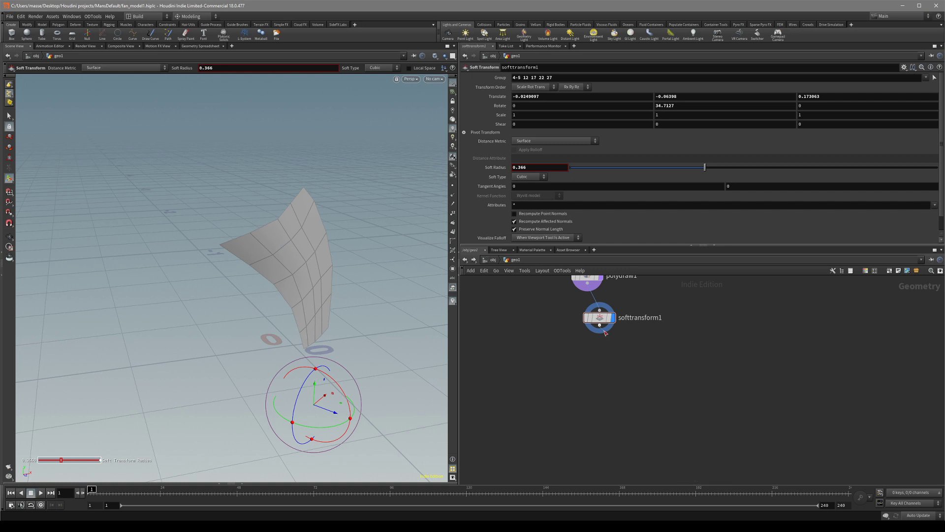
Add a PolyExtrude node after softtransform1 and display its output.
{"action": "key", "text": "Tab"}
{"action": "type", "text": "extr"}
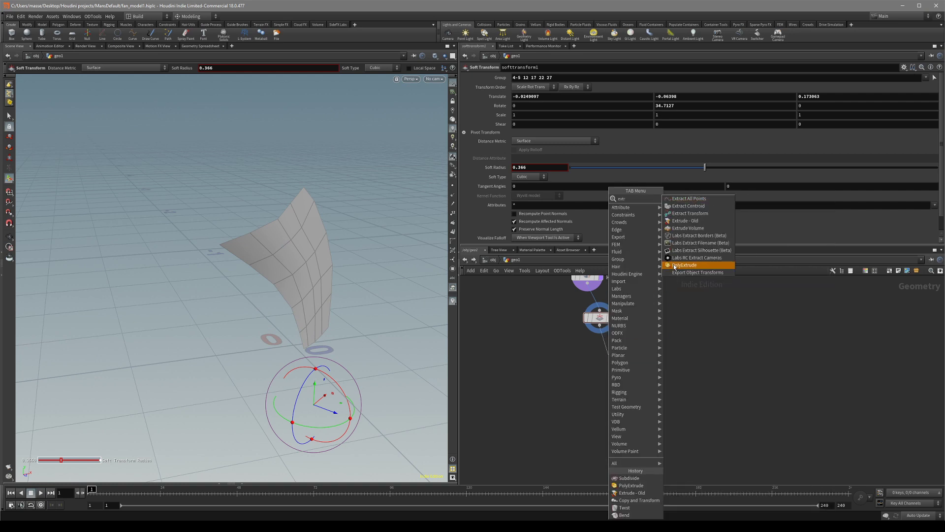
{"action": "left_click", "coordinate": [684, 265]}
{"action": "left_click", "coordinate": [622, 355]}
Extrude the blade by about 0.0045 with Output Back enabled and 2 divisions.
{"action": "left_click_drag", "start_coordinate": [329, 193], "coordinate": [283, 226], "text": "alt"}
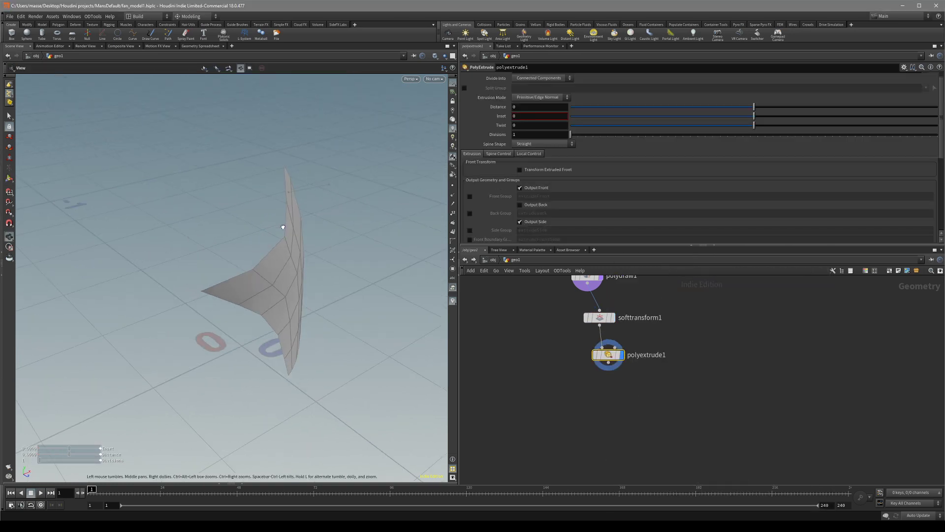
{"action": "scroll", "coordinate": [283, 226], "scroll_direction": "up", "scroll_amount": 3}
{"action": "left_click_drag", "start_coordinate": [313, 178], "coordinate": [320, 178]}
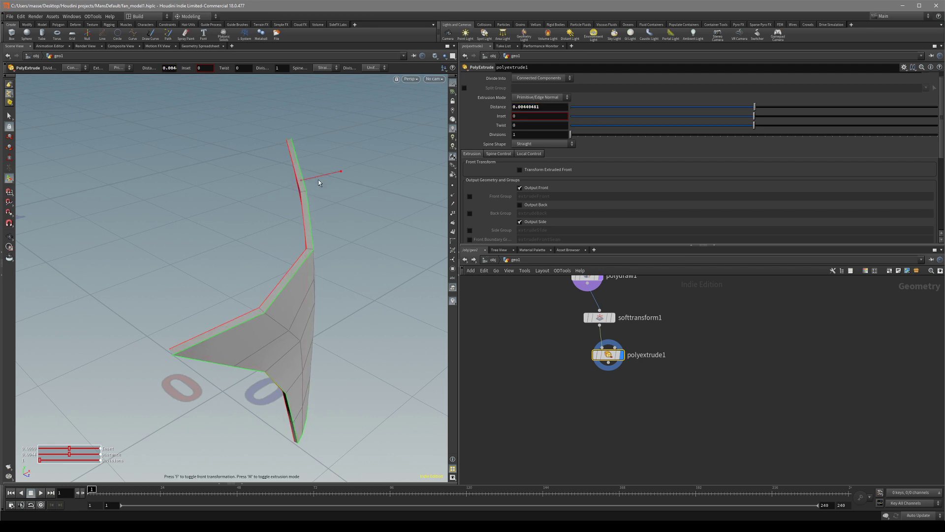
{"action": "left_click", "coordinate": [523, 206]}
{"action": "left_click_drag", "start_coordinate": [332, 267], "coordinate": [369, 262], "text": "alt"}
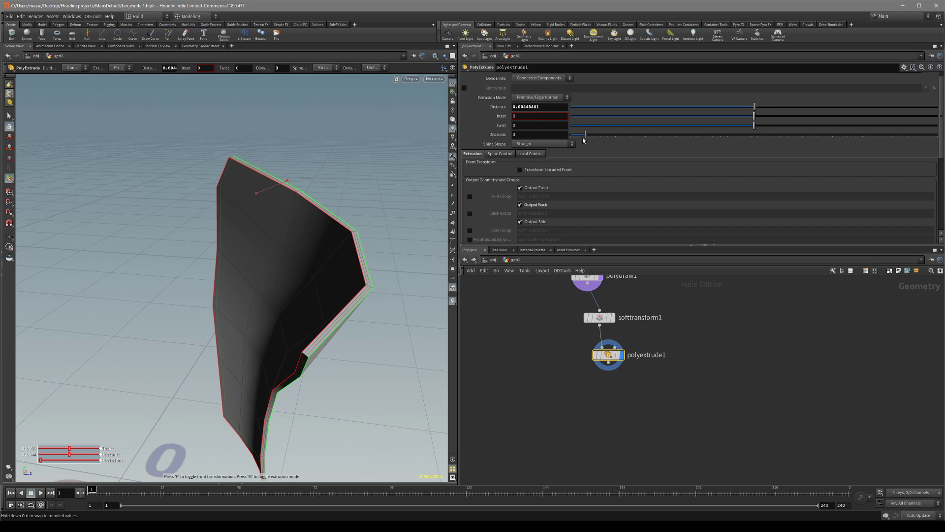
{"action": "left_click_drag", "start_coordinate": [351, 326], "coordinate": [315, 290], "text": "alt"}
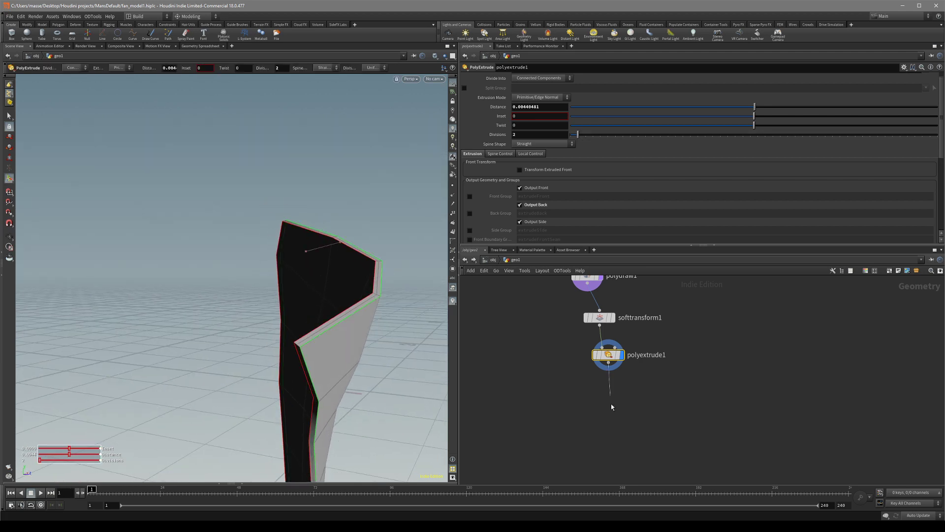
Add a Subdivide node after polyextrude1 and display its output.
{"action": "key", "text": "Tab"}
{"action": "type", "text": "subd"}
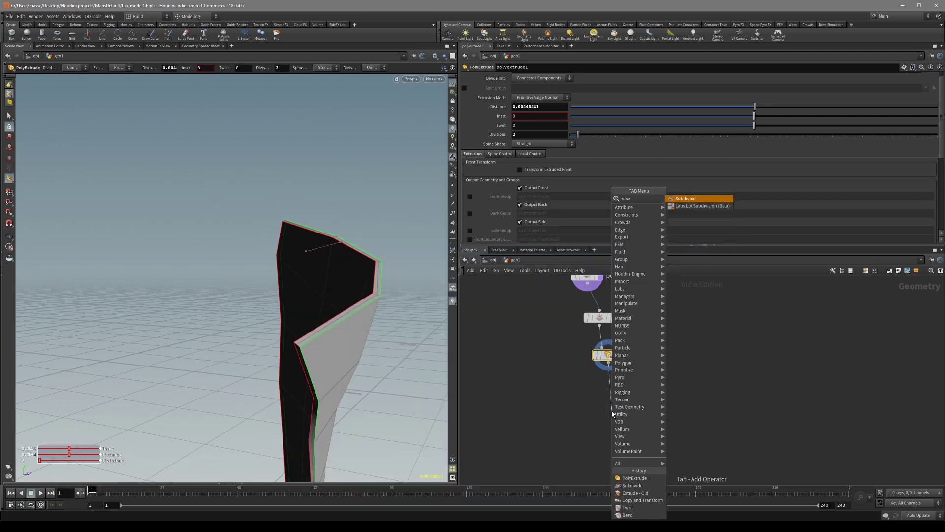
{"action": "key", "text": "Return"}
{"action": "left_click", "coordinate": [612, 410]}
Set the subdivision depth to 2 and check the smoothed blade with and without wireframe.
{"action": "left_click_drag", "start_coordinate": [364, 294], "coordinate": [291, 255], "text": "alt"}
{"action": "key", "text": "shift+w"}
{"action": "left_click_drag", "start_coordinate": [693, 107], "coordinate": [754, 108]}
{"action": "key", "text": "shift+w"}
{"action": "left_click_drag", "start_coordinate": [305, 212], "coordinate": [274, 237], "text": "alt"}
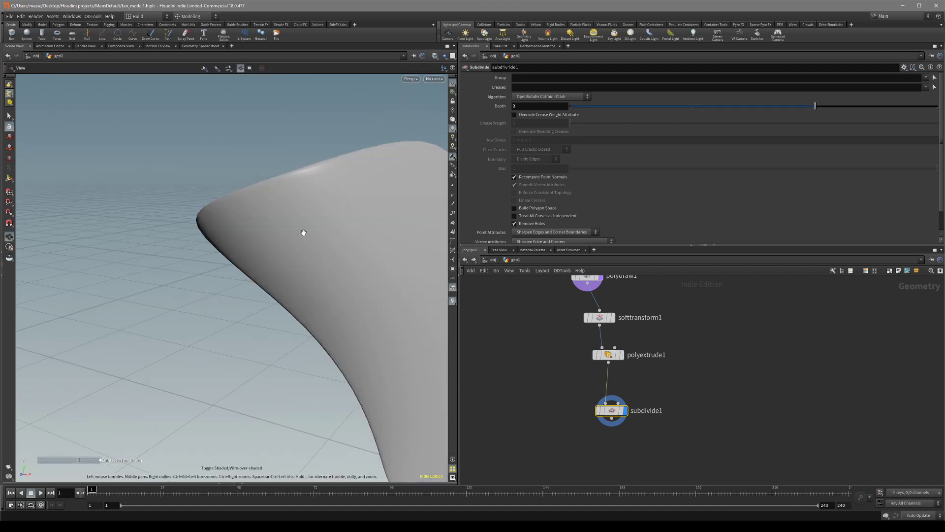
{"action": "right_click_drag", "start_coordinate": [274, 237], "coordinate": [375, 265], "text": "alt"}
{"action": "middle_click_drag", "start_coordinate": [375, 266], "coordinate": [295, 178], "text": "alt"}
{"action": "key", "text": "shift+w"}
{"action": "mouse_move", "coordinate": [295, 178]}
{"action": "left_mouse_down", "text": "alt"}
{"action": "mouse_move", "coordinate": [273, 202]}
{"action": "mouse_move", "coordinate": [298, 293]}
{"action": "mouse_move", "coordinate": [274, 240]}
{"action": "mouse_move", "coordinate": [245, 276]}
{"action": "mouse_move", "coordinate": [268, 295]}
{"action": "left_mouse_up", "text": "alt"}
{"action": "key", "text": "shift+w"}
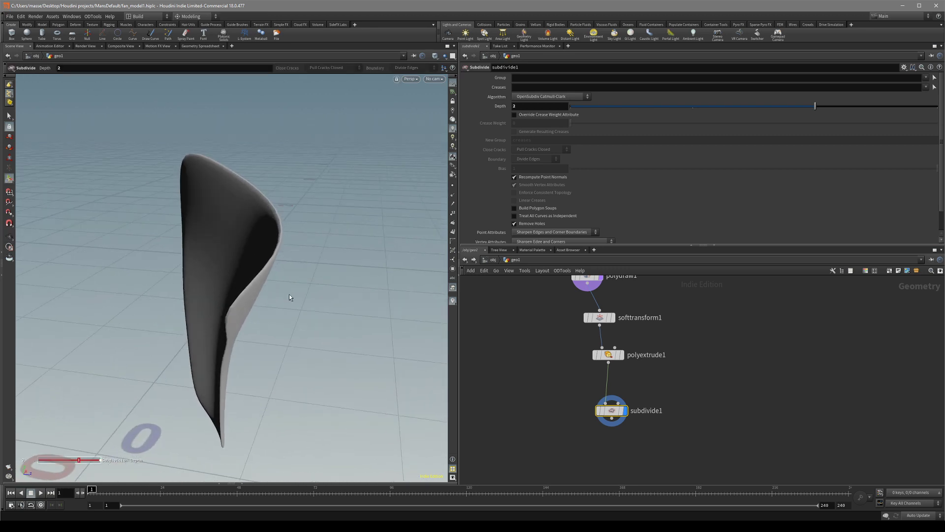
Thicken the blade by raising the PolyExtrude distance to about 0.0056.
{"action": "left_click", "coordinate": [609, 355]}
{"action": "key", "text": "Return"}
{"action": "left_click_drag", "start_coordinate": [236, 174], "coordinate": [236, 173]}
{"action": "left_click_drag", "start_coordinate": [257, 239], "coordinate": [291, 291], "text": "alt"}
{"action": "scroll", "coordinate": [224, 126], "scroll_direction": "up", "scroll_amount": 3}
{"action": "left_click_drag", "start_coordinate": [141, 110], "coordinate": [137, 111]}
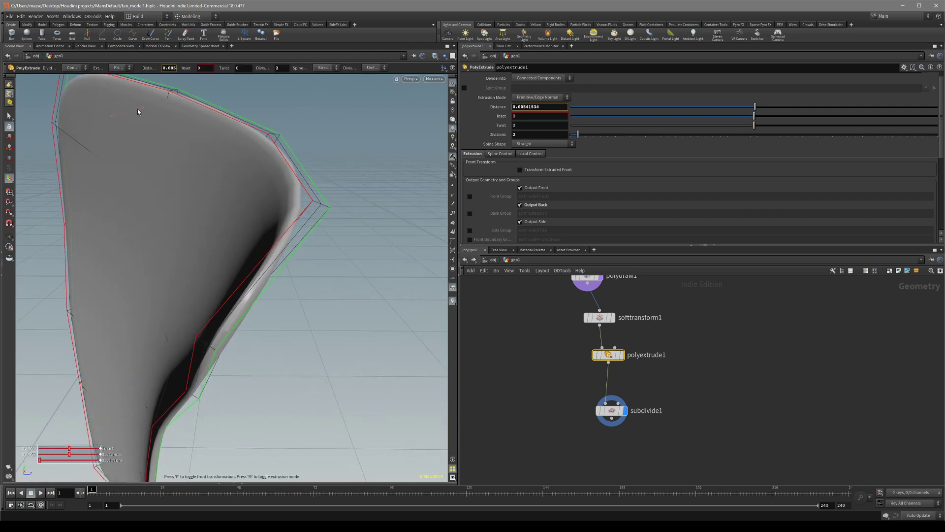
{"action": "left_click_drag", "start_coordinate": [307, 213], "coordinate": [216, 256]}
{"action": "key", "text": "Return"}
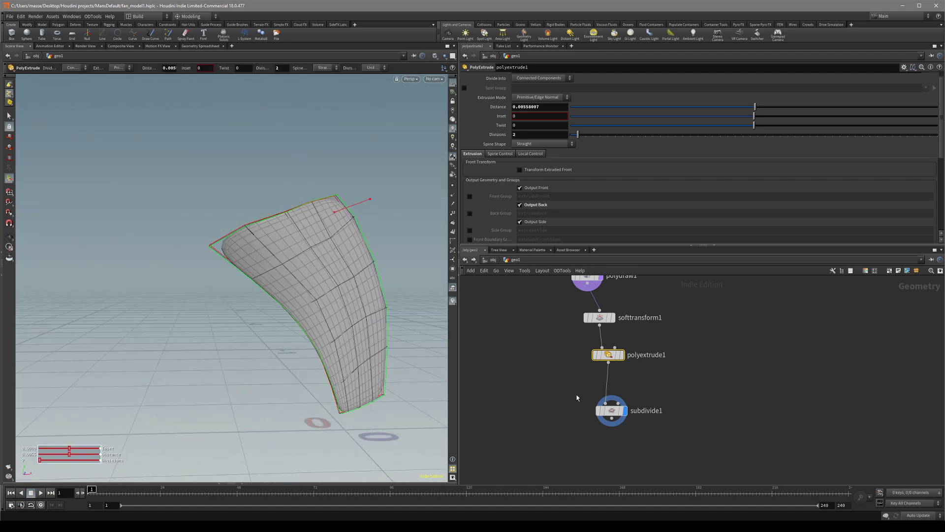
Add a Copy and Transform node connected to the subdivide1 output.
{"action": "middle_click_drag", "start_coordinate": [576, 420], "coordinate": [571, 375]}
{"action": "left_click", "coordinate": [571, 375]}
{"action": "key", "text": "Tab"}
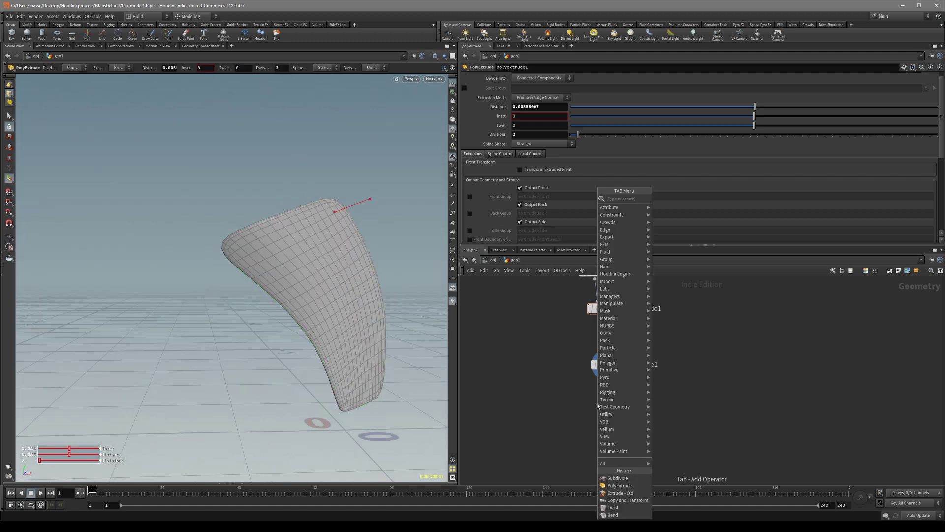
{"action": "type", "text": "copy"}
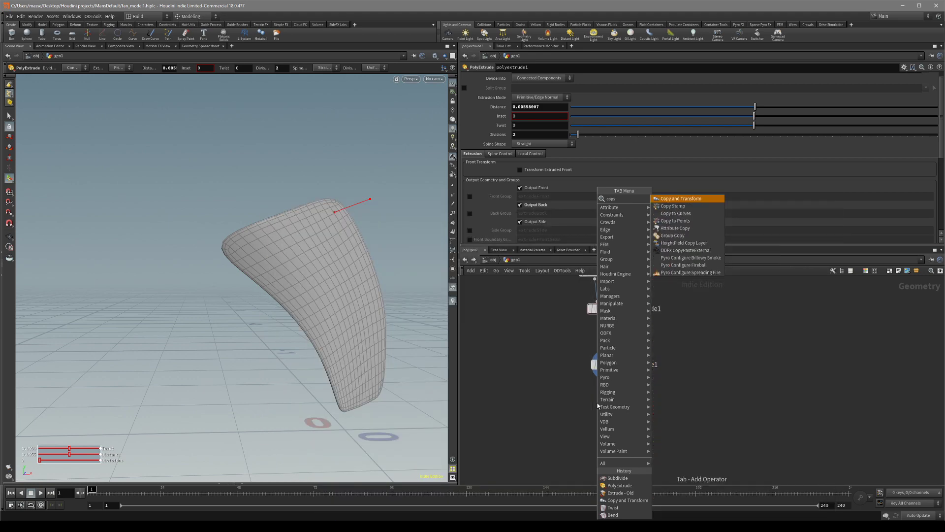
{"action": "left_click", "coordinate": [685, 200]}
{"action": "left_click", "coordinate": [628, 419]}
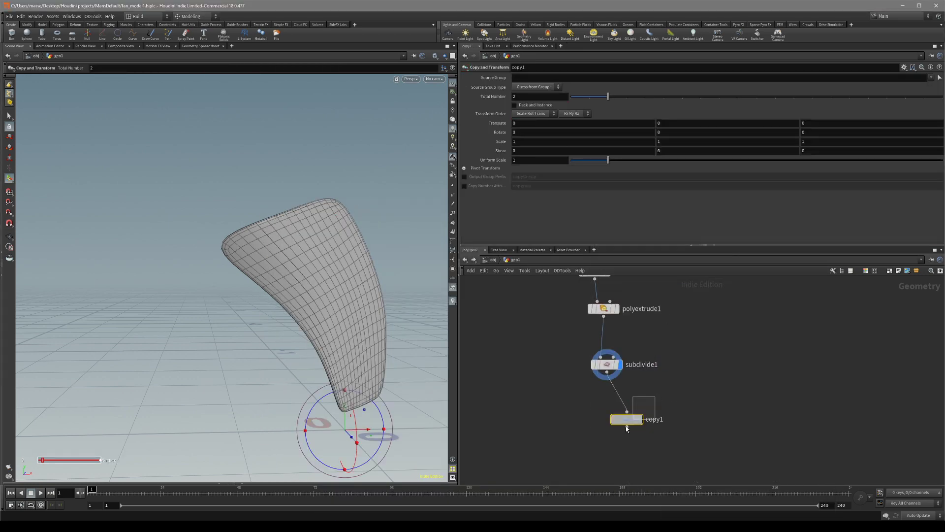
In the front view, rotate the blade copies about -65 degrees around Z and set the total number to 7.
{"action": "key", "text": "space+3"}
{"action": "scroll", "coordinate": [315, 306], "scroll_direction": "up", "scroll_amount": 5}
{"action": "left_click_drag", "start_coordinate": [321, 297], "coordinate": [332, 344]}
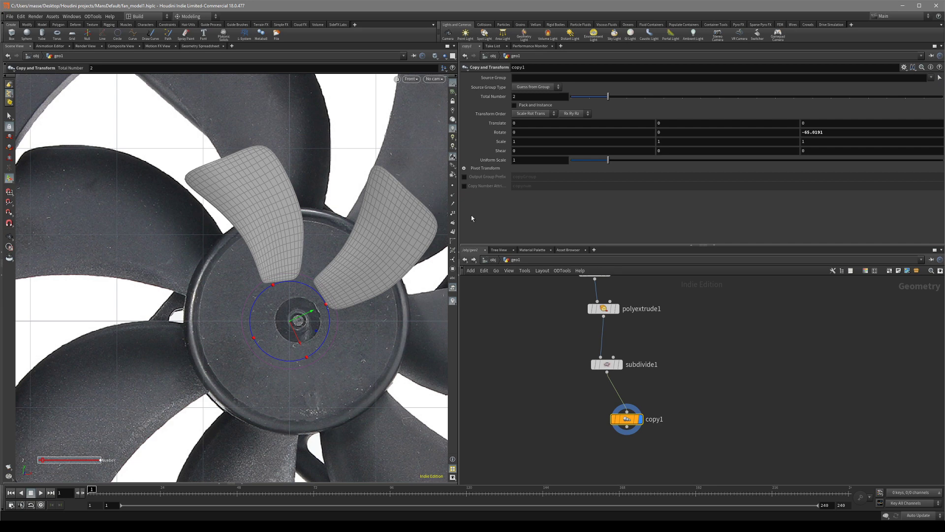
{"action": "left_click_drag", "start_coordinate": [607, 96], "coordinate": [701, 98]}
{"action": "middle_click_drag", "start_coordinate": [285, 383], "coordinate": [280, 330]}
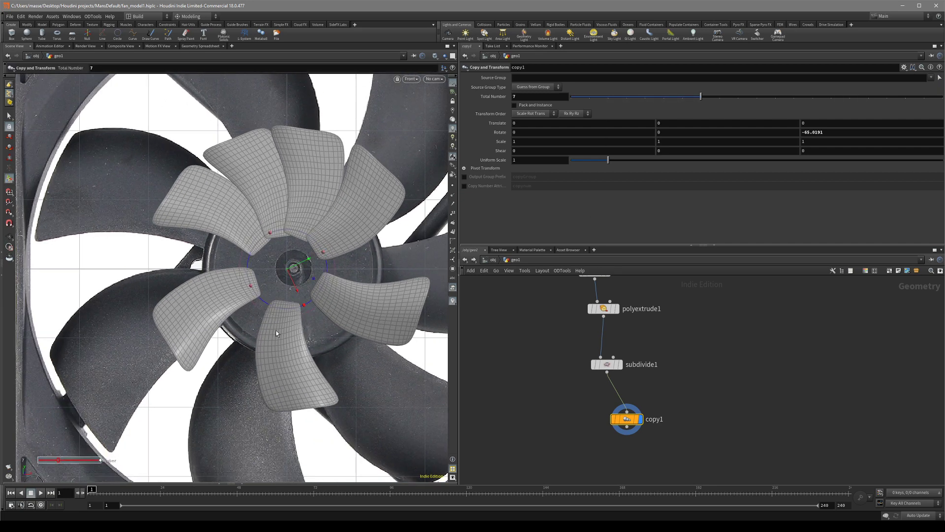
{"action": "middle_click_drag", "start_coordinate": [312, 212], "coordinate": [282, 296]}
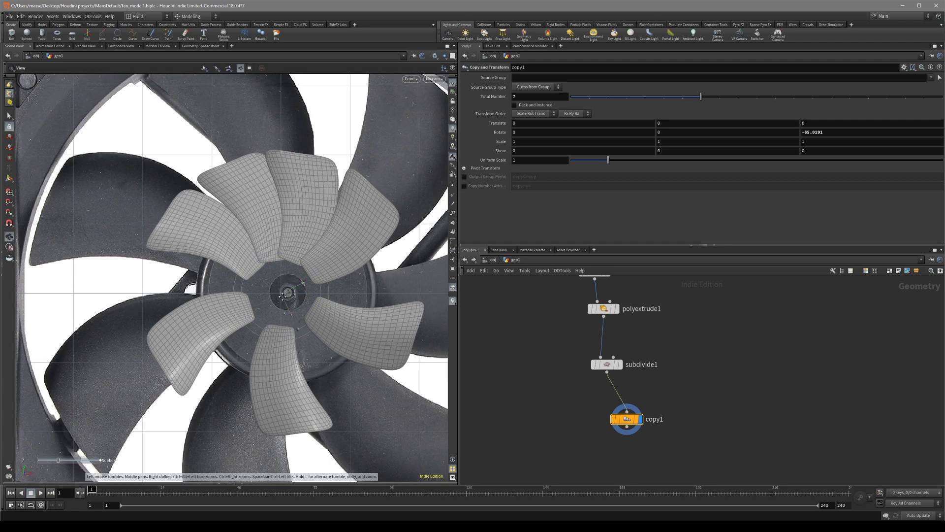
Set the copies' Z rotation to the expression 360 / ch("ncy"), referencing the total number of copies.
{"action": "key", "text": "Return"}
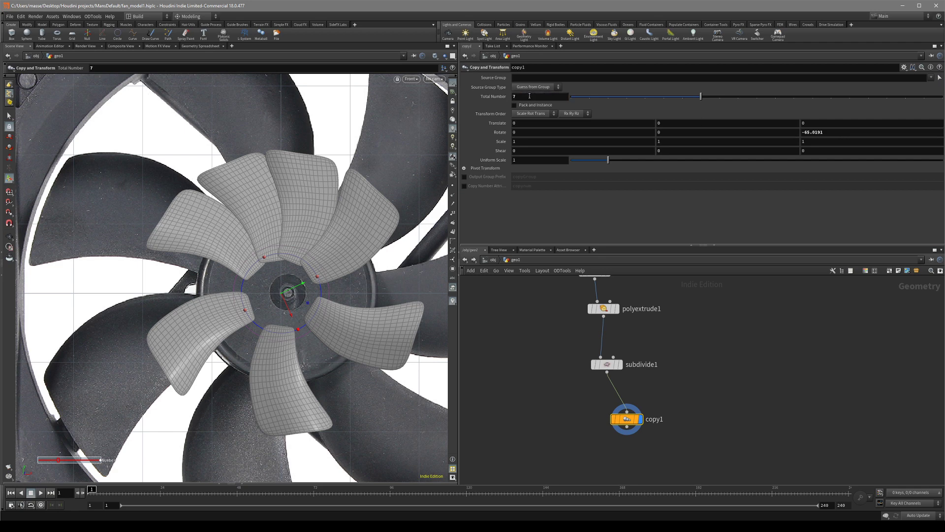
{"action": "key", "text": "ctrl+v"}
{"action": "key", "text": "Return"}
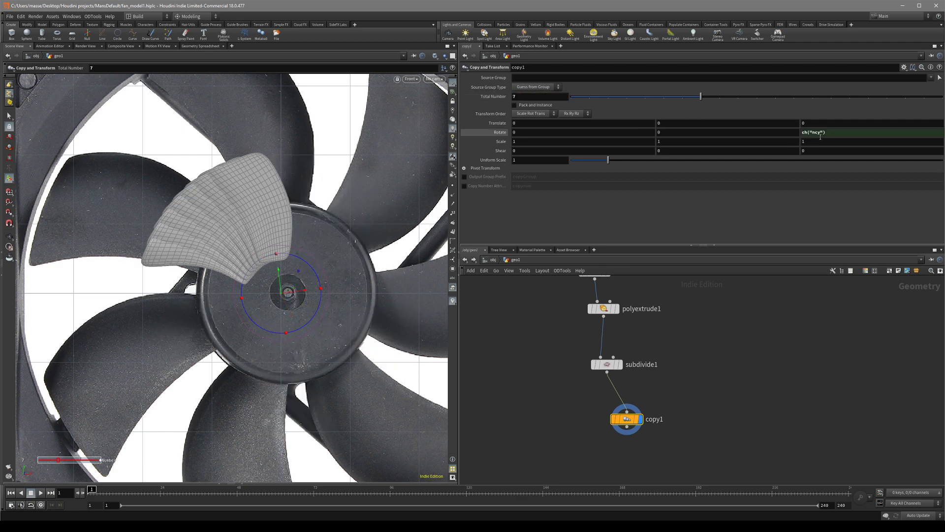
{"action": "left_click", "coordinate": [803, 133]}
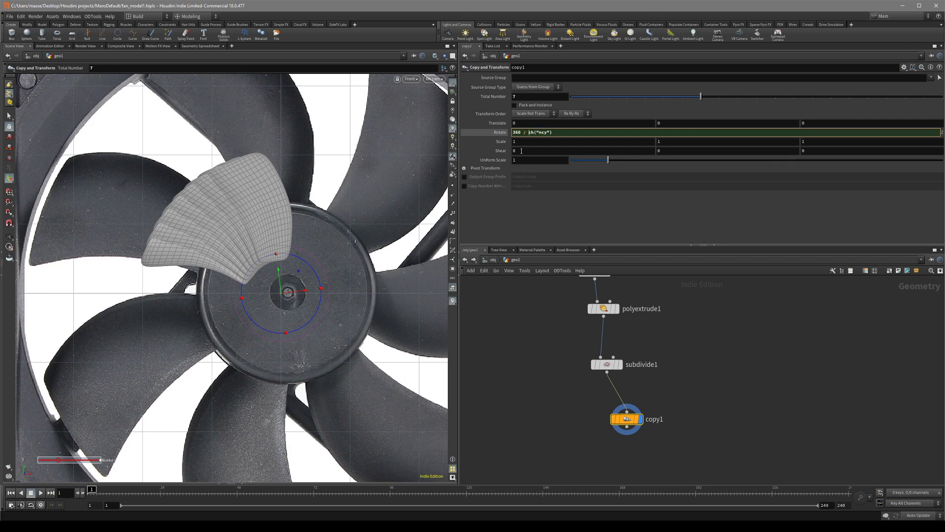
{"action": "key", "text": "Return"}
Test the total number of copies, keeping it at 7, and examine the shaded blades in perspective and front views.
{"action": "mouse_move", "coordinate": [709, 98]}
{"action": "left_mouse_down"}
{"action": "mouse_move", "coordinate": [761, 101]}
{"action": "mouse_move", "coordinate": [700, 105]}
{"action": "left_mouse_up"}
{"action": "key", "text": "space+1"}
{"action": "key", "text": "shift+w"}
{"action": "mouse_move", "coordinate": [371, 215]}
{"action": "left_mouse_down"}
{"action": "mouse_move", "coordinate": [382, 270]}
{"action": "mouse_move", "coordinate": [297, 194]}
{"action": "mouse_move", "coordinate": [369, 235]}
{"action": "mouse_move", "coordinate": [308, 212]}
{"action": "mouse_move", "coordinate": [286, 155]}
{"action": "mouse_move", "coordinate": [337, 232]}
{"action": "left_mouse_up"}
{"action": "key", "text": "space+3"}
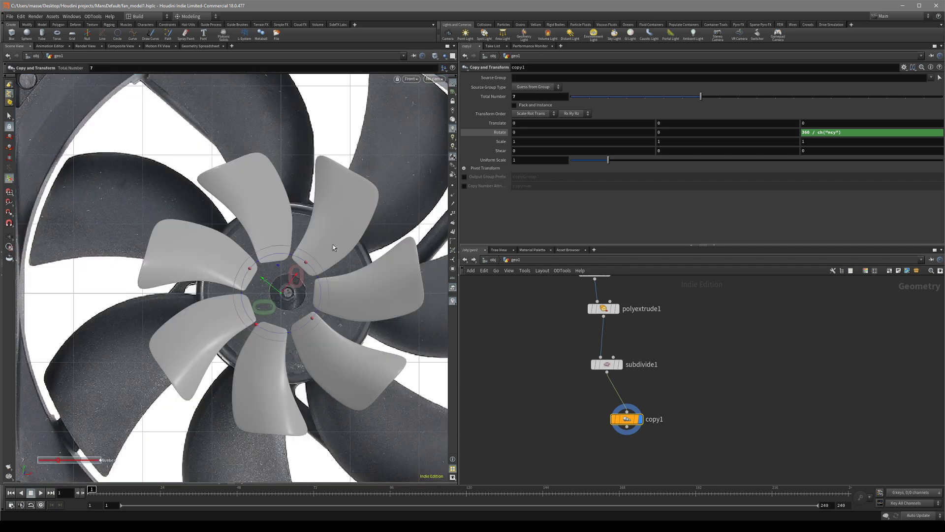